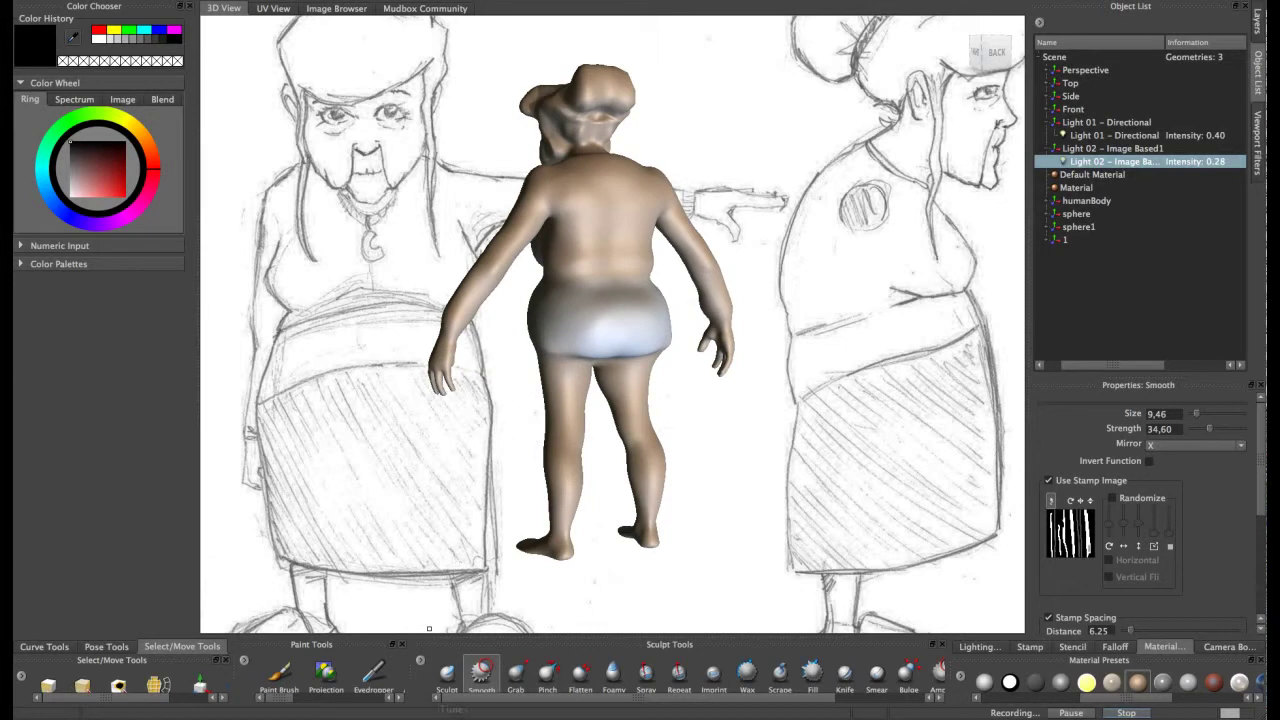
- Build up a fat roll across the figure's lower back above the hips with the Sculpt brush at strength 2.60
{"action": "mouse_move", "coordinate": [575, 261]}
{"action": "left_mouse_down"}
{"action": "mouse_move", "coordinate": [620, 261]}
{"action": "mouse_move", "coordinate": [580, 272]}
{"action": "mouse_move", "coordinate": [614, 276]}
{"action": "mouse_move", "coordinate": [590, 271]}
{"action": "mouse_move", "coordinate": [609, 274]}
{"action": "mouse_move", "coordinate": [560, 289]}
{"action": "left_mouse_up"}
{"action": "left_click_drag", "start_coordinate": [605, 290], "coordinate": [613, 275]}
{"action": "mouse_move", "coordinate": [613, 275]}
{"action": "left_mouse_down"}
{"action": "mouse_move", "coordinate": [630, 270]}
{"action": "mouse_move", "coordinate": [542, 274]}
{"action": "mouse_move", "coordinate": [640, 273]}
{"action": "mouse_move", "coordinate": [604, 266]}
{"action": "mouse_move", "coordinate": [680, 237]}
{"action": "left_mouse_up"}
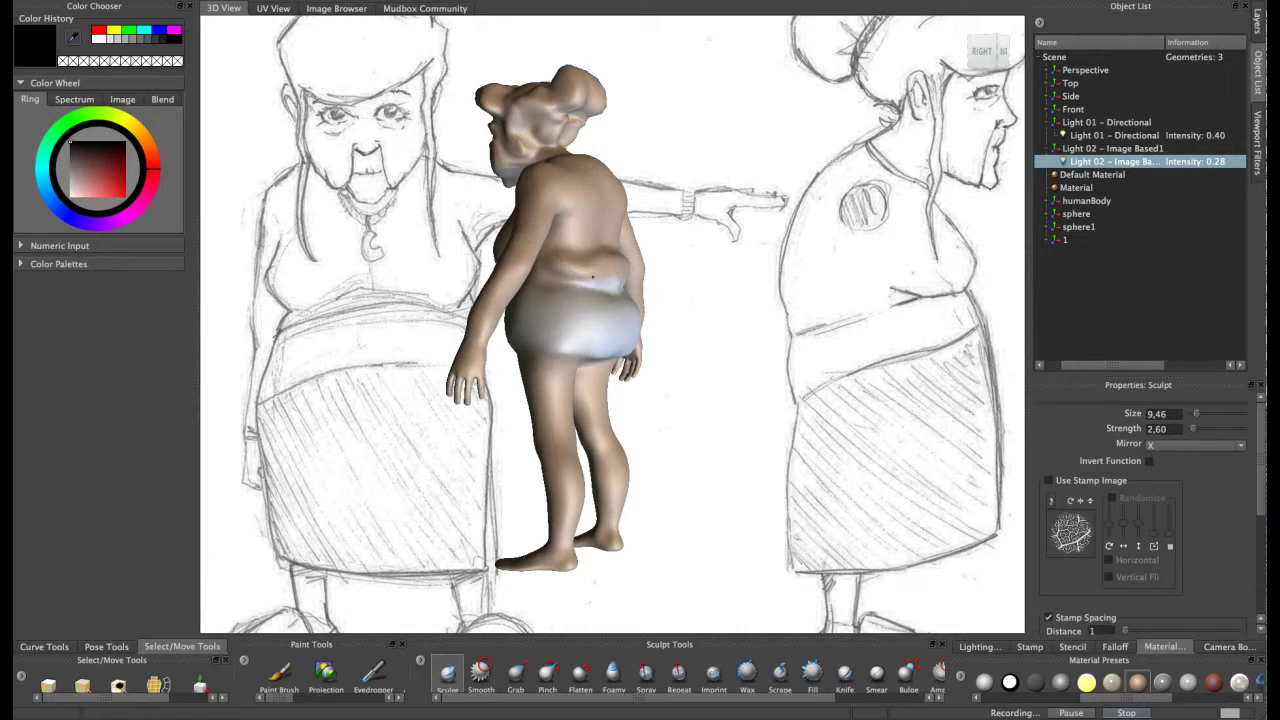
{"action": "left_click_drag", "start_coordinate": [577, 270], "coordinate": [512, 266], "text": "alt"}
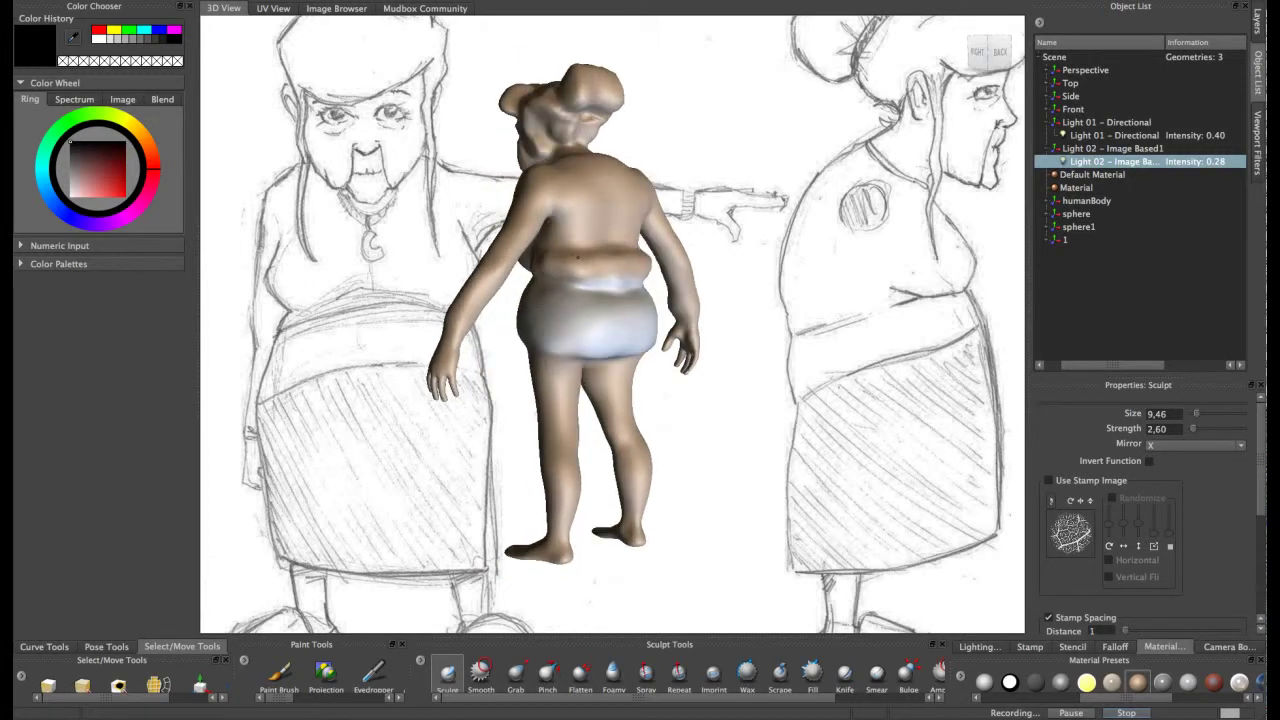
{"action": "mouse_move", "coordinate": [612, 250]}
{"action": "left_mouse_down", "text": "alt"}
{"action": "mouse_move", "coordinate": [575, 262]}
{"action": "mouse_move", "coordinate": [641, 222]}
{"action": "left_mouse_up", "text": "alt"}
- Smooth the lower-back roll and its transitions to the back and sides, using size 9.46 and strength 34.60
{"action": "left_click", "coordinate": [481, 670]}
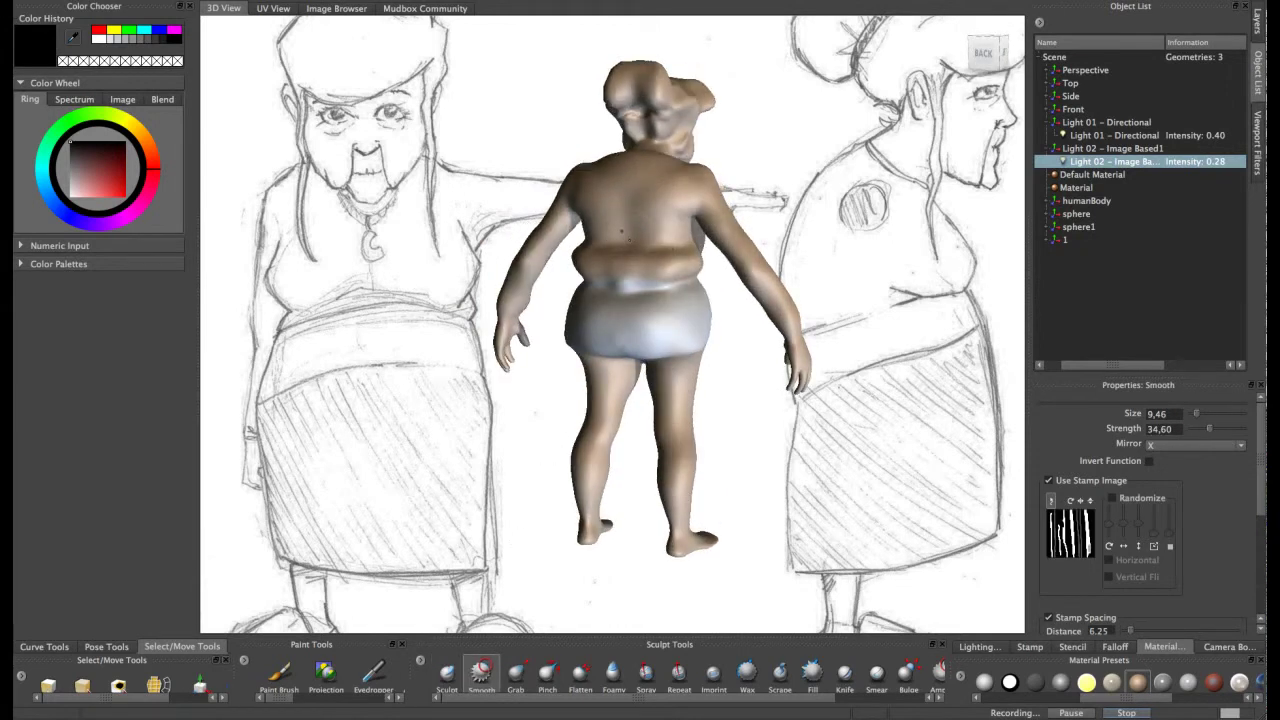
{"action": "left_click_drag", "start_coordinate": [616, 234], "coordinate": [611, 246], "text": "alt"}
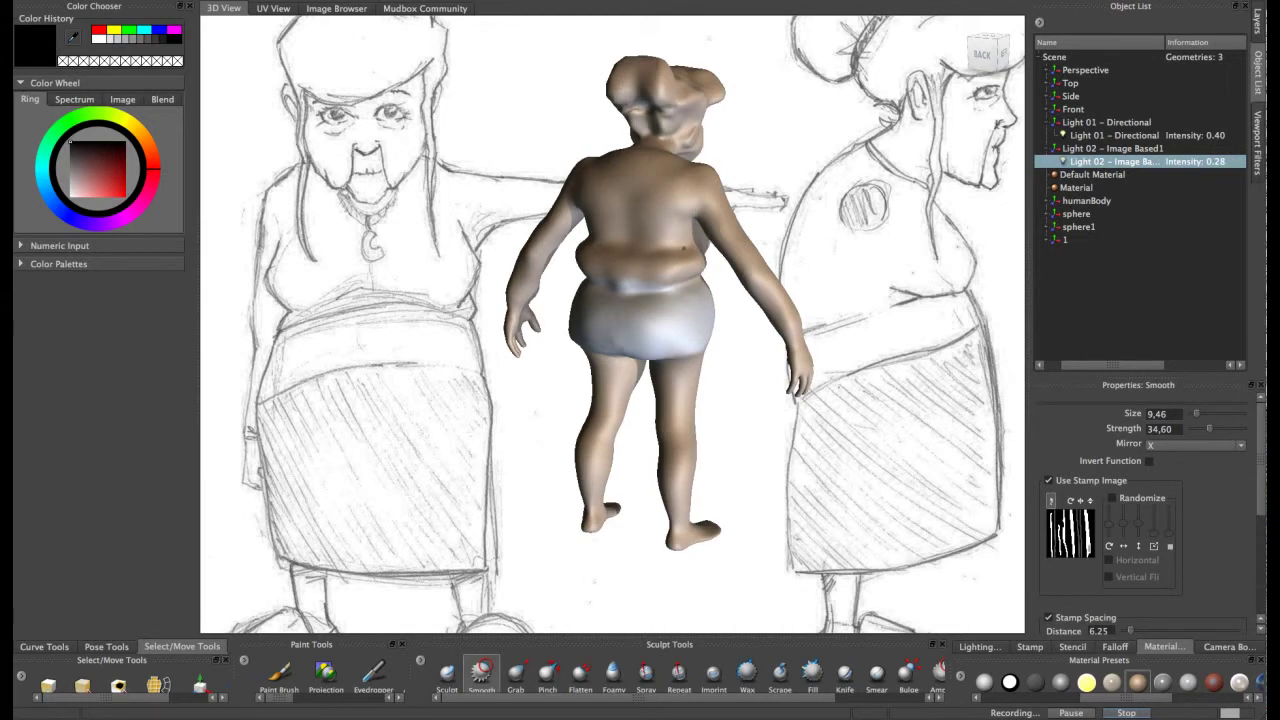
{"action": "left_click_drag", "start_coordinate": [684, 241], "coordinate": [622, 283], "text": "alt"}
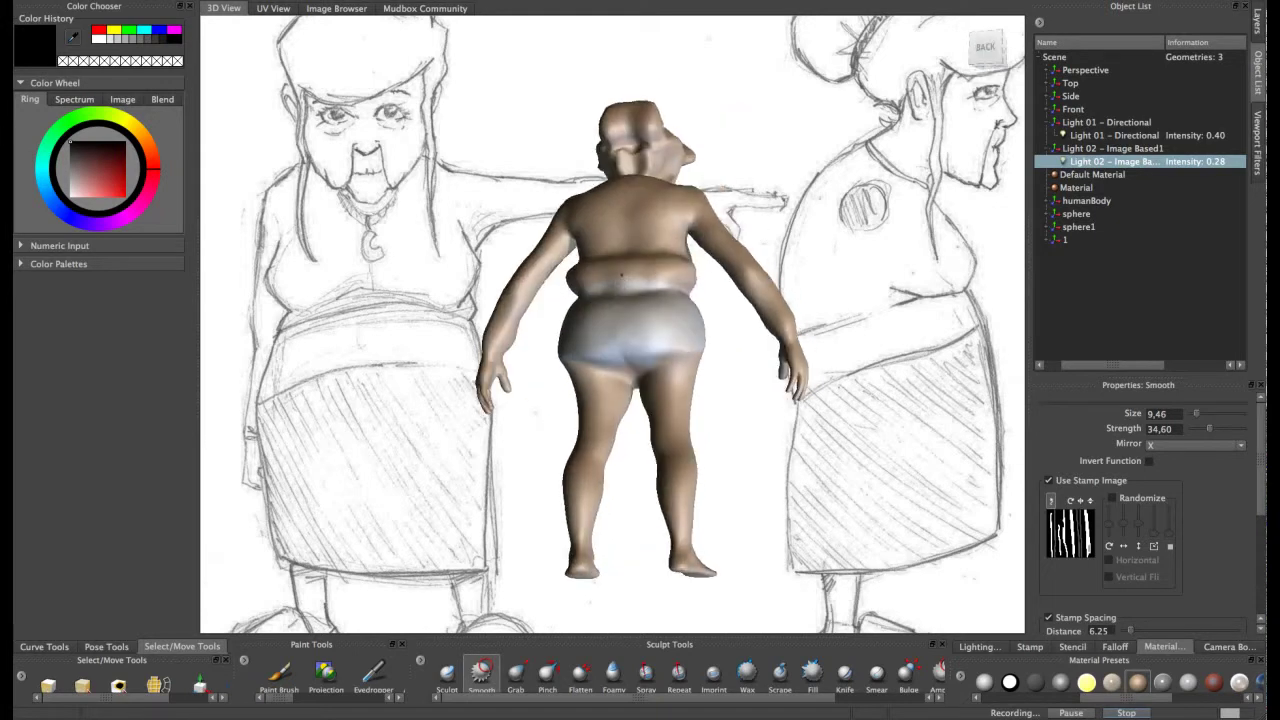
{"action": "left_click_drag", "start_coordinate": [656, 272], "coordinate": [640, 272], "text": "alt"}
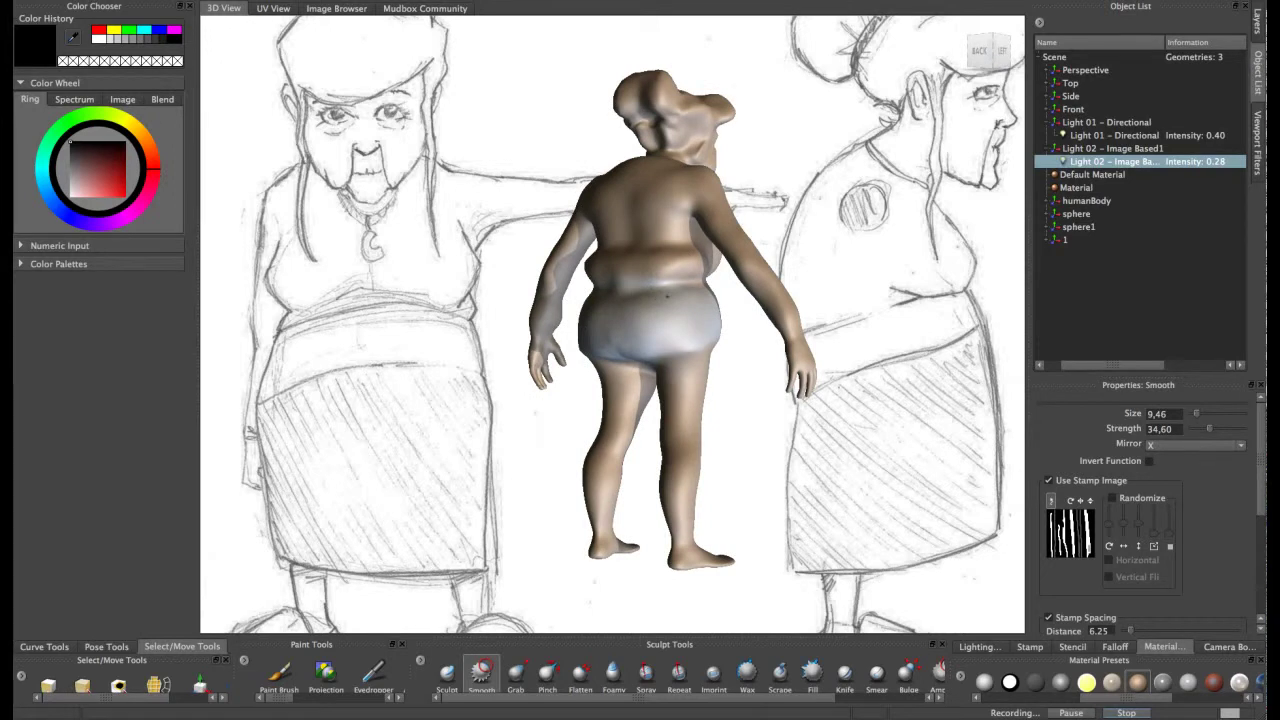
{"action": "left_click_drag", "start_coordinate": [667, 269], "coordinate": [667, 277], "text": "alt"}
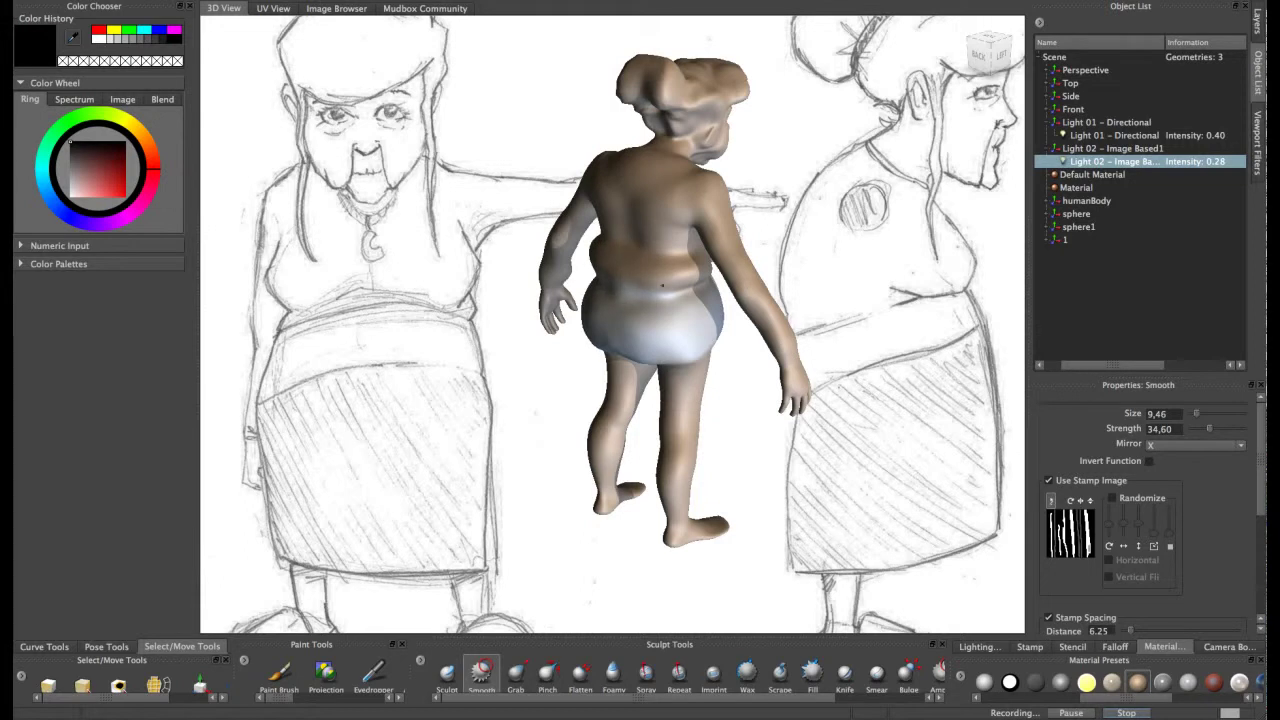
{"action": "left_click_drag", "start_coordinate": [693, 266], "coordinate": [640, 282], "text": "alt"}
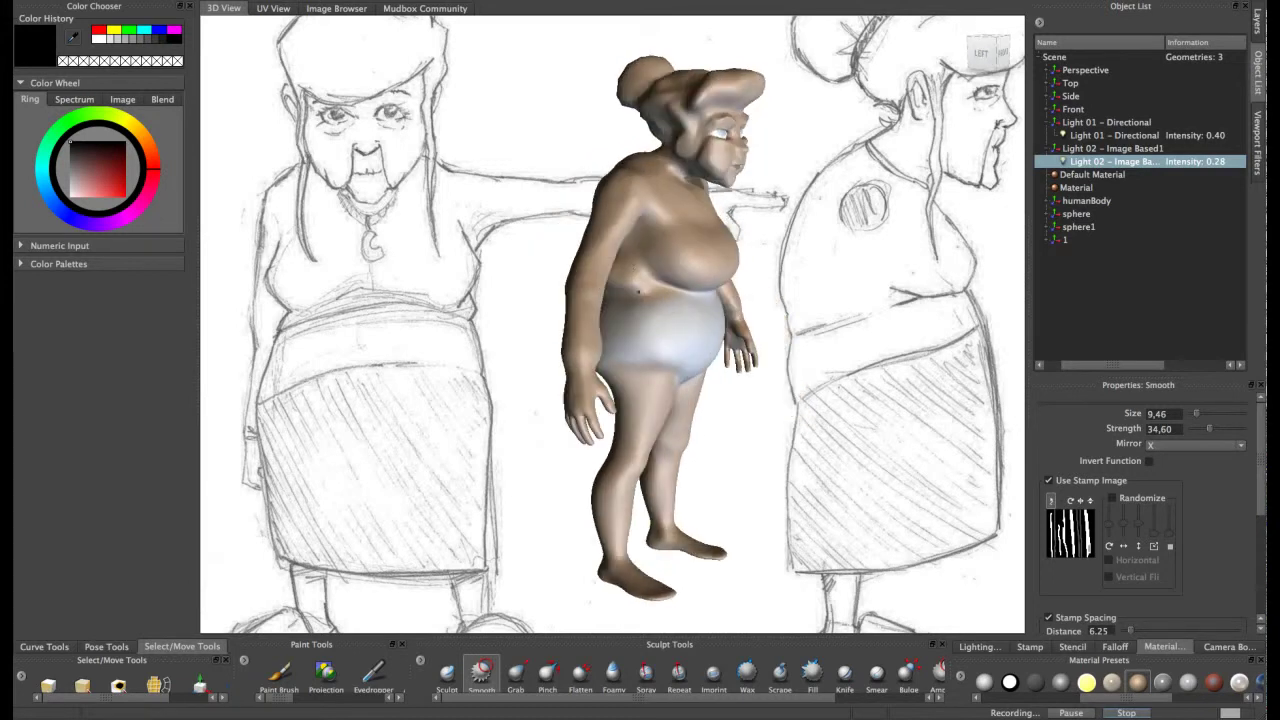
- Lift the underside of the bust in side view with the Grab brush at size 12.98 and strength 100
{"action": "left_click_drag", "start_coordinate": [643, 280], "coordinate": [705, 262], "text": "alt"}
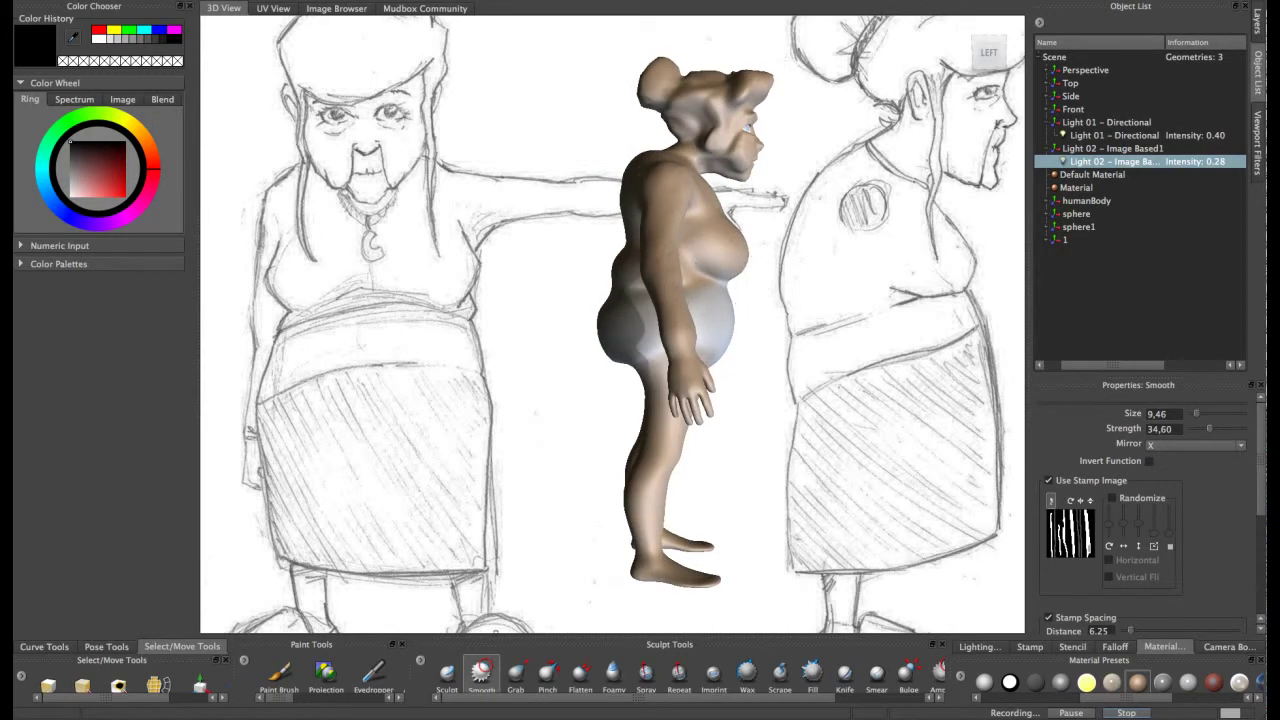
{"action": "left_click", "coordinate": [516, 672]}
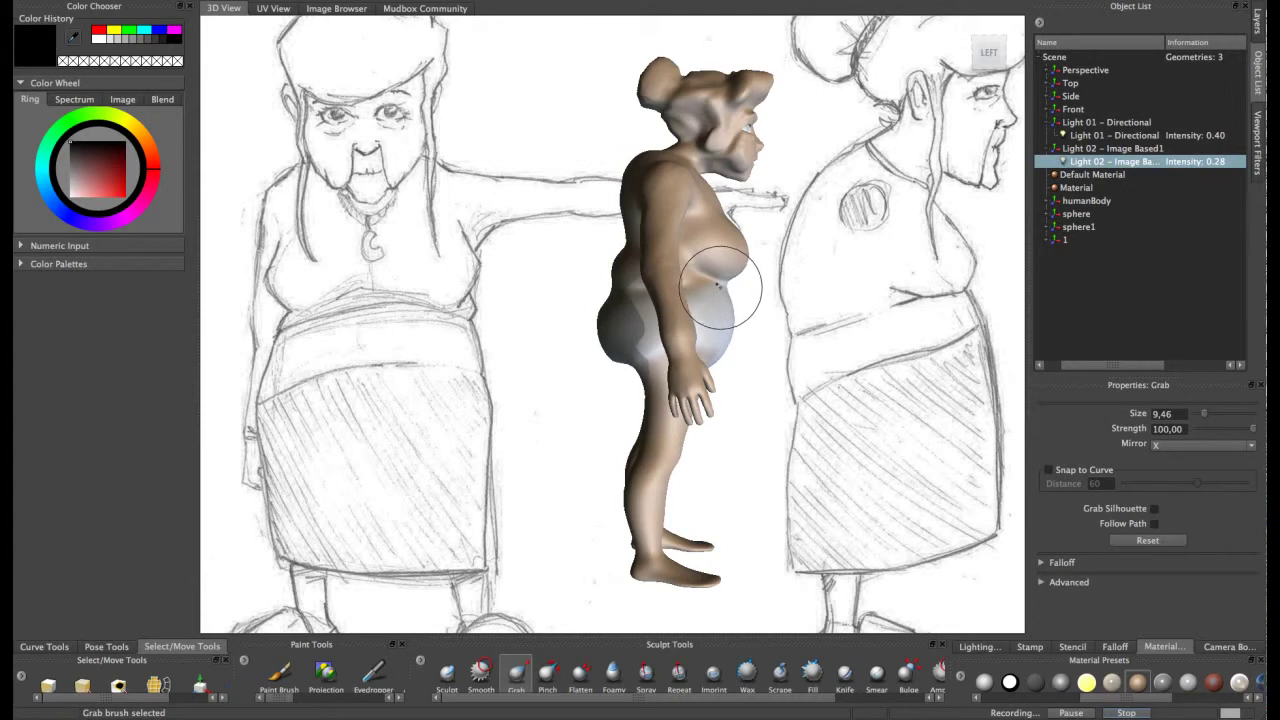
{"action": "left_click_drag", "start_coordinate": [724, 284], "coordinate": [737, 261]}
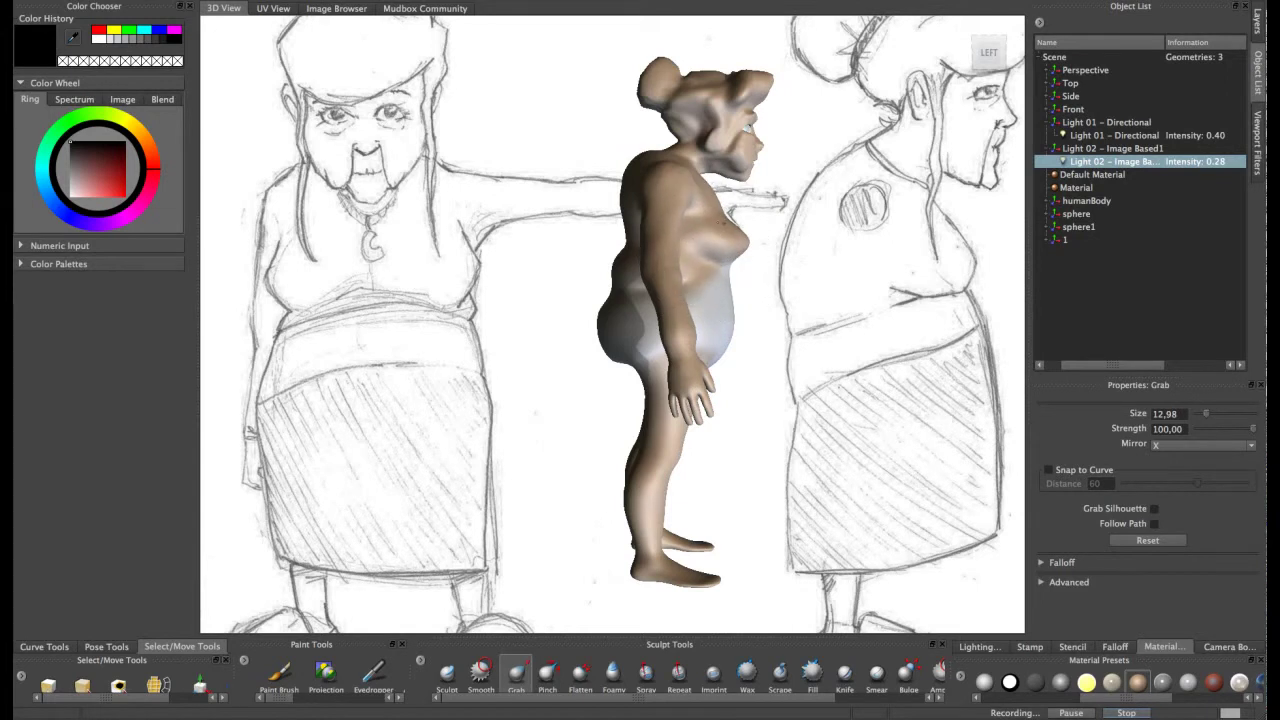
- Smooth the reshaped bust, the fold beneath it and the torso's side with the Smooth brush at size 8.65
{"action": "mouse_move", "coordinate": [722, 232]}
{"action": "left_mouse_down", "text": "alt"}
{"action": "mouse_move", "coordinate": [660, 249]}
{"action": "mouse_move", "coordinate": [546, 250]}
{"action": "mouse_move", "coordinate": [700, 245]}
{"action": "mouse_move", "coordinate": [663, 271]}
{"action": "mouse_move", "coordinate": [665, 232]}
{"action": "mouse_move", "coordinate": [625, 245]}
{"action": "mouse_move", "coordinate": [730, 240]}
{"action": "mouse_move", "coordinate": [680, 250]}
{"action": "mouse_move", "coordinate": [735, 258]}
{"action": "mouse_move", "coordinate": [641, 257]}
{"action": "left_mouse_up", "text": "alt"}
{"action": "left_click", "coordinate": [481, 672]}
{"action": "key", "text": "b"}
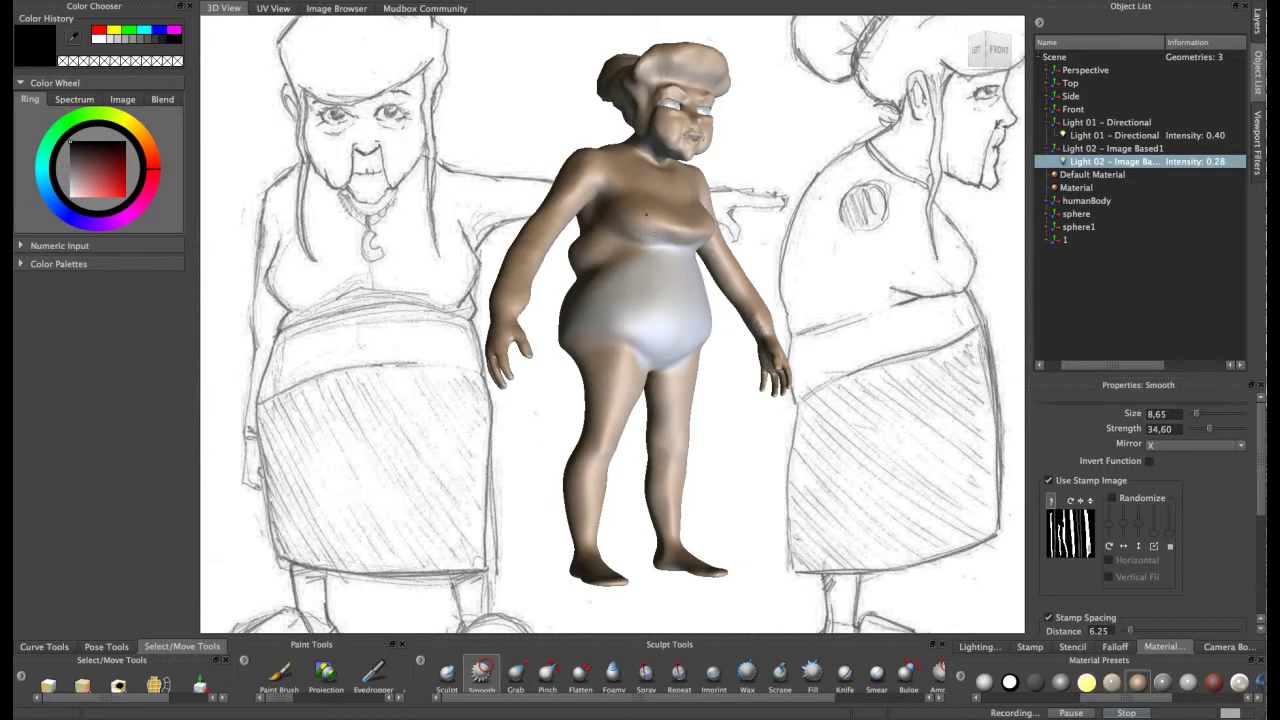
{"action": "mouse_move", "coordinate": [681, 279]}
{"action": "left_mouse_down", "text": "alt"}
{"action": "mouse_move", "coordinate": [630, 262]}
{"action": "mouse_move", "coordinate": [608, 219]}
{"action": "left_mouse_up", "text": "alt"}
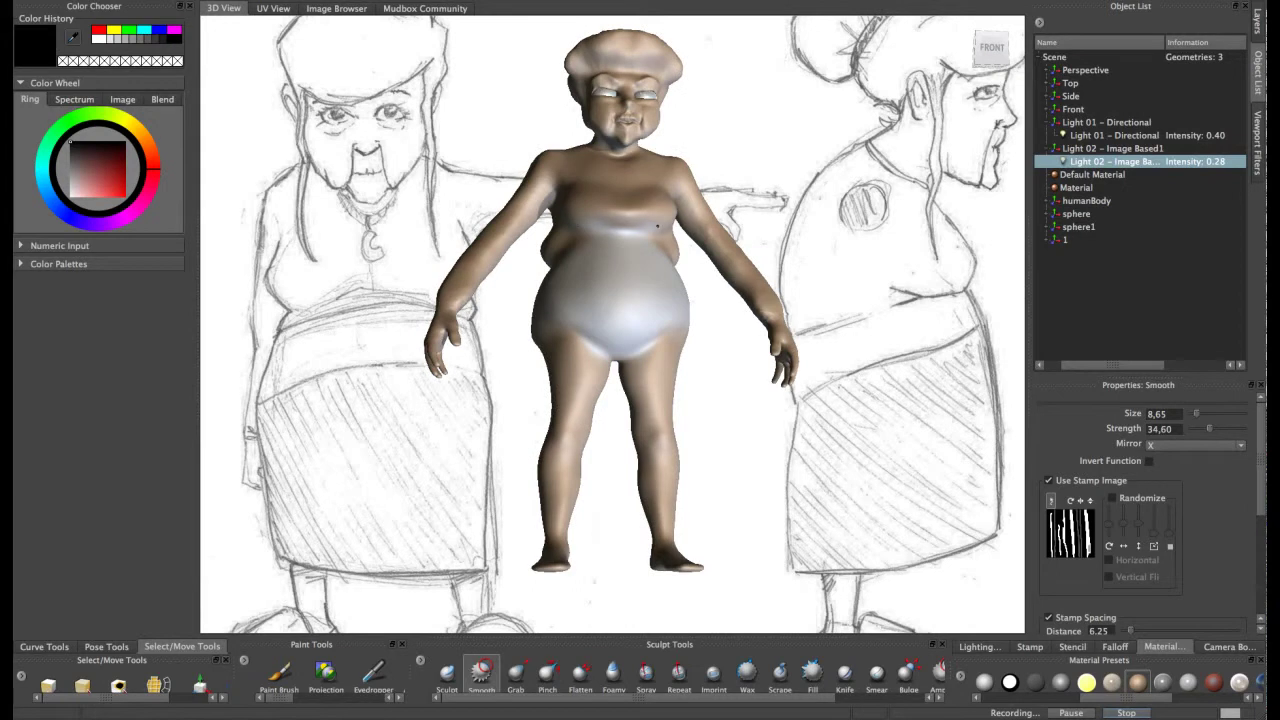
{"action": "mouse_move", "coordinate": [640, 224]}
{"action": "left_mouse_down", "text": "alt"}
{"action": "mouse_move", "coordinate": [591, 251]}
{"action": "mouse_move", "coordinate": [586, 211]}
{"action": "mouse_move", "coordinate": [618, 222]}
{"action": "left_mouse_up", "text": "alt"}
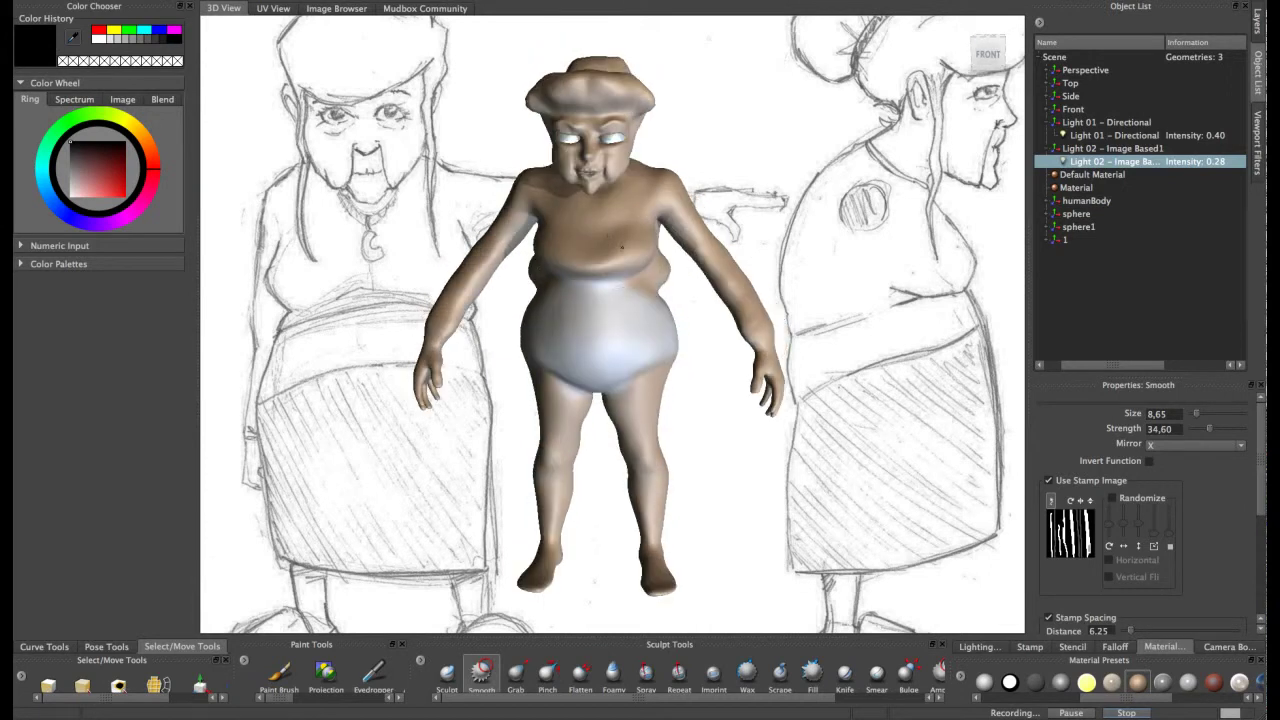
{"action": "left_click_drag", "start_coordinate": [619, 248], "coordinate": [648, 244], "text": "alt"}
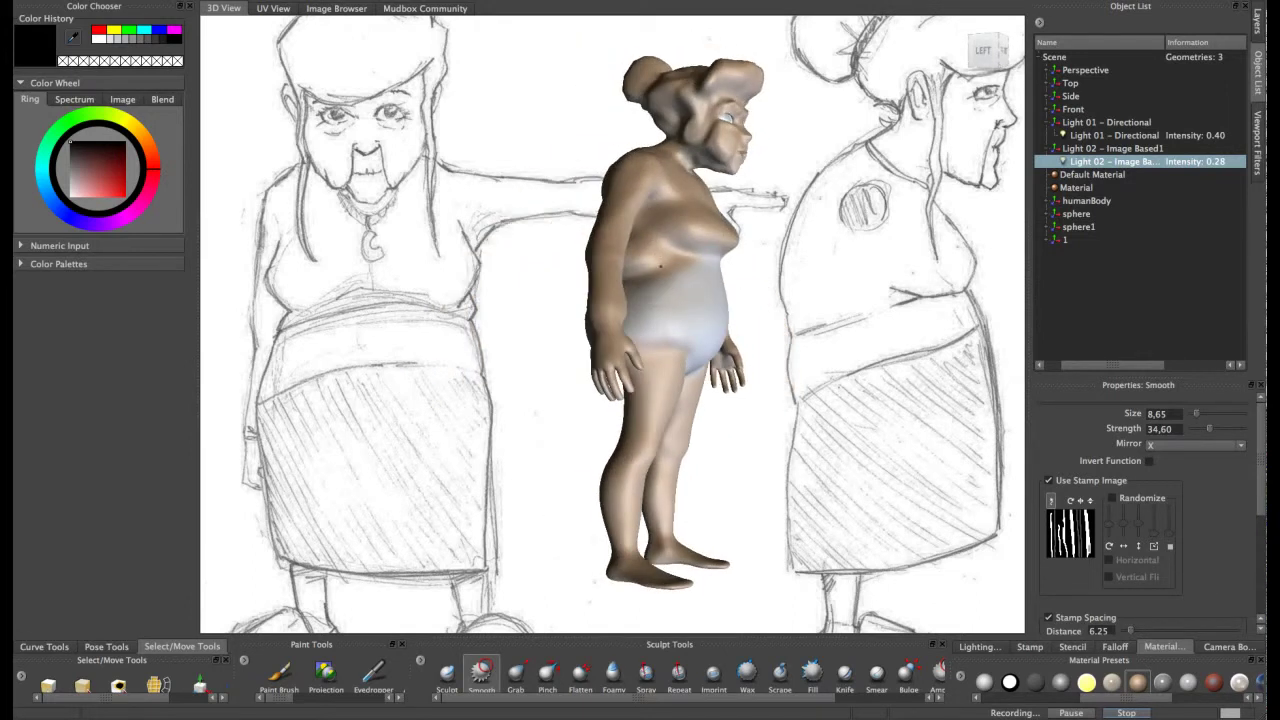
- Flatten the lower-back roll at size 8.65 and strength 15, and smooth the back at strength 34.60
{"action": "left_click_drag", "start_coordinate": [662, 256], "coordinate": [727, 244], "text": "alt"}
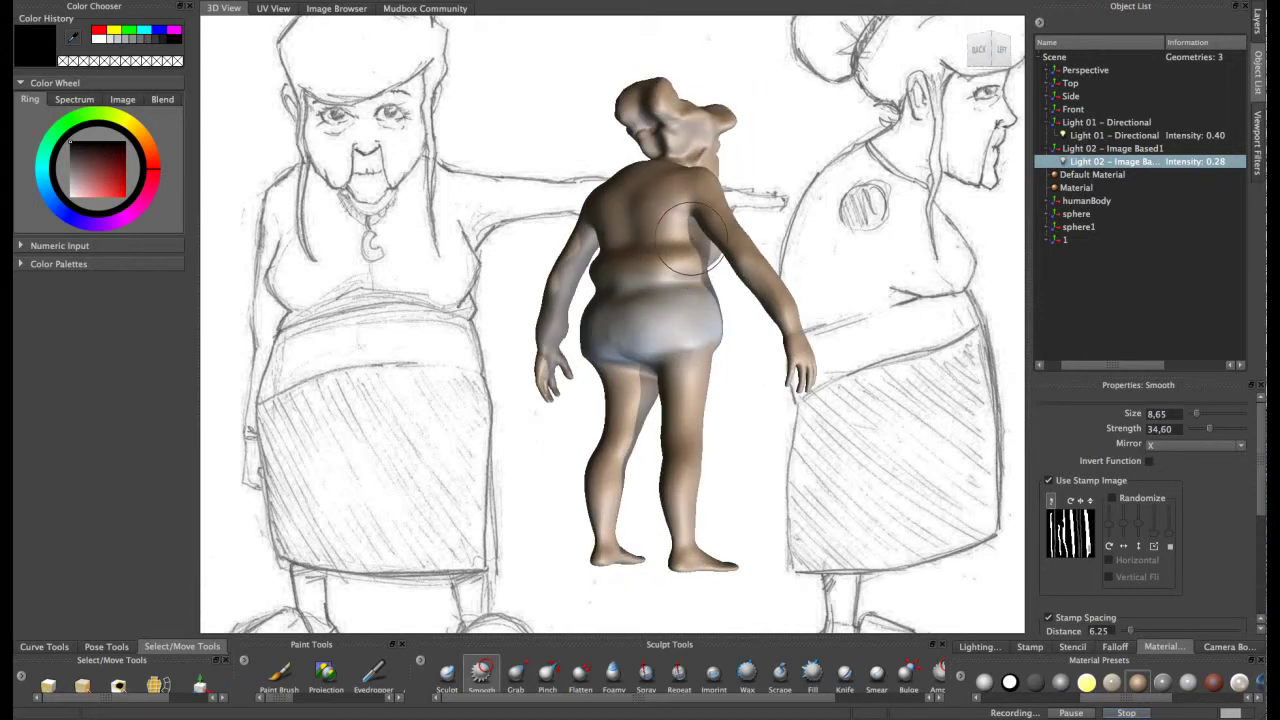
{"action": "left_click_drag", "start_coordinate": [684, 238], "coordinate": [668, 246], "text": "alt"}
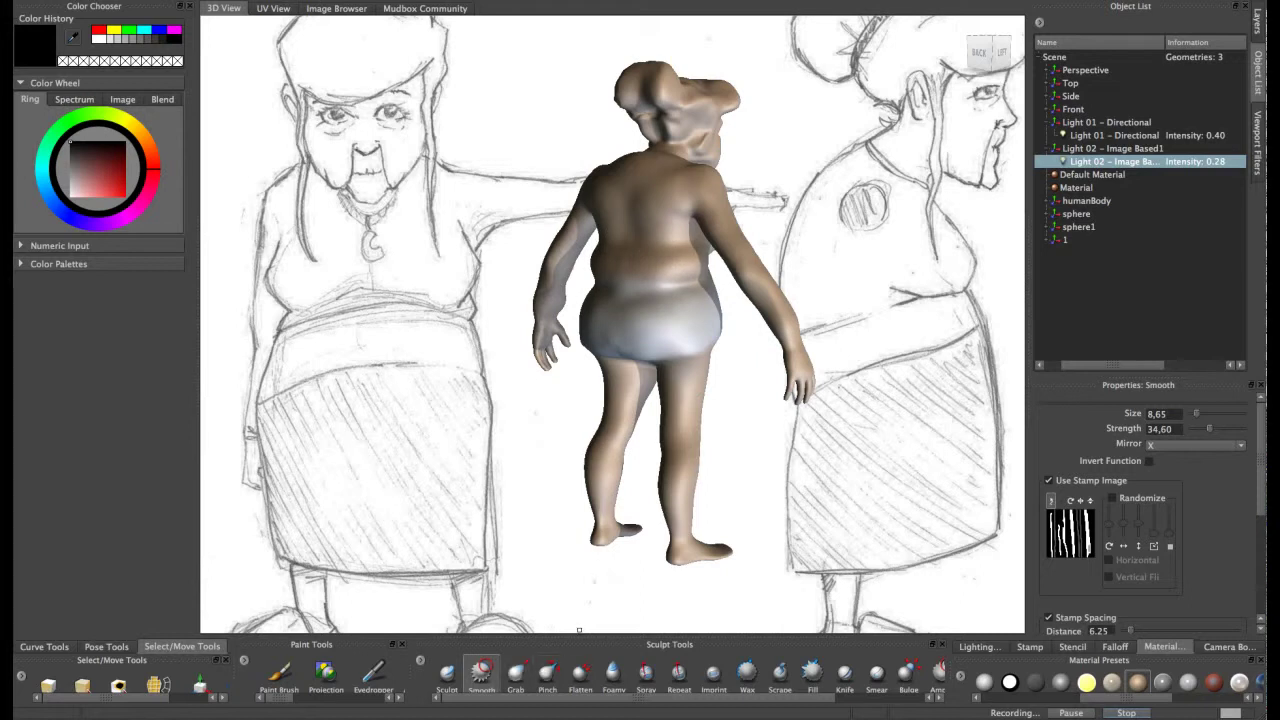
{"action": "left_click", "coordinate": [580, 674]}
{"action": "mouse_move", "coordinate": [688, 272]}
{"action": "left_mouse_down"}
{"action": "mouse_move", "coordinate": [676, 271]}
{"action": "mouse_move", "coordinate": [693, 263]}
{"action": "mouse_move", "coordinate": [668, 267]}
{"action": "mouse_move", "coordinate": [684, 261]}
{"action": "mouse_move", "coordinate": [638, 268]}
{"action": "mouse_move", "coordinate": [636, 251]}
{"action": "mouse_move", "coordinate": [624, 271]}
{"action": "mouse_move", "coordinate": [682, 272]}
{"action": "mouse_move", "coordinate": [646, 266]}
{"action": "mouse_move", "coordinate": [662, 258]}
{"action": "left_mouse_up"}
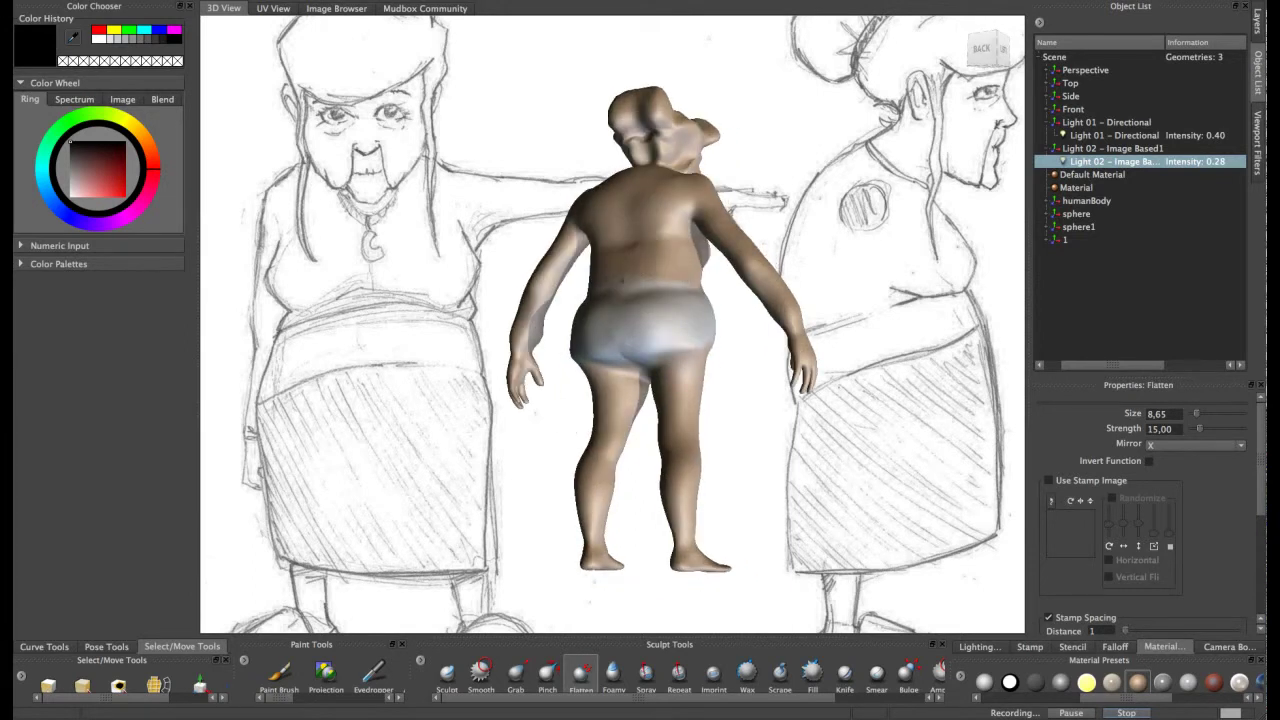
{"action": "left_click", "coordinate": [481, 670]}
{"action": "mouse_move", "coordinate": [657, 208]}
{"action": "left_mouse_down"}
{"action": "mouse_move", "coordinate": [628, 233]}
{"action": "mouse_move", "coordinate": [667, 257]}
{"action": "left_mouse_up"}
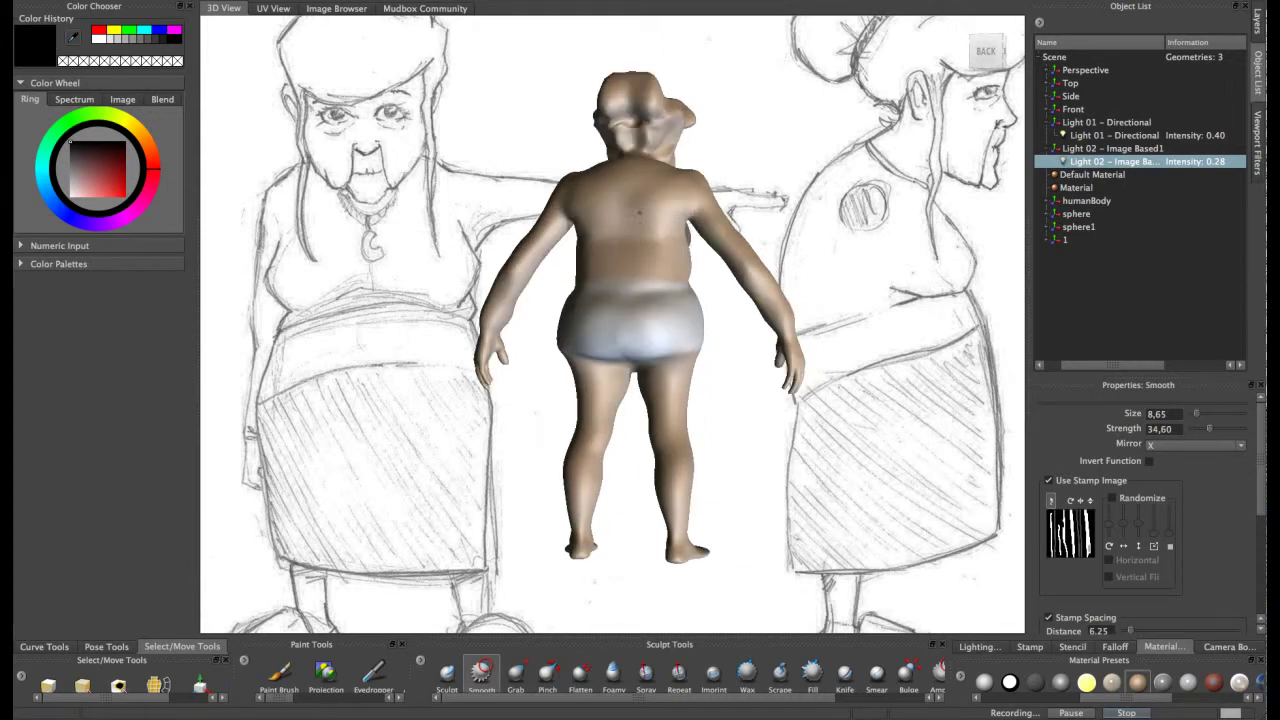
- Flatten the side of the torso beside the bust at strength 15 and smooth the area around it
{"action": "left_click_drag", "start_coordinate": [674, 267], "coordinate": [626, 247], "text": "alt"}
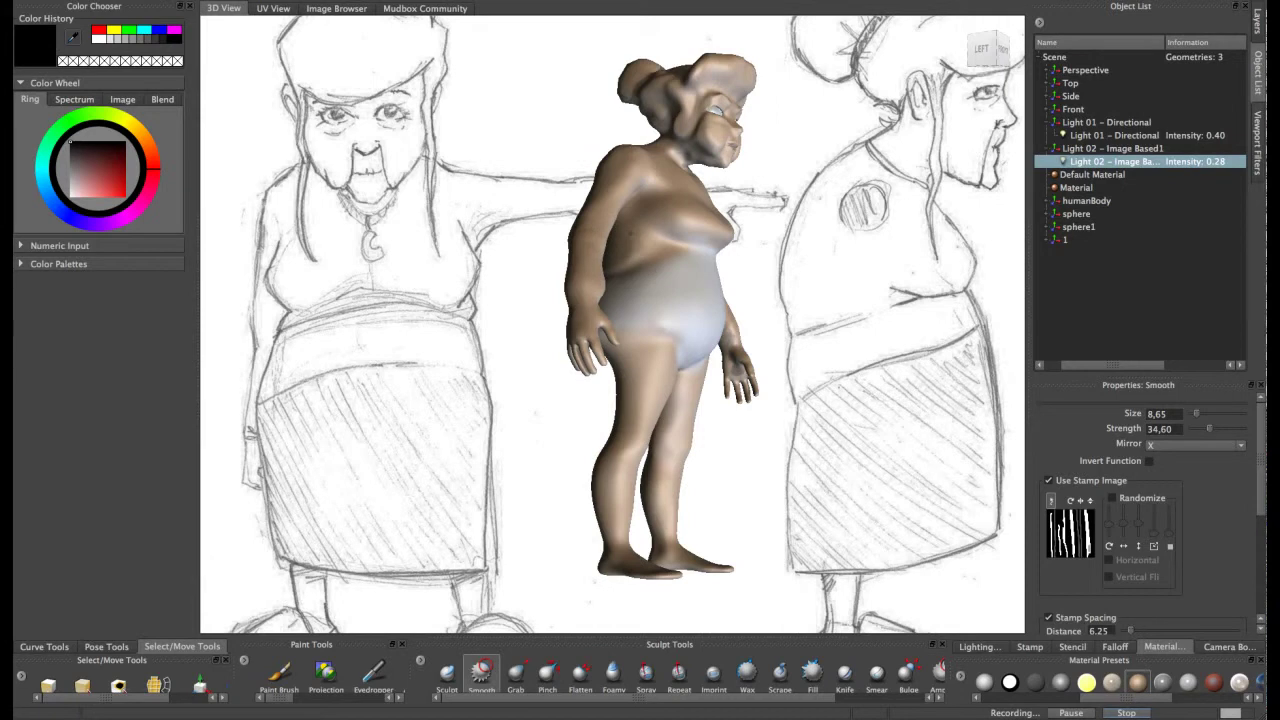
{"action": "left_click", "coordinate": [580, 672]}
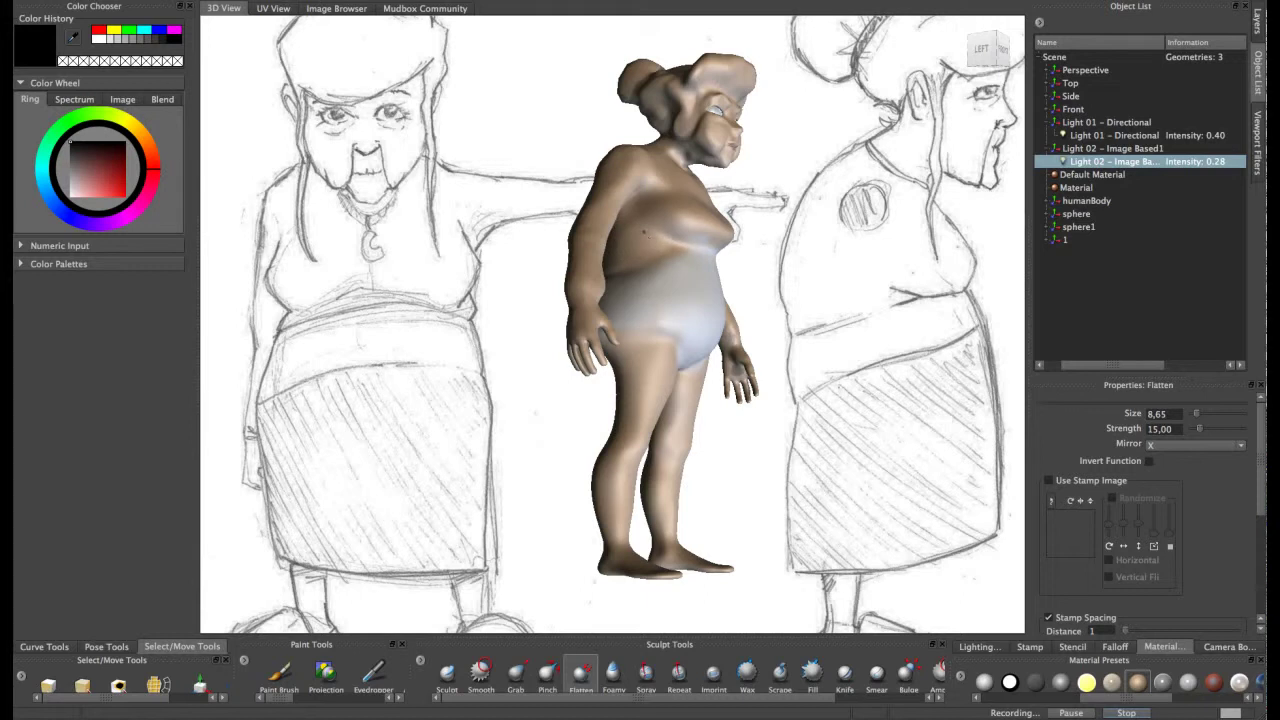
{"action": "left_click_drag", "start_coordinate": [628, 232], "coordinate": [602, 258], "text": "alt"}
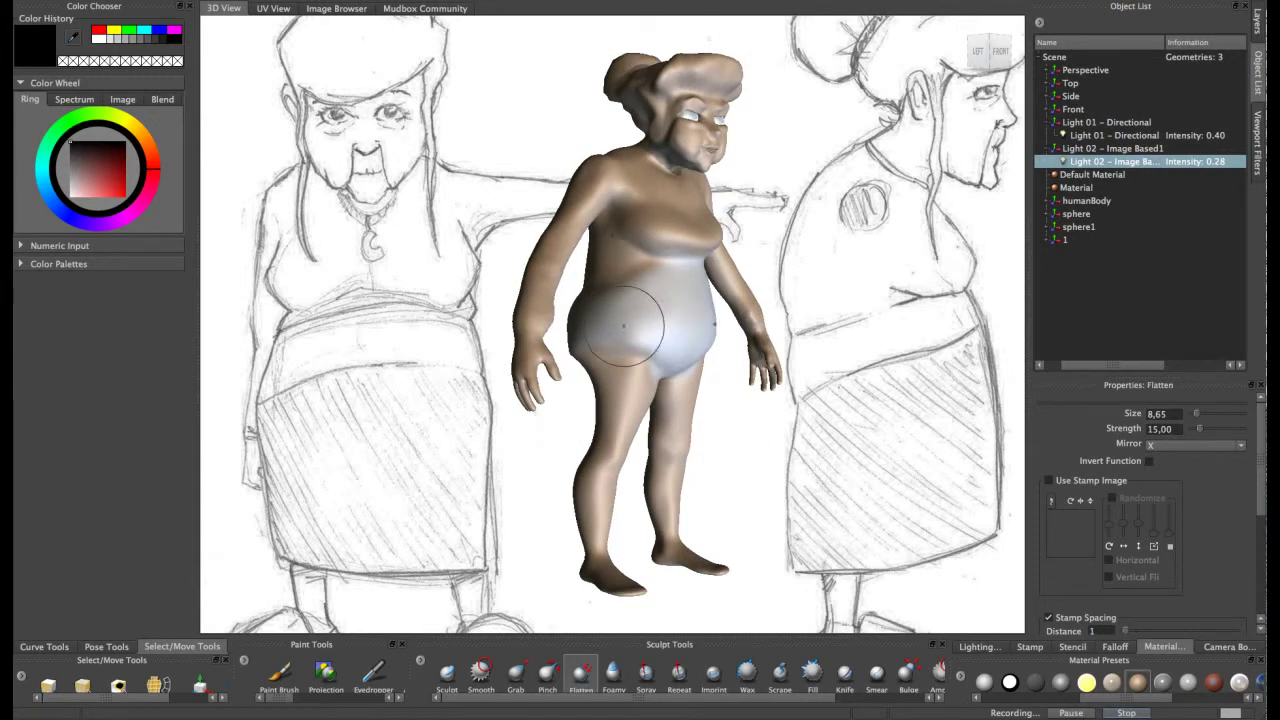
{"action": "left_click", "coordinate": [481, 672]}
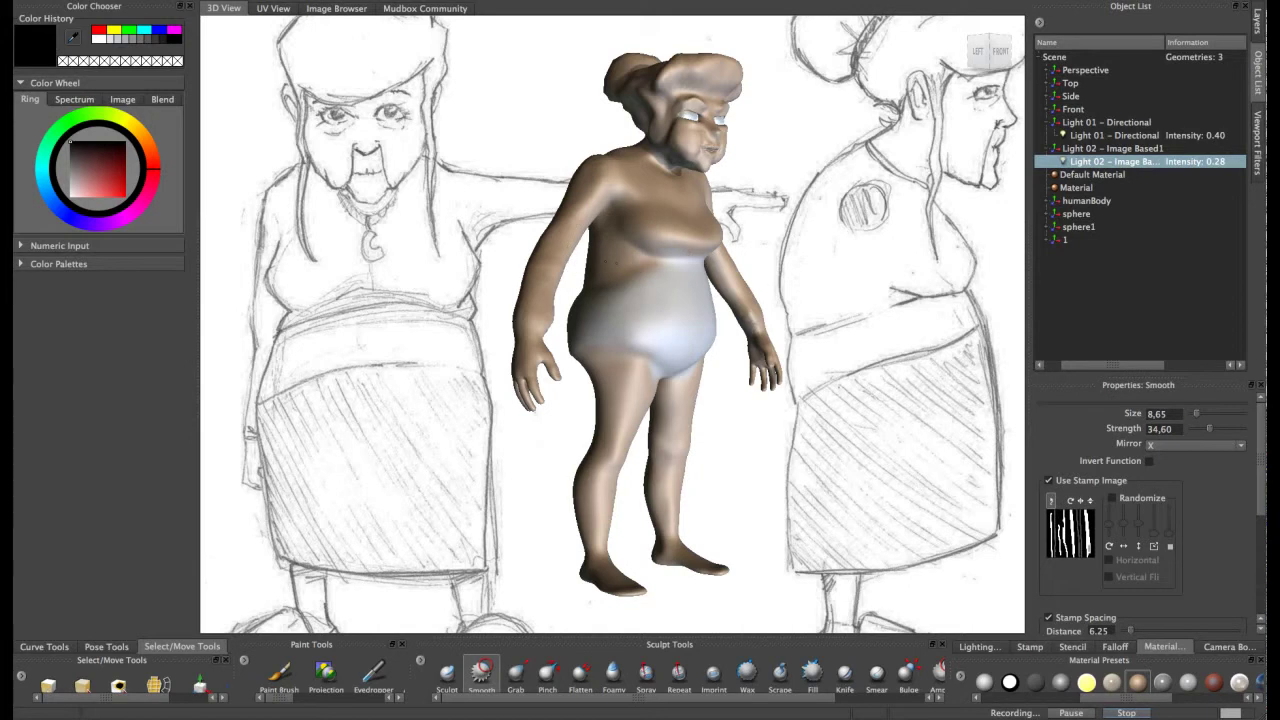
- Sculpt a raised waistband ridge around the belly, sides and lower back at size 8.65 and strength 2.60
{"action": "left_click_drag", "start_coordinate": [671, 300], "coordinate": [790, 352], "text": "alt"}
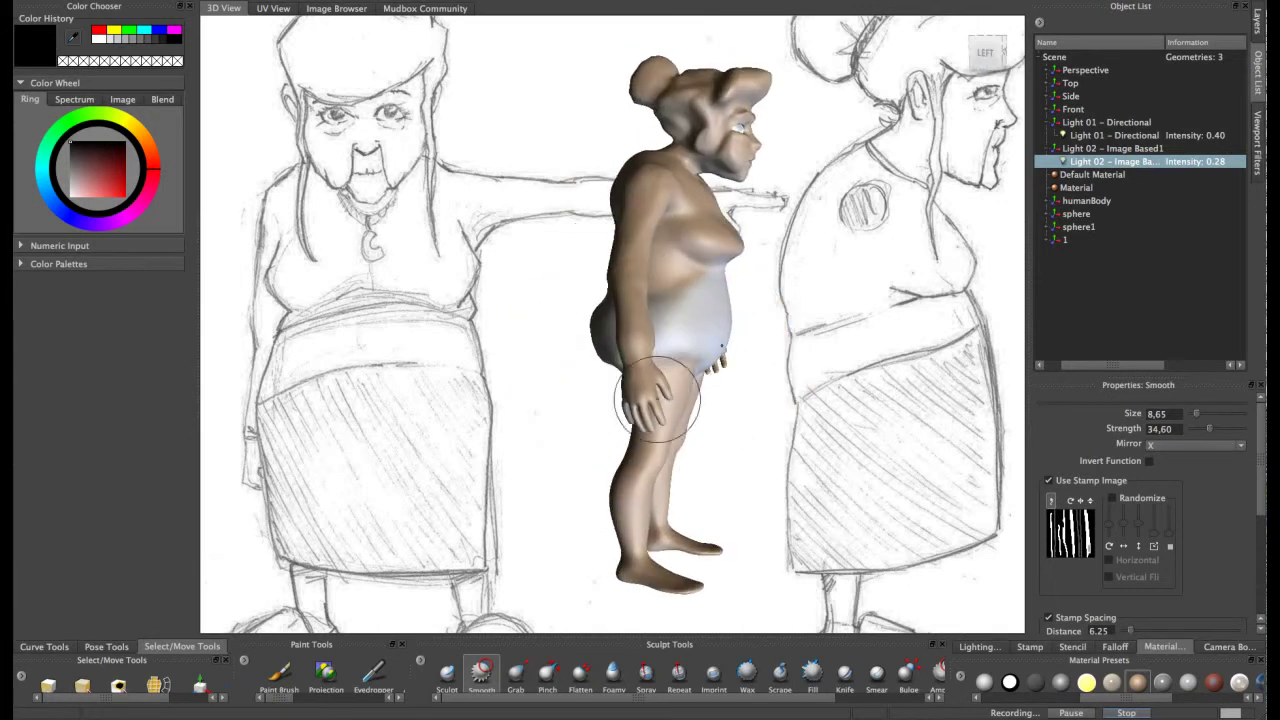
{"action": "key", "text": "1"}
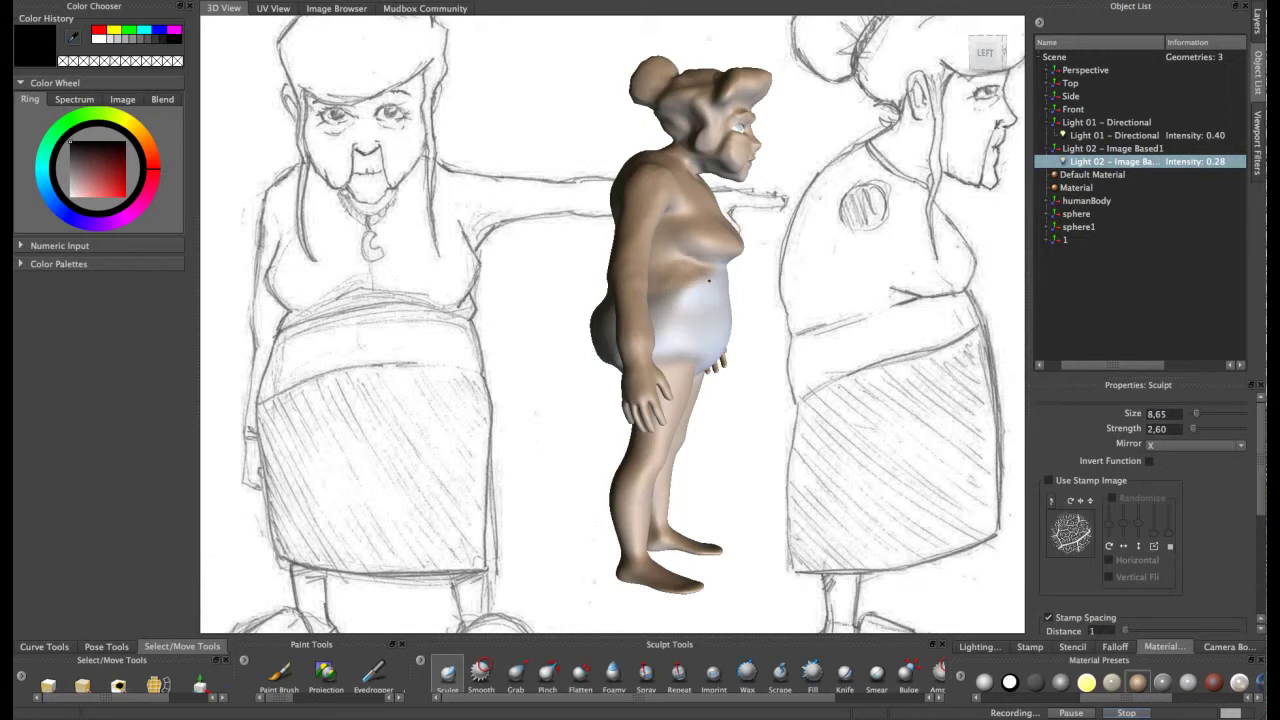
{"action": "left_click_drag", "start_coordinate": [711, 279], "coordinate": [651, 312], "text": "alt"}
{"action": "mouse_move", "coordinate": [643, 262]}
{"action": "left_mouse_down", "text": "alt"}
{"action": "mouse_move", "coordinate": [691, 262]}
{"action": "mouse_move", "coordinate": [722, 290]}
{"action": "left_mouse_up", "text": "alt"}
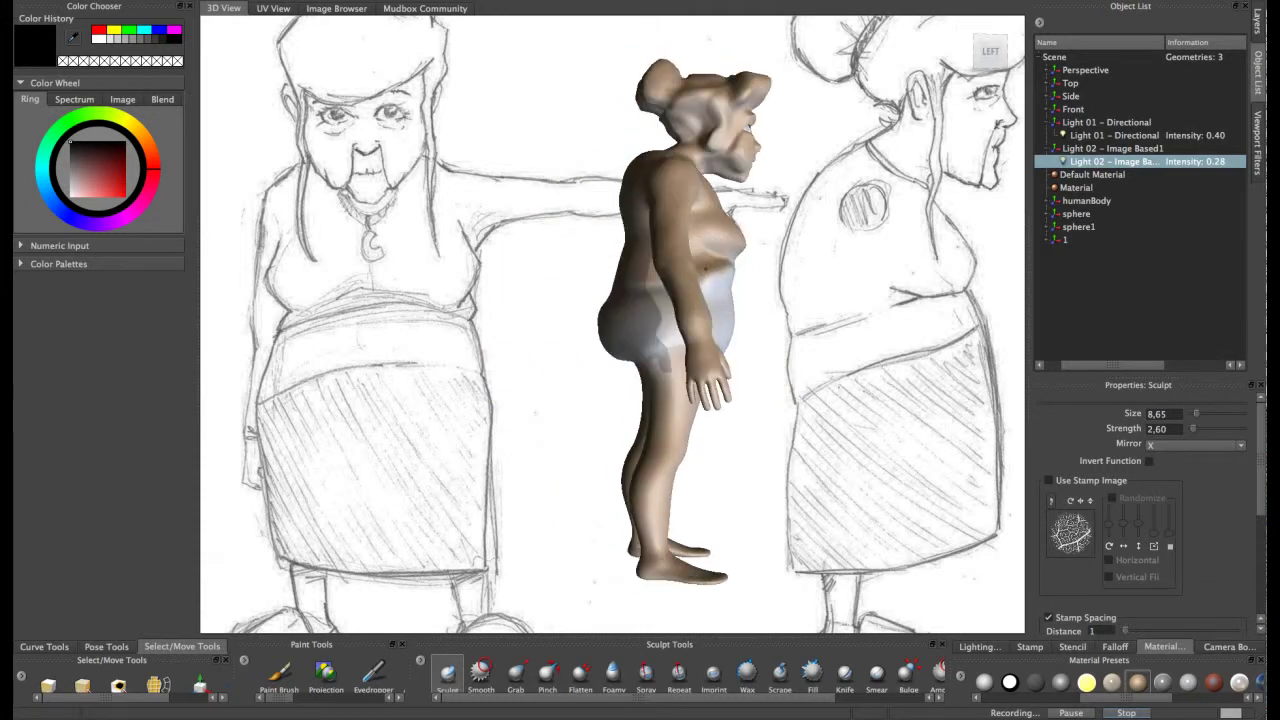
{"action": "mouse_move", "coordinate": [671, 281]}
{"action": "left_mouse_down", "text": "alt"}
{"action": "mouse_move", "coordinate": [689, 283]}
{"action": "mouse_move", "coordinate": [570, 267]}
{"action": "mouse_move", "coordinate": [787, 282]}
{"action": "left_mouse_up", "text": "alt"}
{"action": "left_click_drag", "start_coordinate": [666, 294], "coordinate": [667, 292]}
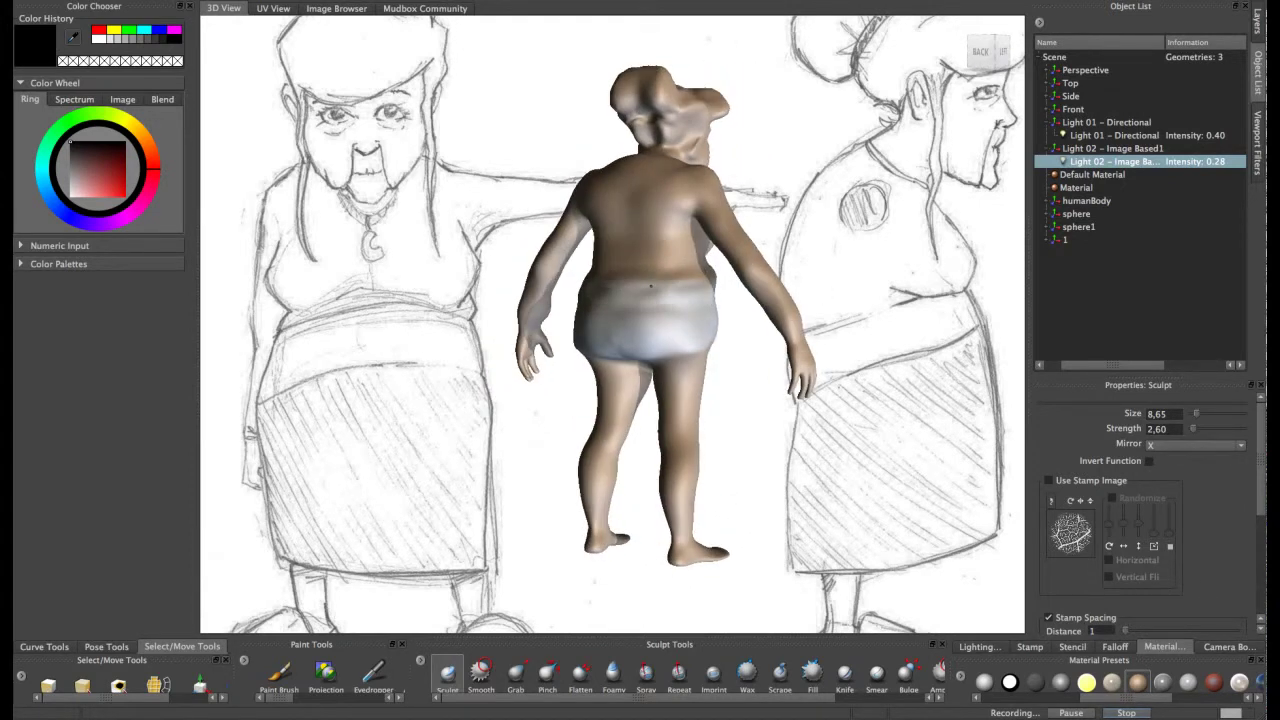
{"action": "mouse_move", "coordinate": [667, 275]}
{"action": "left_mouse_down", "text": "alt"}
{"action": "mouse_move", "coordinate": [629, 291]}
{"action": "mouse_move", "coordinate": [668, 285]}
{"action": "mouse_move", "coordinate": [600, 268]}
{"action": "mouse_move", "coordinate": [620, 292]}
{"action": "mouse_move", "coordinate": [752, 299]}
{"action": "mouse_move", "coordinate": [668, 268]}
{"action": "mouse_move", "coordinate": [620, 287]}
{"action": "left_mouse_up", "text": "alt"}
- Smooth the waistband ridge around the belly, hips and lower back with the Smooth brush at strength 34.60
{"action": "left_click", "coordinate": [481, 672]}
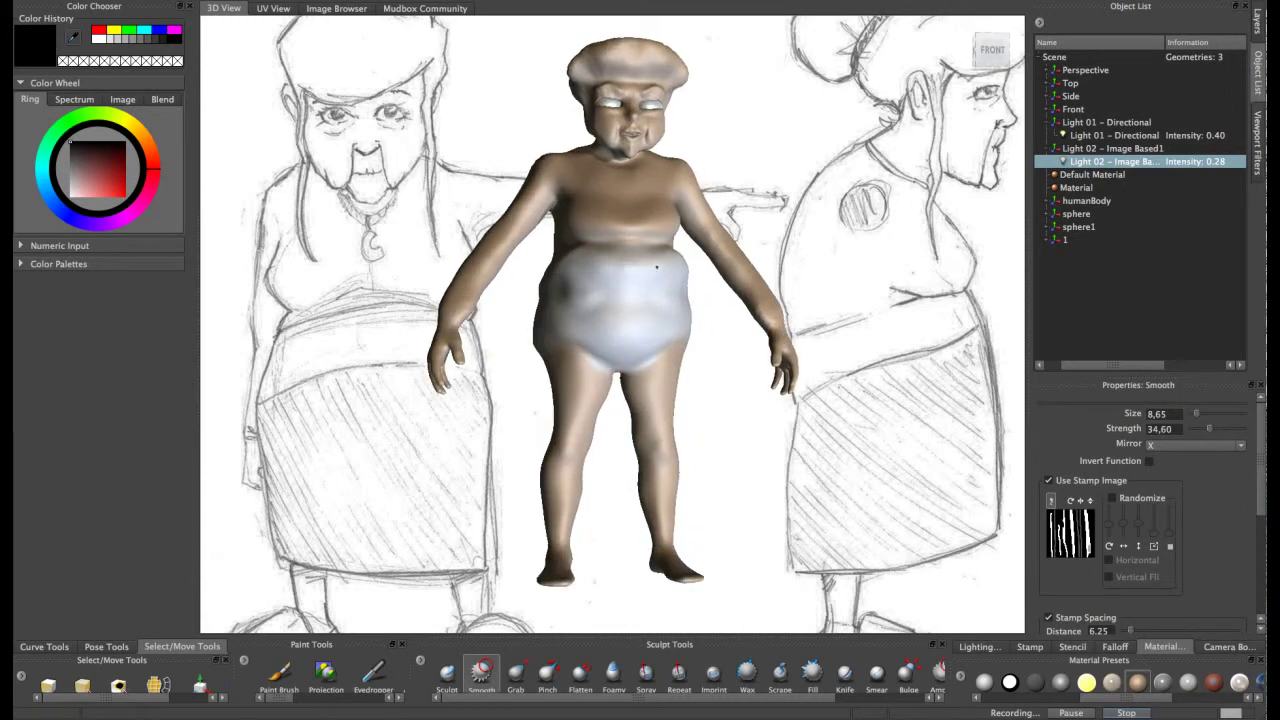
{"action": "left_click_drag", "start_coordinate": [618, 268], "coordinate": [690, 318], "text": "alt"}
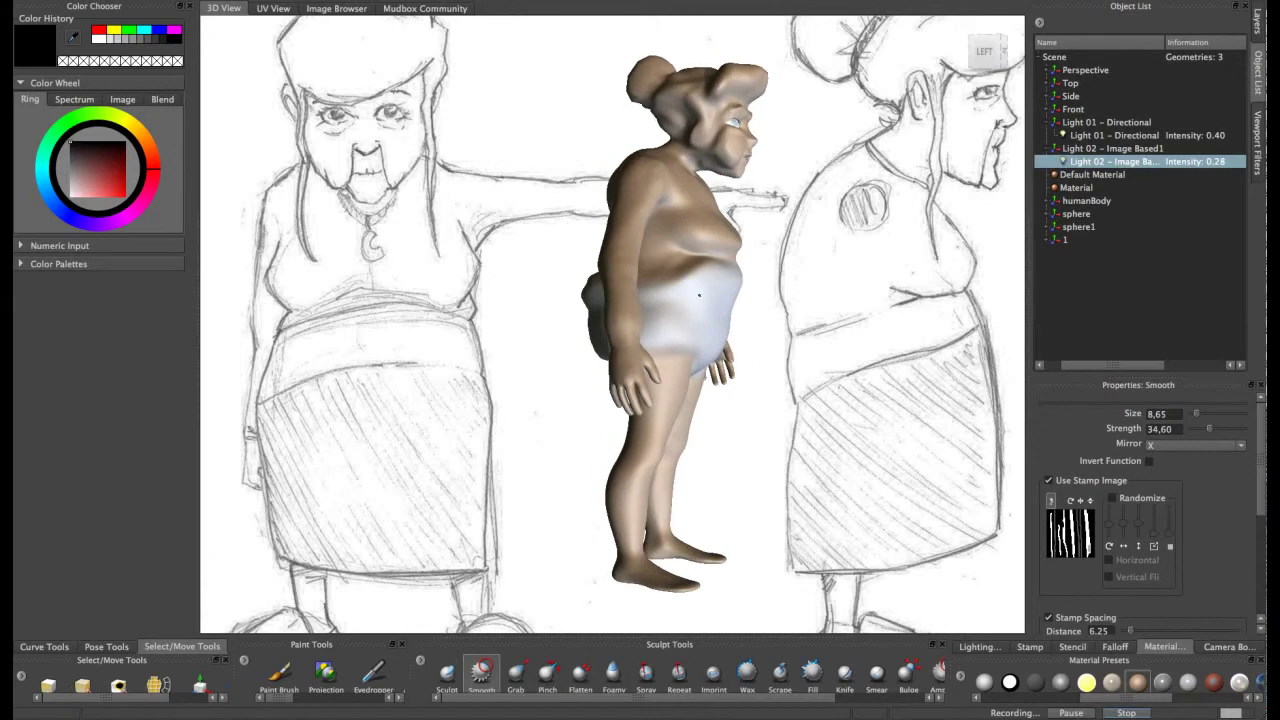
{"action": "left_click_drag", "start_coordinate": [717, 303], "coordinate": [663, 400], "text": "alt"}
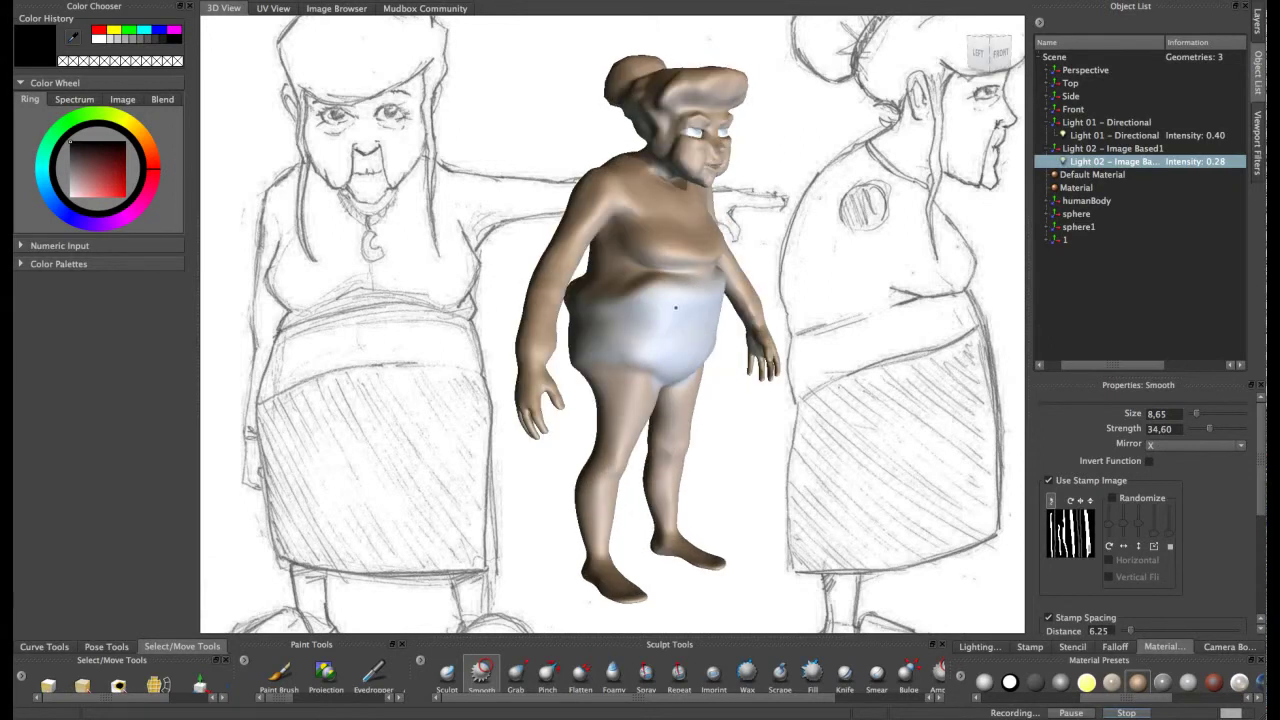
{"action": "left_click_drag", "start_coordinate": [669, 335], "coordinate": [586, 334], "text": "alt"}
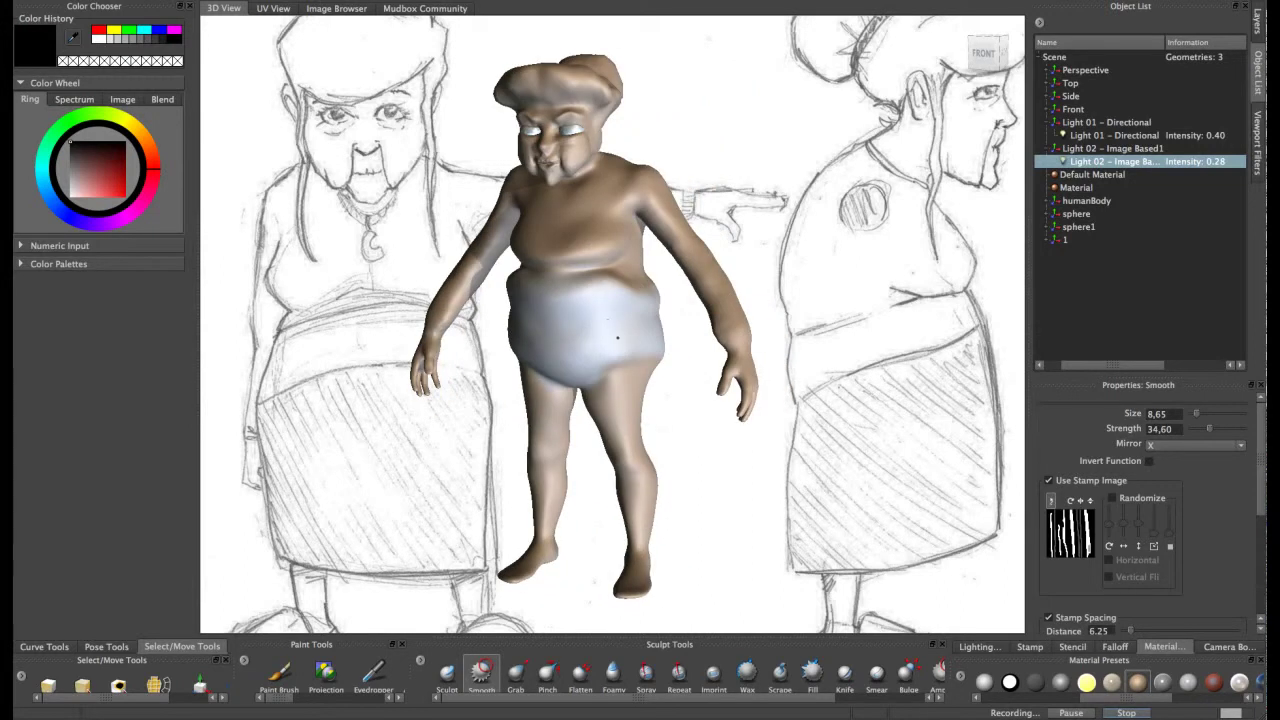
{"action": "left_click_drag", "start_coordinate": [627, 310], "coordinate": [587, 317], "text": "alt"}
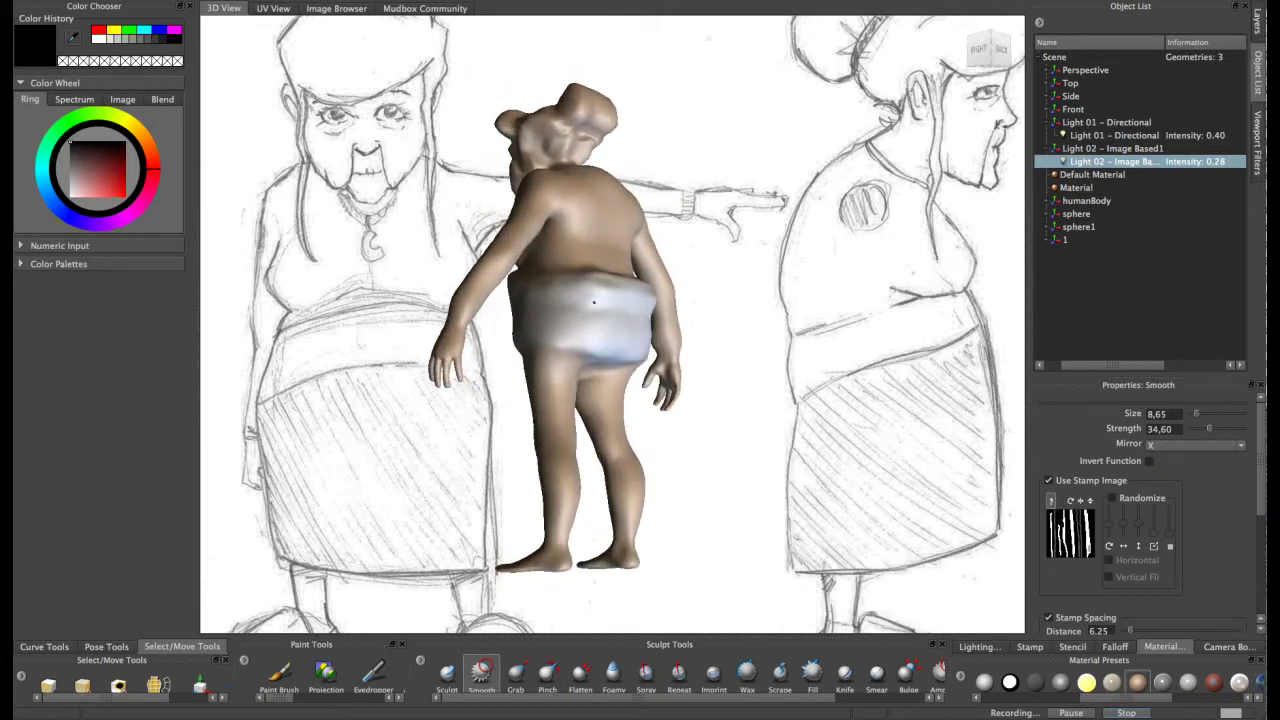
{"action": "mouse_move", "coordinate": [610, 300]}
{"action": "left_mouse_down", "text": "alt"}
{"action": "mouse_move", "coordinate": [597, 297]}
{"action": "mouse_move", "coordinate": [640, 297]}
{"action": "mouse_move", "coordinate": [612, 305]}
{"action": "left_mouse_up", "text": "alt"}
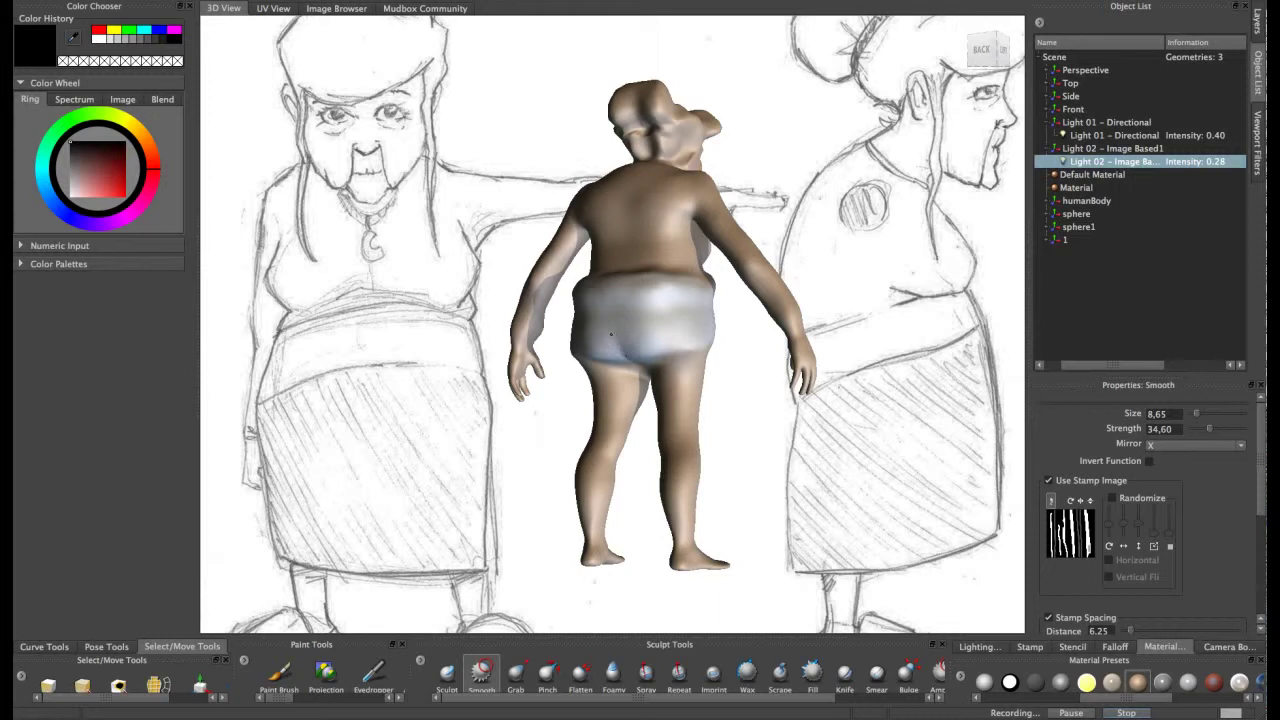
{"action": "left_click_drag", "start_coordinate": [628, 354], "coordinate": [605, 300], "text": "alt"}
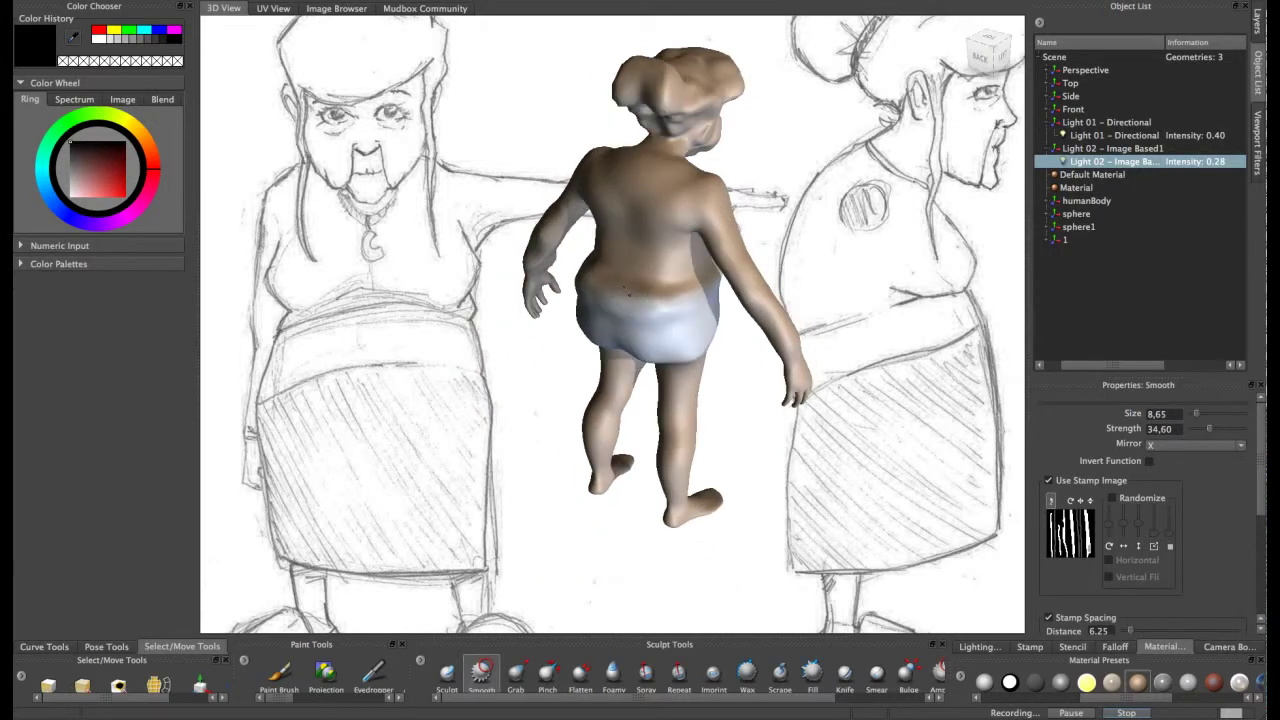
{"action": "left_click_drag", "start_coordinate": [609, 276], "coordinate": [614, 285], "text": "alt"}
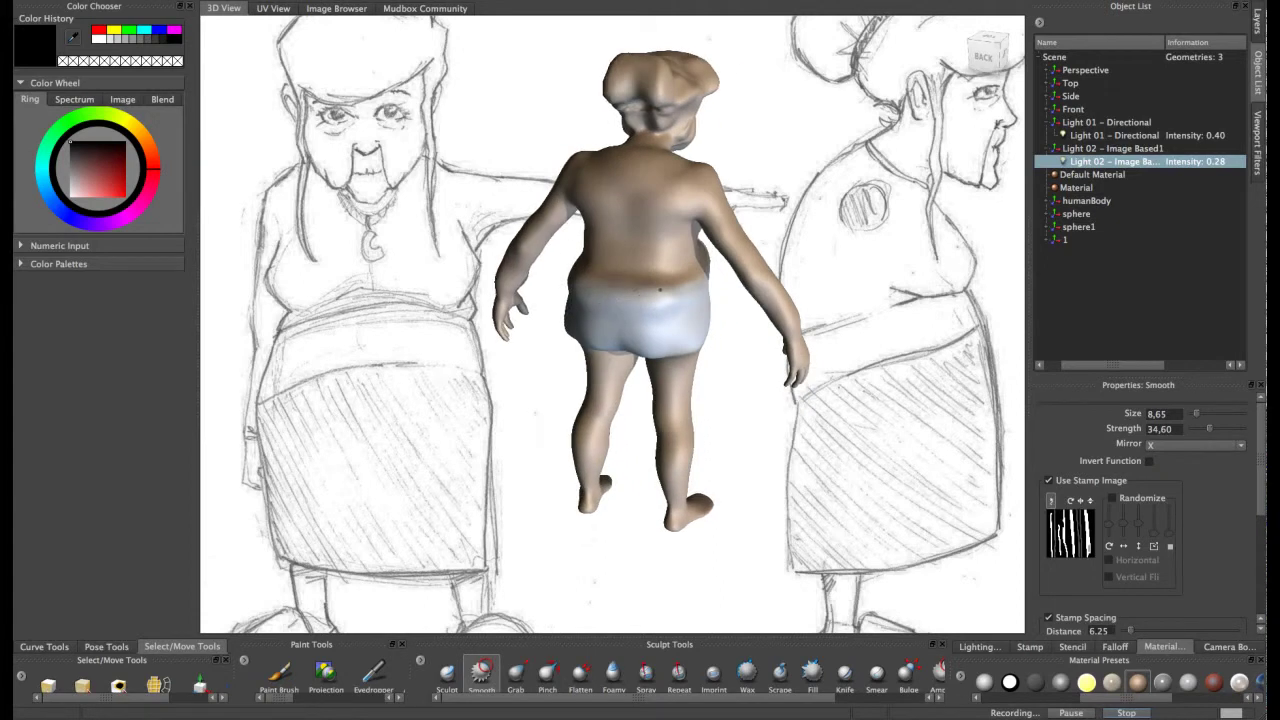
- Sculpt the crease between the bust and the waistband at size 2.79 and strength 2.60, undoing a stray stroke
{"action": "left_click_drag", "start_coordinate": [684, 259], "coordinate": [632, 244], "text": "alt"}
{"action": "left_click_drag", "start_coordinate": [624, 304], "coordinate": [588, 296], "text": "alt"}
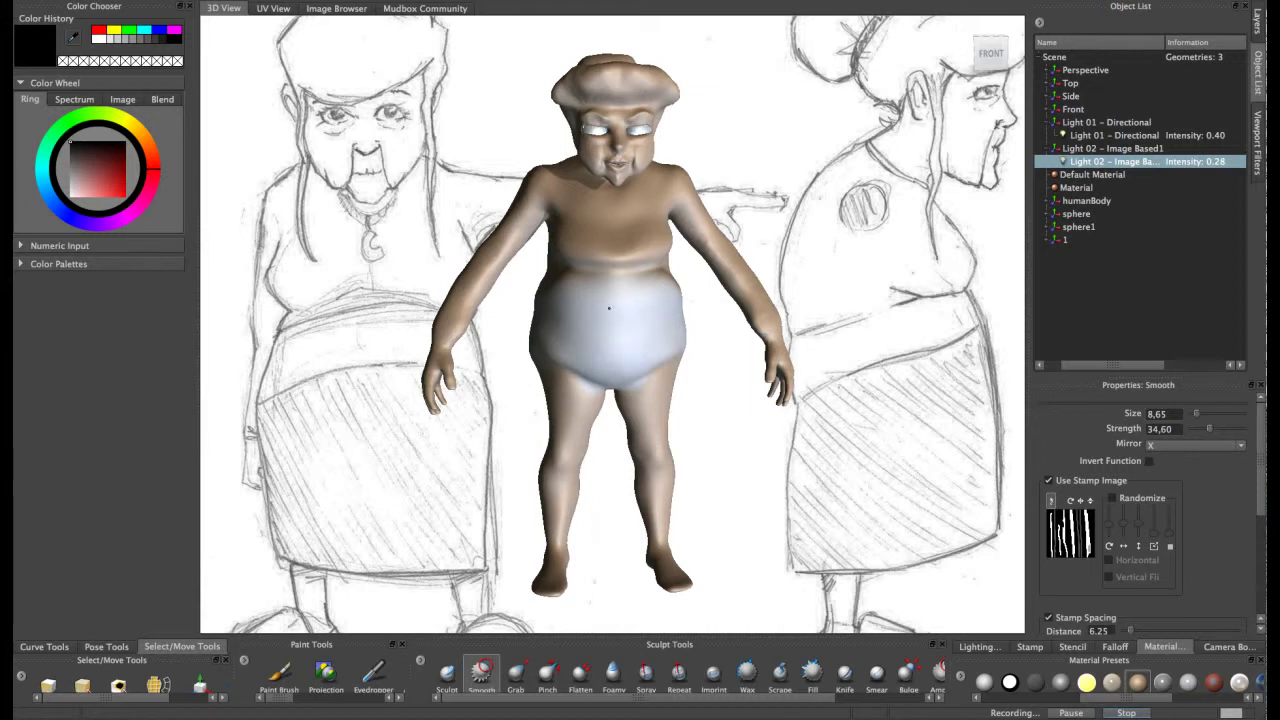
{"action": "left_click_drag", "start_coordinate": [651, 284], "coordinate": [636, 332], "text": "alt"}
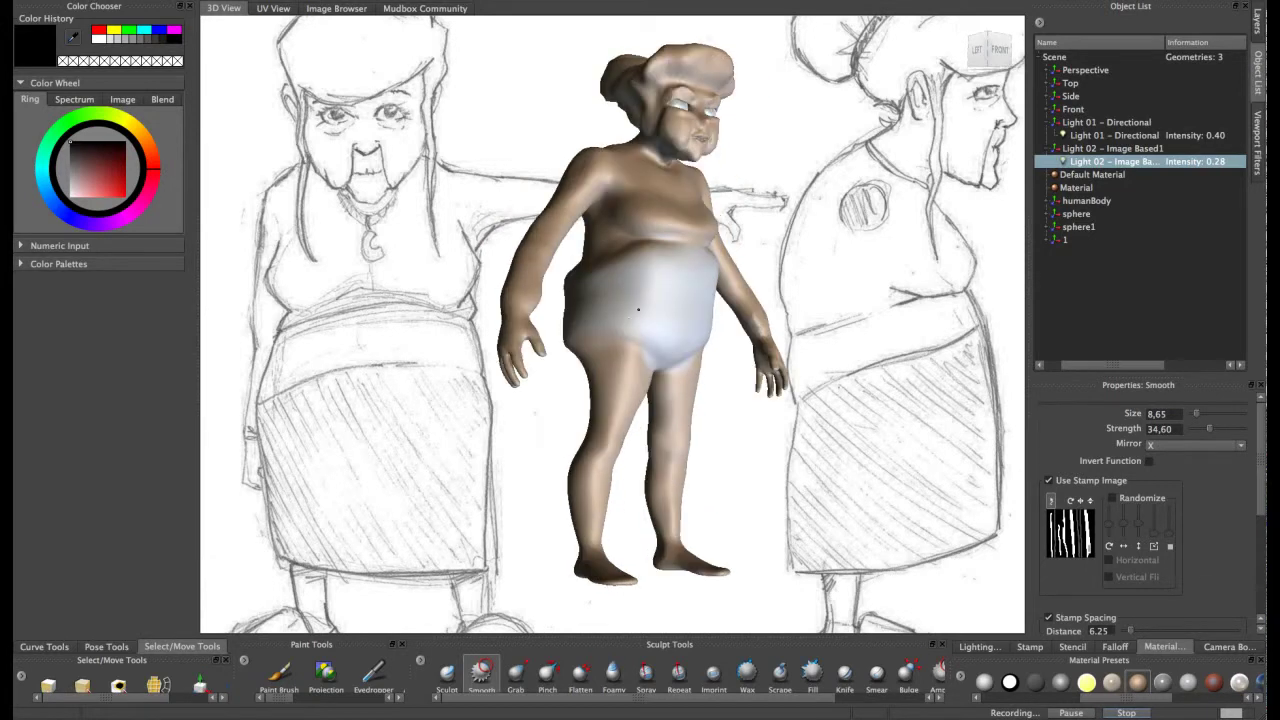
{"action": "left_click_drag", "start_coordinate": [657, 300], "coordinate": [613, 280], "text": "alt"}
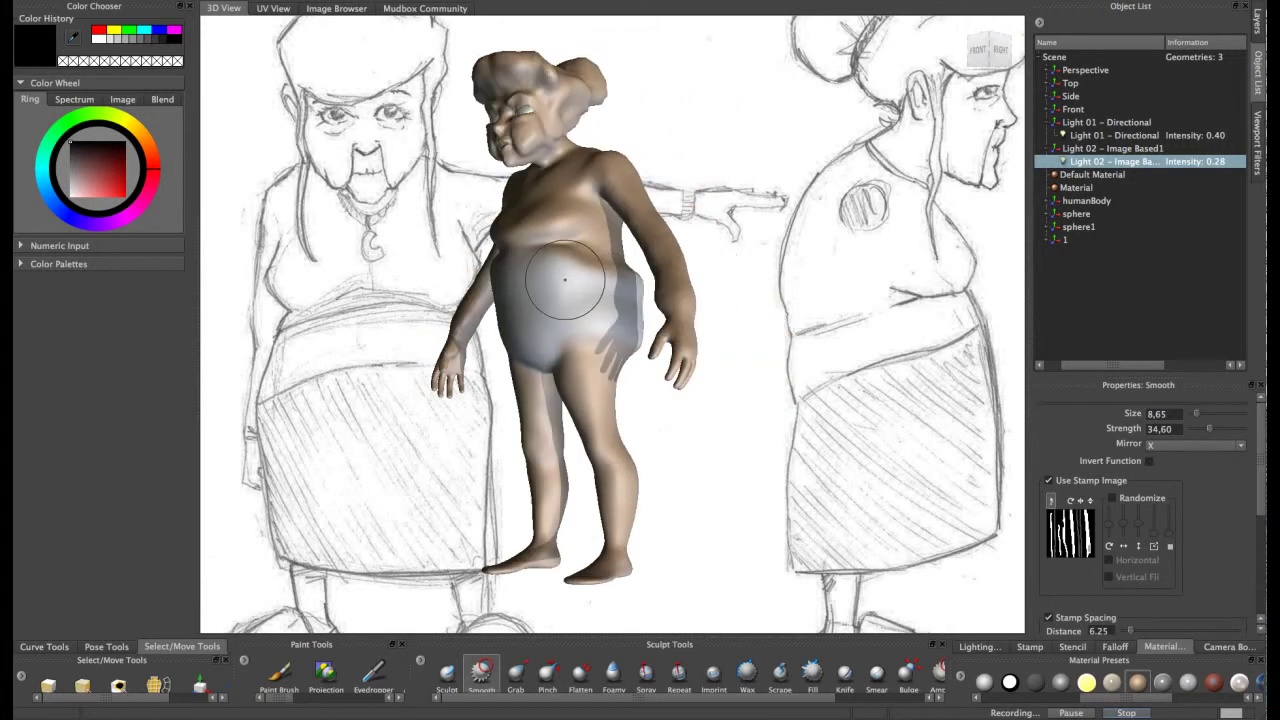
{"action": "left_click_drag", "start_coordinate": [533, 273], "coordinate": [586, 277], "text": "alt"}
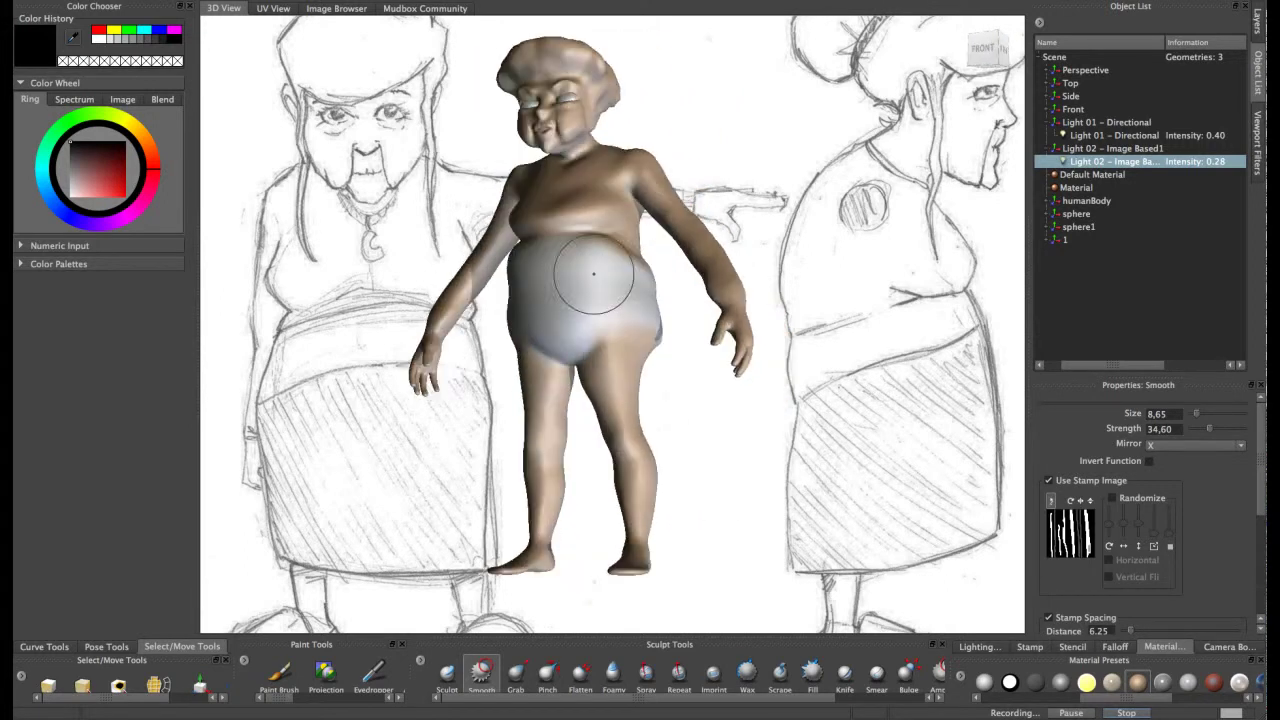
{"action": "left_click", "coordinate": [447, 672]}
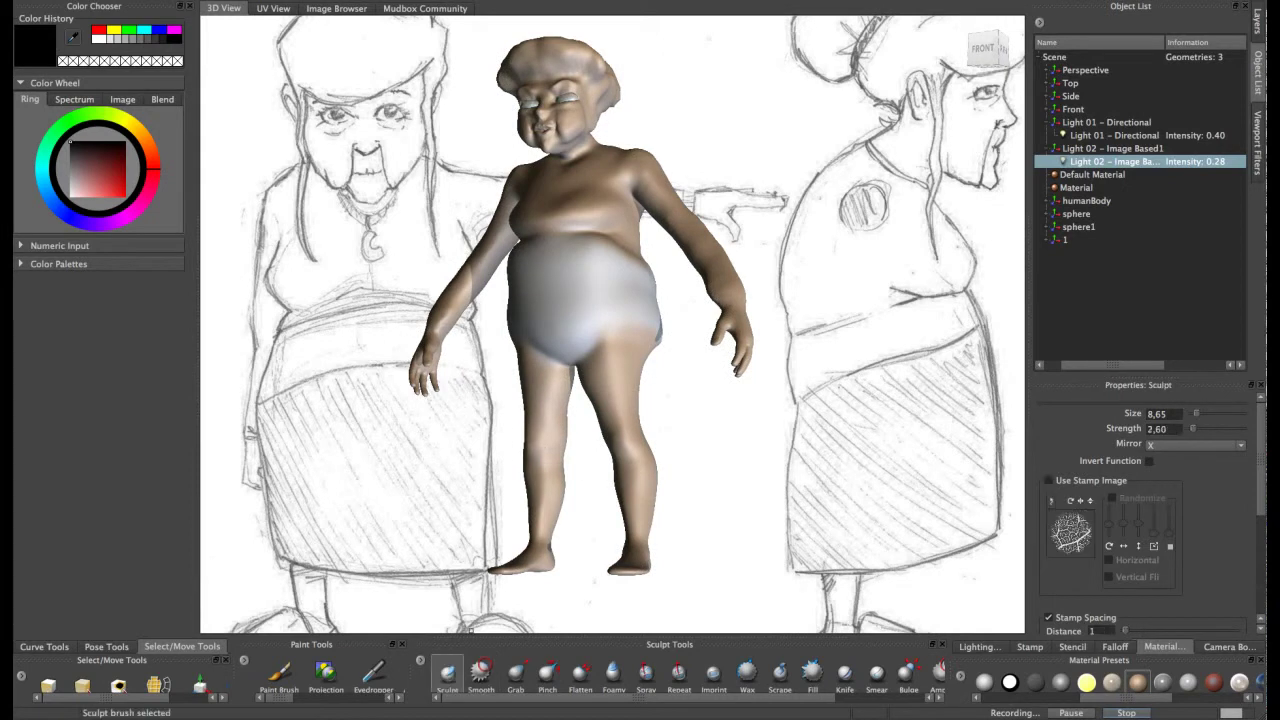
{"action": "left_click_drag", "start_coordinate": [627, 243], "coordinate": [592, 243]}
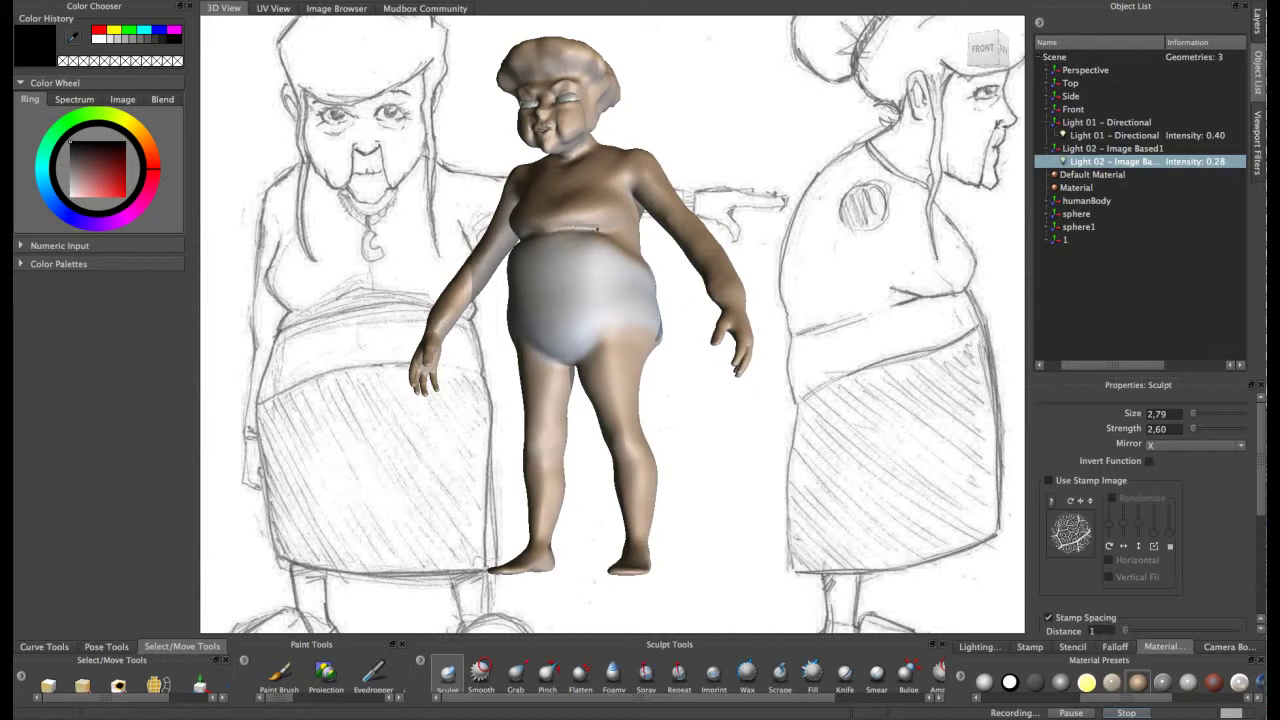
{"action": "mouse_move", "coordinate": [592, 298]}
{"action": "left_mouse_down", "text": "alt"}
{"action": "mouse_move", "coordinate": [451, 320]}
{"action": "mouse_move", "coordinate": [674, 315]}
{"action": "mouse_move", "coordinate": [633, 200]}
{"action": "left_mouse_up", "text": "alt"}
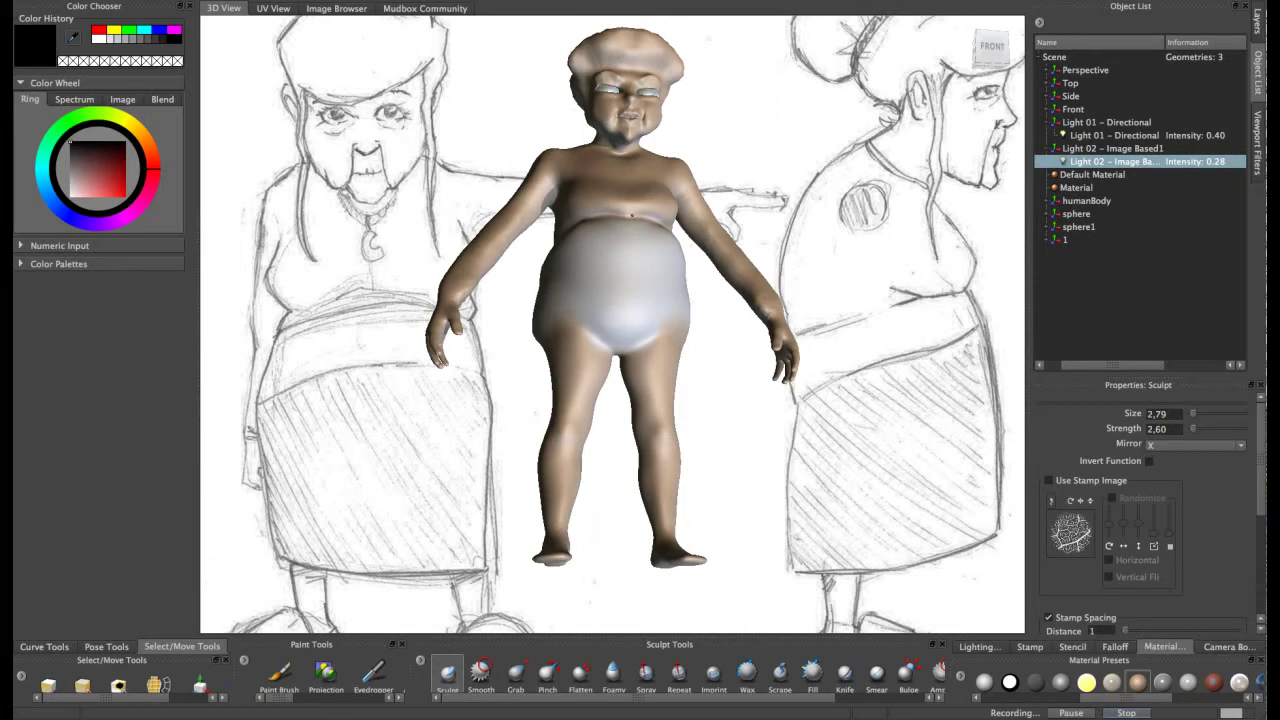
{"action": "mouse_move", "coordinate": [639, 218]}
{"action": "left_mouse_down", "text": "alt"}
{"action": "mouse_move", "coordinate": [594, 271]}
{"action": "mouse_move", "coordinate": [572, 246]}
{"action": "mouse_move", "coordinate": [638, 250]}
{"action": "mouse_move", "coordinate": [565, 245]}
{"action": "mouse_move", "coordinate": [619, 225]}
{"action": "mouse_move", "coordinate": [520, 235]}
{"action": "mouse_move", "coordinate": [541, 245]}
{"action": "left_mouse_up", "text": "alt"}
{"action": "key", "text": "super+z"}
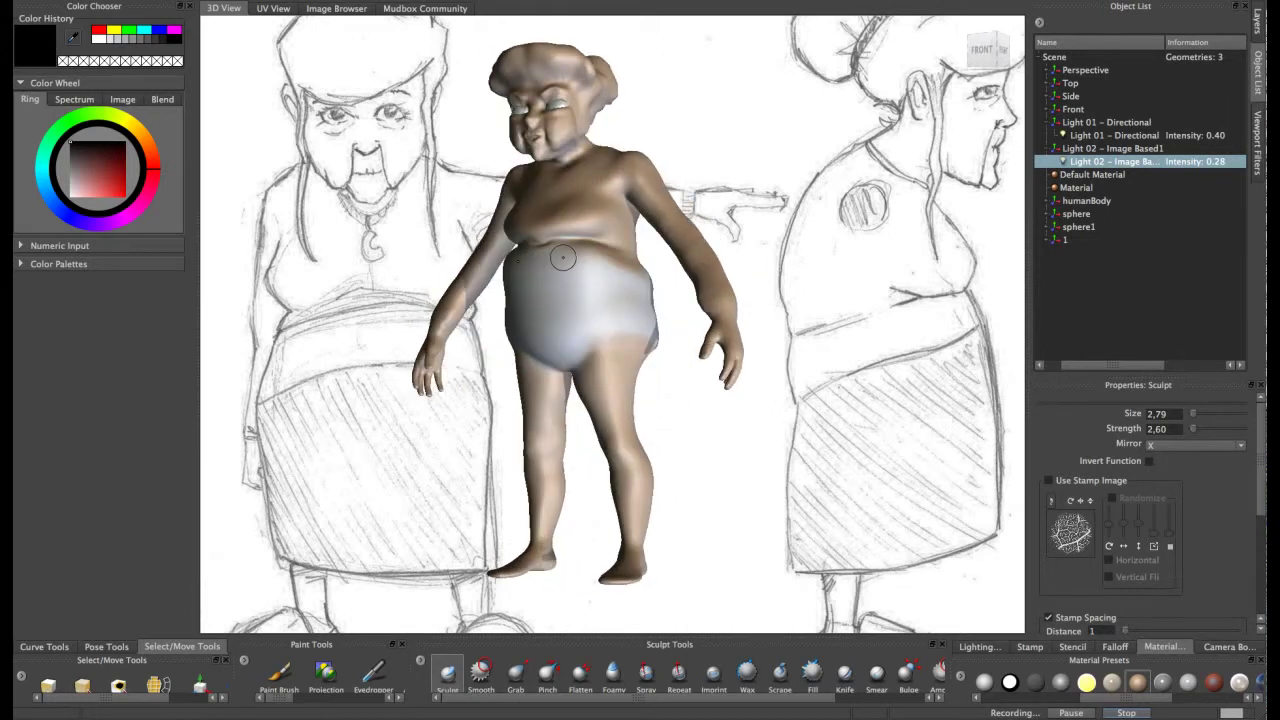
{"action": "left_click_drag", "start_coordinate": [644, 284], "coordinate": [350, 312], "text": "alt"}
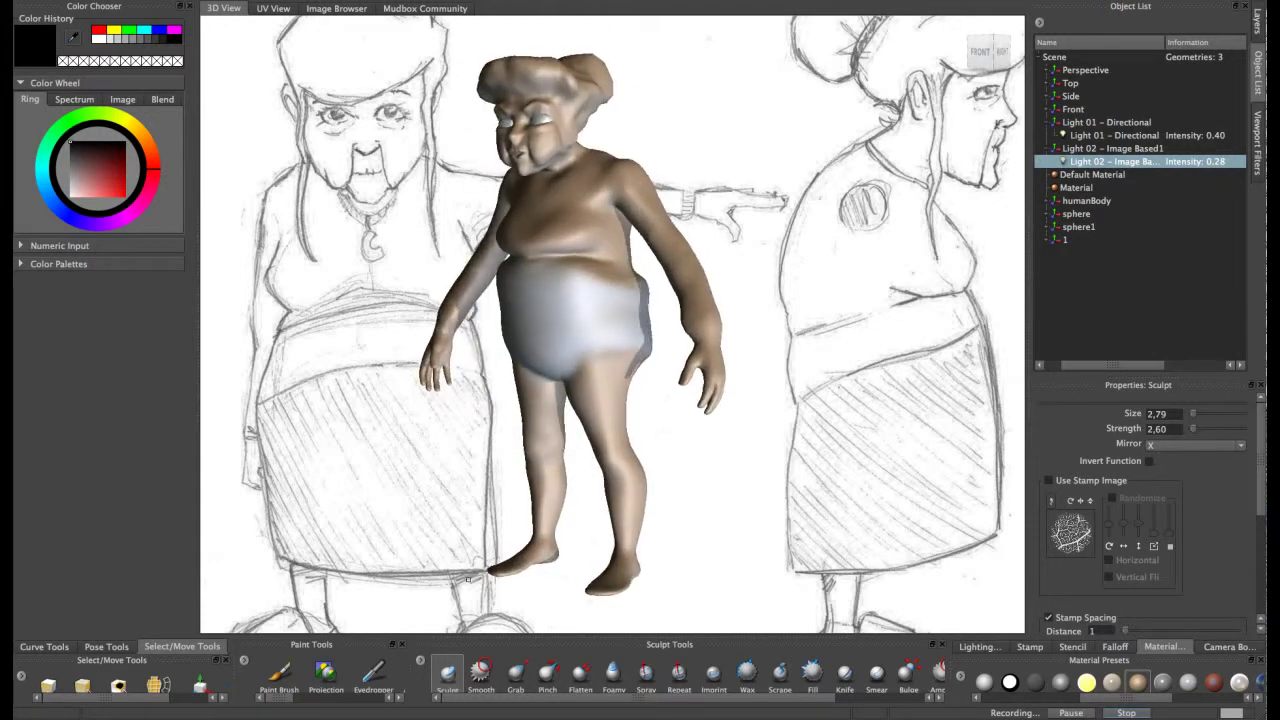
- Smooth the fold under the bust at size 2.79 and strength 34.60
{"action": "left_click", "coordinate": [481, 672]}
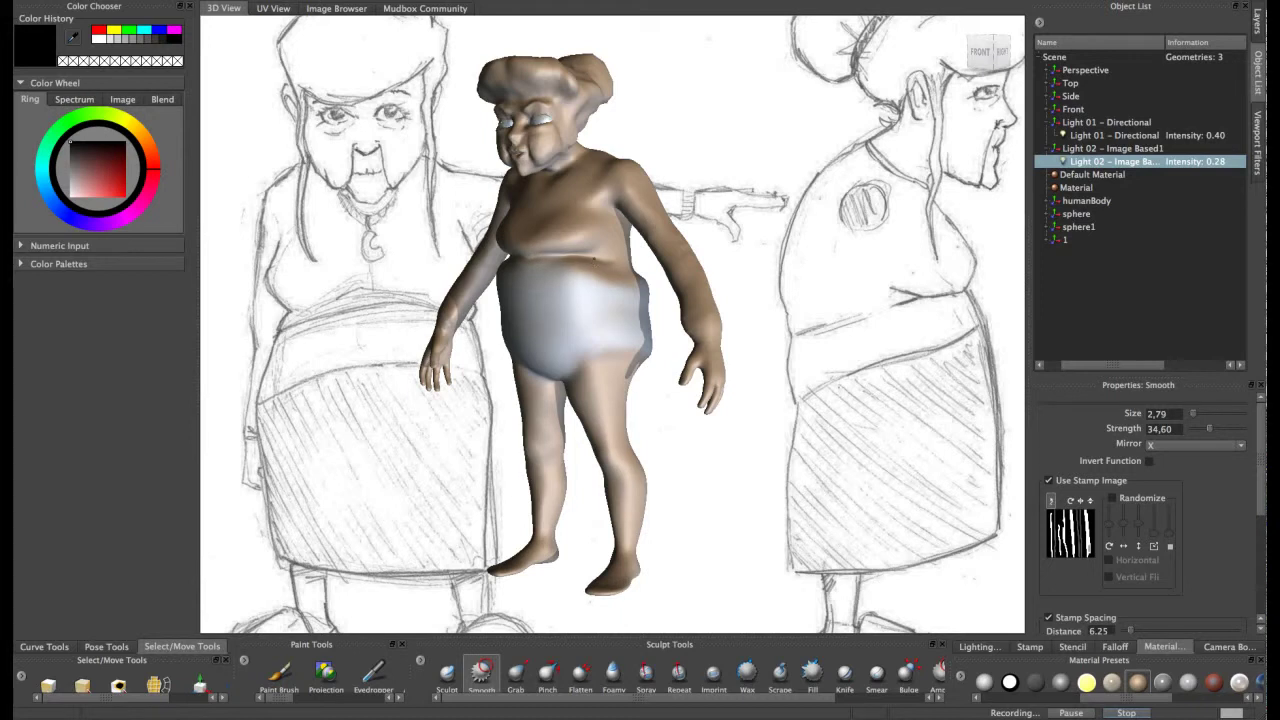
{"action": "left_click_drag", "start_coordinate": [563, 262], "coordinate": [641, 253], "text": "alt"}
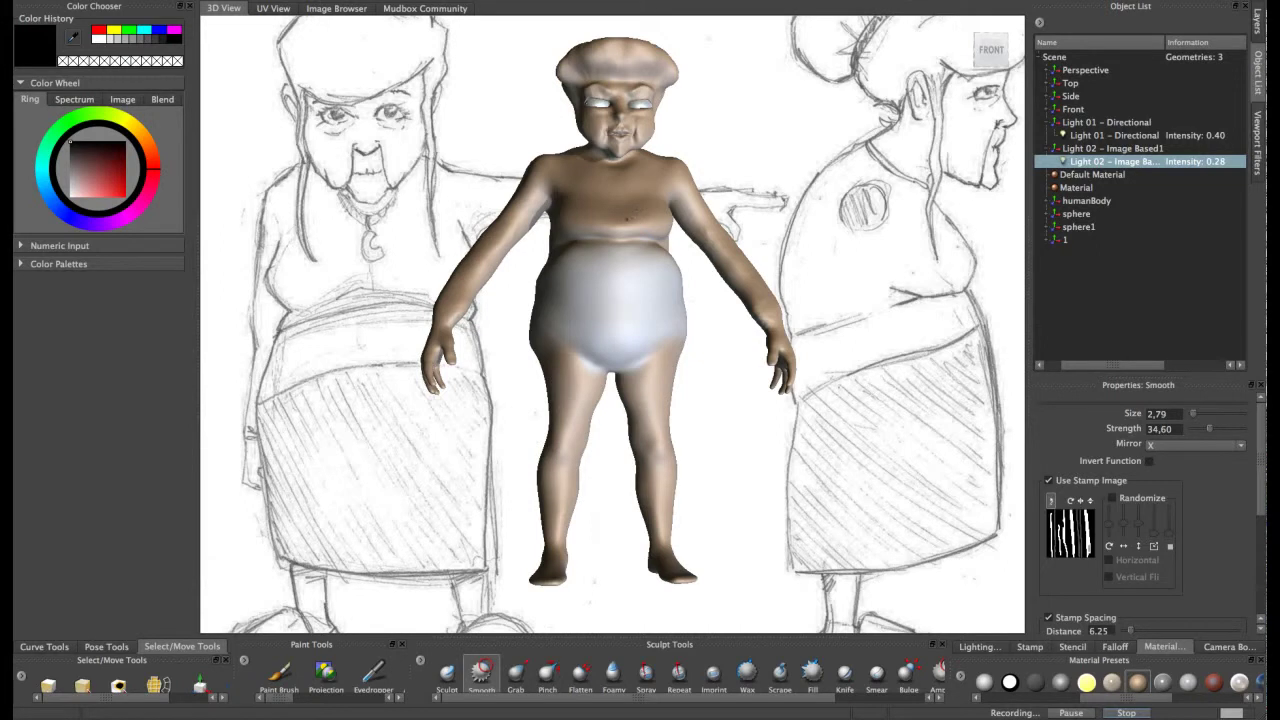
{"action": "left_click_drag", "start_coordinate": [636, 208], "coordinate": [574, 253], "text": "alt"}
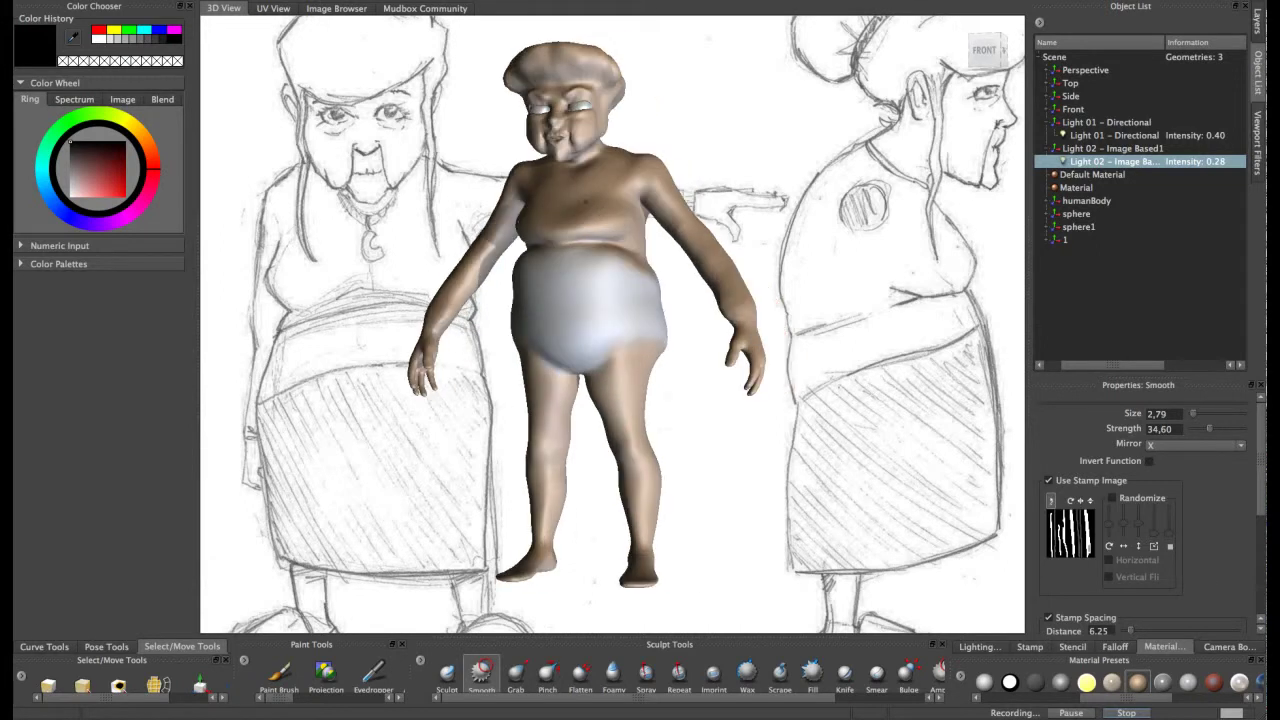
- Slim the calves and thighs with the Grab brush at size 16.14 and strength 100
{"action": "left_click_drag", "start_coordinate": [586, 204], "coordinate": [815, 152], "text": "alt"}
{"action": "left_click_drag", "start_coordinate": [691, 355], "coordinate": [598, 349], "text": "alt"}
{"action": "middle_click_drag", "start_coordinate": [593, 379], "coordinate": [606, 272], "text": "alt"}
{"action": "left_click_drag", "start_coordinate": [590, 378], "coordinate": [531, 386], "text": "alt"}
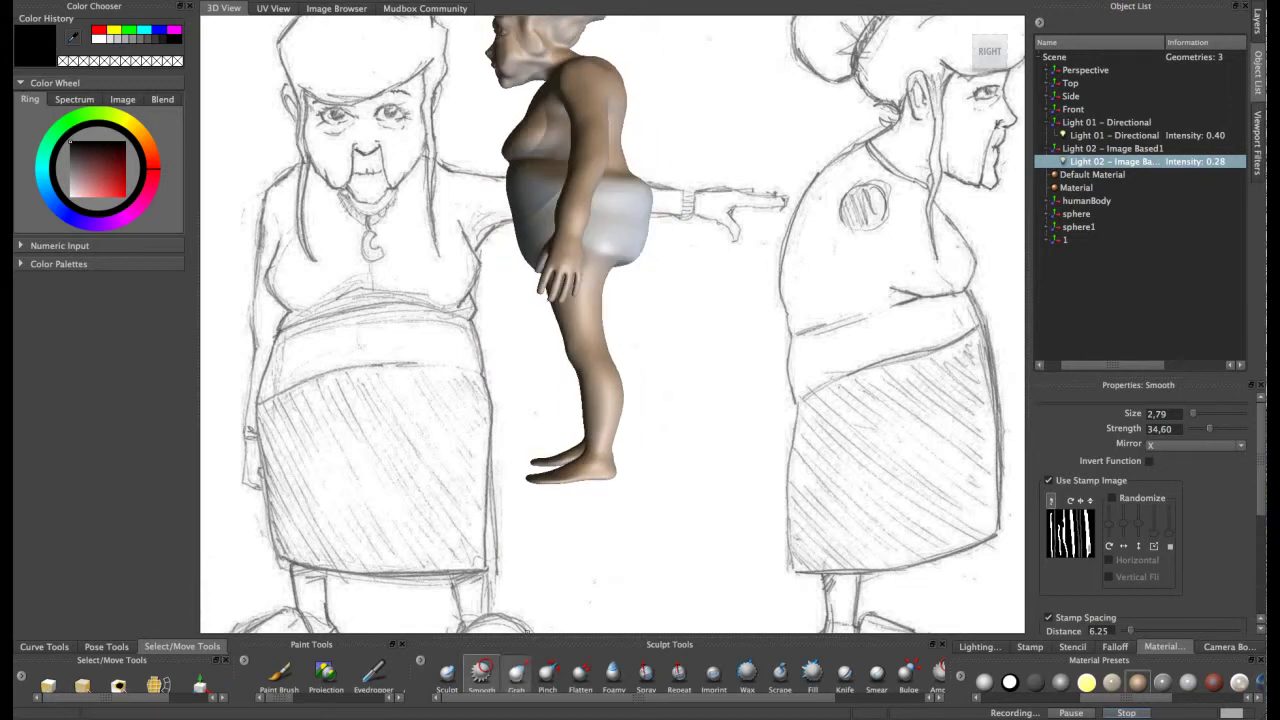
{"action": "left_click", "coordinate": [516, 672]}
{"action": "mouse_move", "coordinate": [635, 404]}
{"action": "left_mouse_down"}
{"action": "mouse_move", "coordinate": [714, 405]}
{"action": "mouse_move", "coordinate": [693, 406]}
{"action": "left_mouse_up"}
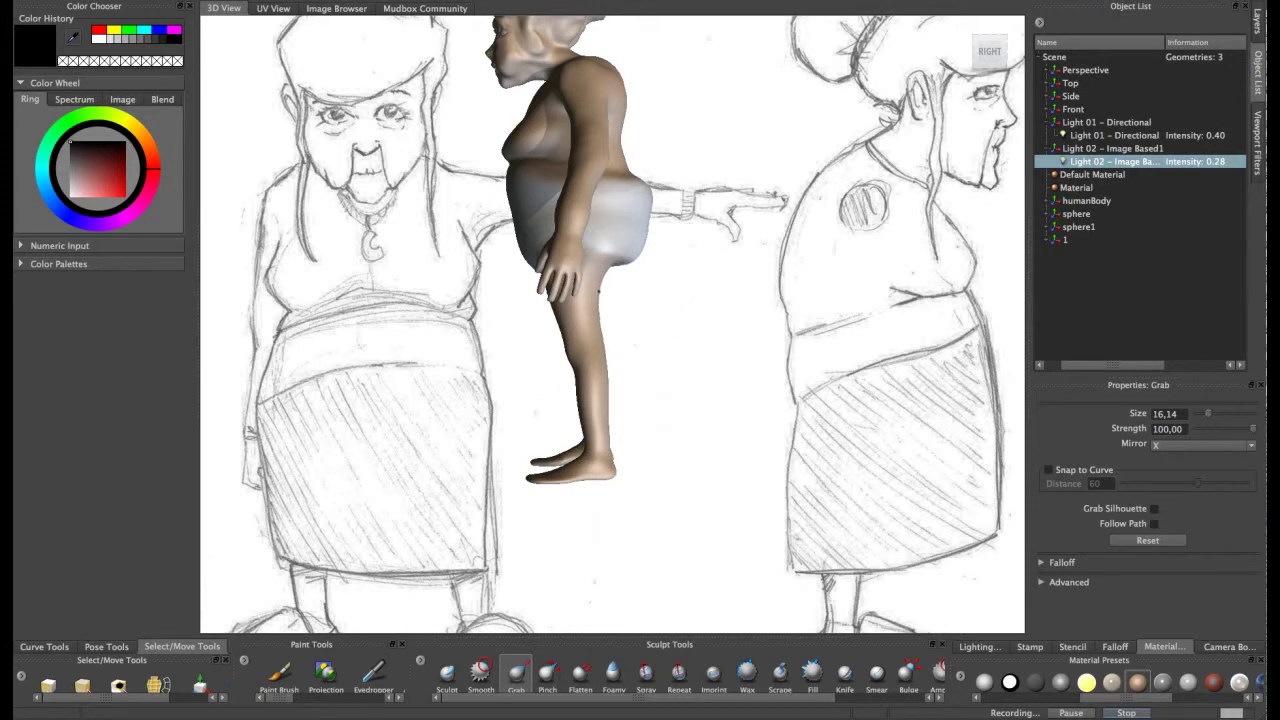
{"action": "left_click_drag", "start_coordinate": [605, 298], "coordinate": [685, 371], "text": "alt"}
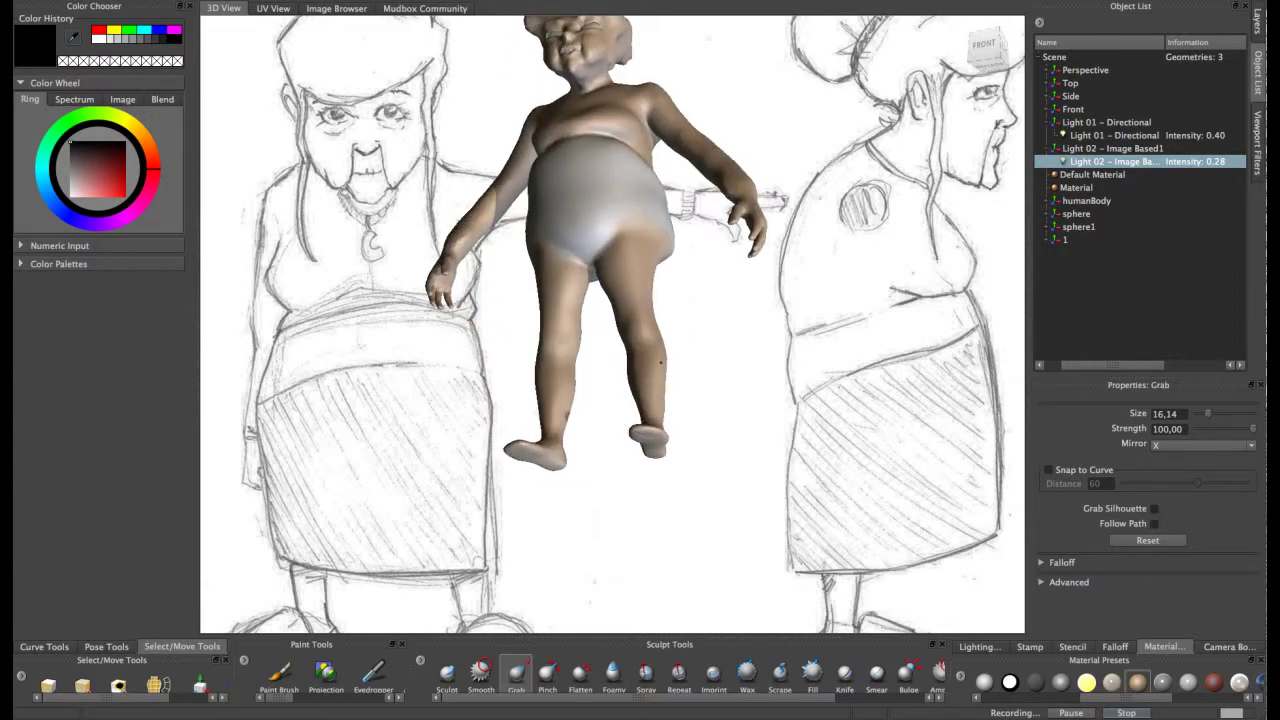
{"action": "mouse_move", "coordinate": [636, 370]}
{"action": "left_mouse_down", "text": "alt"}
{"action": "mouse_move", "coordinate": [681, 417]}
{"action": "mouse_move", "coordinate": [665, 407]}
{"action": "left_mouse_up", "text": "alt"}
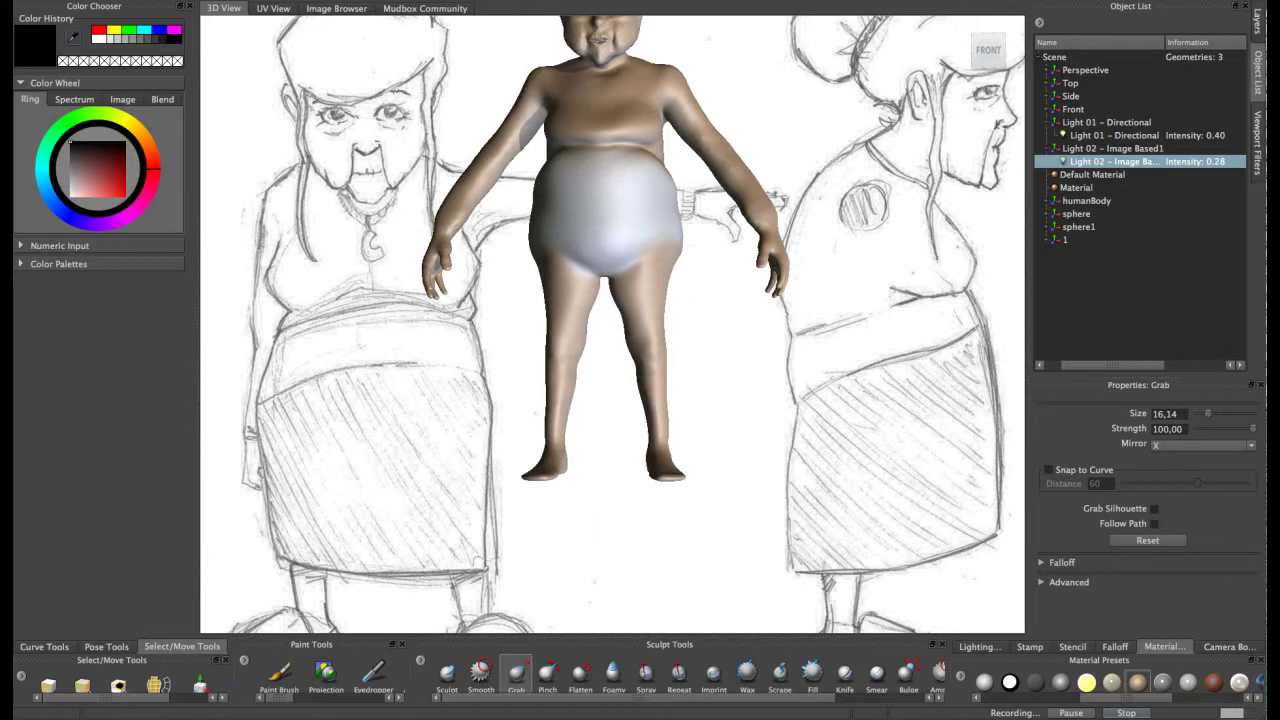
{"action": "mouse_move", "coordinate": [643, 409]}
{"action": "left_mouse_down", "text": "alt"}
{"action": "mouse_move", "coordinate": [613, 383]}
{"action": "mouse_move", "coordinate": [735, 364]}
{"action": "left_mouse_up", "text": "alt"}
{"action": "mouse_move", "coordinate": [620, 281]}
{"action": "left_mouse_down"}
{"action": "mouse_move", "coordinate": [661, 270]}
{"action": "mouse_move", "coordinate": [641, 312]}
{"action": "left_mouse_up"}
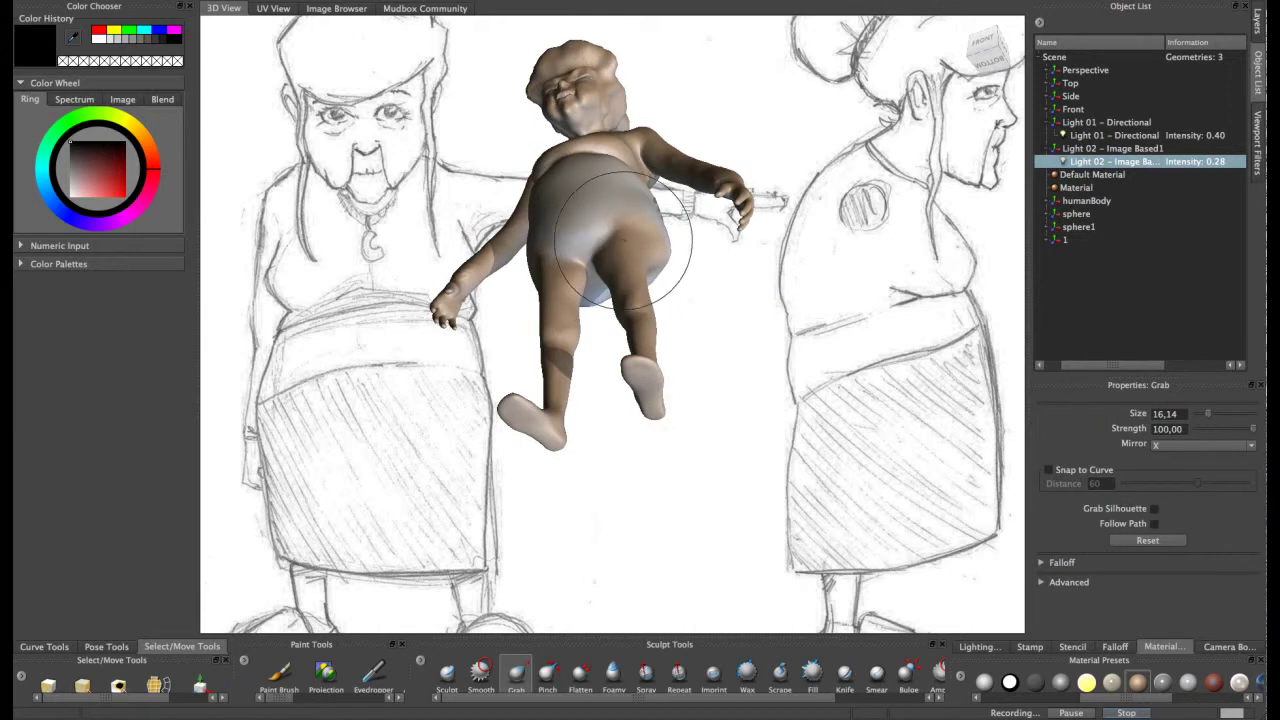
- Sculpt a raised hem around the tops of both thighs and under the buttocks at size 4.22 and strength 2.60
{"action": "left_click_drag", "start_coordinate": [625, 250], "coordinate": [590, 250], "text": "alt"}
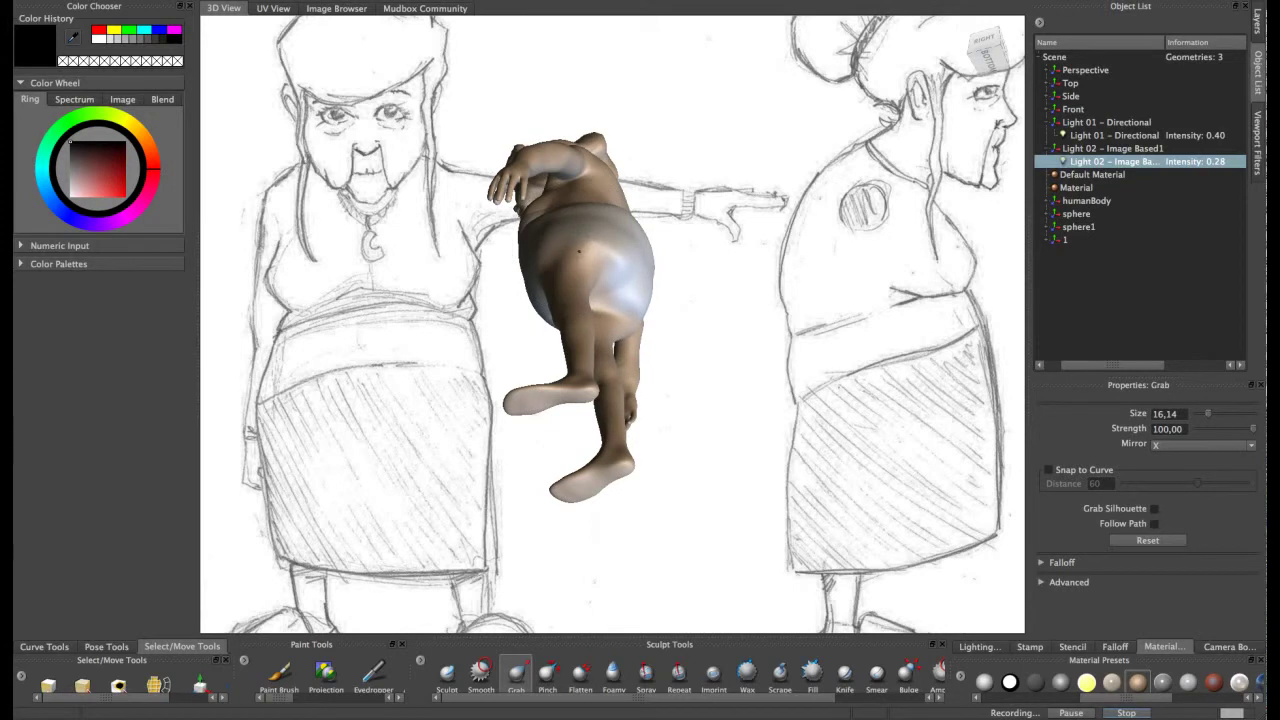
{"action": "mouse_move", "coordinate": [585, 253]}
{"action": "left_mouse_down", "text": "alt"}
{"action": "mouse_move", "coordinate": [545, 286]}
{"action": "mouse_move", "coordinate": [520, 280]}
{"action": "mouse_move", "coordinate": [690, 257]}
{"action": "mouse_move", "coordinate": [606, 245]}
{"action": "mouse_move", "coordinate": [570, 270]}
{"action": "mouse_move", "coordinate": [546, 385]}
{"action": "mouse_move", "coordinate": [503, 384]}
{"action": "mouse_move", "coordinate": [677, 366]}
{"action": "mouse_move", "coordinate": [549, 389]}
{"action": "mouse_move", "coordinate": [491, 447]}
{"action": "left_mouse_up", "text": "alt"}
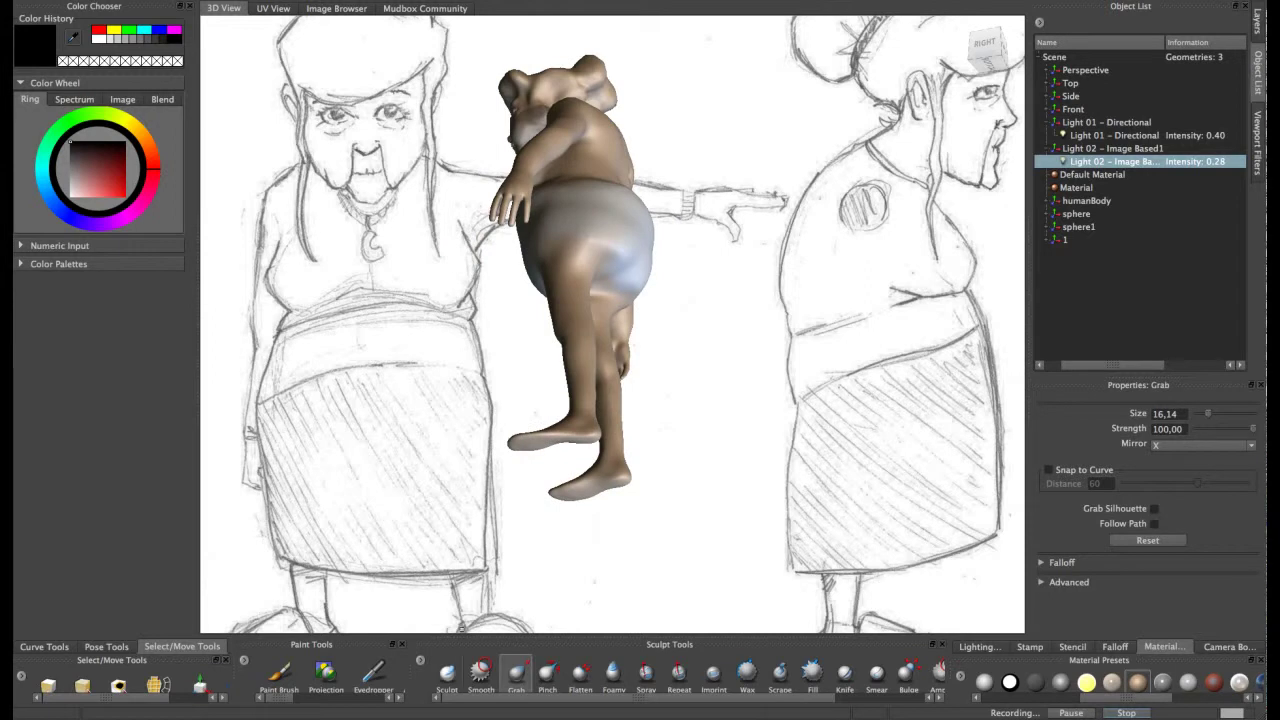
{"action": "left_click", "coordinate": [447, 673]}
{"action": "mouse_move", "coordinate": [589, 239]}
{"action": "left_mouse_down"}
{"action": "mouse_move", "coordinate": [574, 239]}
{"action": "mouse_move", "coordinate": [575, 262]}
{"action": "mouse_move", "coordinate": [556, 260]}
{"action": "mouse_move", "coordinate": [587, 246]}
{"action": "mouse_move", "coordinate": [566, 293]}
{"action": "mouse_move", "coordinate": [509, 310]}
{"action": "left_mouse_up"}
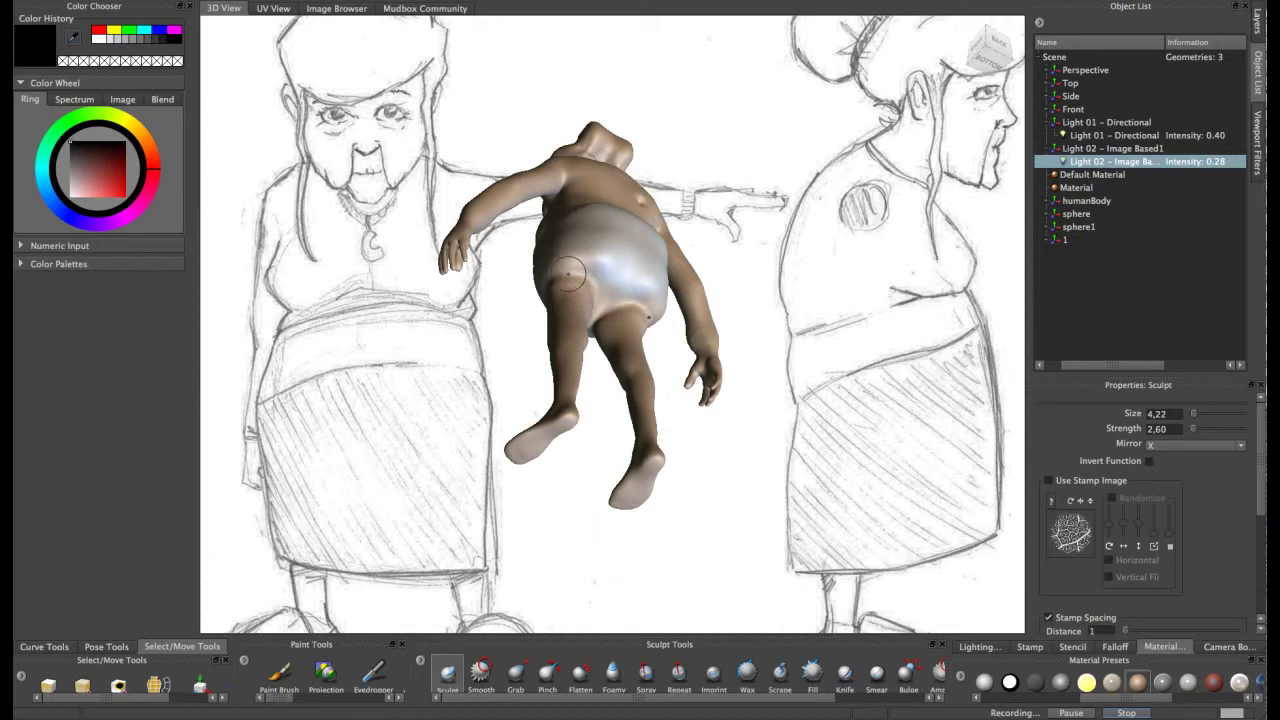
{"action": "left_click_drag", "start_coordinate": [593, 284], "coordinate": [596, 310]}
{"action": "mouse_move", "coordinate": [612, 256]}
{"action": "left_mouse_down", "text": "alt"}
{"action": "mouse_move", "coordinate": [557, 247]}
{"action": "mouse_move", "coordinate": [577, 243]}
{"action": "mouse_move", "coordinate": [705, 310]}
{"action": "mouse_move", "coordinate": [611, 189]}
{"action": "left_mouse_up", "text": "alt"}
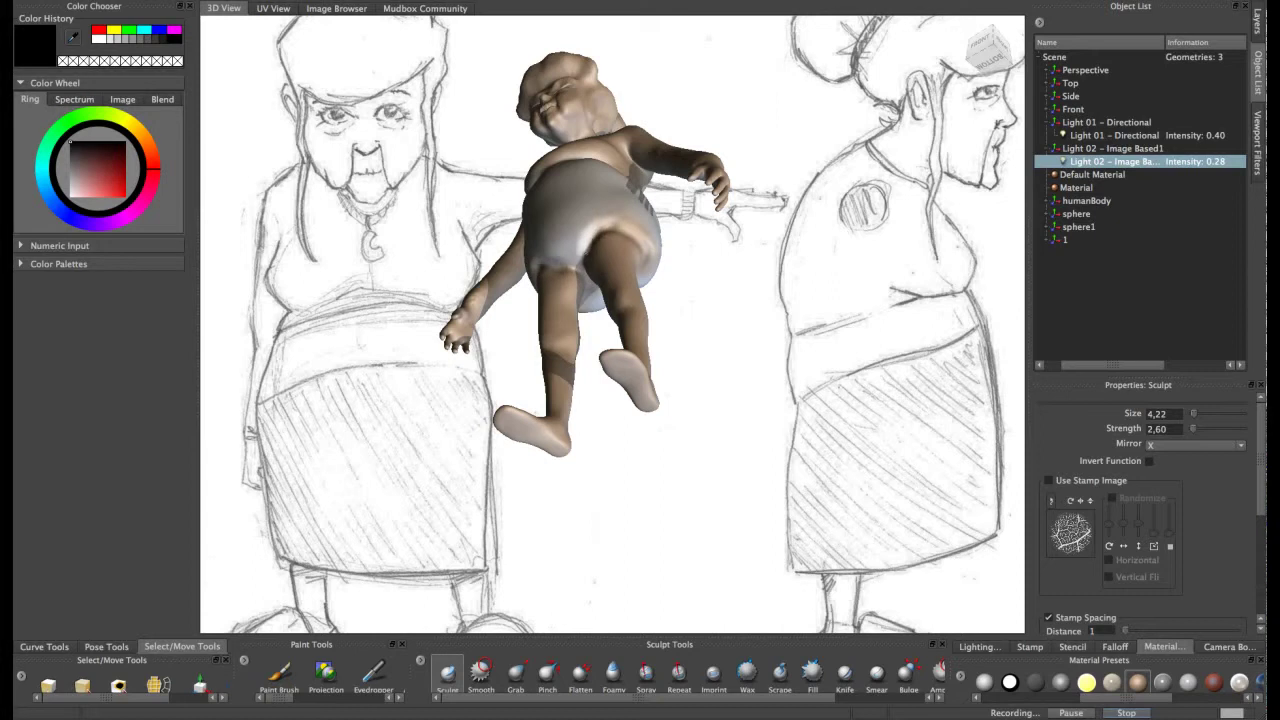
{"action": "mouse_move", "coordinate": [578, 262]}
{"action": "left_mouse_down", "text": "alt"}
{"action": "mouse_move", "coordinate": [612, 242]}
{"action": "mouse_move", "coordinate": [615, 275]}
{"action": "mouse_move", "coordinate": [747, 352]}
{"action": "mouse_move", "coordinate": [655, 338]}
{"action": "left_mouse_up", "text": "alt"}
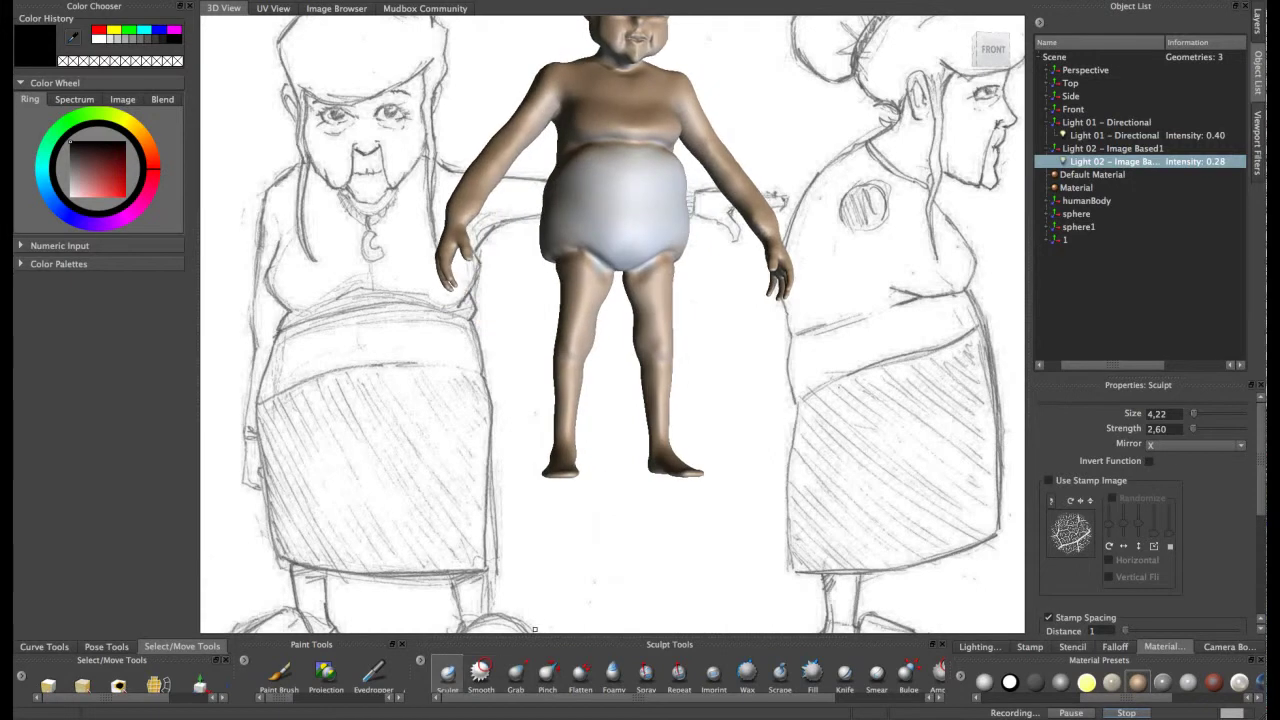
- Smooth the hem along the front of the thighs and the hips at size 4.22 and strength 34.60
{"action": "left_click", "coordinate": [481, 674]}
{"action": "left_click_drag", "start_coordinate": [598, 280], "coordinate": [597, 274]}
{"action": "left_click_drag", "start_coordinate": [597, 274], "coordinate": [564, 305], "text": "alt"}
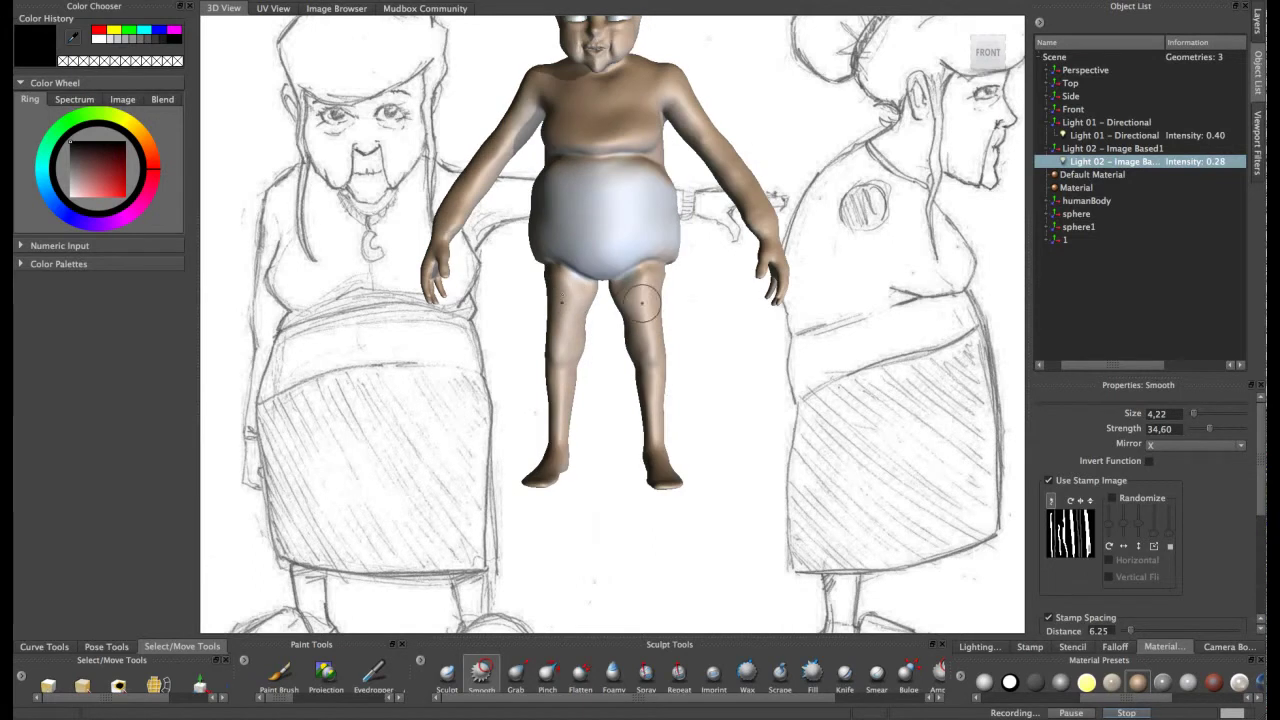
{"action": "left_click_drag", "start_coordinate": [652, 298], "coordinate": [566, 294], "text": "alt"}
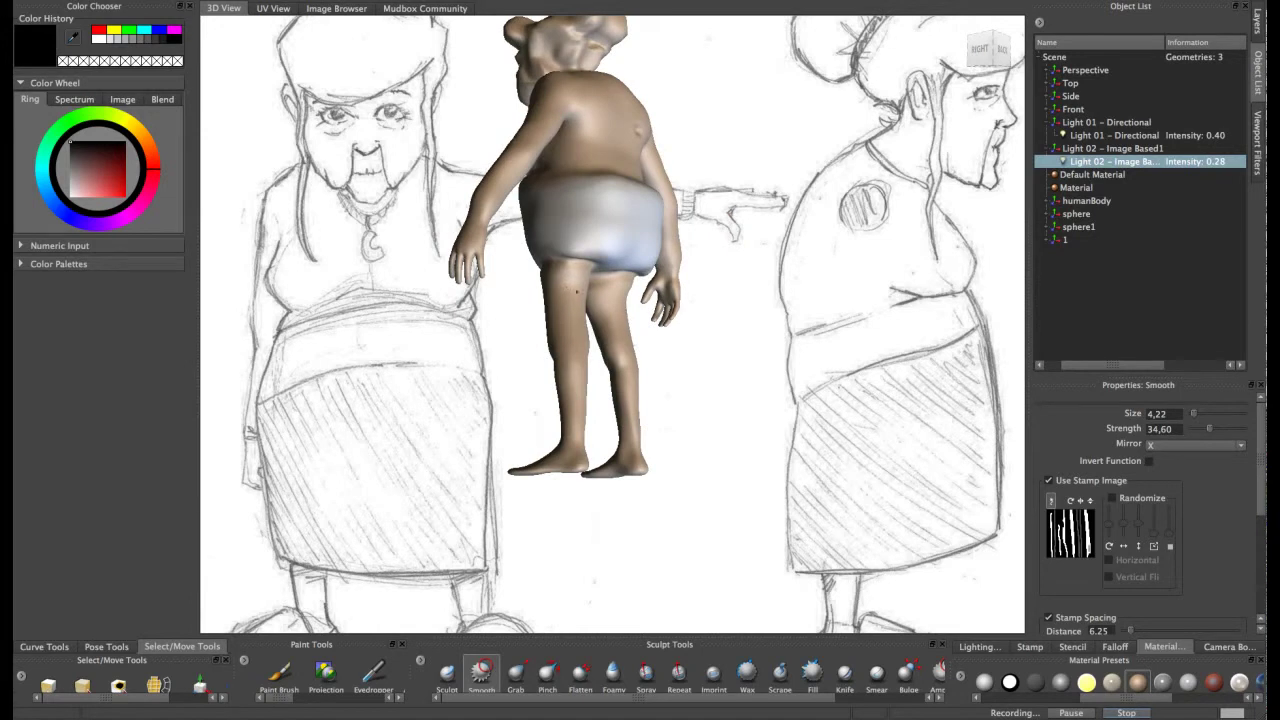
{"action": "mouse_move", "coordinate": [571, 272]}
{"action": "left_mouse_down", "text": "alt"}
{"action": "mouse_move", "coordinate": [690, 275]}
{"action": "mouse_move", "coordinate": [670, 300]}
{"action": "left_mouse_up", "text": "alt"}
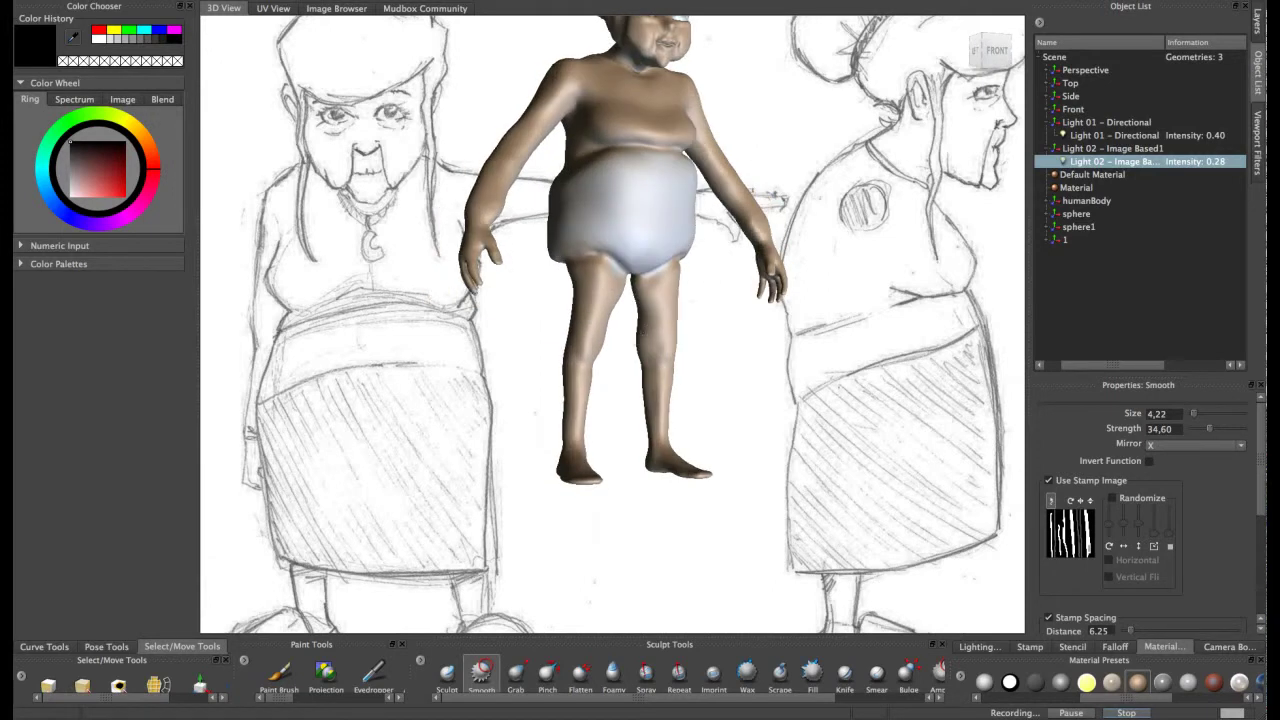
- Smooth the hem under the buttocks and between the legs at strength 34.60
{"action": "left_click_drag", "start_coordinate": [660, 326], "coordinate": [572, 322], "text": "alt"}
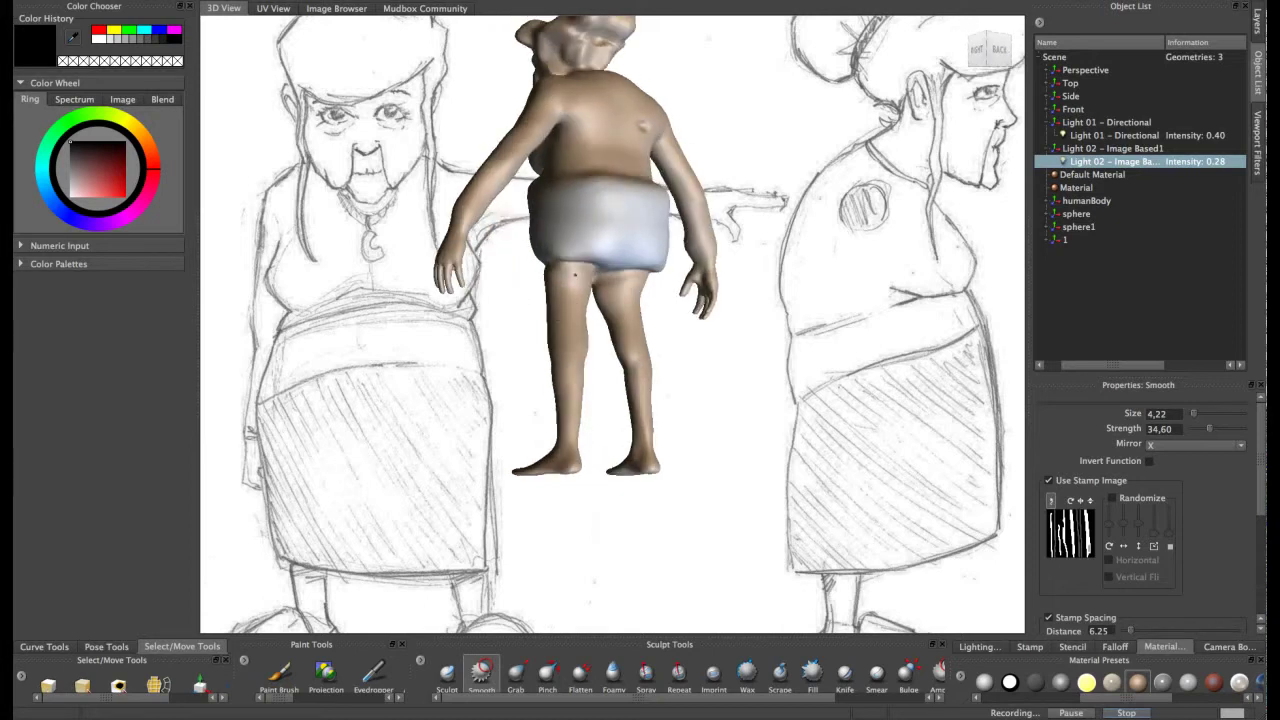
{"action": "left_click_drag", "start_coordinate": [572, 322], "coordinate": [590, 312], "text": "alt"}
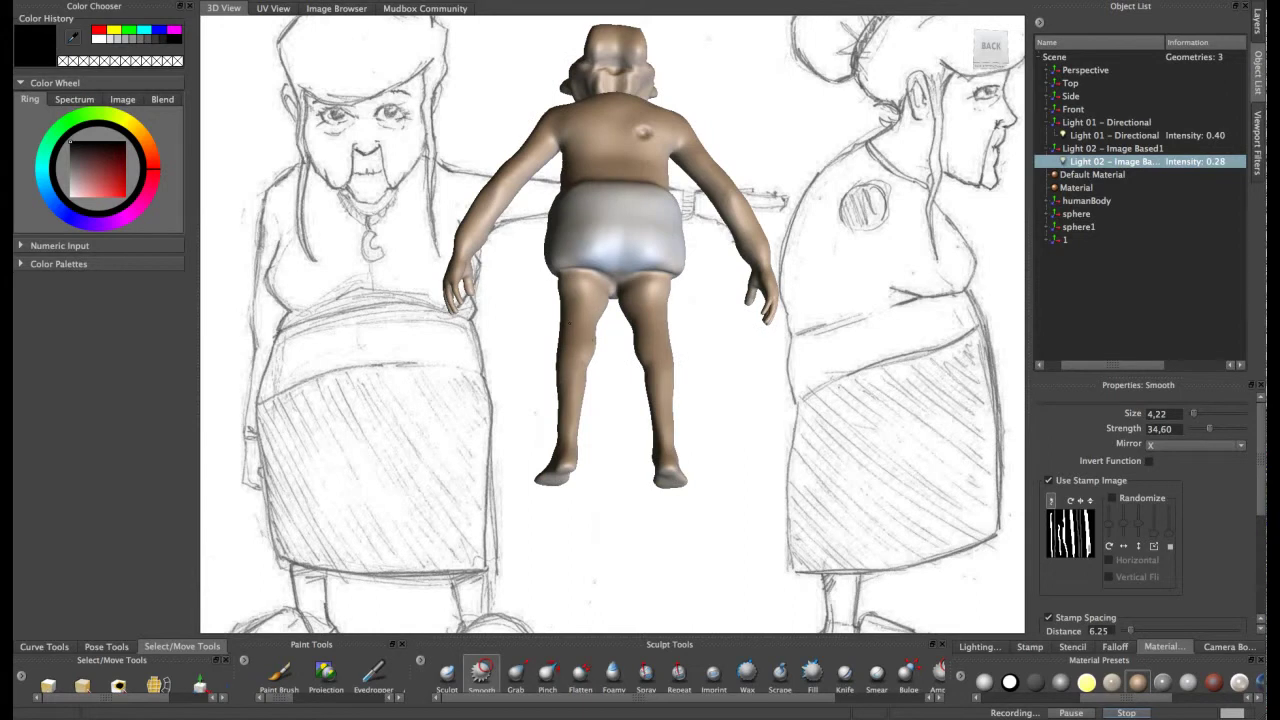
{"action": "left_click_drag", "start_coordinate": [573, 320], "coordinate": [603, 311], "text": "alt"}
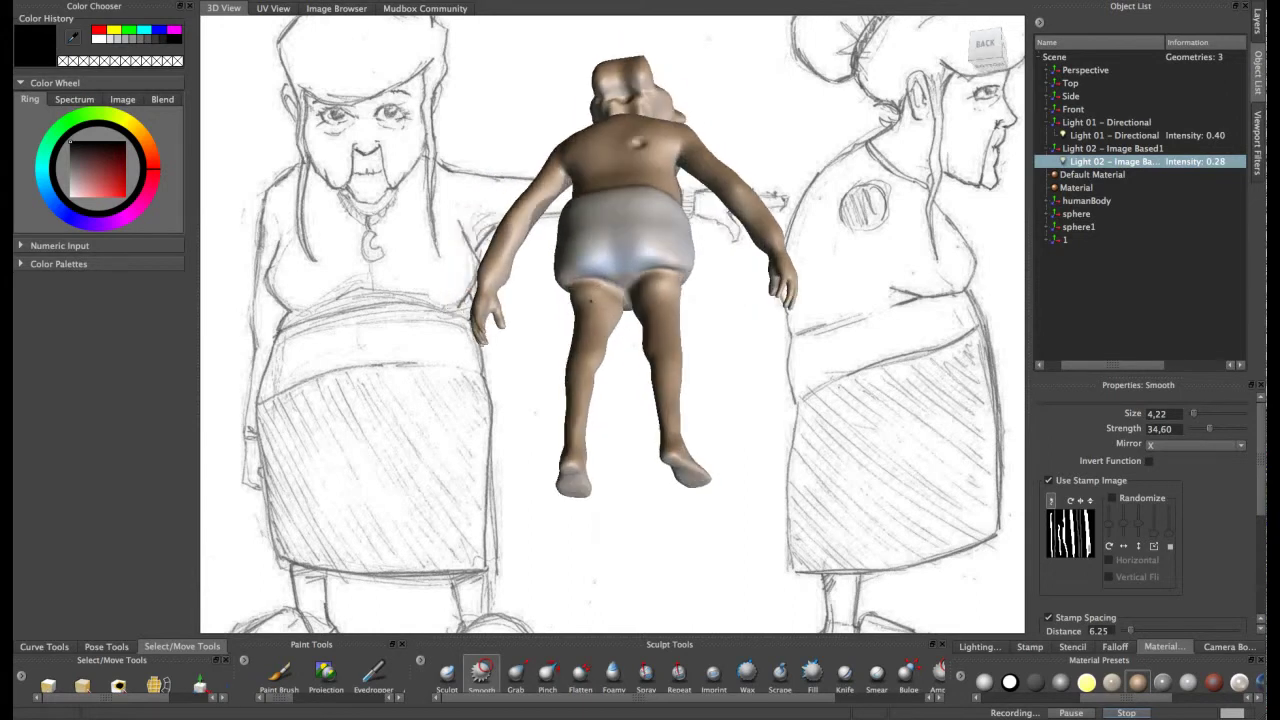
{"action": "left_click_drag", "start_coordinate": [596, 343], "coordinate": [659, 272], "text": "alt"}
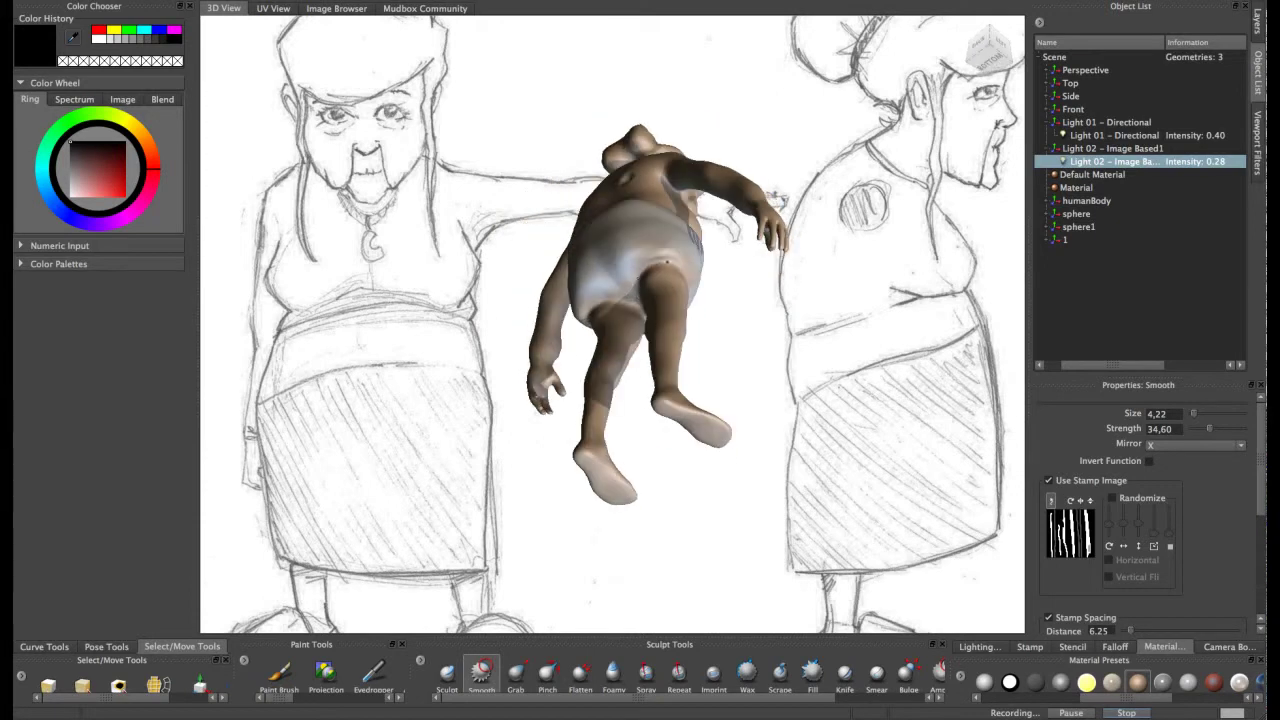
{"action": "left_click_drag", "start_coordinate": [676, 262], "coordinate": [637, 259], "text": "alt"}
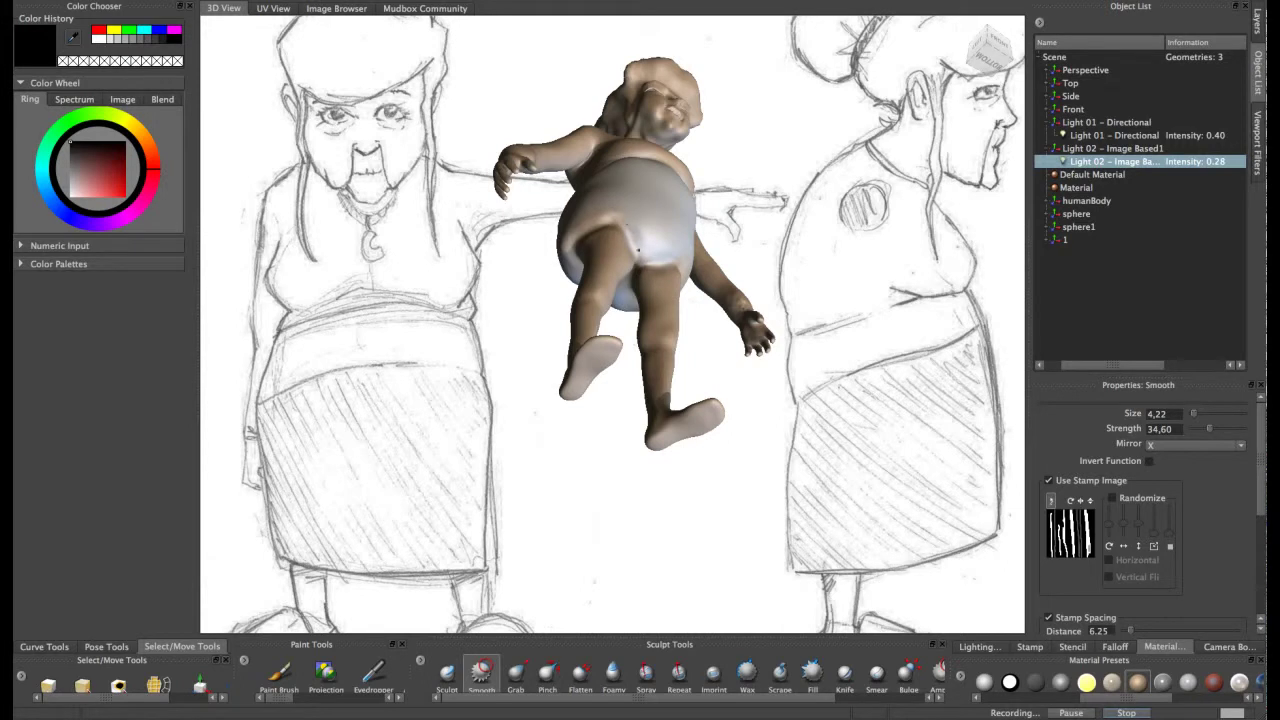
{"action": "left_click_drag", "start_coordinate": [650, 250], "coordinate": [632, 287], "text": "alt"}
- Smooth away the stray bump on the upper back with the Smooth brush at size 7.40 and strength 34.60
{"action": "middle_click_drag", "start_coordinate": [633, 287], "coordinate": [558, 328], "text": "alt"}
{"action": "left_click_drag", "start_coordinate": [558, 328], "coordinate": [543, 395], "text": "alt"}
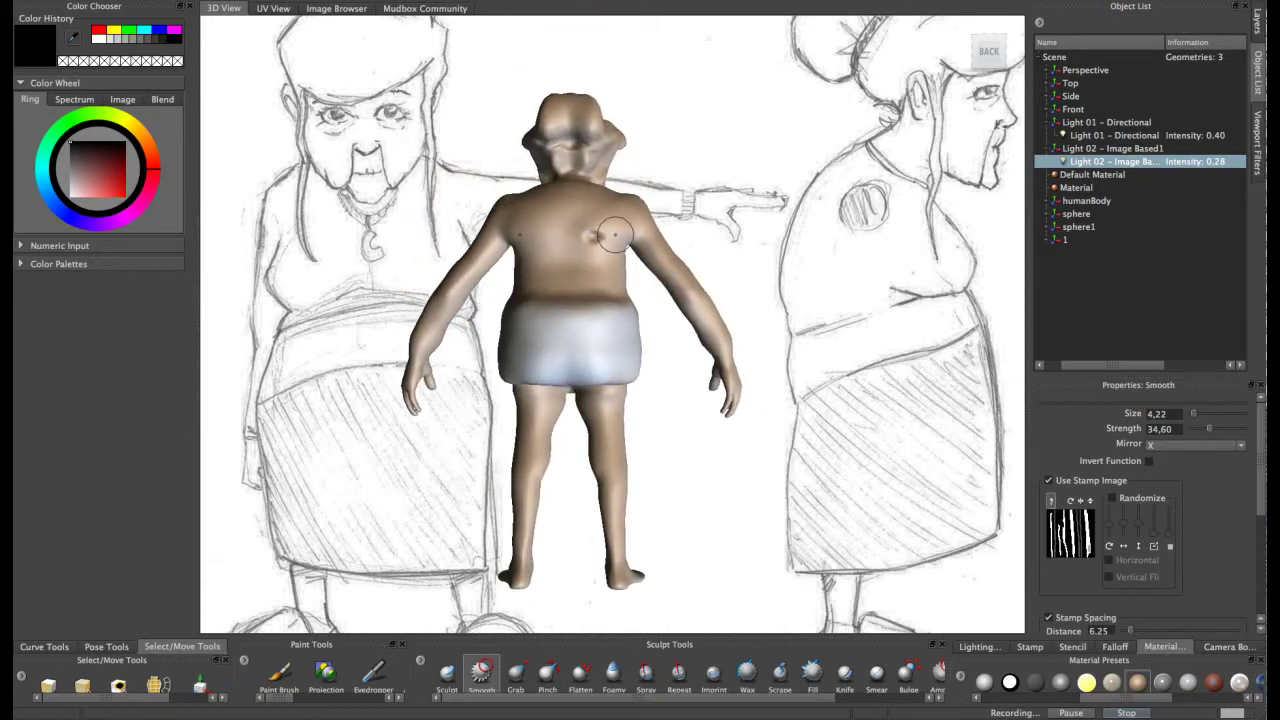
{"action": "key", "text": "F8"}
{"action": "key", "text": "F8"}
{"action": "mouse_move", "coordinate": [606, 246]}
{"action": "left_mouse_down"}
{"action": "mouse_move", "coordinate": [597, 240]}
{"action": "mouse_move", "coordinate": [611, 240]}
{"action": "left_mouse_up"}
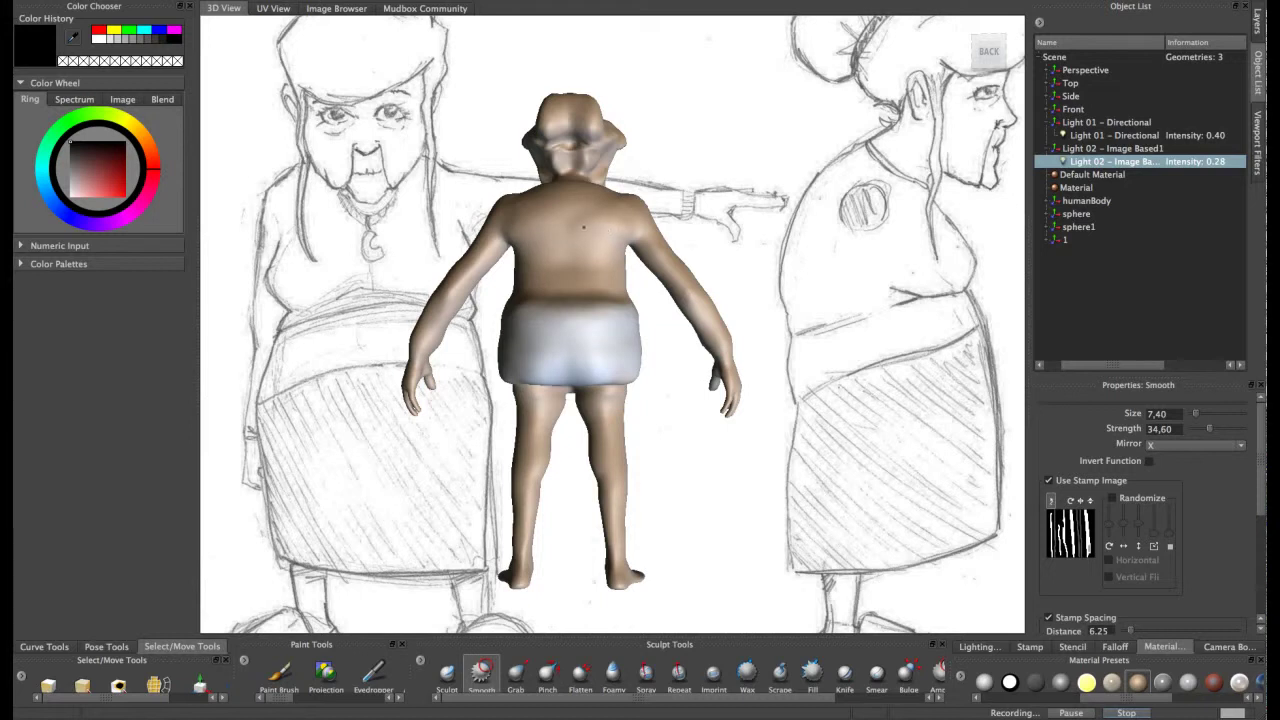
- Examine the hem, hips and legs of the body from the front and the back
{"action": "left_click_drag", "start_coordinate": [655, 244], "coordinate": [460, 246], "text": "alt"}
{"action": "left_click_drag", "start_coordinate": [616, 255], "coordinate": [622, 193], "text": "alt"}
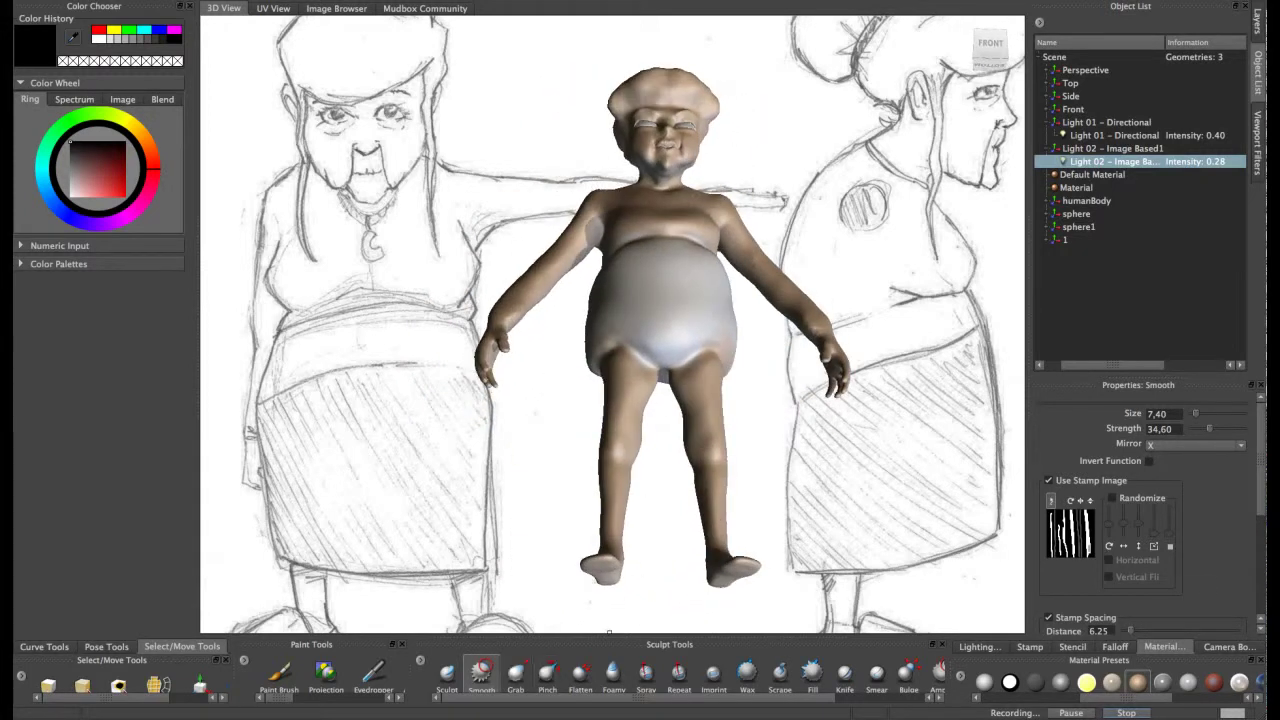
{"action": "left_click", "coordinate": [516, 673]}
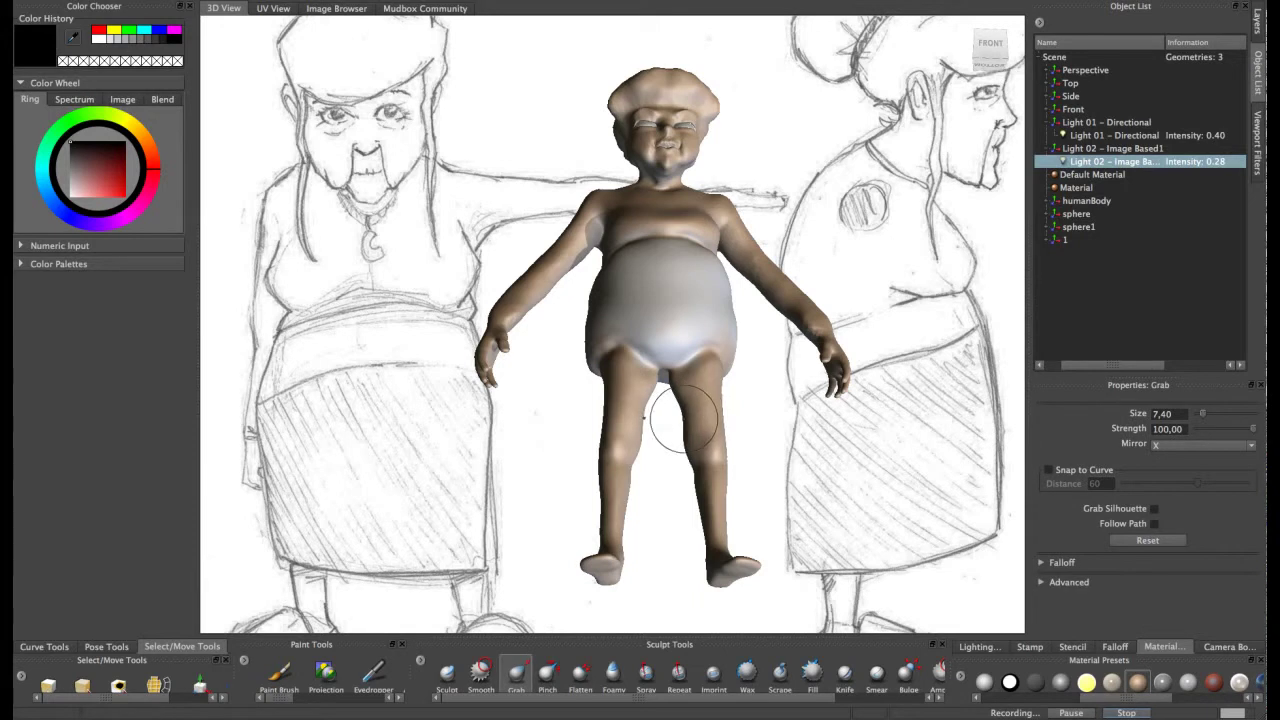
{"action": "mouse_move", "coordinate": [684, 403]}
{"action": "left_mouse_down", "text": "alt"}
{"action": "mouse_move", "coordinate": [630, 410]}
{"action": "mouse_move", "coordinate": [676, 448]}
{"action": "left_mouse_up", "text": "alt"}
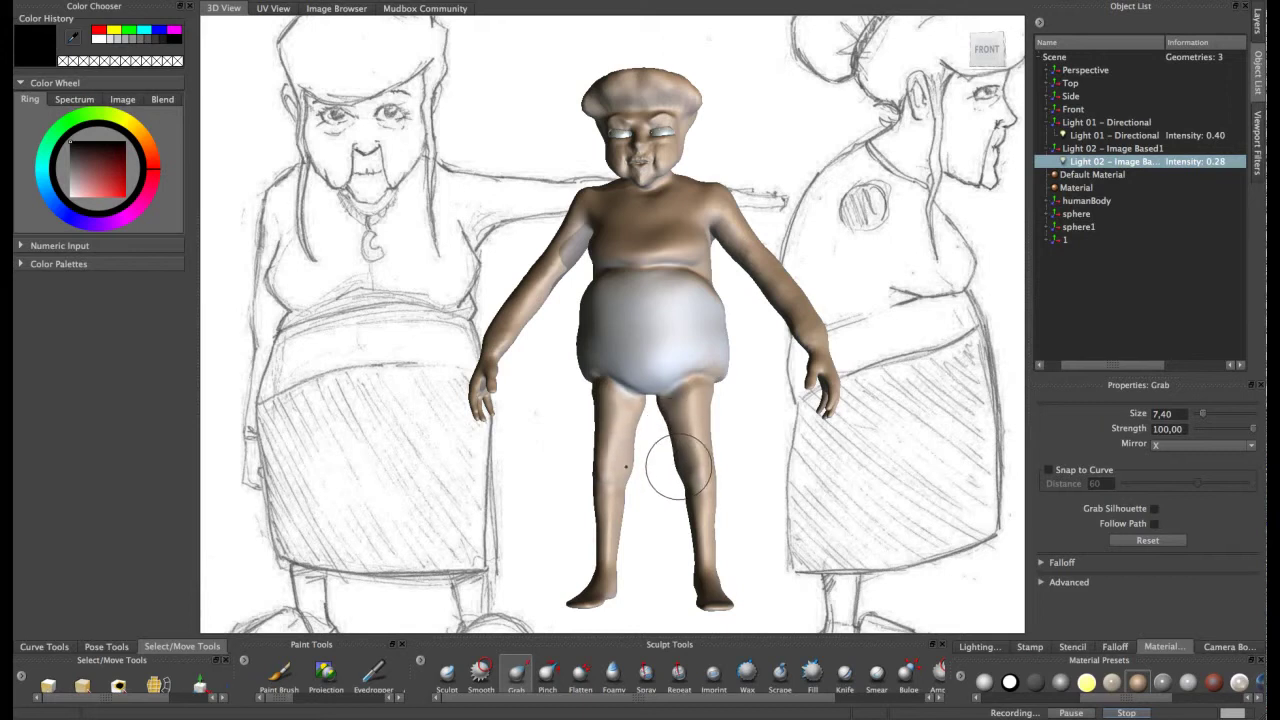
{"action": "left_click_drag", "start_coordinate": [785, 450], "coordinate": [540, 455], "text": "alt"}
{"action": "left_click", "coordinate": [481, 672]}
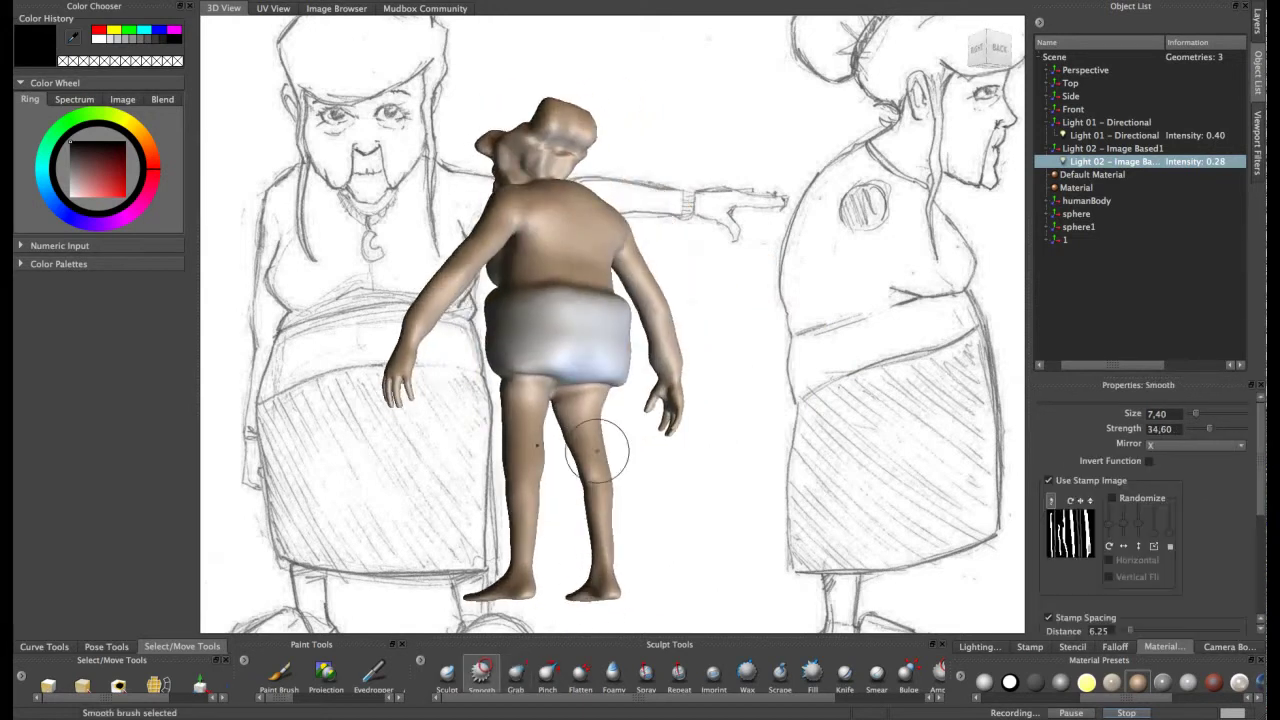
{"action": "left_click_drag", "start_coordinate": [626, 426], "coordinate": [640, 449], "text": "alt"}
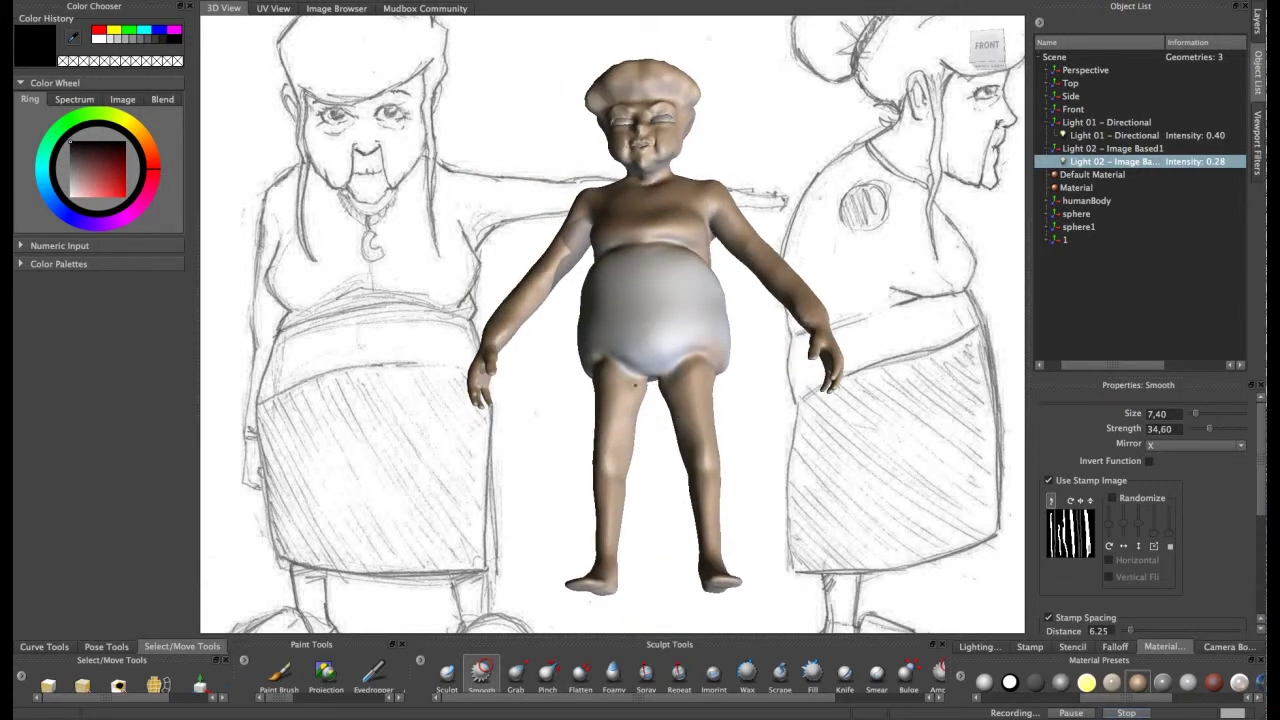
- Build up a rounder, protruding belly with the Sculpt brush at size 16.85 and strength 2.60
{"action": "left_click_drag", "start_coordinate": [612, 382], "coordinate": [731, 428], "text": "alt"}
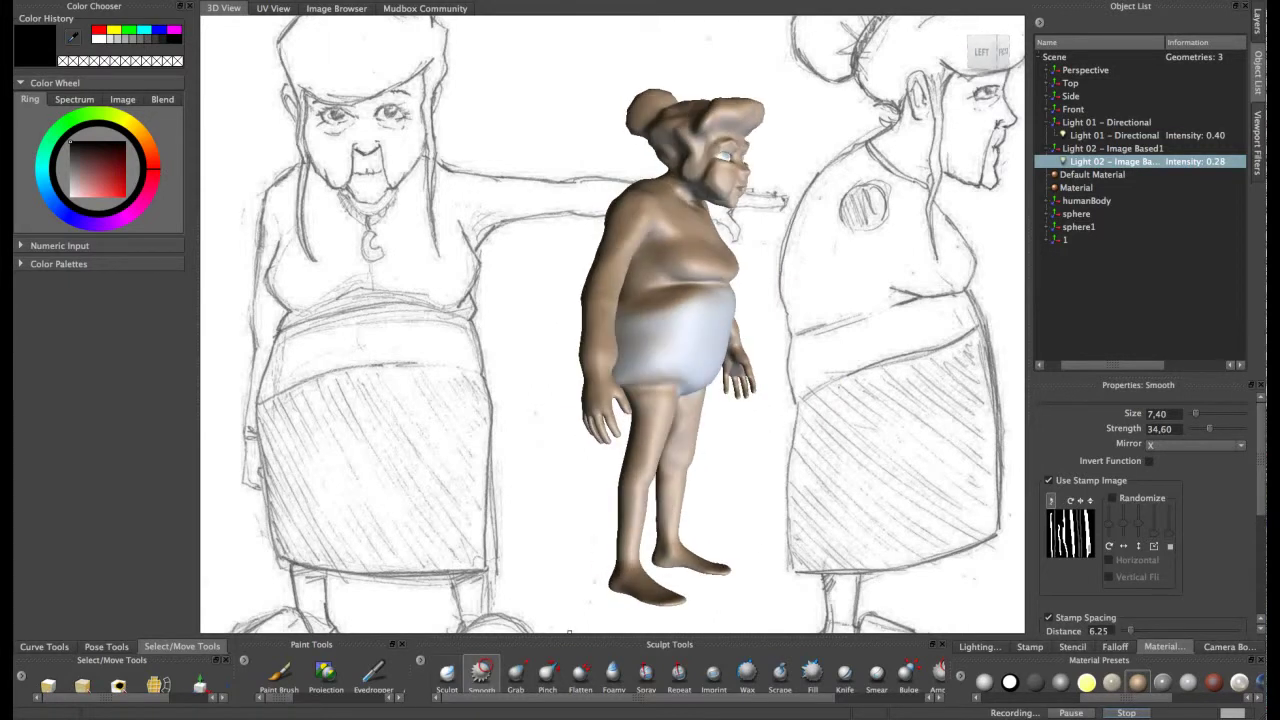
{"action": "left_click", "coordinate": [447, 672]}
{"action": "left_click_drag", "start_coordinate": [695, 337], "coordinate": [659, 354]}
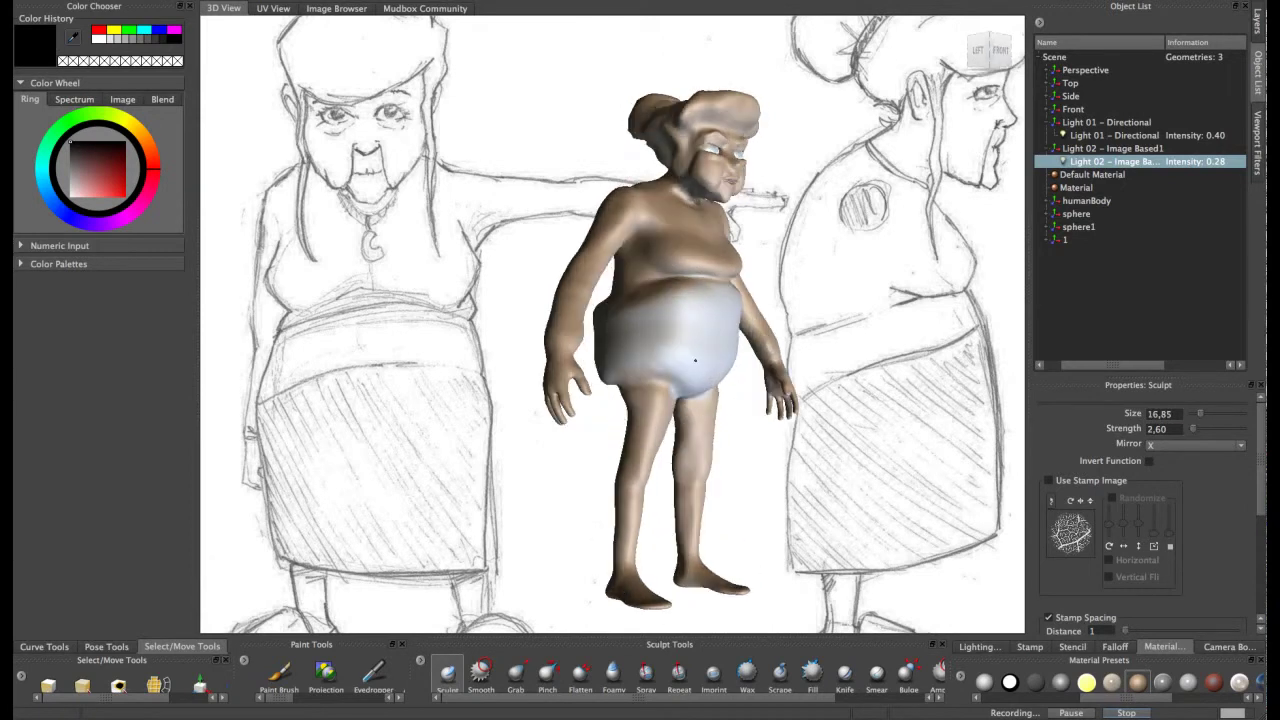
{"action": "left_click_drag", "start_coordinate": [675, 358], "coordinate": [660, 347]}
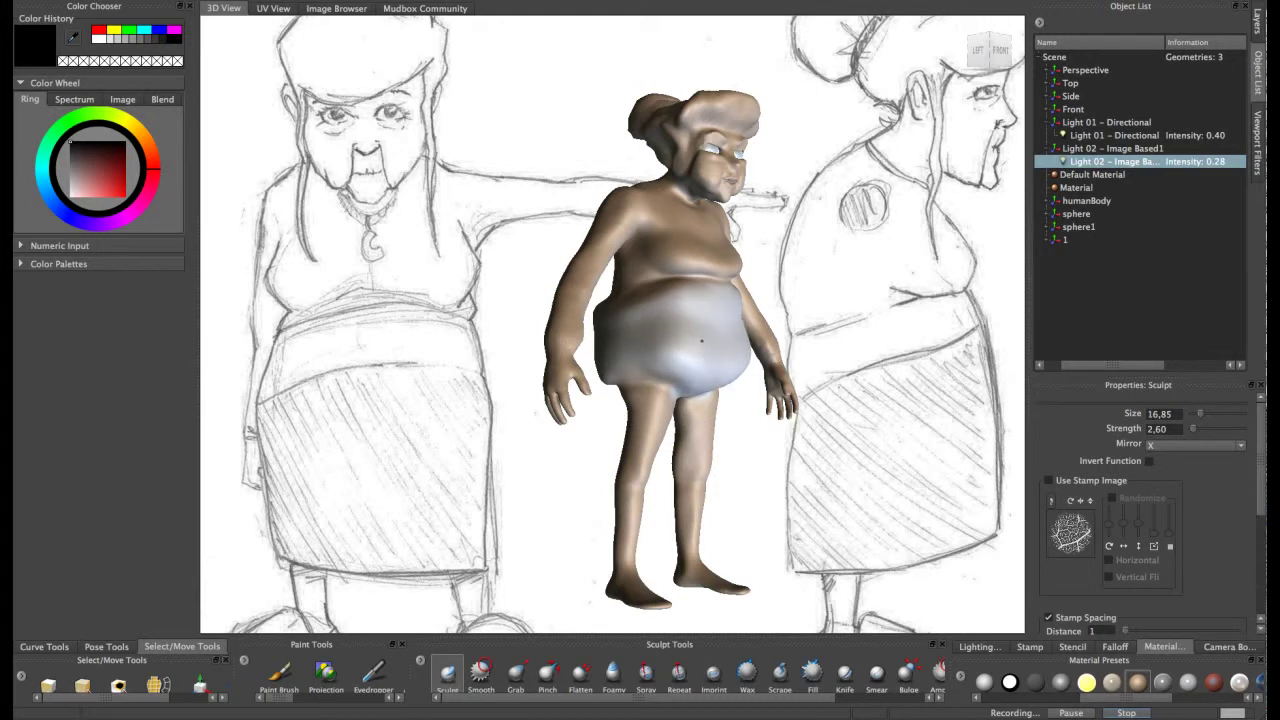
{"action": "mouse_move", "coordinate": [668, 356]}
{"action": "left_mouse_down", "text": "alt"}
{"action": "mouse_move", "coordinate": [738, 368]}
{"action": "mouse_move", "coordinate": [745, 353]}
{"action": "mouse_move", "coordinate": [694, 348]}
{"action": "mouse_move", "coordinate": [716, 359]}
{"action": "mouse_move", "coordinate": [702, 355]}
{"action": "mouse_move", "coordinate": [691, 311]}
{"action": "mouse_move", "coordinate": [633, 366]}
{"action": "mouse_move", "coordinate": [635, 342]}
{"action": "mouse_move", "coordinate": [612, 364]}
{"action": "left_mouse_up", "text": "alt"}
{"action": "left_click_drag", "start_coordinate": [609, 366], "coordinate": [692, 328], "text": "alt"}
{"action": "mouse_move", "coordinate": [660, 320]}
{"action": "left_mouse_down"}
{"action": "mouse_move", "coordinate": [649, 337]}
{"action": "mouse_move", "coordinate": [660, 340]}
{"action": "left_mouse_up"}
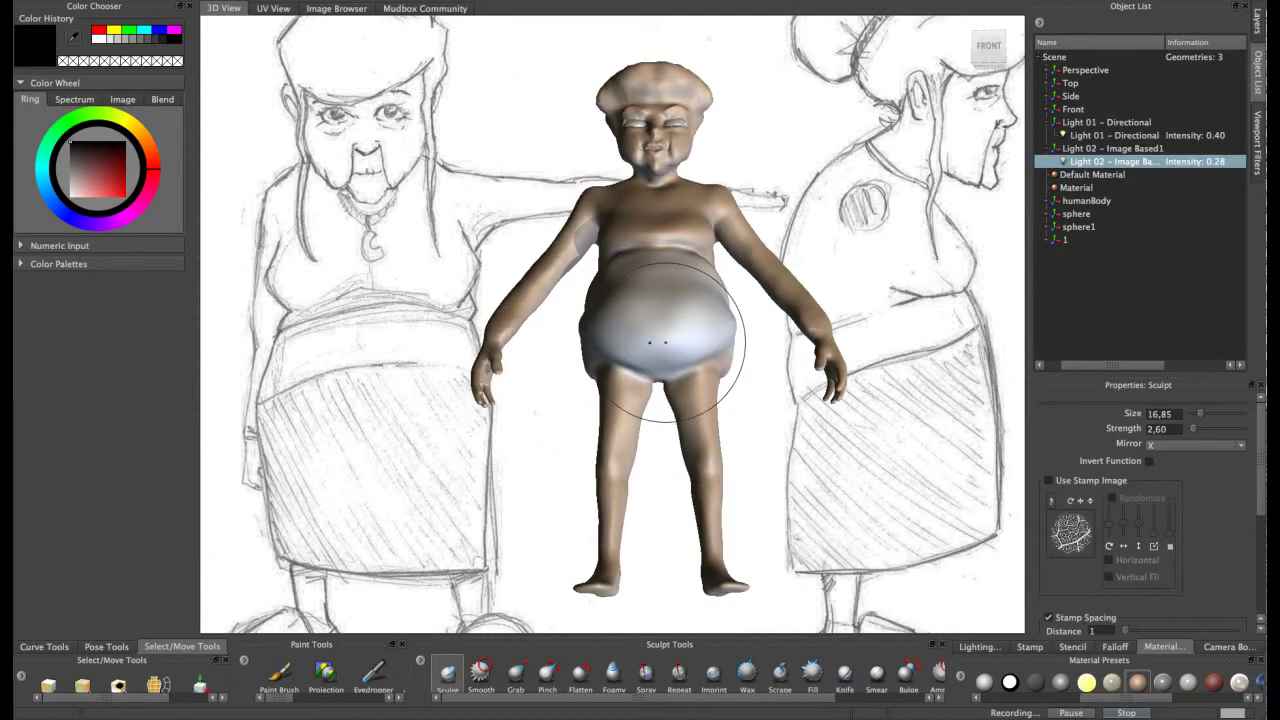
- Smooth the enlarged belly with the Smooth brush, reducing its size to 11.72 at strength 34.60
{"action": "left_click", "coordinate": [481, 672]}
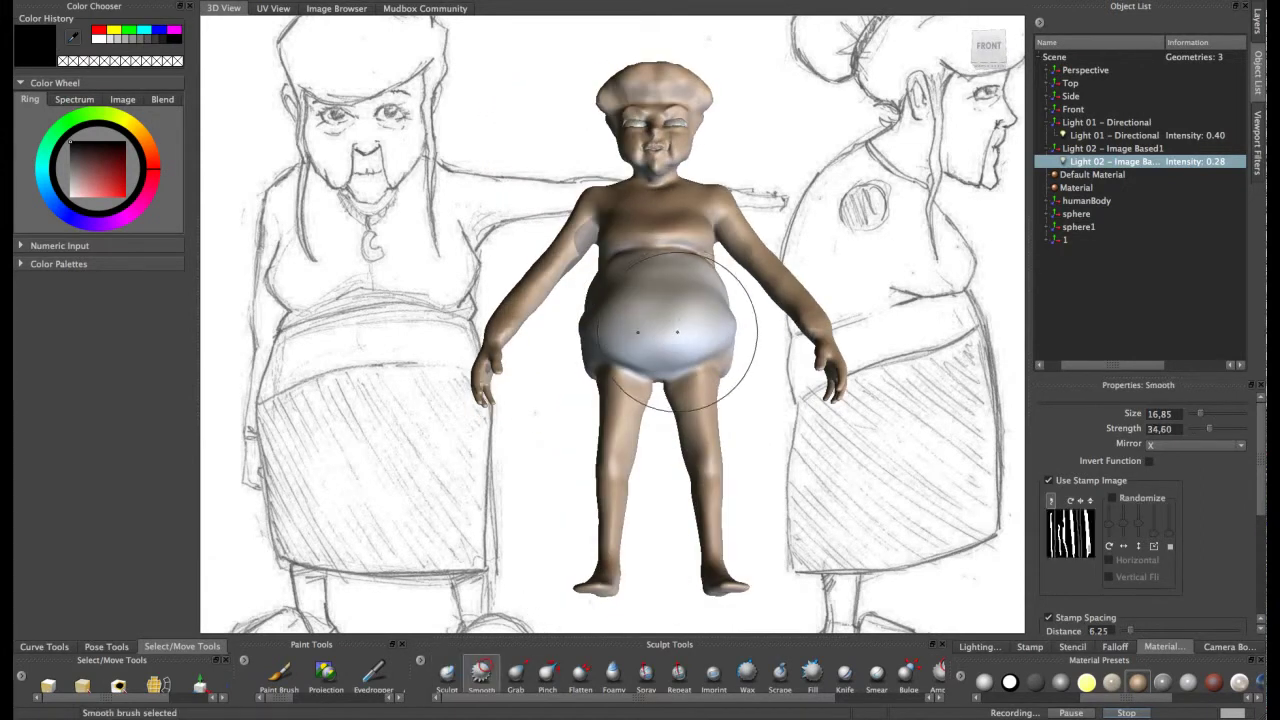
{"action": "mouse_move", "coordinate": [684, 323]}
{"action": "left_mouse_down"}
{"action": "mouse_move", "coordinate": [645, 323]}
{"action": "mouse_move", "coordinate": [671, 316]}
{"action": "left_mouse_up"}
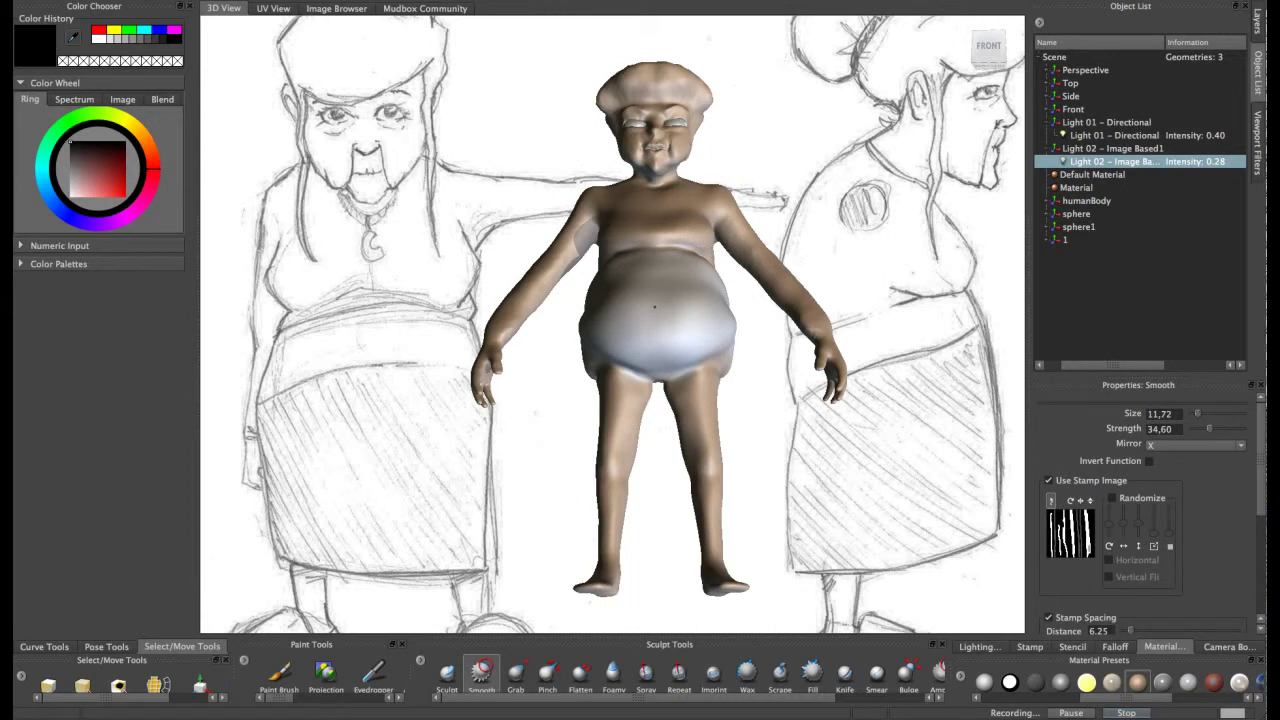
{"action": "left_click_drag", "start_coordinate": [677, 333], "coordinate": [597, 375], "text": "alt"}
{"action": "left_click_drag", "start_coordinate": [610, 331], "coordinate": [721, 356], "text": "alt"}
{"action": "left_click_drag", "start_coordinate": [723, 370], "coordinate": [723, 378], "text": "alt"}
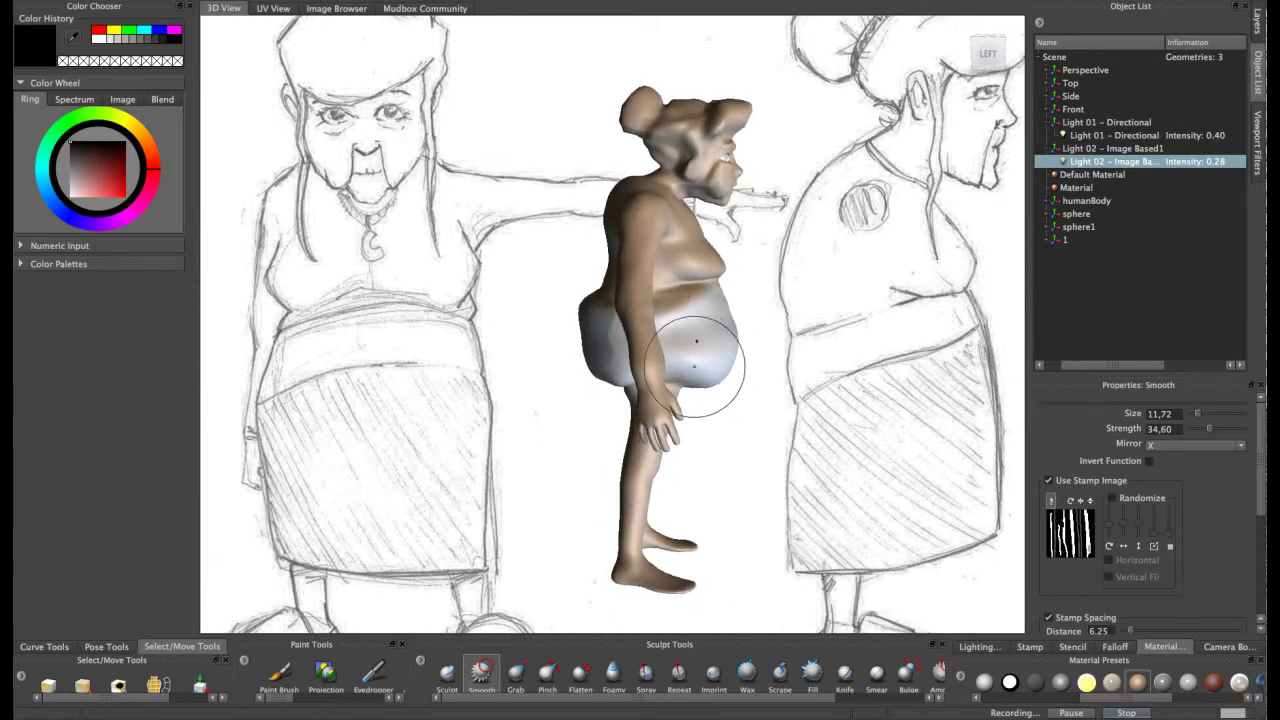
{"action": "left_click", "coordinate": [515, 672]}
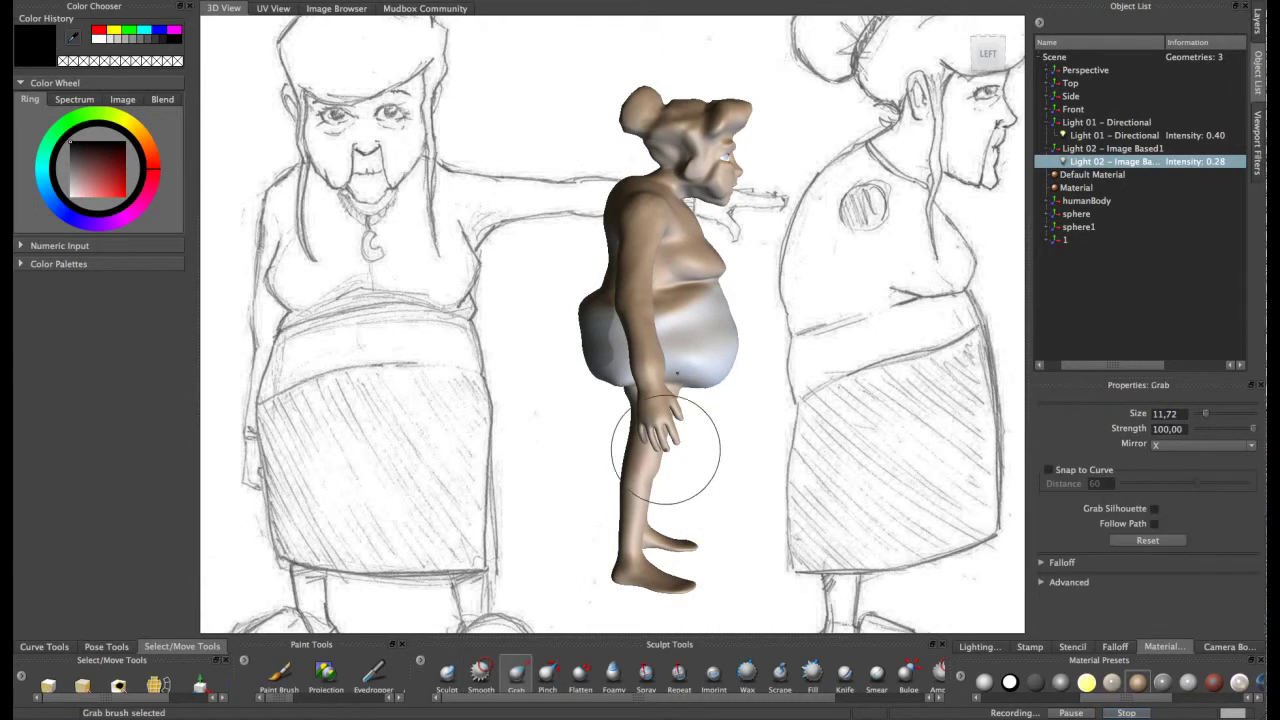
{"action": "key", "text": "1"}
{"action": "mouse_move", "coordinate": [686, 395]}
{"action": "left_mouse_down"}
{"action": "mouse_move", "coordinate": [685, 372]}
{"action": "mouse_move", "coordinate": [685, 387]}
{"action": "left_mouse_up"}
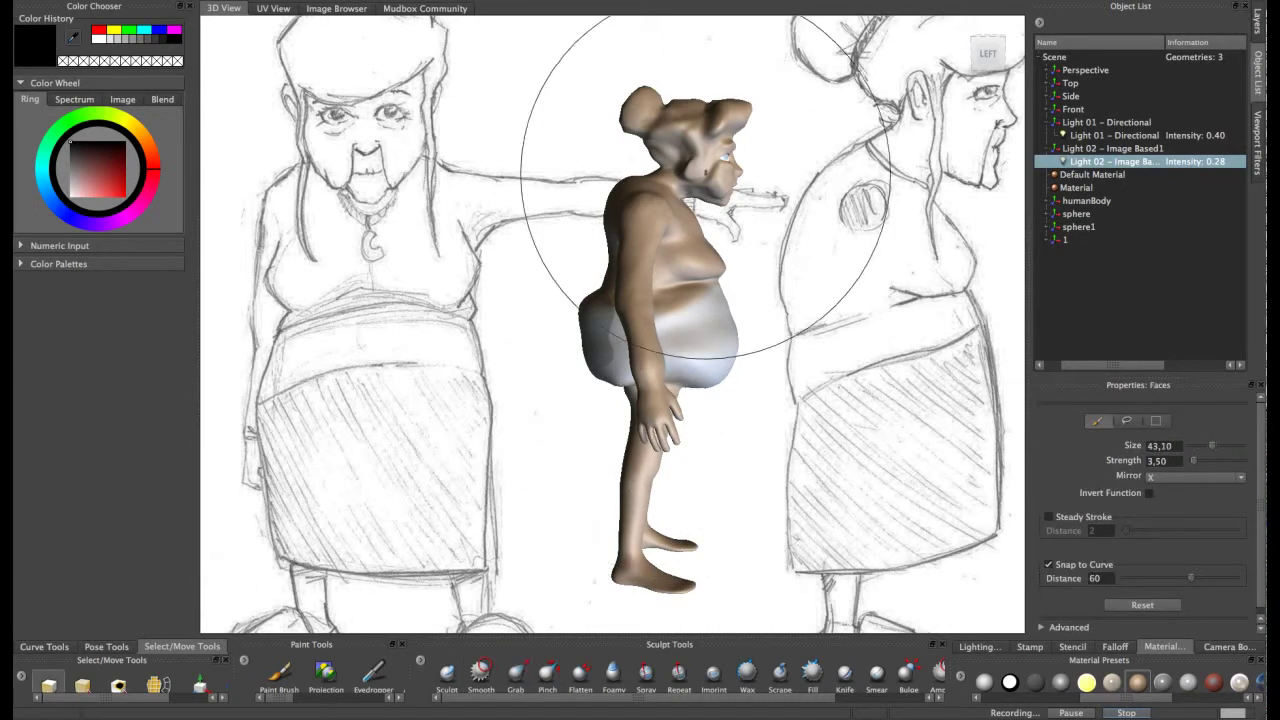
{"action": "left_click_drag", "start_coordinate": [655, 120], "coordinate": [697, 190]}
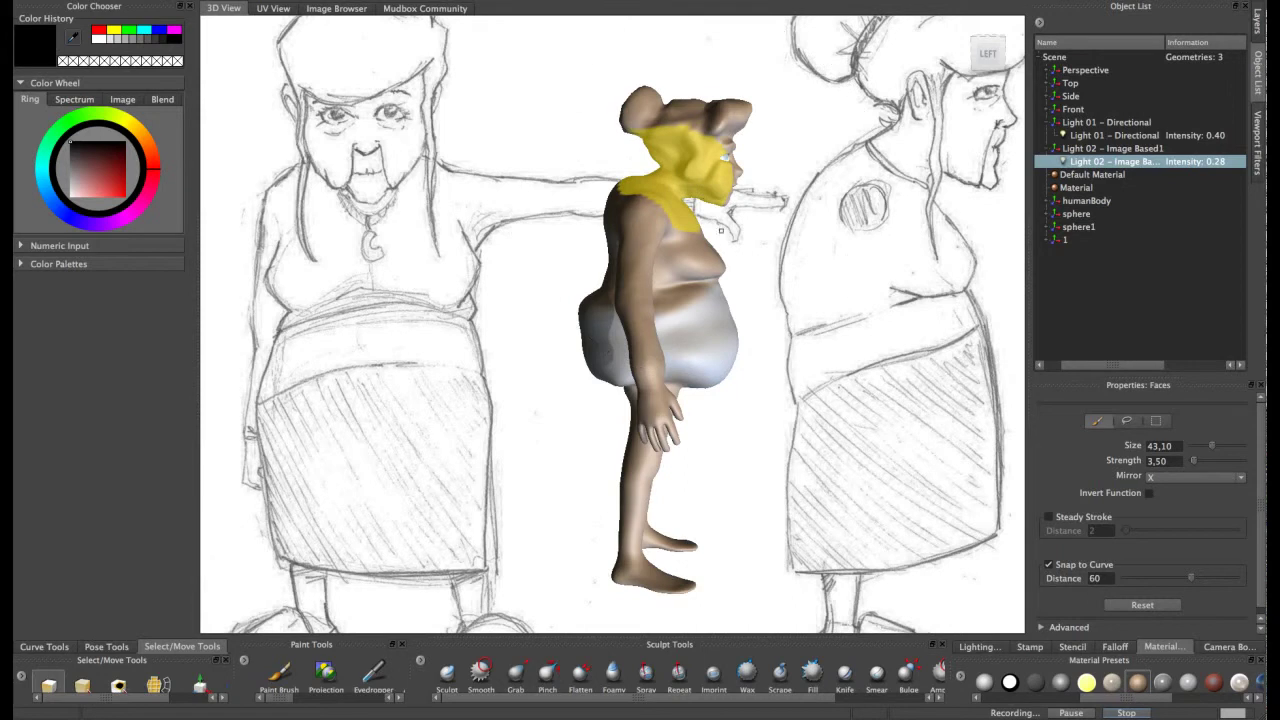
{"action": "left_click", "coordinate": [600, 522]}
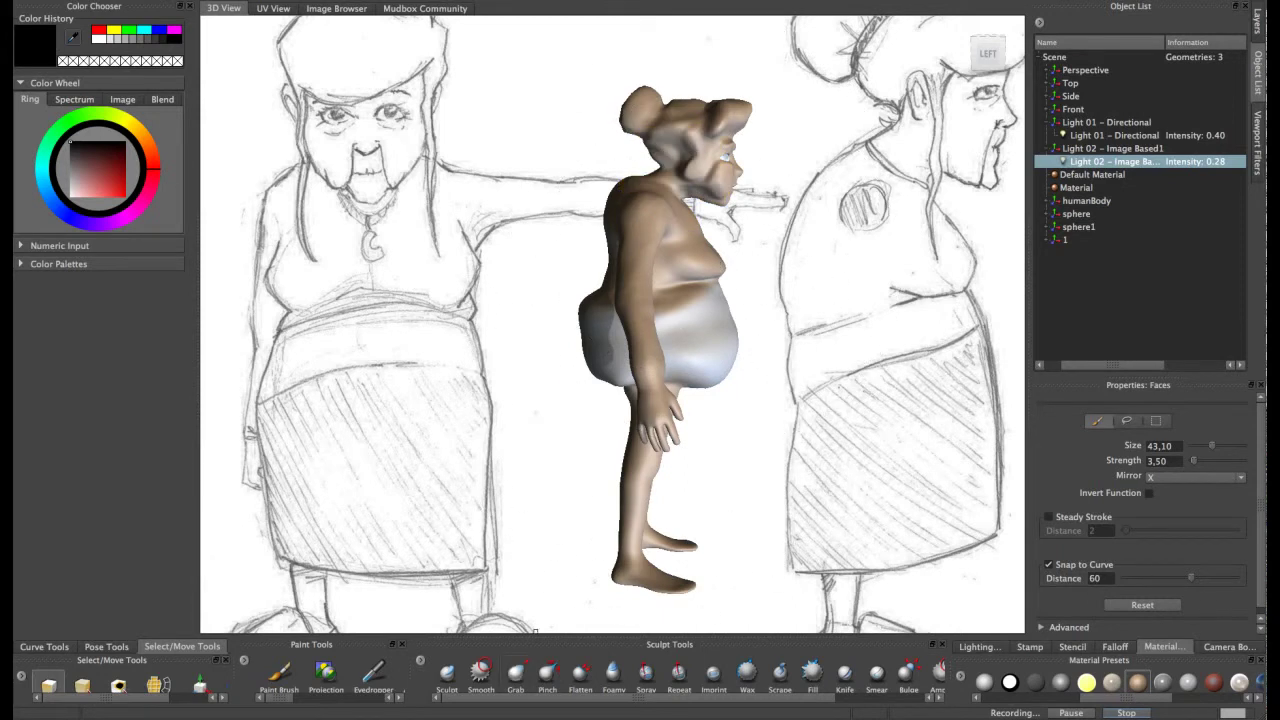
- Pull the face and the hair upward in side view with the Grab brush at size 43.10 and strength 100
{"action": "left_click", "coordinate": [516, 672]}
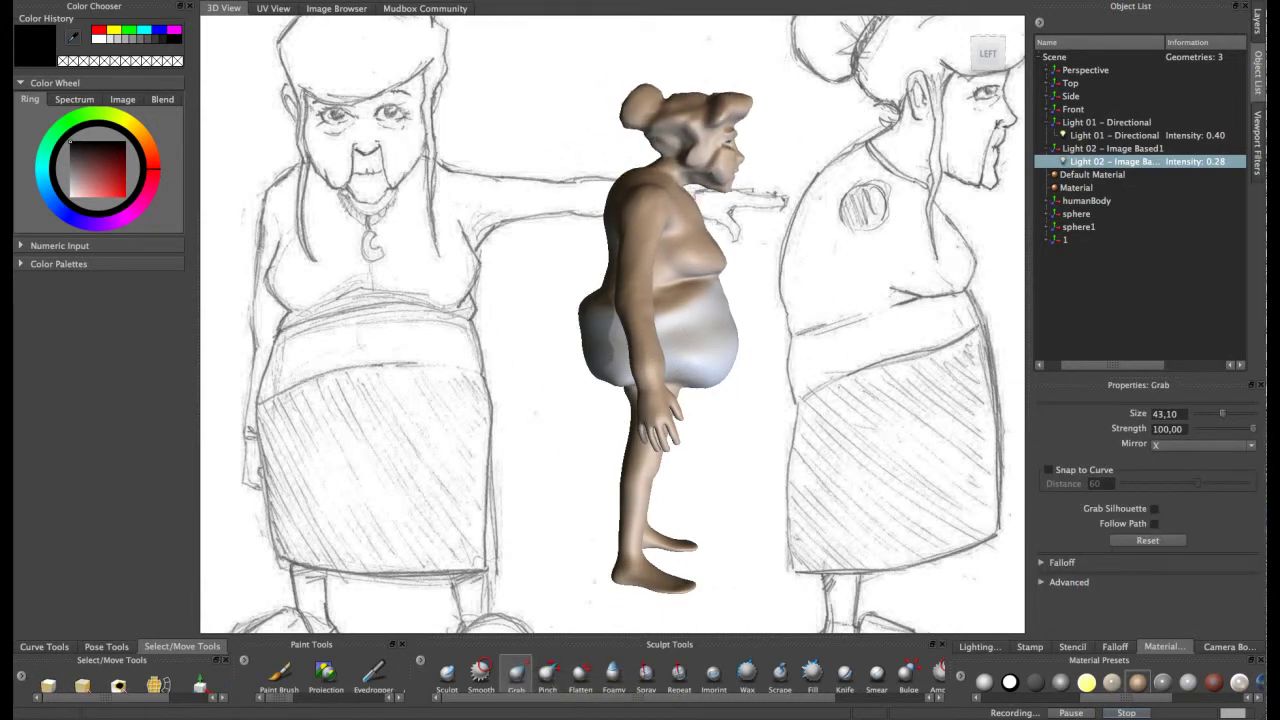
{"action": "left_click_drag", "start_coordinate": [712, 190], "coordinate": [721, 162]}
{"action": "left_click_drag", "start_coordinate": [699, 118], "coordinate": [699, 107]}
- Smooth the upper back and the base of the neck with the Smooth brush at size 9.73 and strength 34.60
{"action": "left_click_drag", "start_coordinate": [711, 173], "coordinate": [598, 201], "text": "alt"}
{"action": "left_click_drag", "start_coordinate": [800, 175], "coordinate": [634, 400], "text": "alt"}
{"action": "left_click", "coordinate": [482, 672]}
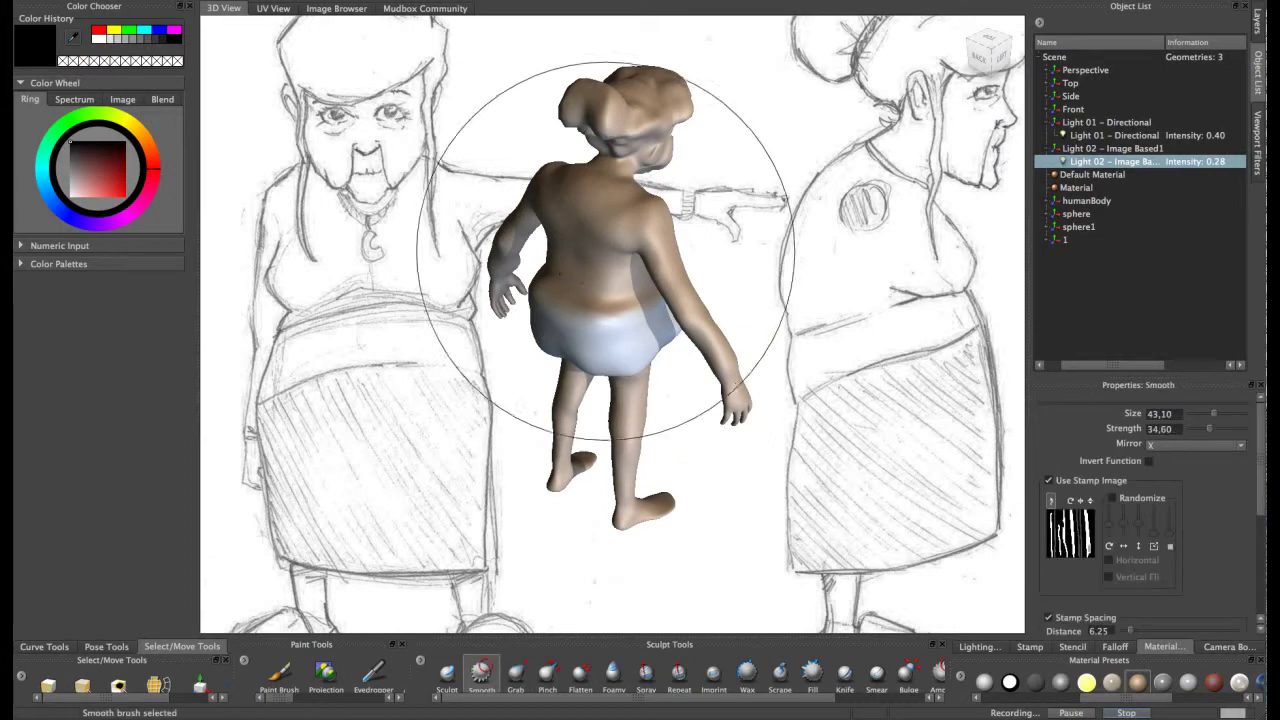
{"action": "left_click_drag", "start_coordinate": [610, 197], "coordinate": [580, 198]}
{"action": "left_click_drag", "start_coordinate": [598, 288], "coordinate": [597, 209]}
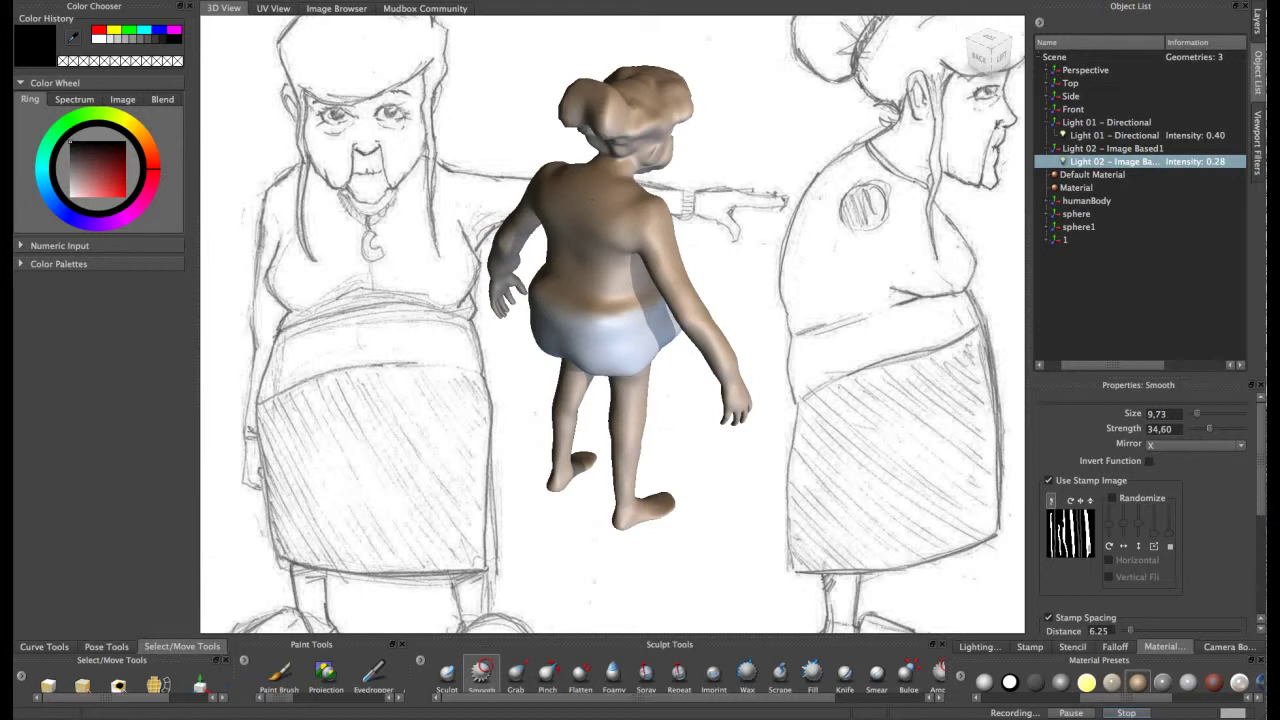
{"action": "left_click_drag", "start_coordinate": [630, 221], "coordinate": [600, 236], "text": "alt"}
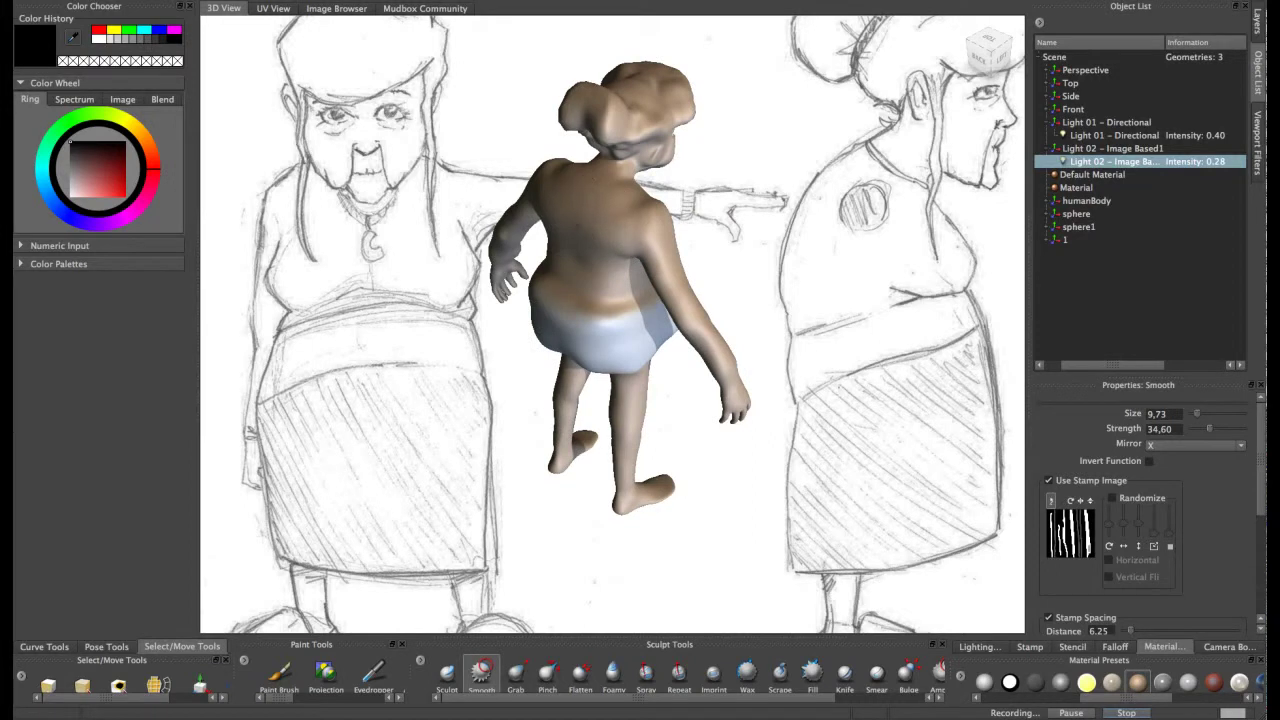
{"action": "left_click_drag", "start_coordinate": [598, 211], "coordinate": [500, 150], "text": "alt"}
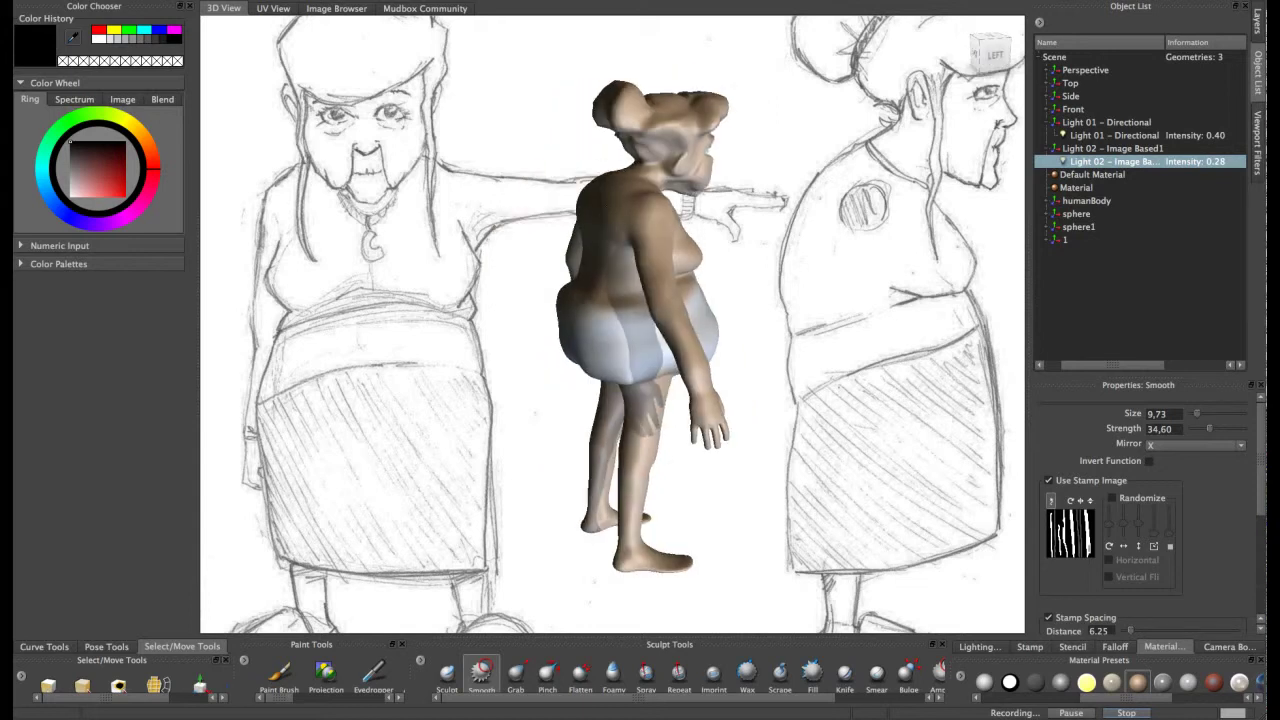
{"action": "left_click_drag", "start_coordinate": [655, 238], "coordinate": [692, 226], "text": "alt"}
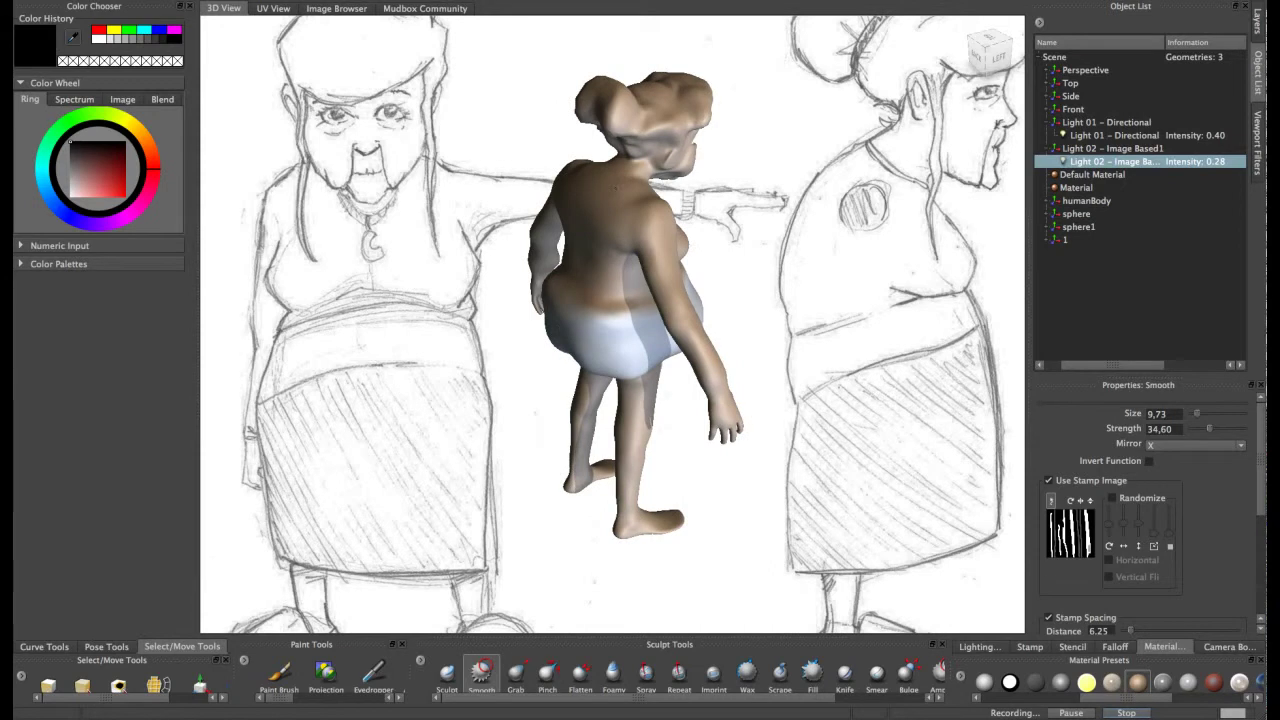
{"action": "left_click_drag", "start_coordinate": [692, 222], "coordinate": [717, 220], "text": "alt"}
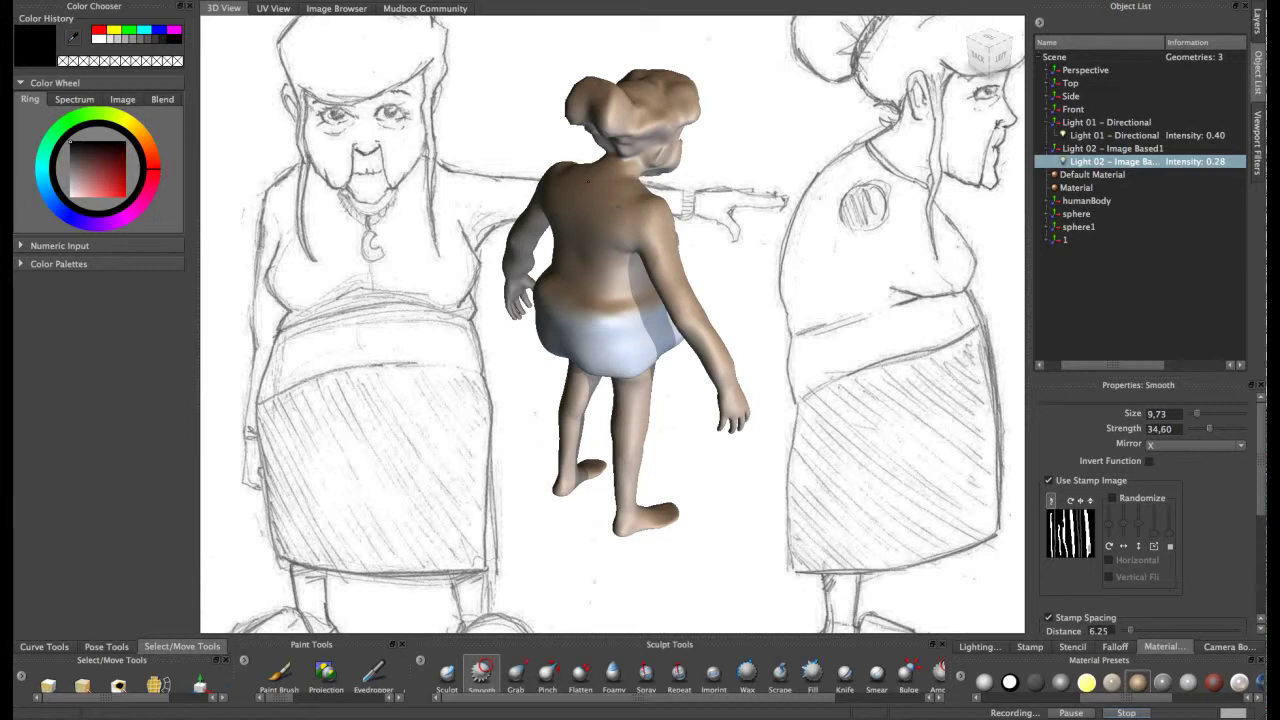
{"action": "mouse_move", "coordinate": [640, 222]}
{"action": "left_mouse_down", "text": "alt"}
{"action": "mouse_move", "coordinate": [590, 182]}
{"action": "mouse_move", "coordinate": [612, 208]}
{"action": "mouse_move", "coordinate": [650, 189]}
{"action": "mouse_move", "coordinate": [613, 193]}
{"action": "left_mouse_up", "text": "alt"}
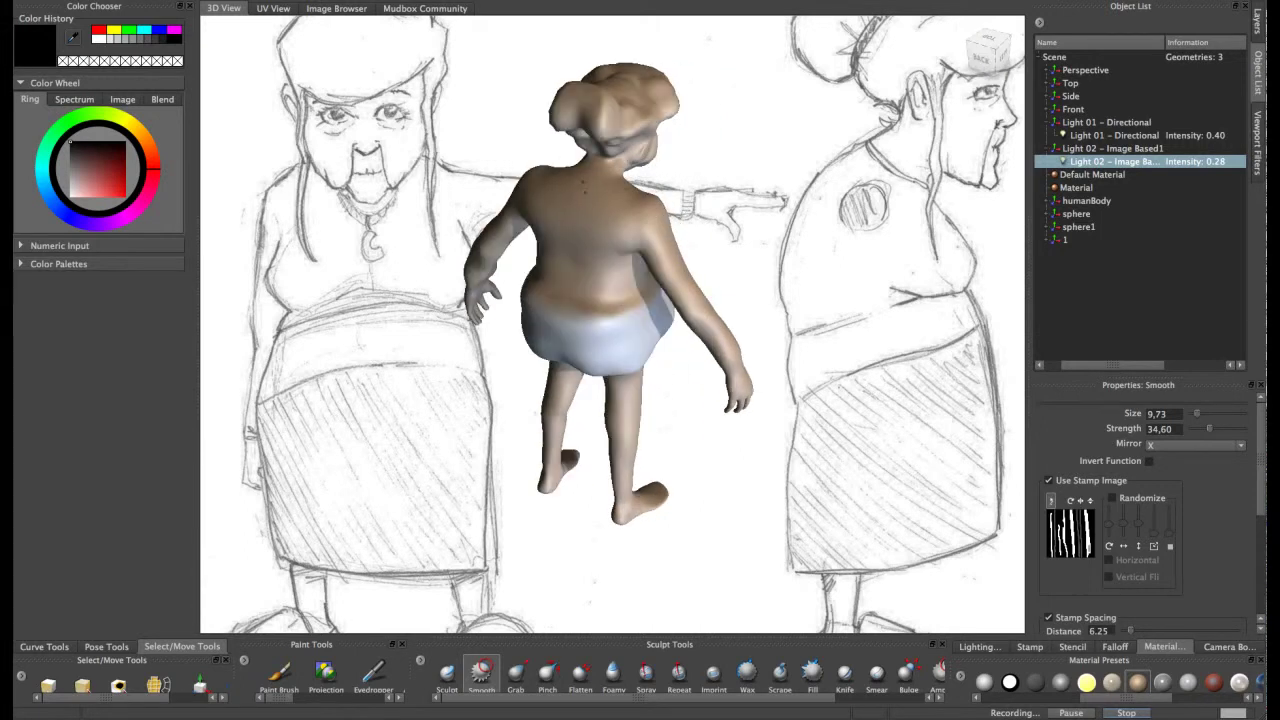
{"action": "left_click_drag", "start_coordinate": [585, 196], "coordinate": [604, 188], "text": "alt"}
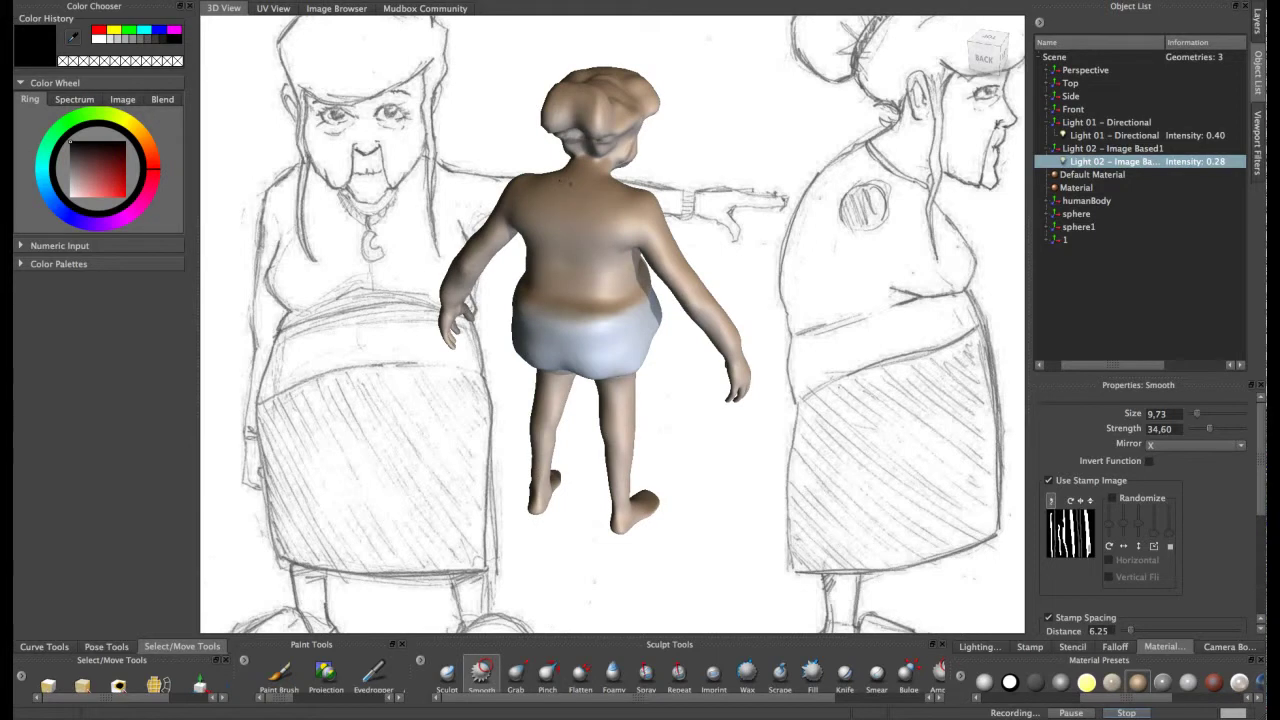
- Smooth the area around the shoulder blades at size 9.73 and strength 34.60
{"action": "left_click_drag", "start_coordinate": [618, 224], "coordinate": [640, 200], "text": "alt"}
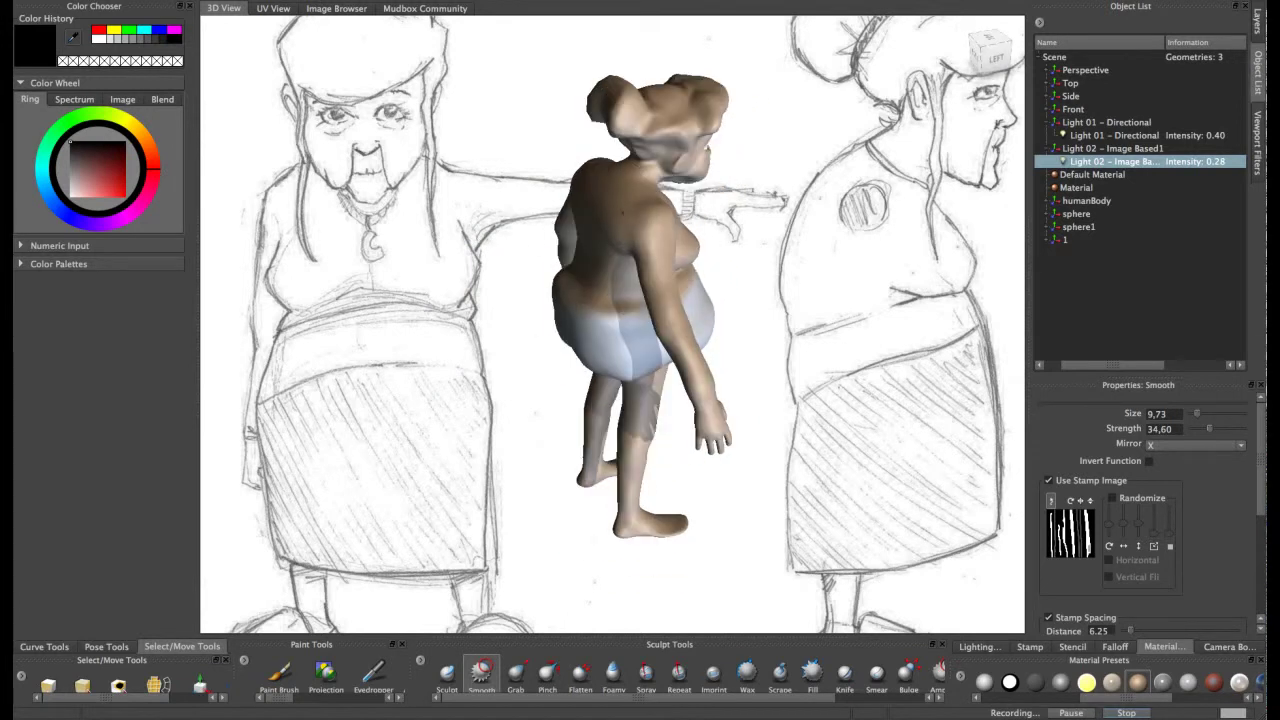
{"action": "left_click_drag", "start_coordinate": [614, 178], "coordinate": [660, 200], "text": "alt"}
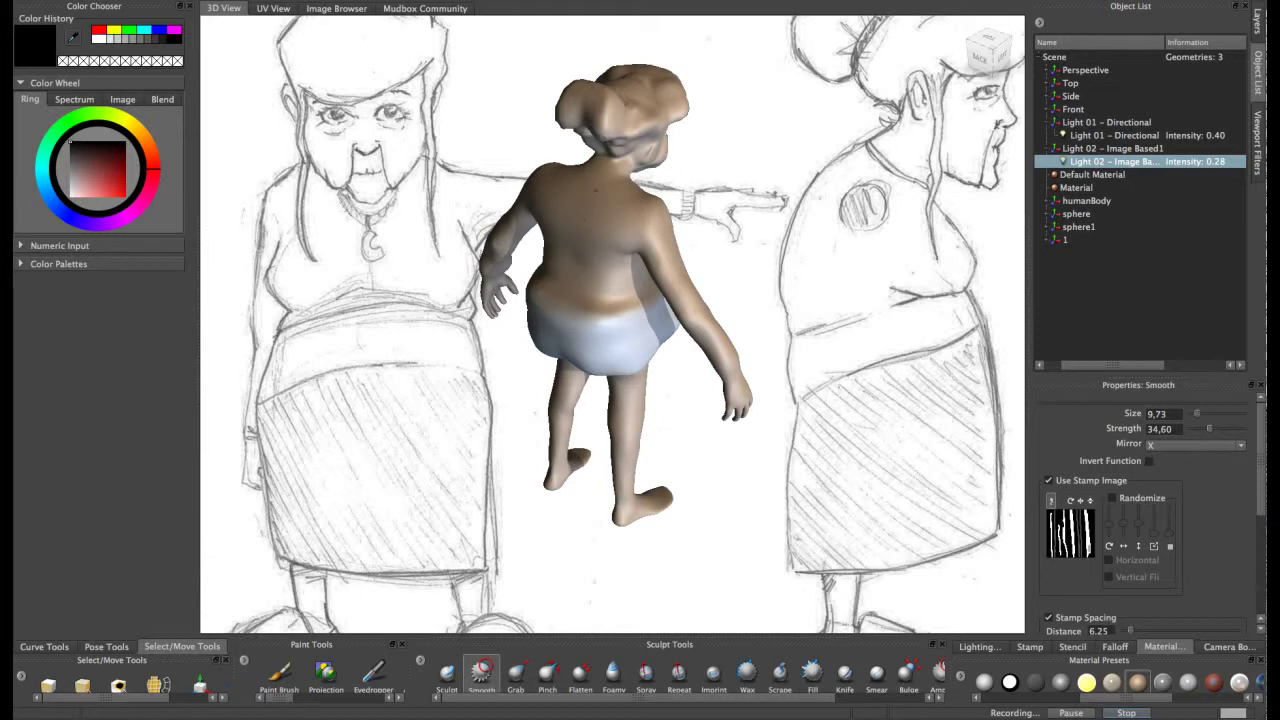
{"action": "mouse_move", "coordinate": [621, 197]}
{"action": "left_mouse_down", "text": "alt"}
{"action": "mouse_move", "coordinate": [473, 189]}
{"action": "mouse_move", "coordinate": [613, 209]}
{"action": "left_mouse_up", "text": "alt"}
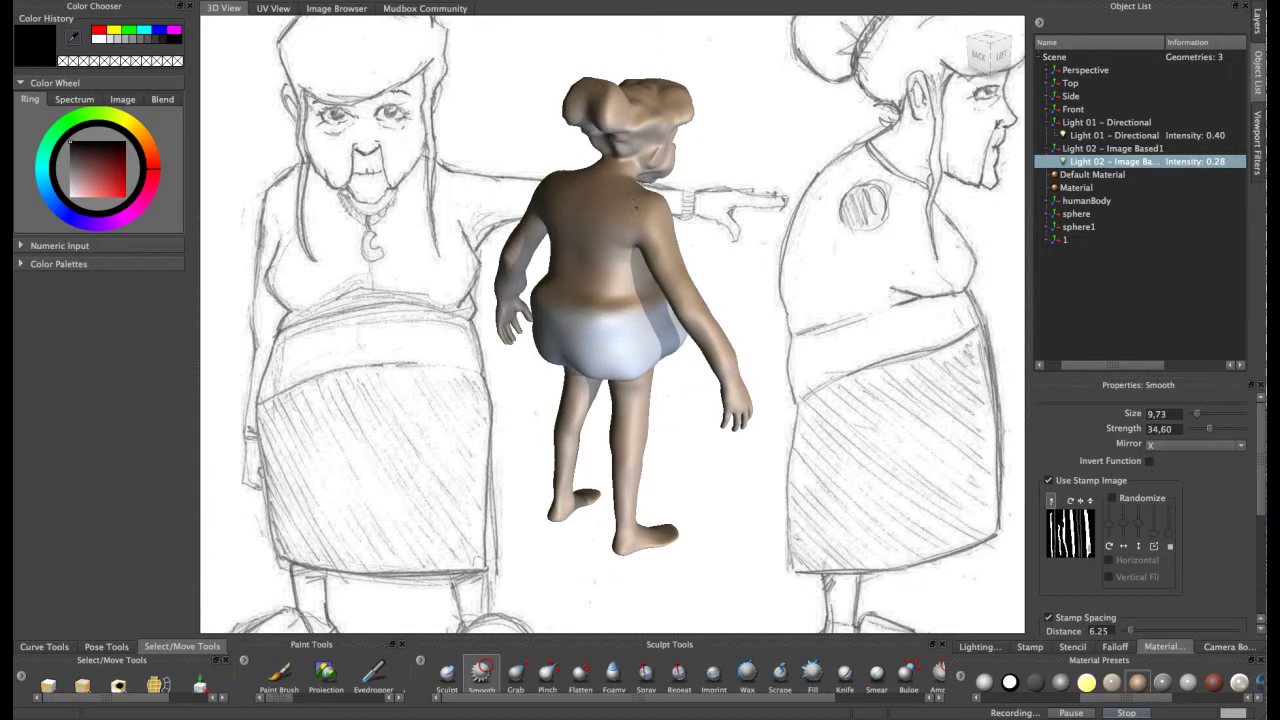
{"action": "left_click_drag", "start_coordinate": [655, 233], "coordinate": [604, 263], "text": "alt"}
{"action": "left_click_drag", "start_coordinate": [592, 212], "coordinate": [577, 233], "text": "alt"}
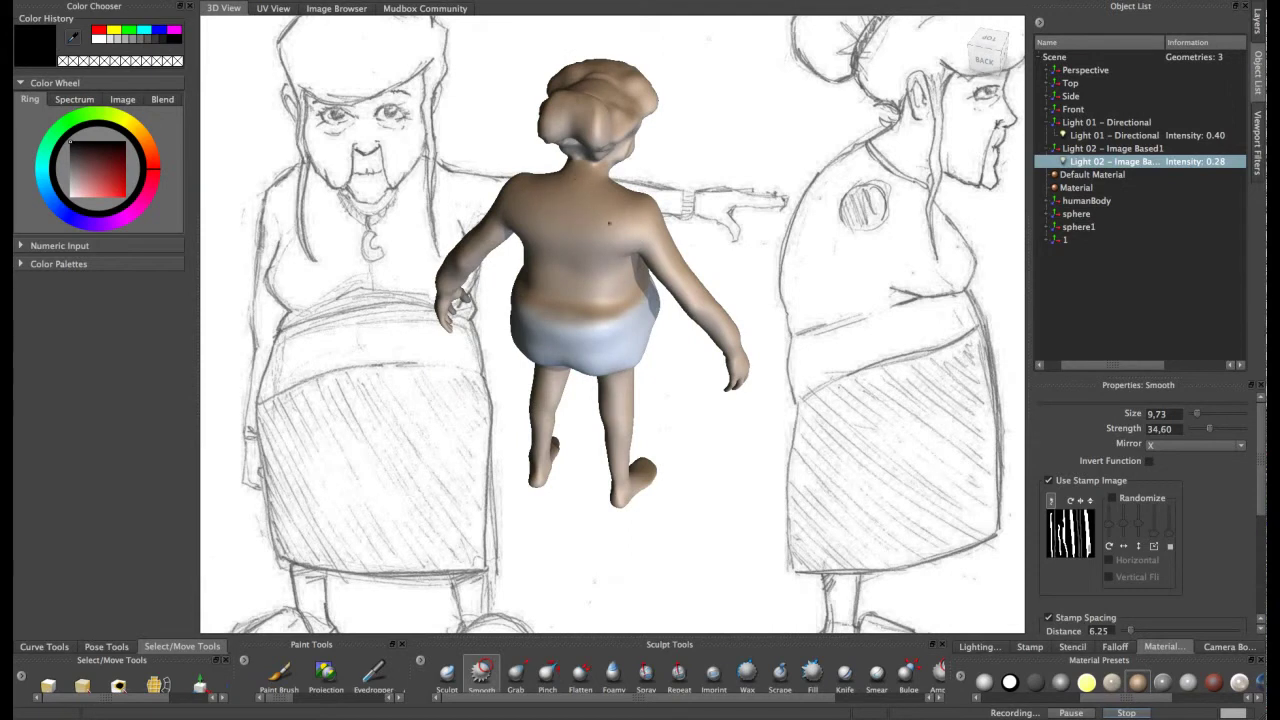
{"action": "left_click_drag", "start_coordinate": [617, 245], "coordinate": [632, 212], "text": "alt"}
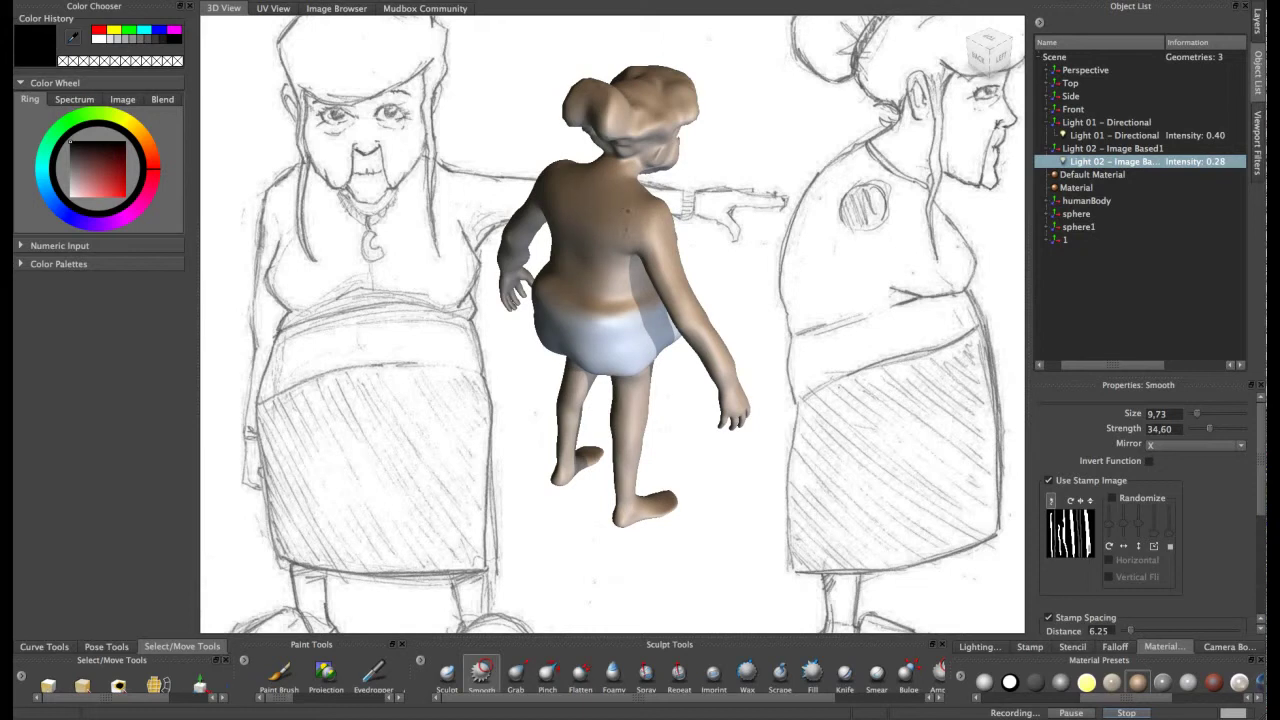
- Reshape the chest and the crease under the bust with the Grab brush at size 9.73 and strength 100
{"action": "mouse_move", "coordinate": [745, 235]}
{"action": "left_mouse_down", "text": "alt"}
{"action": "mouse_move", "coordinate": [651, 201]}
{"action": "mouse_move", "coordinate": [592, 208]}
{"action": "mouse_move", "coordinate": [634, 212]}
{"action": "left_mouse_up", "text": "alt"}
{"action": "left_click", "coordinate": [515, 673]}
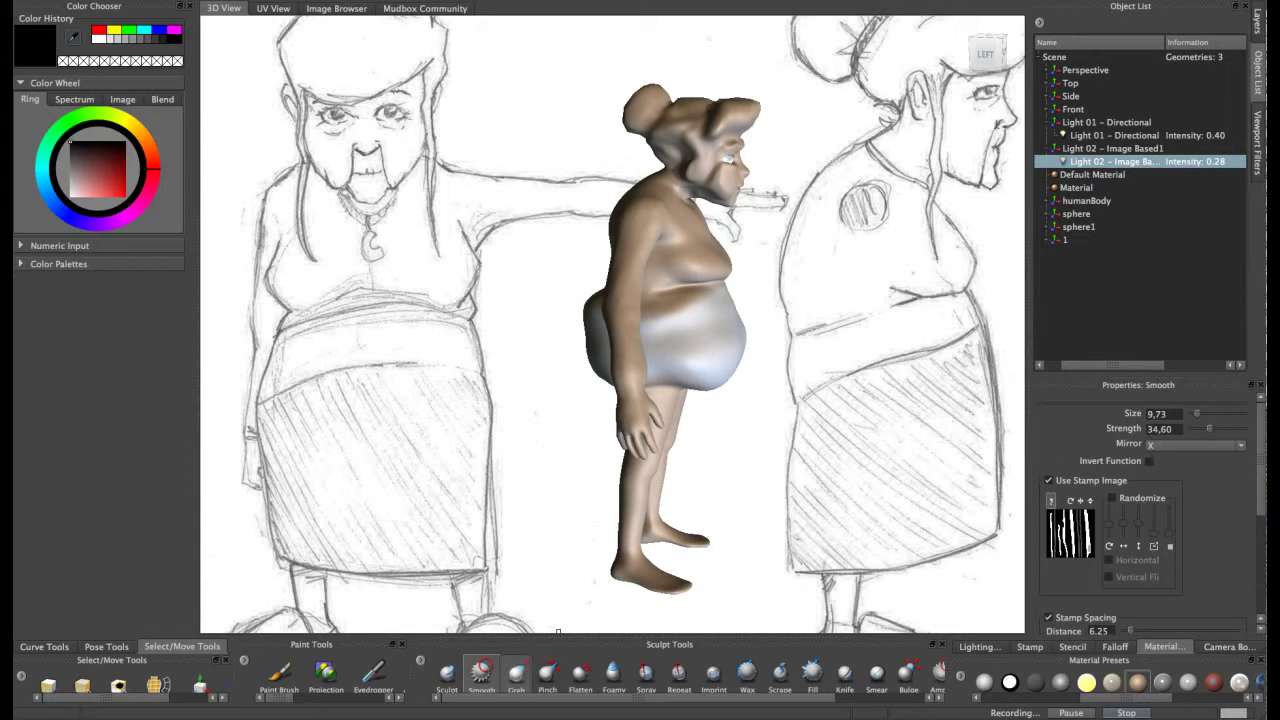
{"action": "mouse_move", "coordinate": [707, 256]}
{"action": "left_mouse_down"}
{"action": "mouse_move", "coordinate": [691, 260]}
{"action": "mouse_move", "coordinate": [734, 261]}
{"action": "mouse_move", "coordinate": [648, 245]}
{"action": "mouse_move", "coordinate": [682, 221]}
{"action": "mouse_move", "coordinate": [662, 216]}
{"action": "mouse_move", "coordinate": [677, 218]}
{"action": "mouse_move", "coordinate": [667, 198]}
{"action": "mouse_move", "coordinate": [720, 225]}
{"action": "mouse_move", "coordinate": [753, 213]}
{"action": "left_mouse_up"}
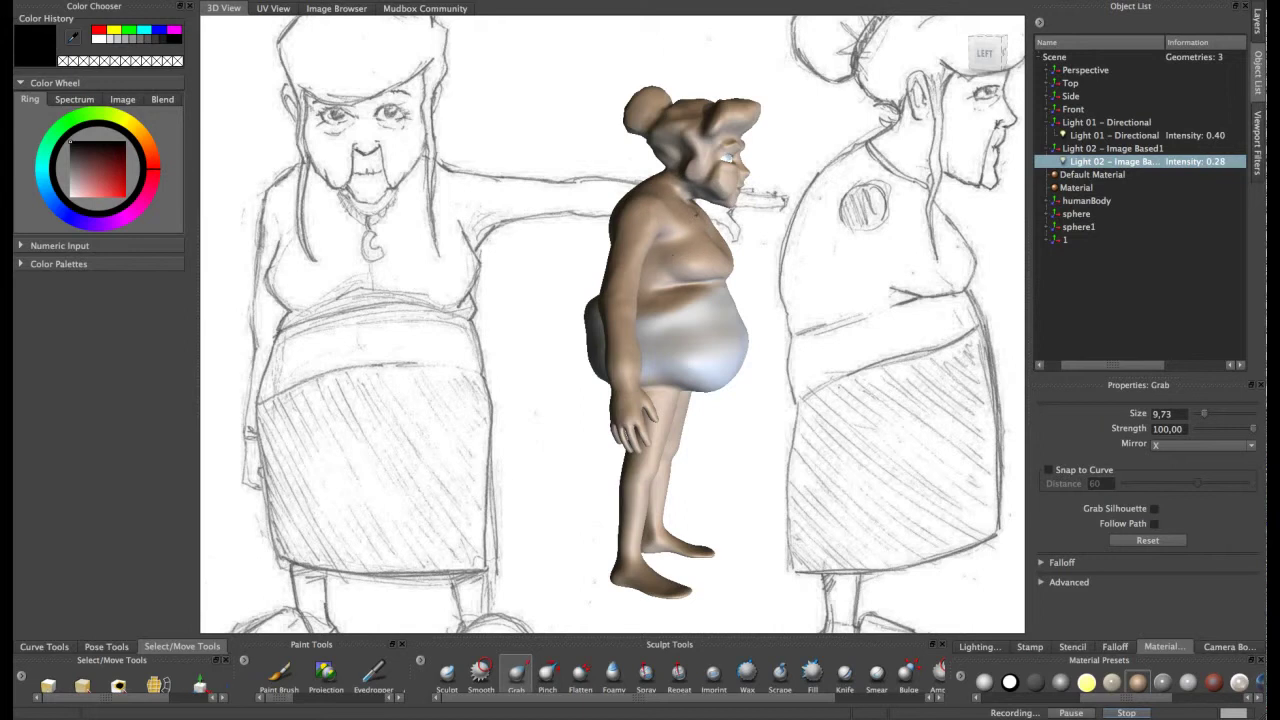
{"action": "left_click_drag", "start_coordinate": [694, 217], "coordinate": [647, 260], "text": "alt"}
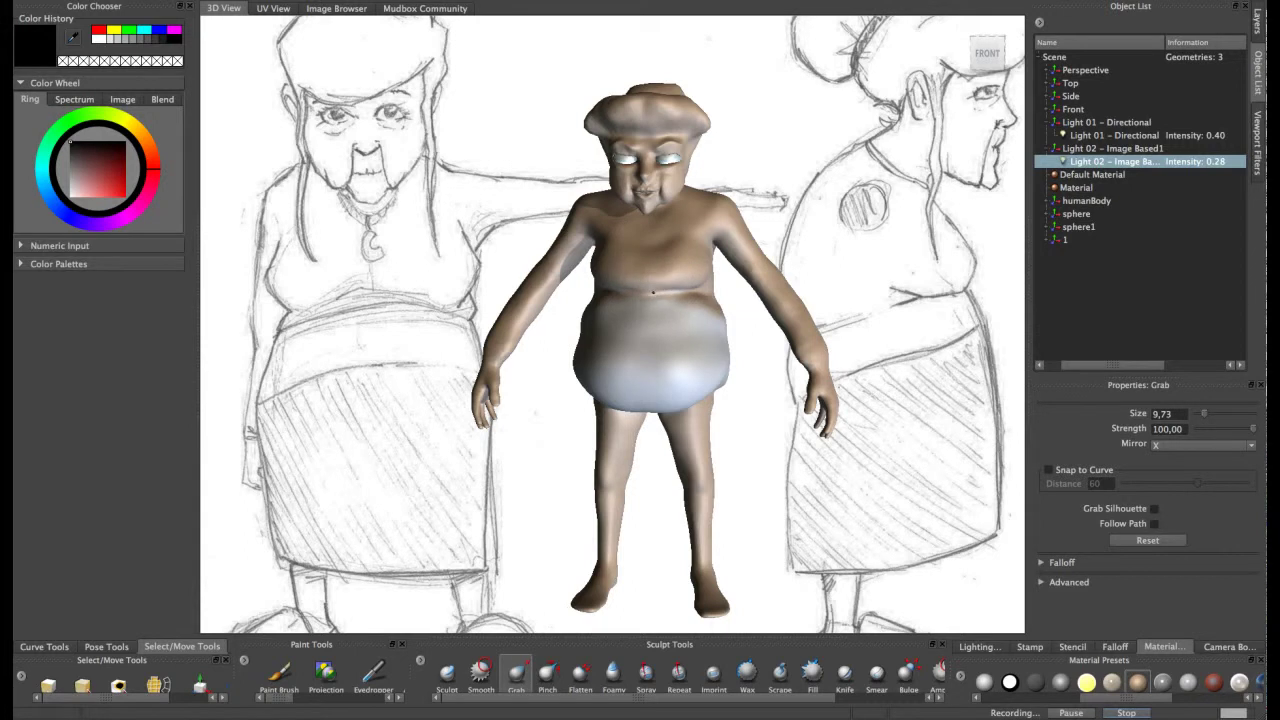
{"action": "mouse_move", "coordinate": [652, 303]}
{"action": "left_mouse_down", "text": "alt"}
{"action": "mouse_move", "coordinate": [700, 300]}
{"action": "mouse_move", "coordinate": [672, 300]}
{"action": "mouse_move", "coordinate": [680, 279]}
{"action": "mouse_move", "coordinate": [774, 294]}
{"action": "mouse_move", "coordinate": [686, 294]}
{"action": "mouse_move", "coordinate": [680, 308]}
{"action": "mouse_move", "coordinate": [646, 298]}
{"action": "left_mouse_up", "text": "alt"}
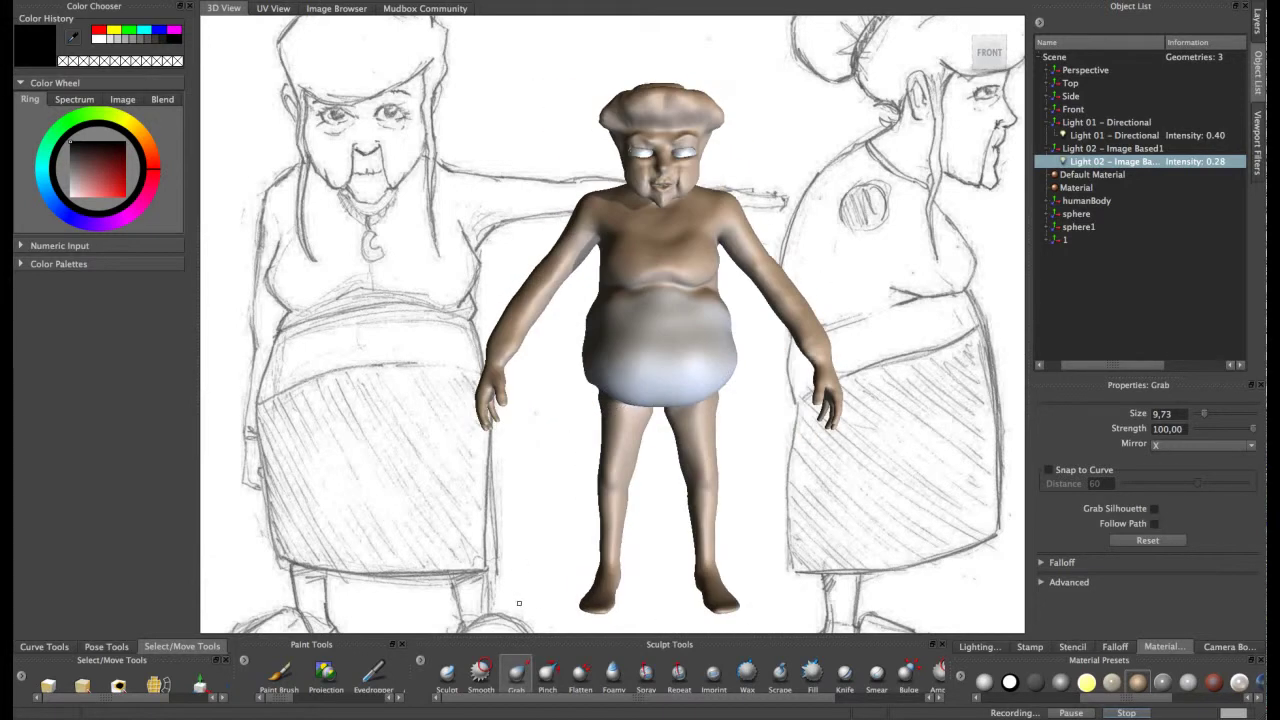
- Smooth the front of the belly and the fold under the bust with the Smooth brush at size 9.73 and strength 34.60
{"action": "left_click", "coordinate": [481, 672]}
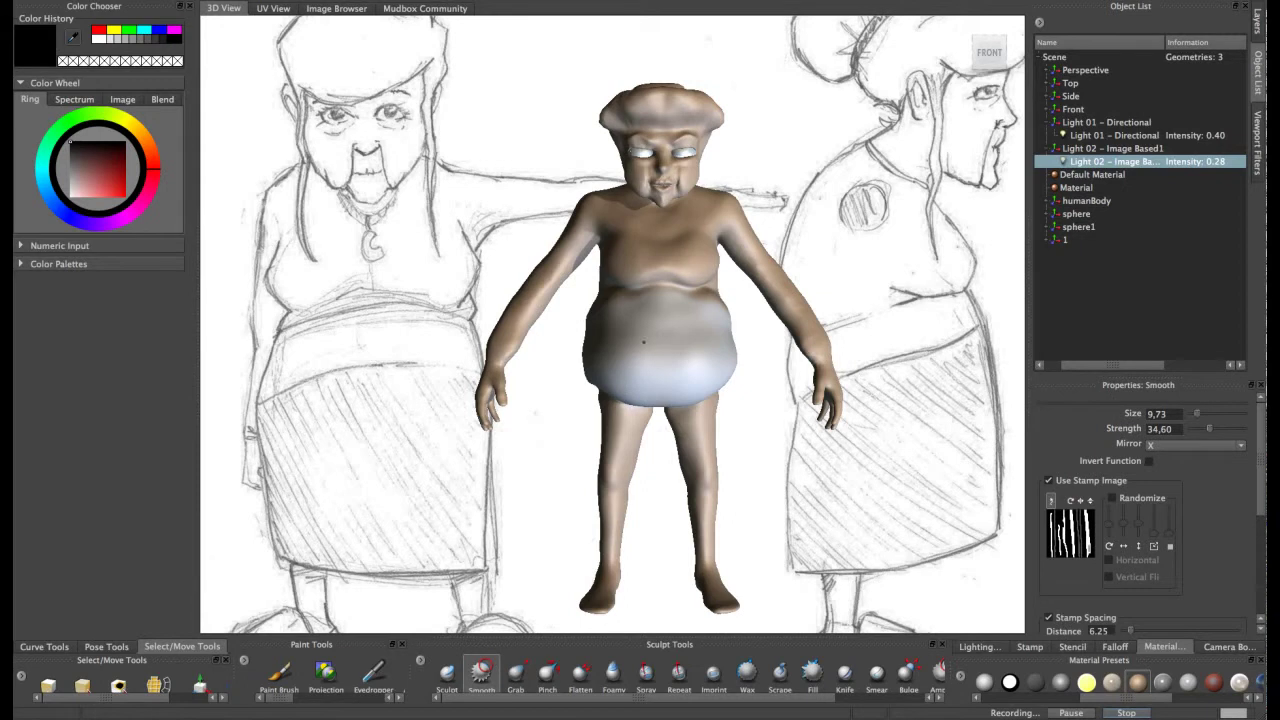
{"action": "left_click_drag", "start_coordinate": [622, 343], "coordinate": [681, 327], "text": "alt"}
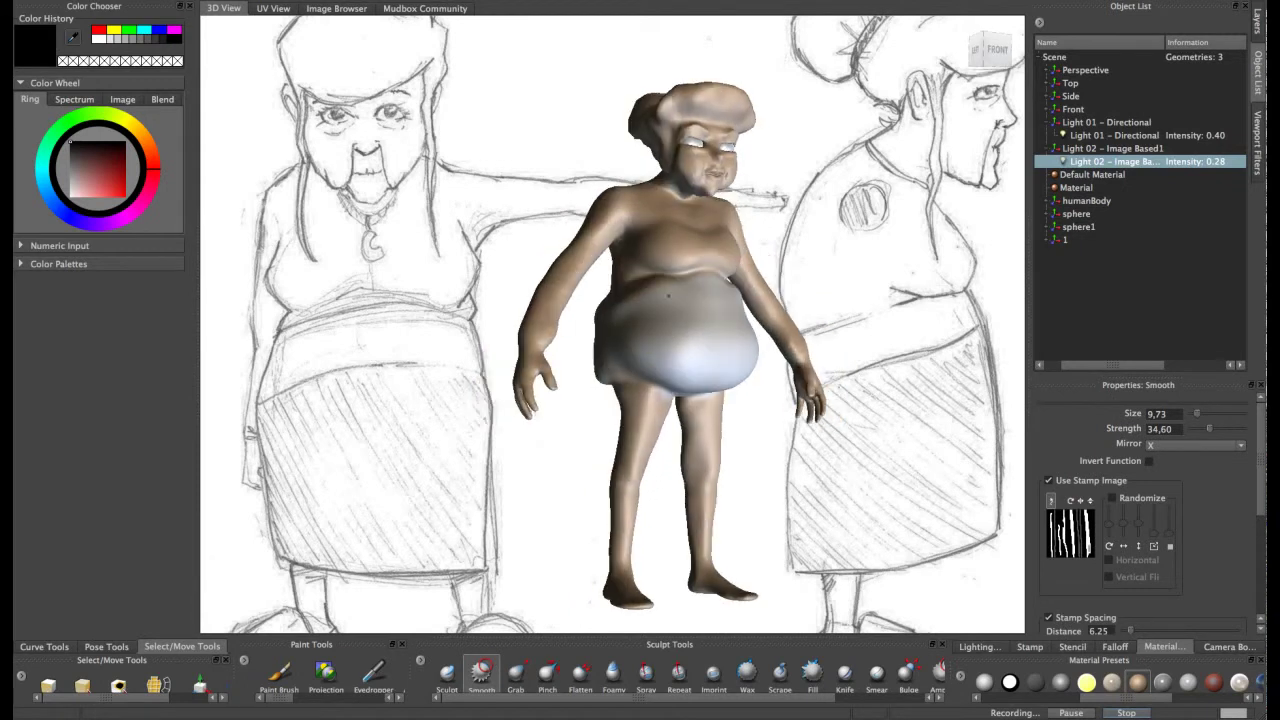
{"action": "left_click_drag", "start_coordinate": [701, 311], "coordinate": [675, 314], "text": "alt"}
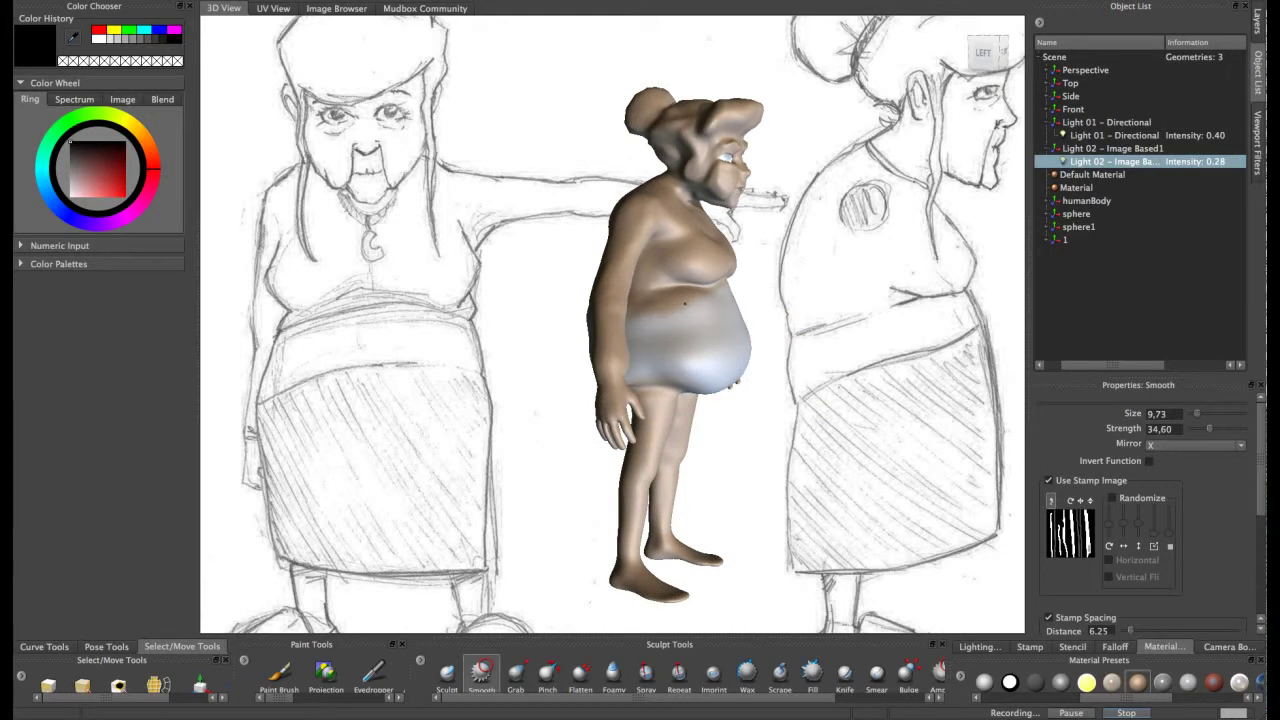
{"action": "left_click_drag", "start_coordinate": [701, 314], "coordinate": [642, 317], "text": "alt"}
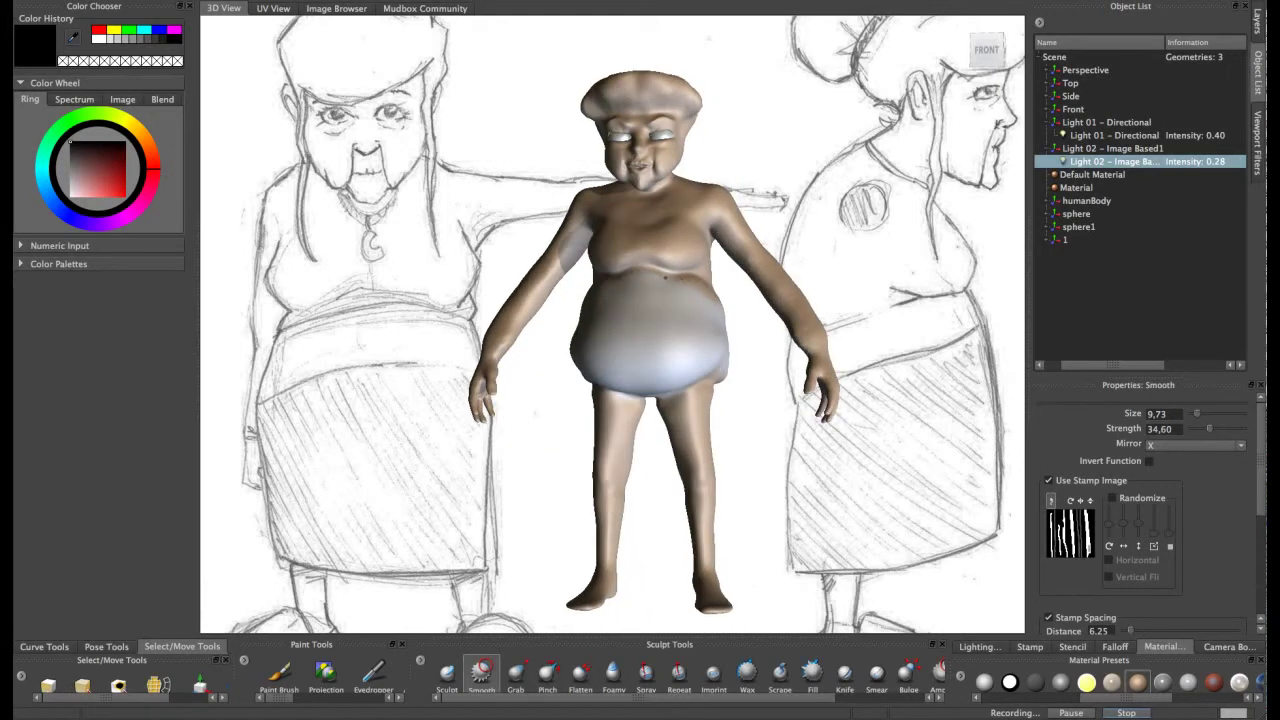
{"action": "left_click_drag", "start_coordinate": [690, 283], "coordinate": [652, 325], "text": "alt"}
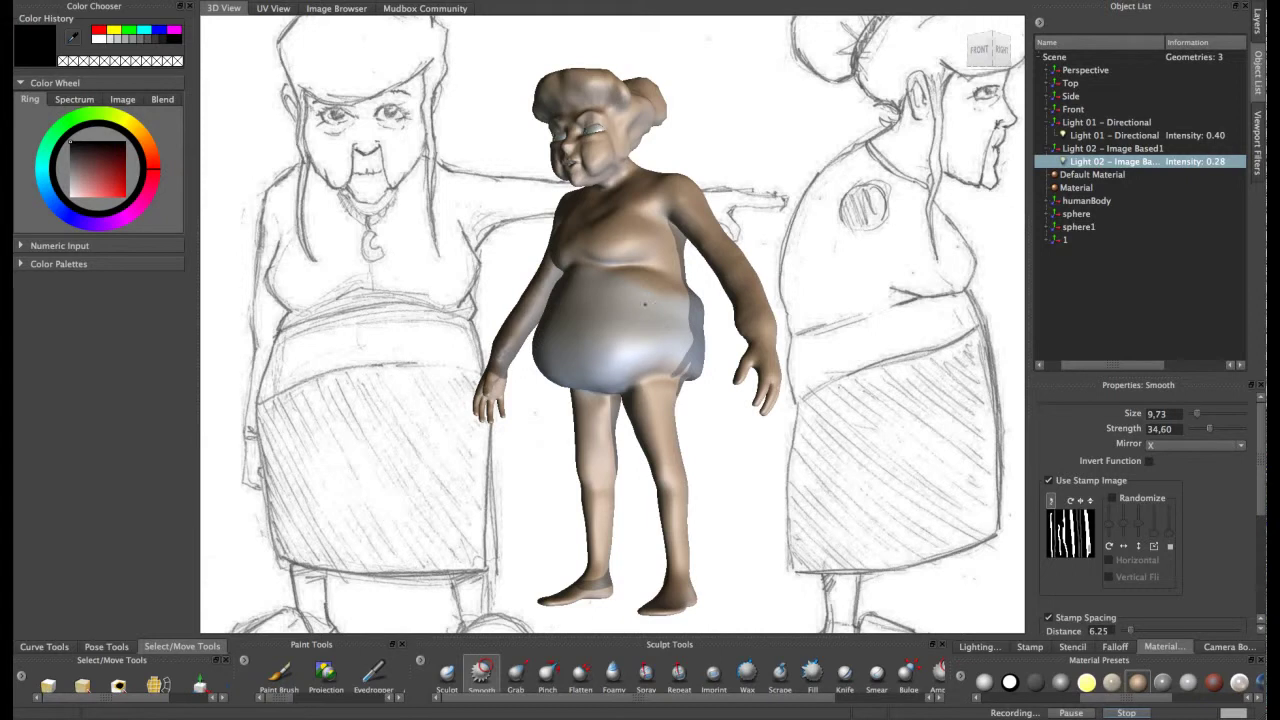
{"action": "left_click_drag", "start_coordinate": [623, 371], "coordinate": [718, 327], "text": "alt"}
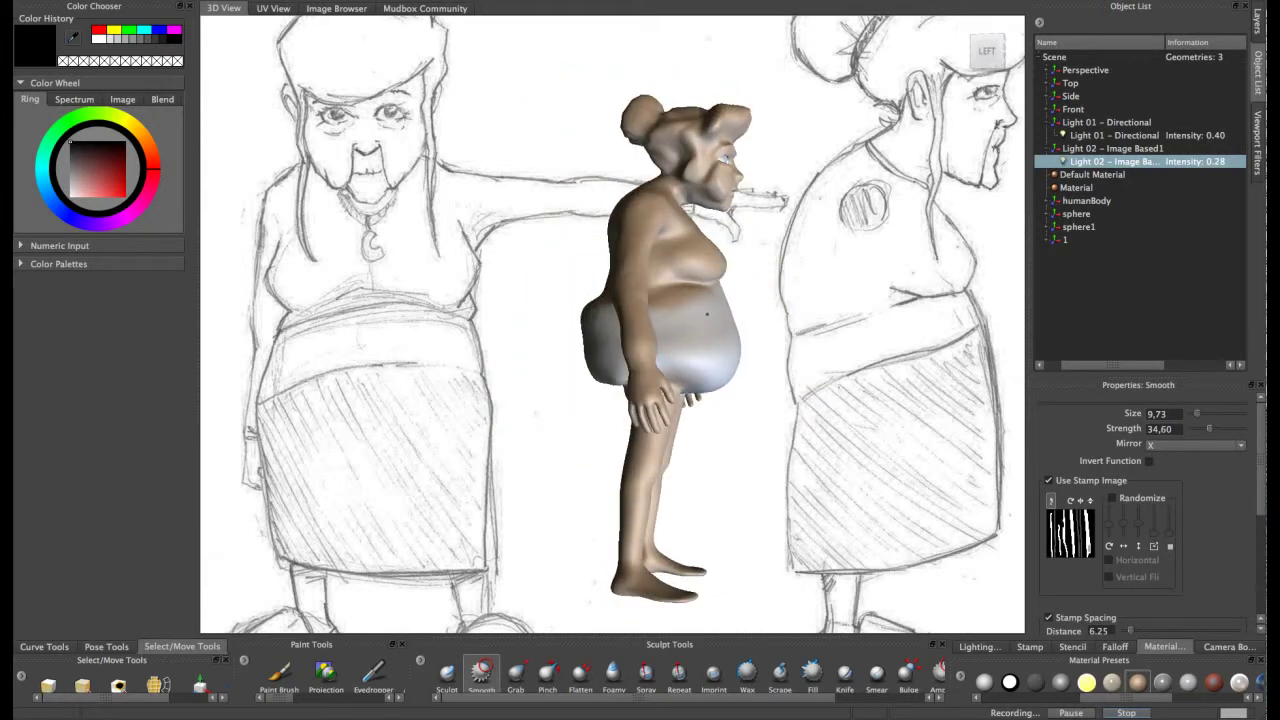
{"action": "left_click_drag", "start_coordinate": [719, 311], "coordinate": [645, 312], "text": "alt"}
{"action": "left_click_drag", "start_coordinate": [688, 314], "coordinate": [670, 286], "text": "alt"}
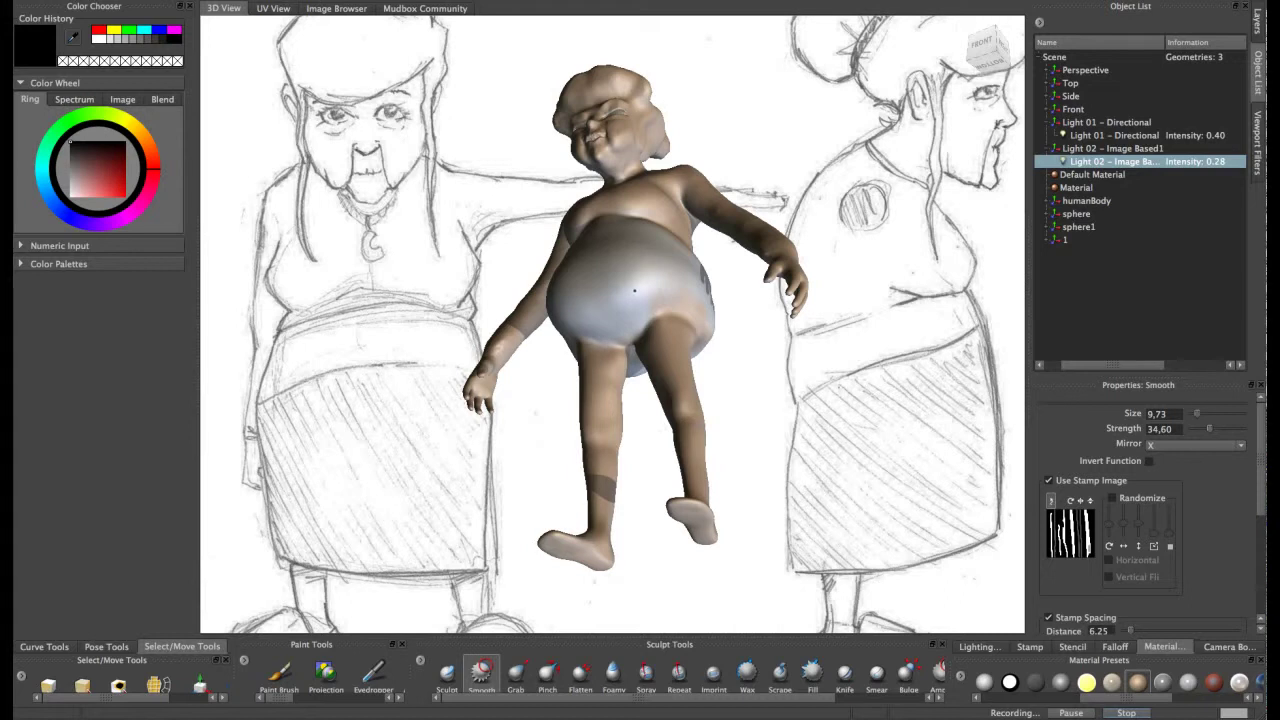
- Smooth the buttocks and the back of the hips with the Smooth brush at size 9.73 and strength 34.60
{"action": "left_click_drag", "start_coordinate": [616, 306], "coordinate": [550, 348], "text": "alt"}
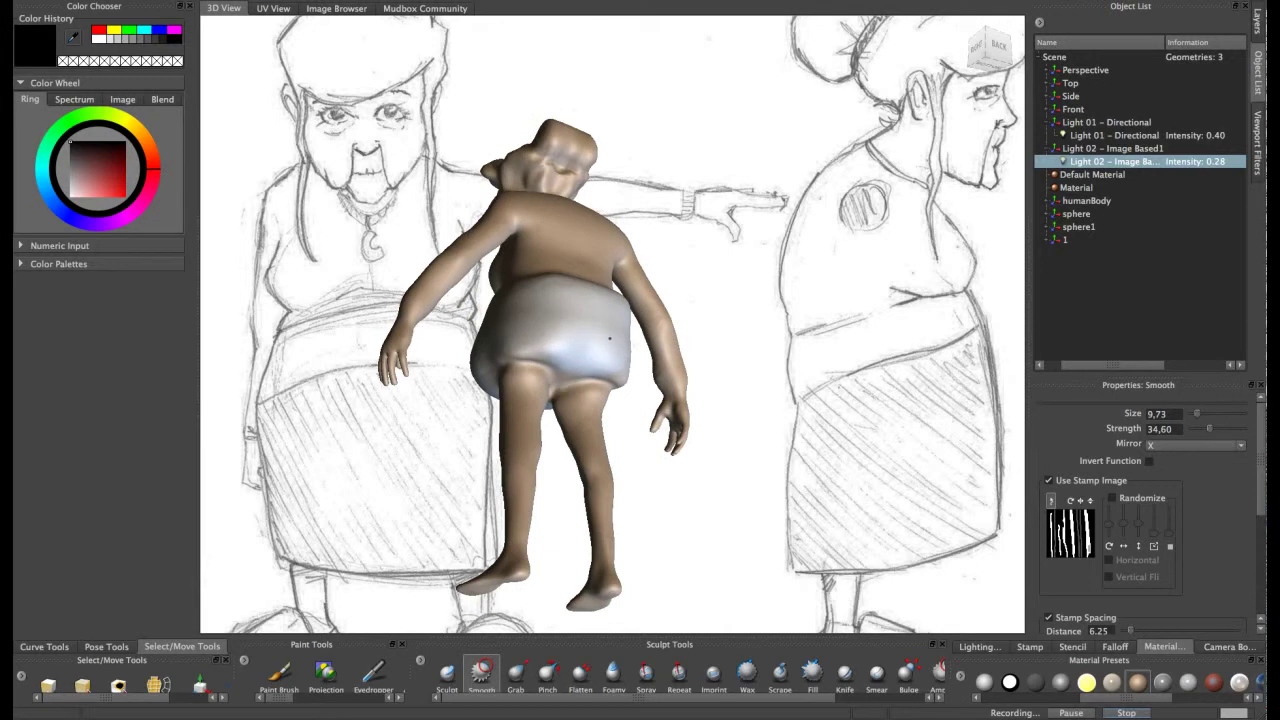
{"action": "left_click_drag", "start_coordinate": [615, 331], "coordinate": [589, 309], "text": "alt"}
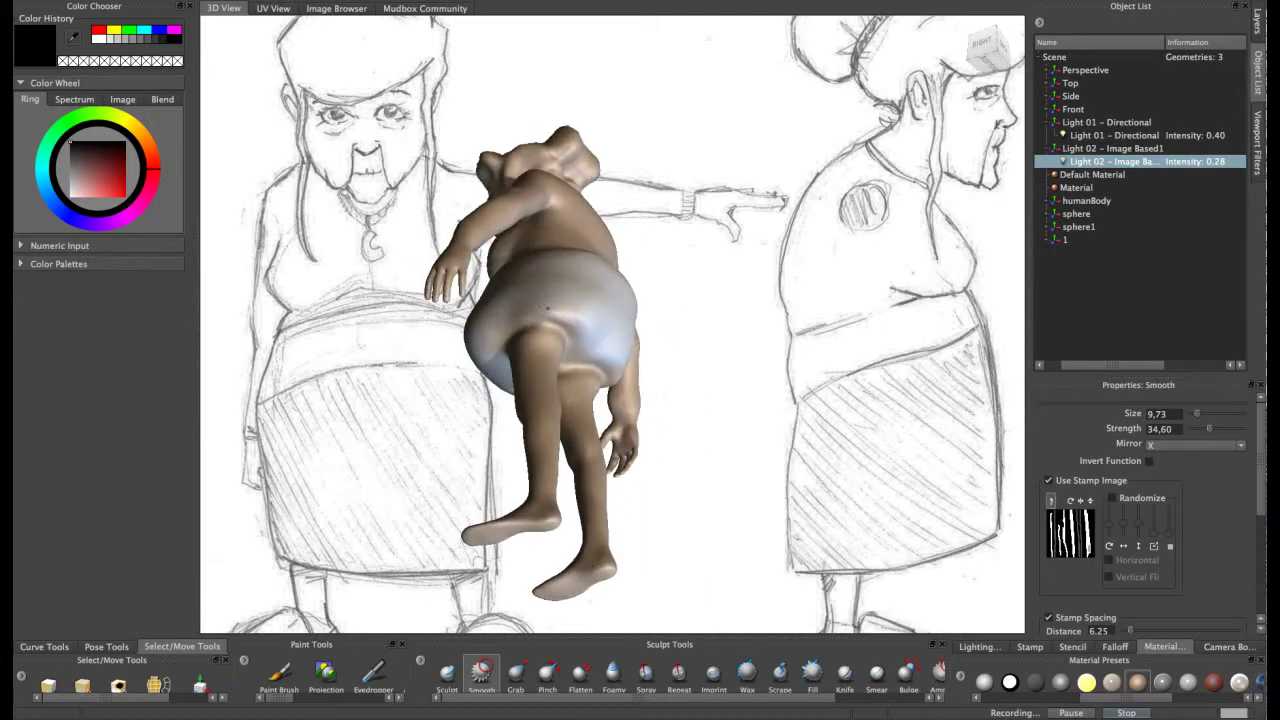
{"action": "mouse_move", "coordinate": [541, 310]}
{"action": "left_mouse_down", "text": "alt"}
{"action": "mouse_move", "coordinate": [591, 278]}
{"action": "mouse_move", "coordinate": [596, 288]}
{"action": "mouse_move", "coordinate": [550, 322]}
{"action": "left_mouse_up", "text": "alt"}
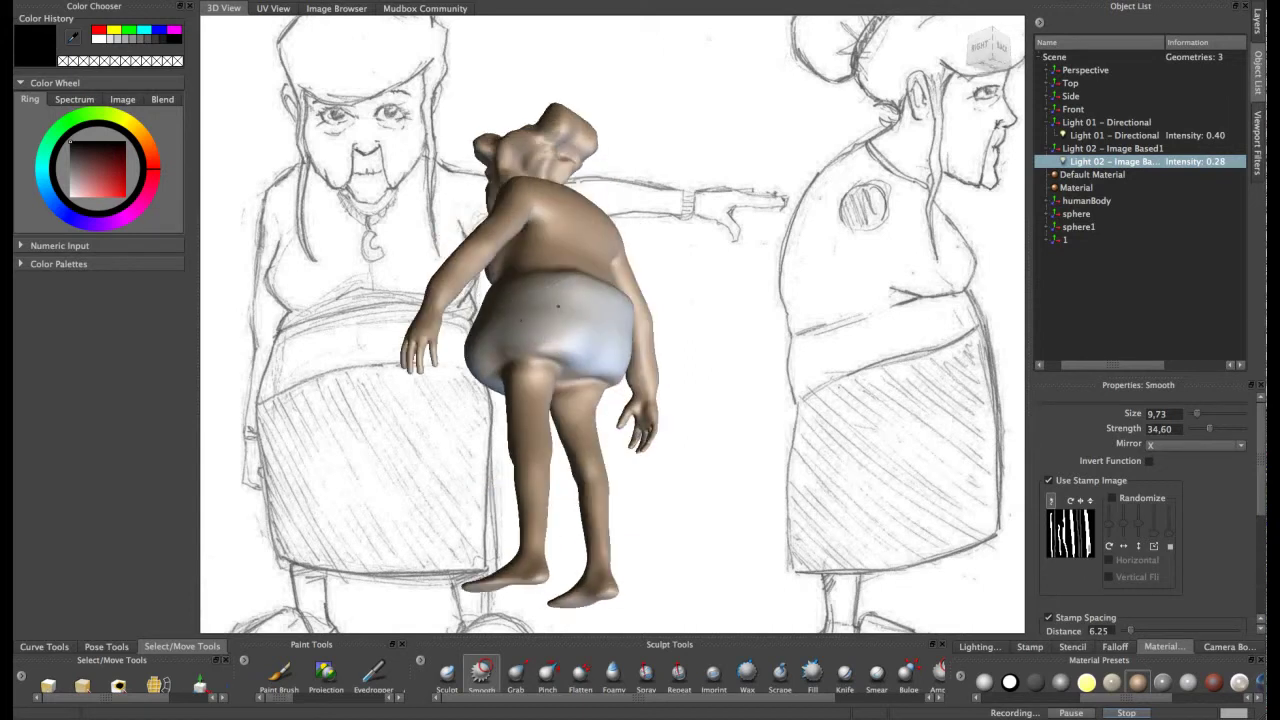
{"action": "left_click_drag", "start_coordinate": [558, 298], "coordinate": [631, 372], "text": "alt"}
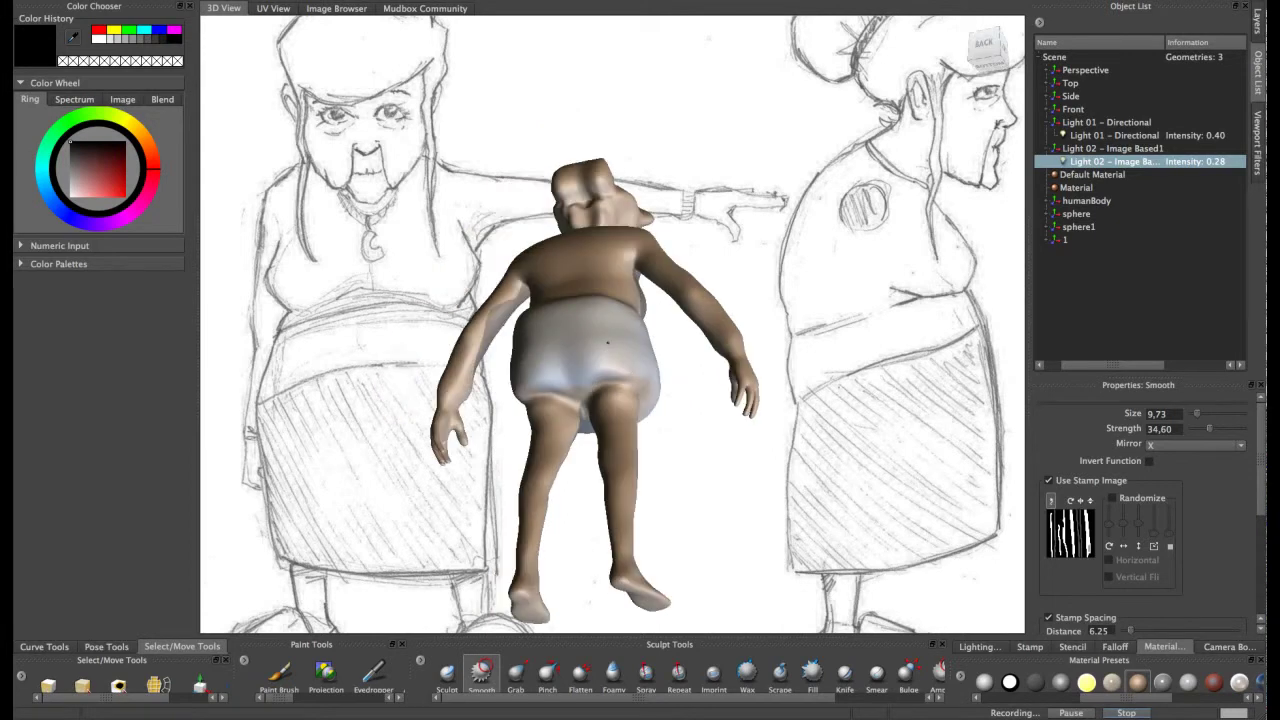
{"action": "left_click_drag", "start_coordinate": [616, 325], "coordinate": [514, 357], "text": "alt"}
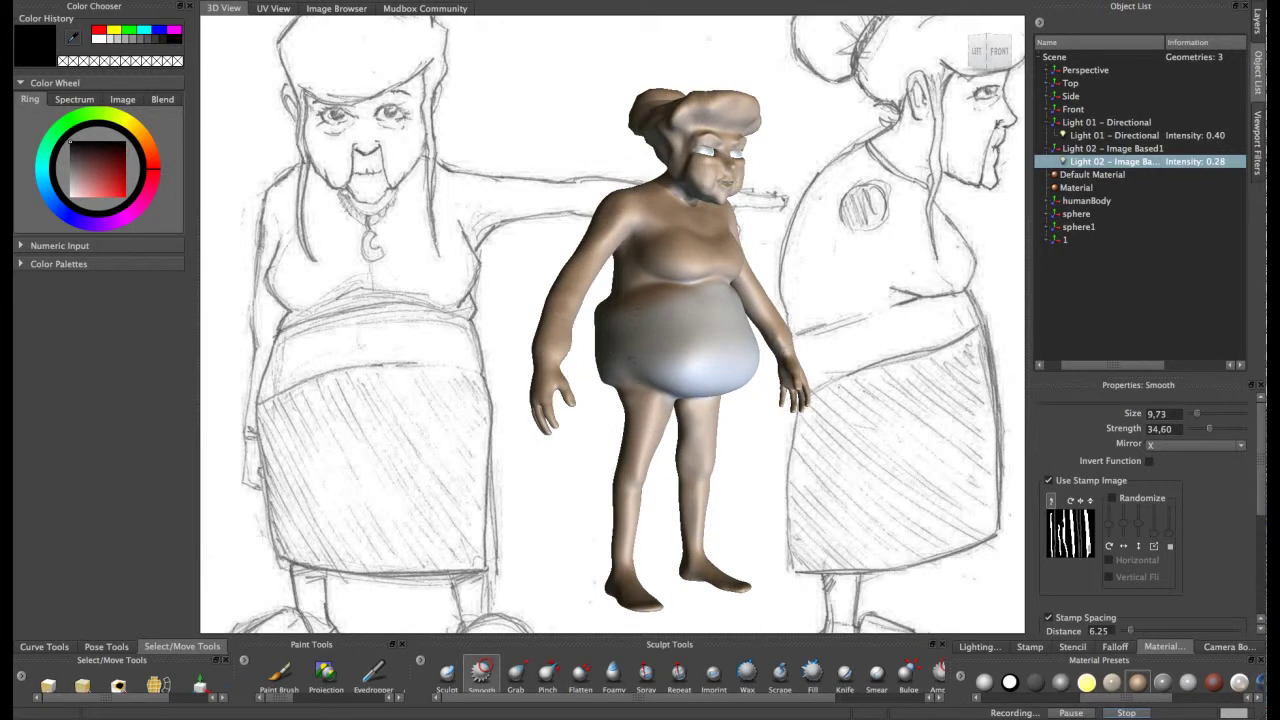
- Smooth the underside of the belly from below at size 9.73 and strength 34.60
{"action": "mouse_move", "coordinate": [676, 357]}
{"action": "left_mouse_down", "text": "alt"}
{"action": "mouse_move", "coordinate": [660, 312]}
{"action": "mouse_move", "coordinate": [620, 457]}
{"action": "mouse_move", "coordinate": [655, 305]}
{"action": "mouse_move", "coordinate": [632, 293]}
{"action": "mouse_move", "coordinate": [600, 309]}
{"action": "mouse_move", "coordinate": [584, 289]}
{"action": "mouse_move", "coordinate": [639, 344]}
{"action": "mouse_move", "coordinate": [677, 342]}
{"action": "mouse_move", "coordinate": [621, 318]}
{"action": "mouse_move", "coordinate": [626, 281]}
{"action": "left_mouse_up", "text": "alt"}
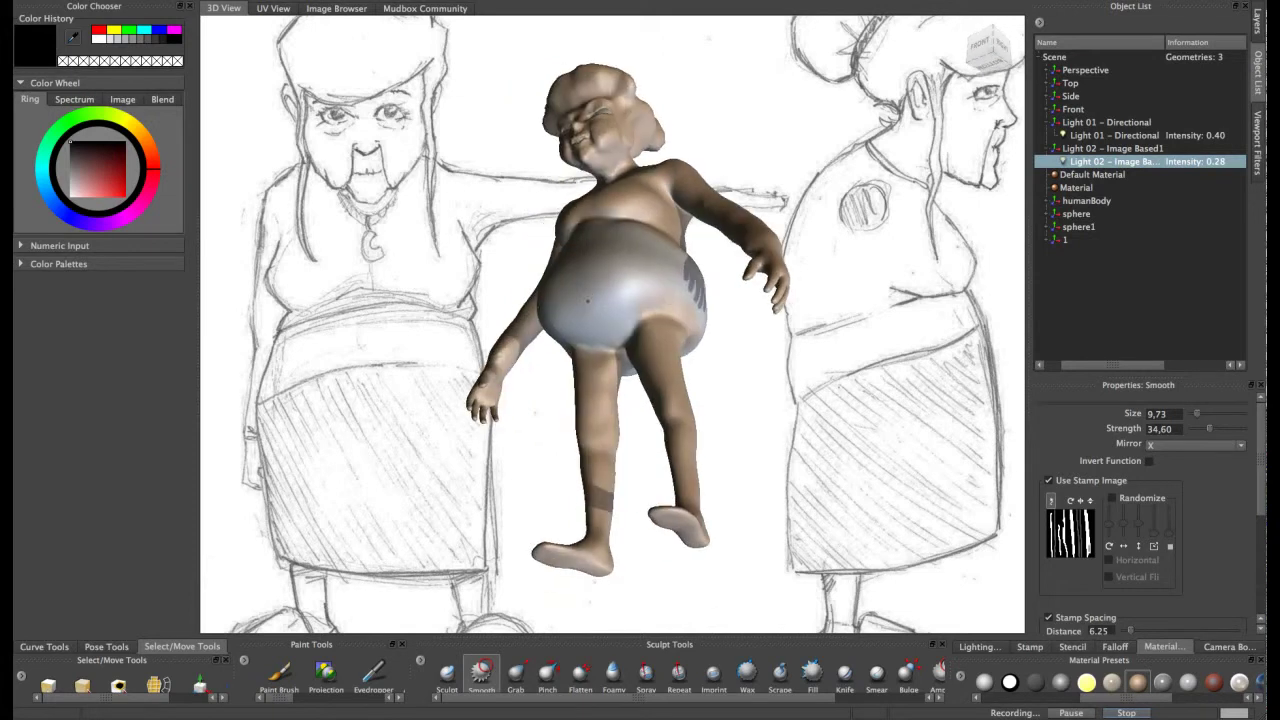
{"action": "left_click_drag", "start_coordinate": [616, 302], "coordinate": [614, 271], "text": "alt"}
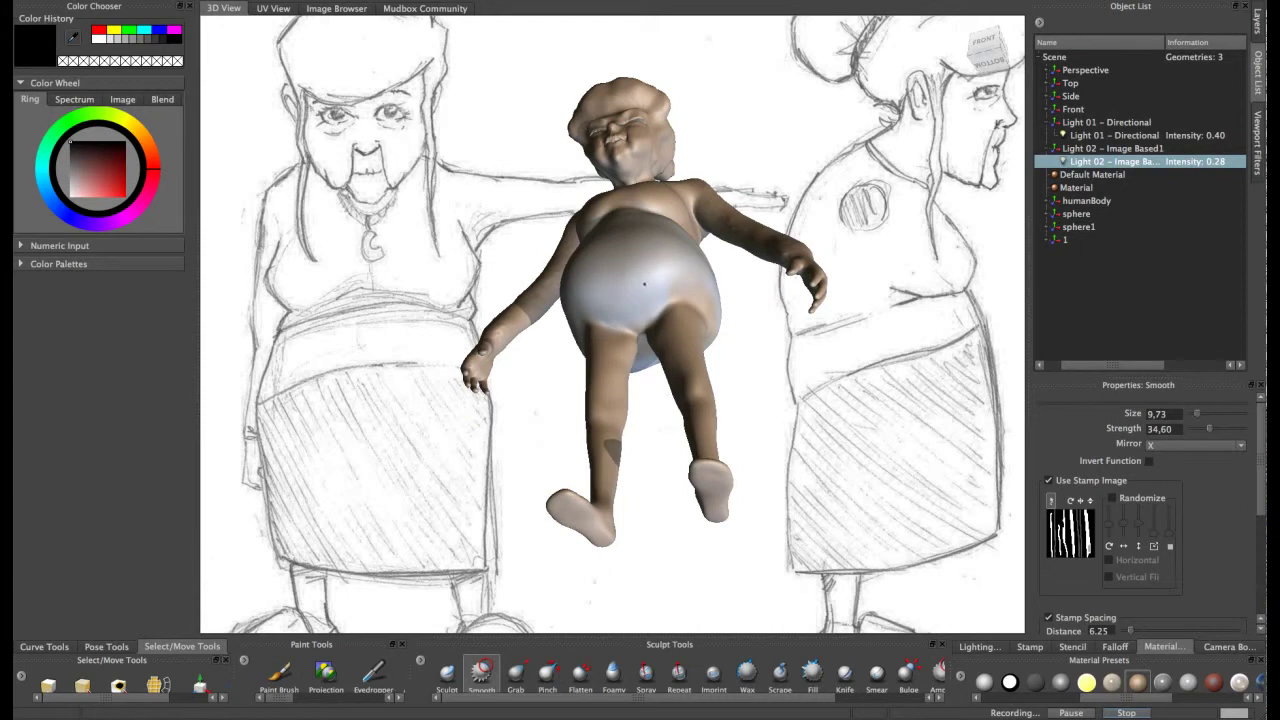
{"action": "left_click_drag", "start_coordinate": [648, 251], "coordinate": [652, 329], "text": "alt"}
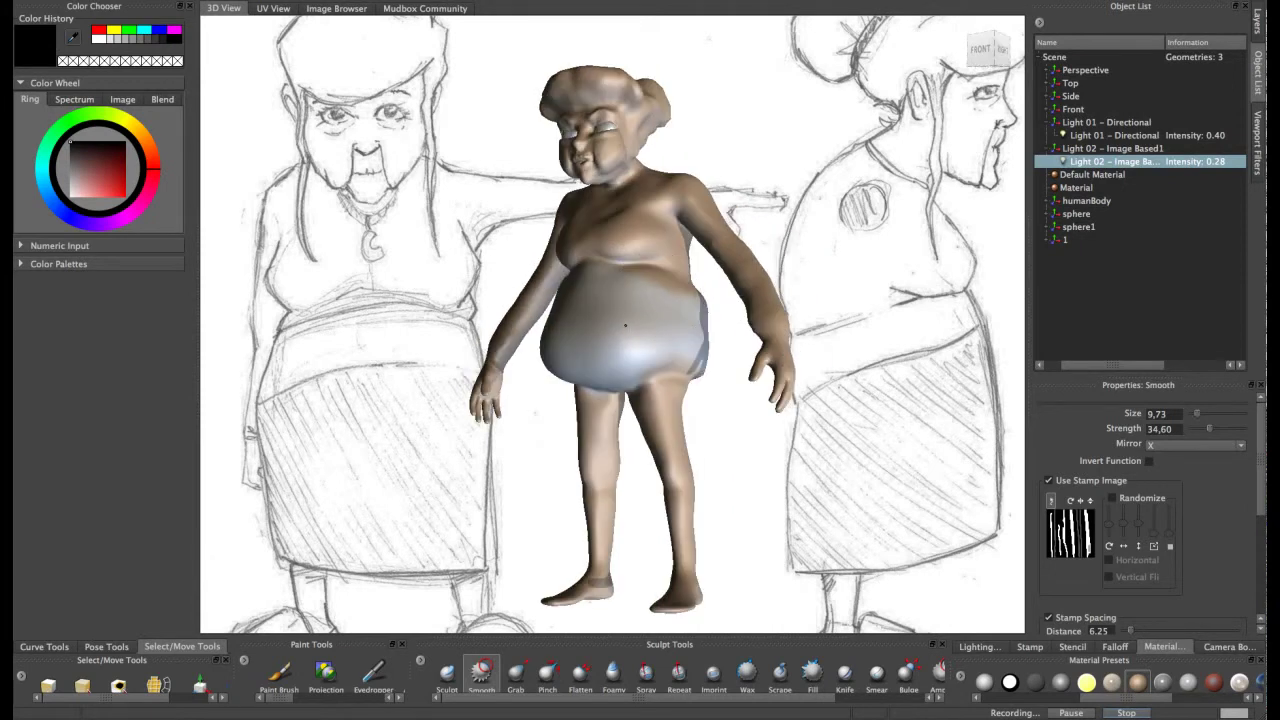
- Adjust the character's side profile around the head with the Grab brush at size 9.73 and strength 100
{"action": "mouse_move", "coordinate": [656, 349]}
{"action": "left_mouse_down", "text": "alt"}
{"action": "mouse_move", "coordinate": [586, 366]}
{"action": "mouse_move", "coordinate": [606, 329]}
{"action": "left_mouse_up", "text": "alt"}
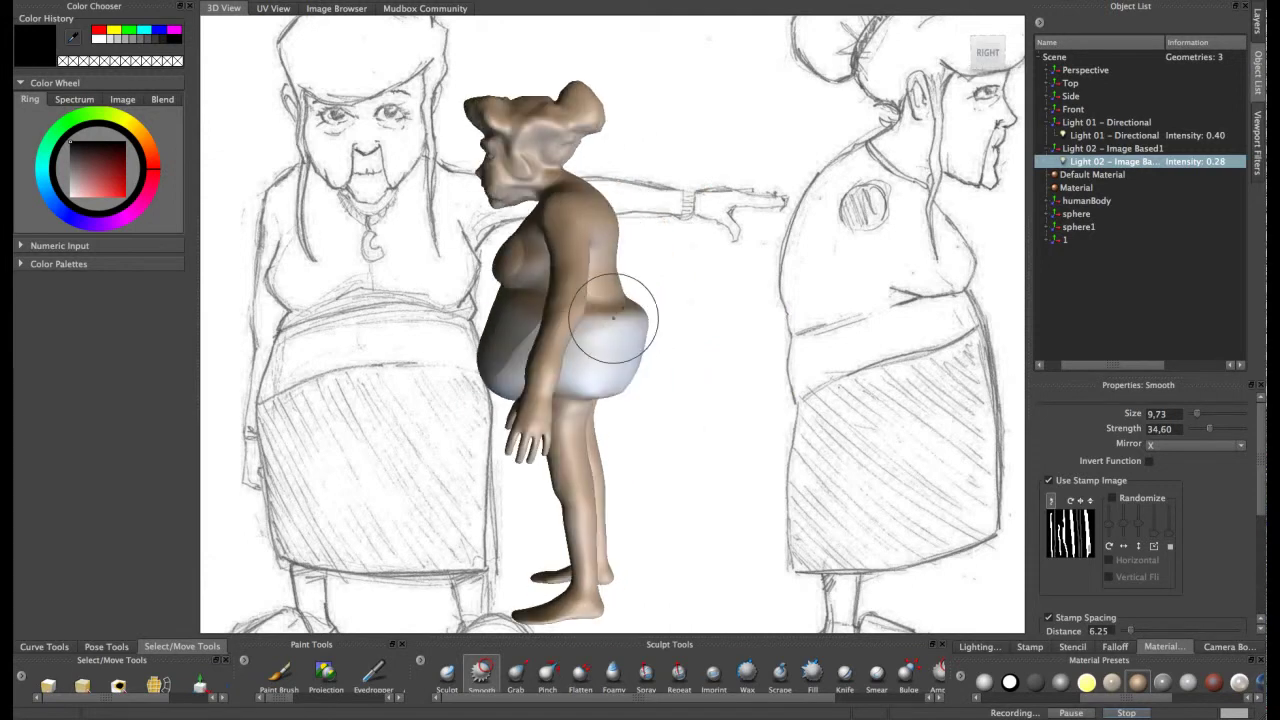
{"action": "left_click", "coordinate": [516, 672]}
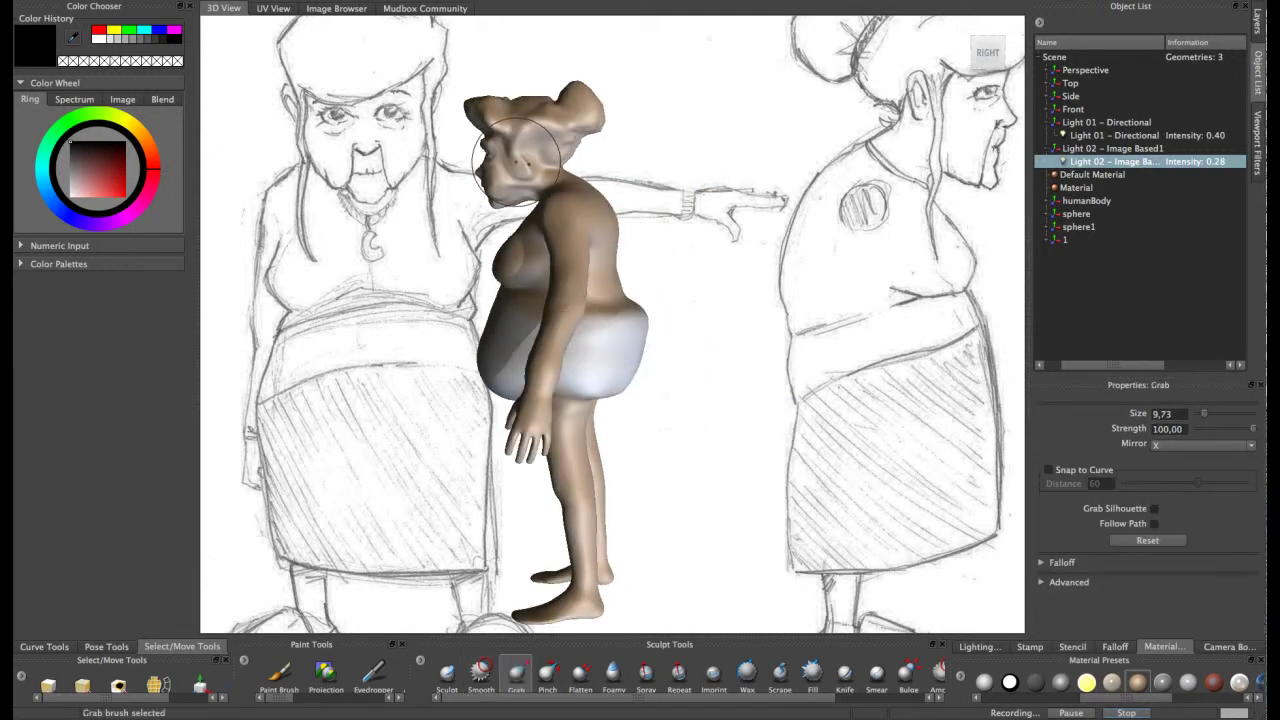
{"action": "mouse_move", "coordinate": [520, 157]}
{"action": "left_mouse_down"}
{"action": "mouse_move", "coordinate": [520, 181]}
{"action": "mouse_move", "coordinate": [517, 163]}
{"action": "mouse_move", "coordinate": [580, 165]}
{"action": "mouse_move", "coordinate": [560, 162]}
{"action": "mouse_move", "coordinate": [594, 141]}
{"action": "mouse_move", "coordinate": [732, 174]}
{"action": "mouse_move", "coordinate": [504, 170]}
{"action": "mouse_move", "coordinate": [555, 122]}
{"action": "left_mouse_up"}
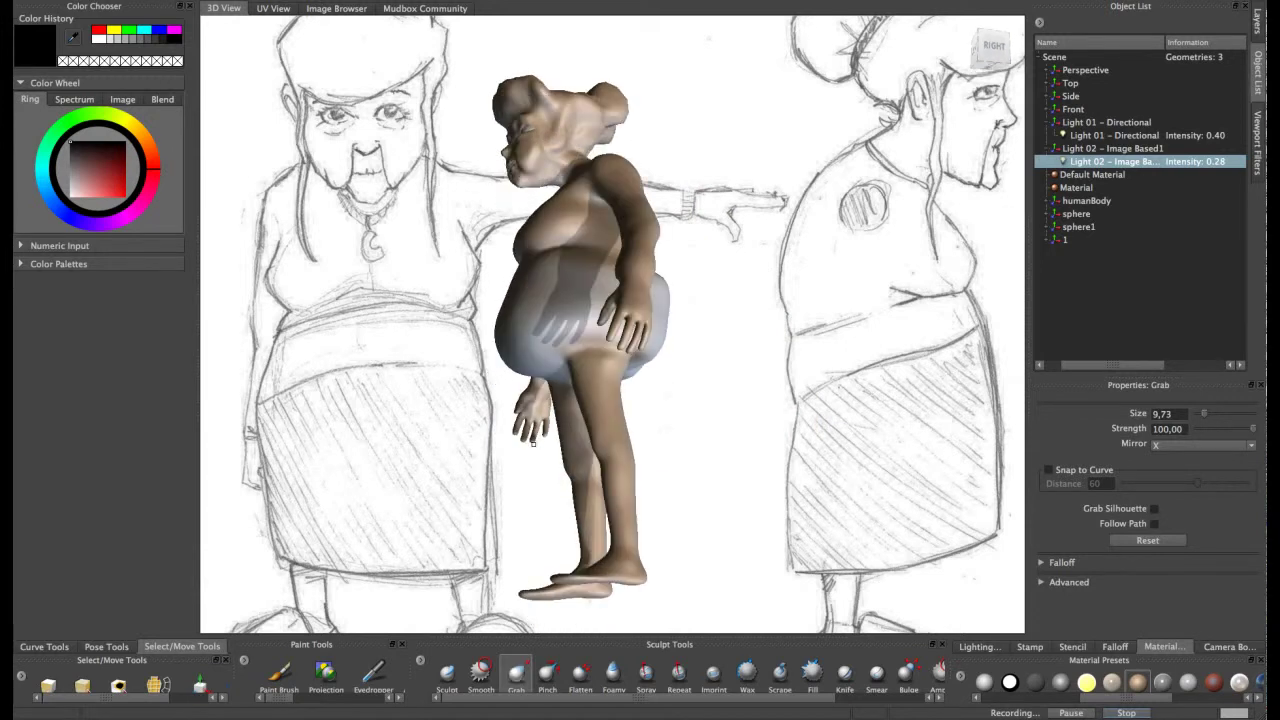
- Smooth the lower belly and its transition into the thighs with the Smooth brush at size 9.73 and strength 34.60
{"action": "left_click", "coordinate": [481, 672]}
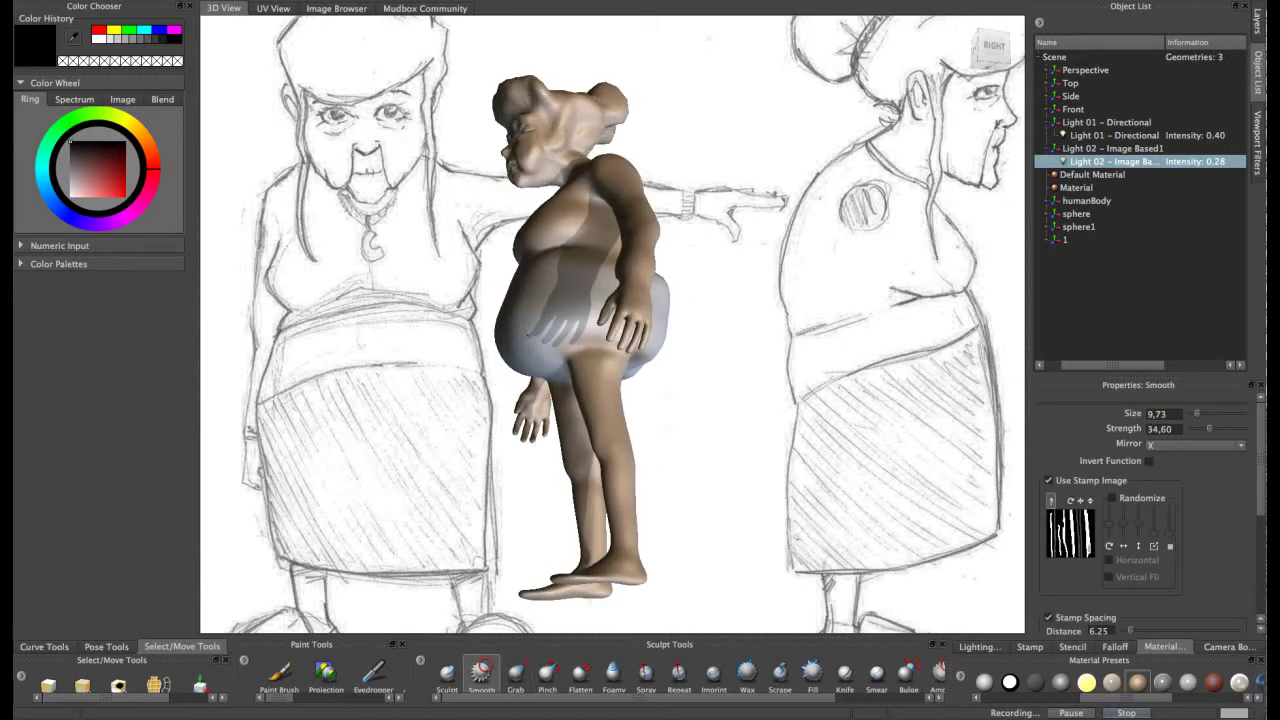
{"action": "left_click_drag", "start_coordinate": [500, 352], "coordinate": [556, 296], "text": "alt"}
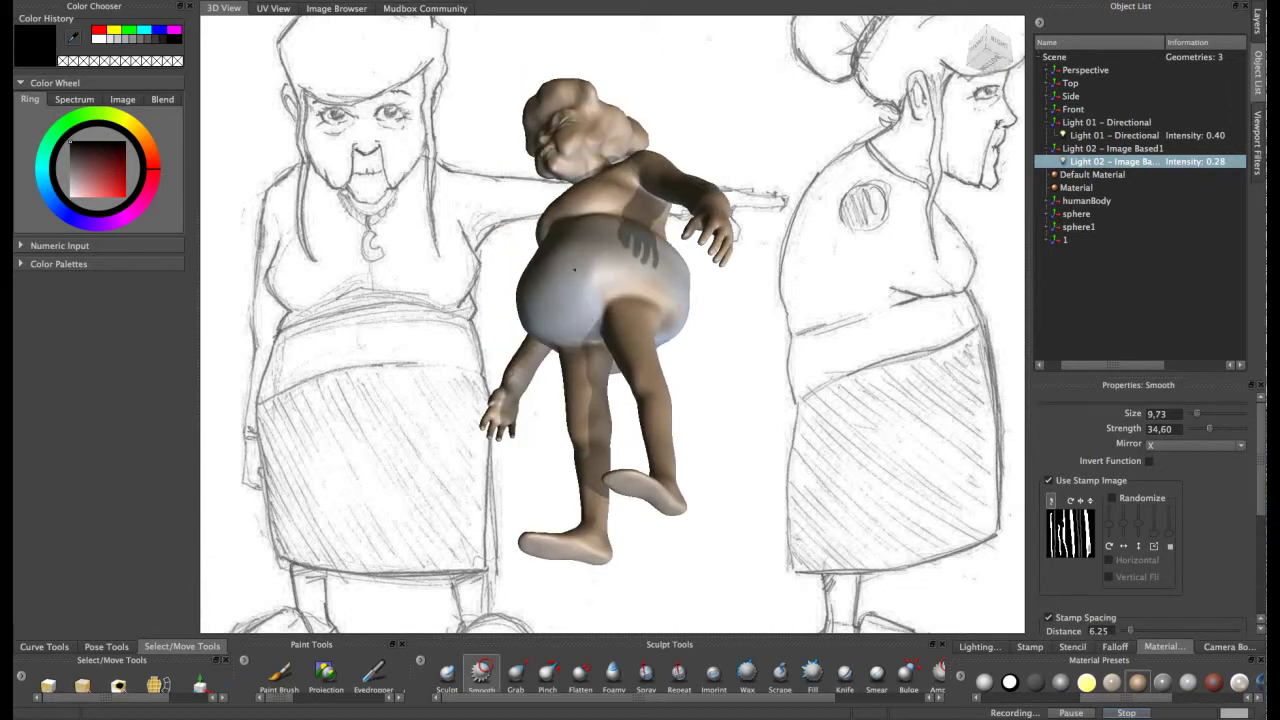
{"action": "left_click_drag", "start_coordinate": [607, 261], "coordinate": [527, 335], "text": "alt"}
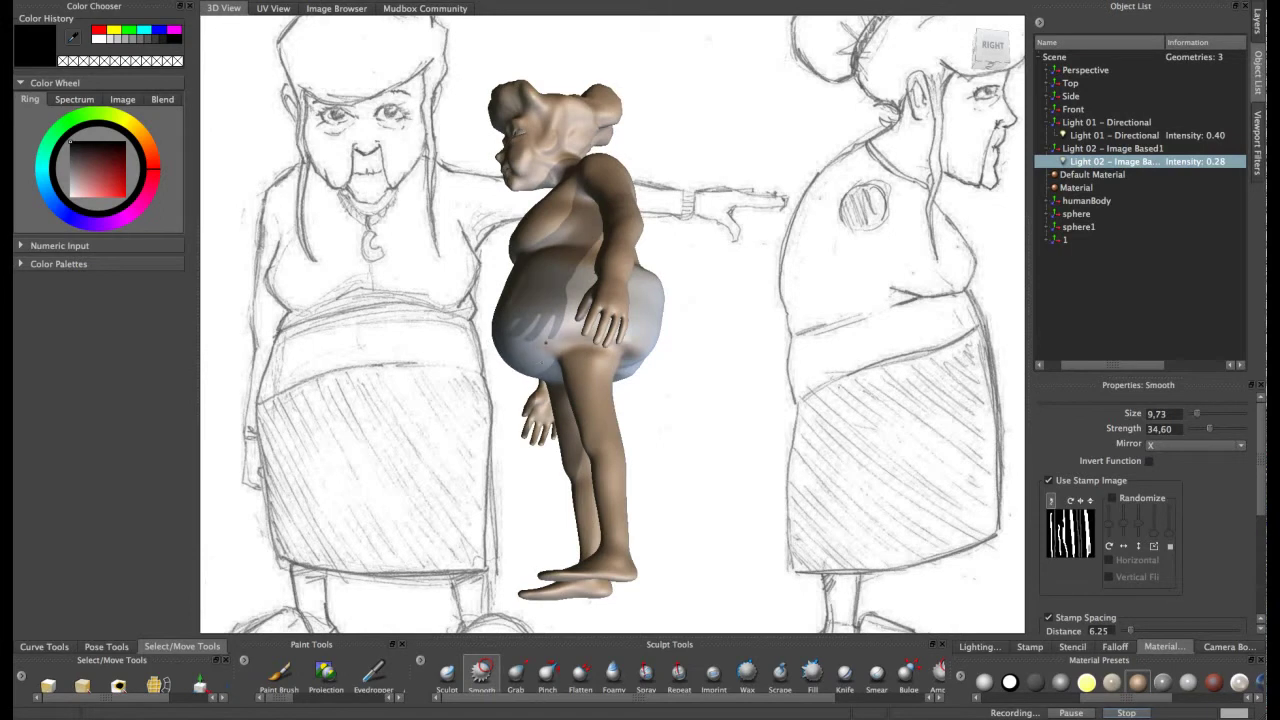
{"action": "mouse_move", "coordinate": [528, 336]}
{"action": "left_mouse_down", "text": "alt"}
{"action": "mouse_move", "coordinate": [551, 308]}
{"action": "mouse_move", "coordinate": [657, 300]}
{"action": "mouse_move", "coordinate": [670, 265]}
{"action": "mouse_move", "coordinate": [703, 330]}
{"action": "left_mouse_up", "text": "alt"}
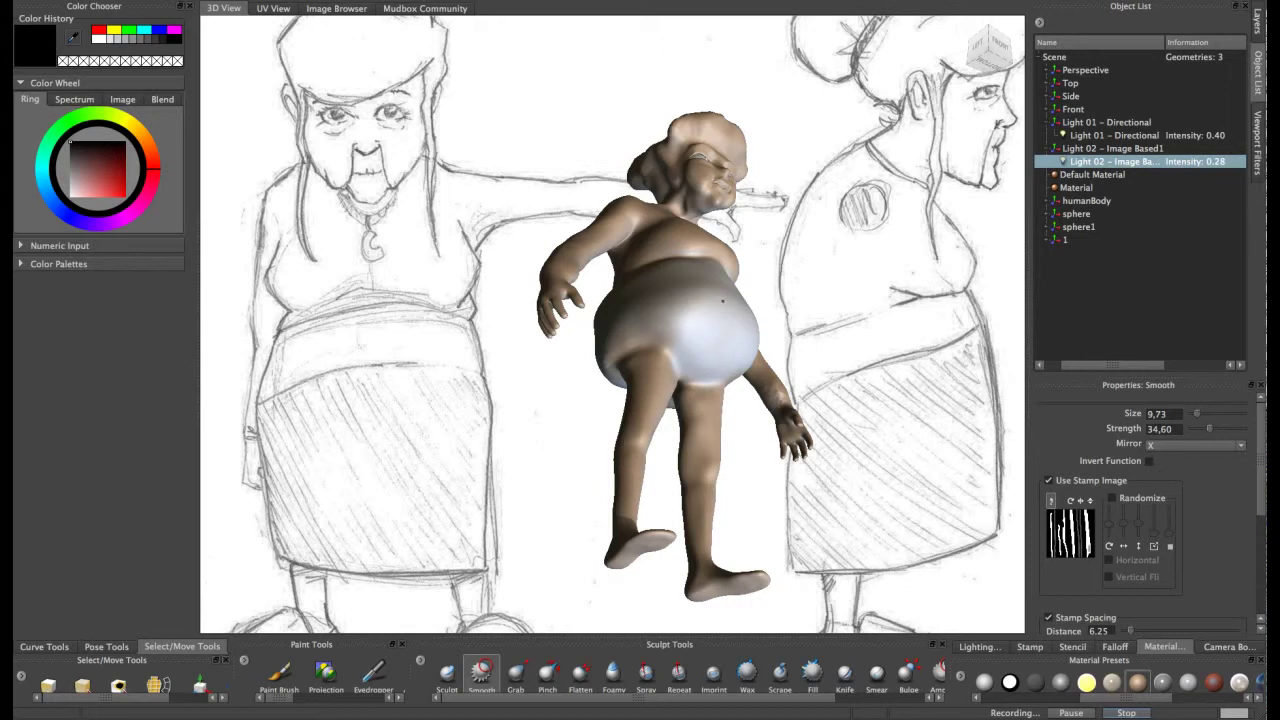
{"action": "mouse_move", "coordinate": [729, 339]}
{"action": "left_mouse_down", "text": "alt"}
{"action": "mouse_move", "coordinate": [650, 372]}
{"action": "mouse_move", "coordinate": [600, 422]}
{"action": "left_mouse_up", "text": "alt"}
{"action": "mouse_move", "coordinate": [686, 400]}
{"action": "left_mouse_down", "text": "alt"}
{"action": "mouse_move", "coordinate": [615, 394]}
{"action": "mouse_move", "coordinate": [575, 370]}
{"action": "mouse_move", "coordinate": [643, 366]}
{"action": "left_mouse_up", "text": "alt"}
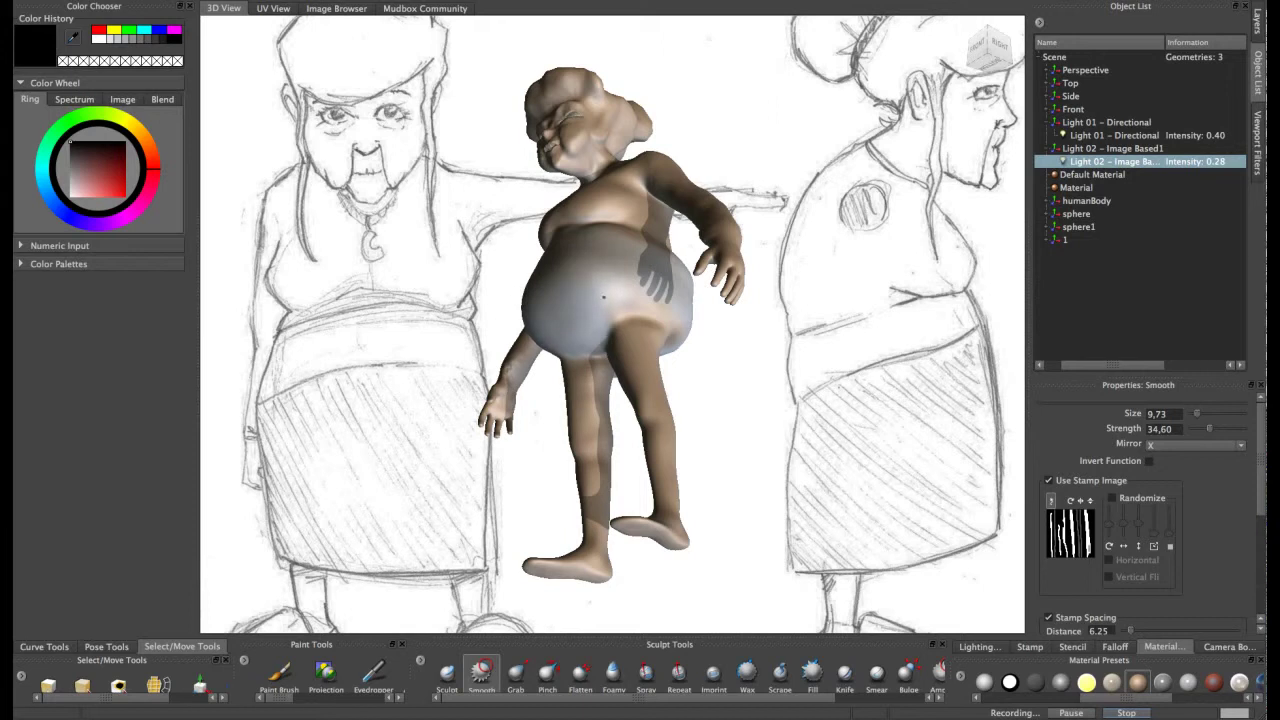
{"action": "left_click_drag", "start_coordinate": [603, 300], "coordinate": [587, 248], "text": "alt"}
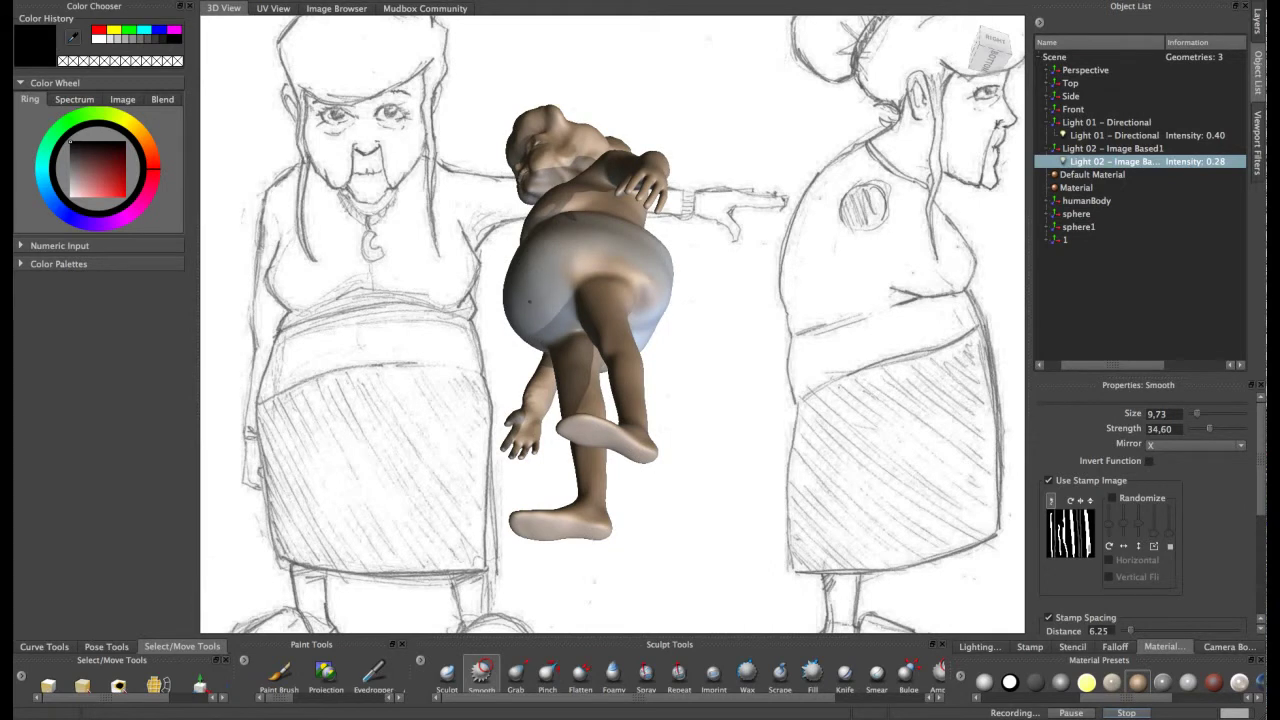
- Round off the belly's front and side contour with the Smooth brush at size 9.73 and strength 34.60
{"action": "left_click_drag", "start_coordinate": [558, 282], "coordinate": [725, 324], "text": "alt"}
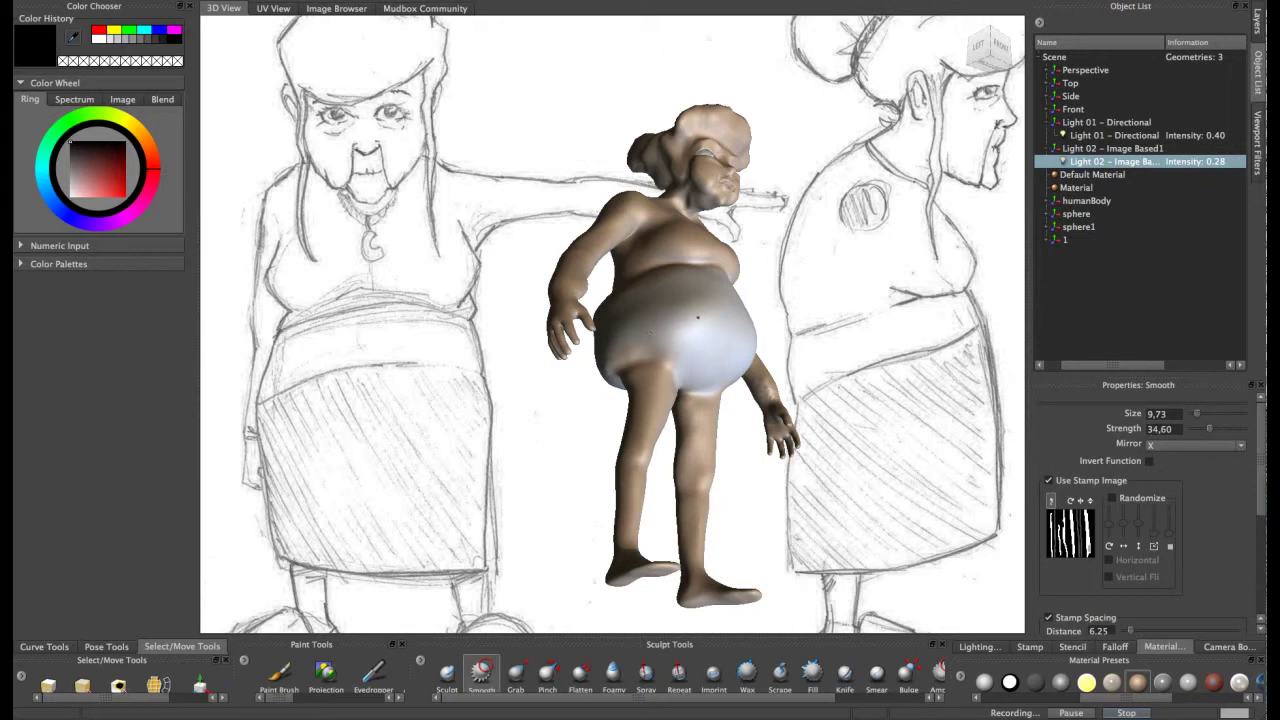
{"action": "mouse_move", "coordinate": [696, 346]}
{"action": "left_mouse_down", "text": "alt"}
{"action": "mouse_move", "coordinate": [730, 350]}
{"action": "mouse_move", "coordinate": [700, 339]}
{"action": "left_mouse_up", "text": "alt"}
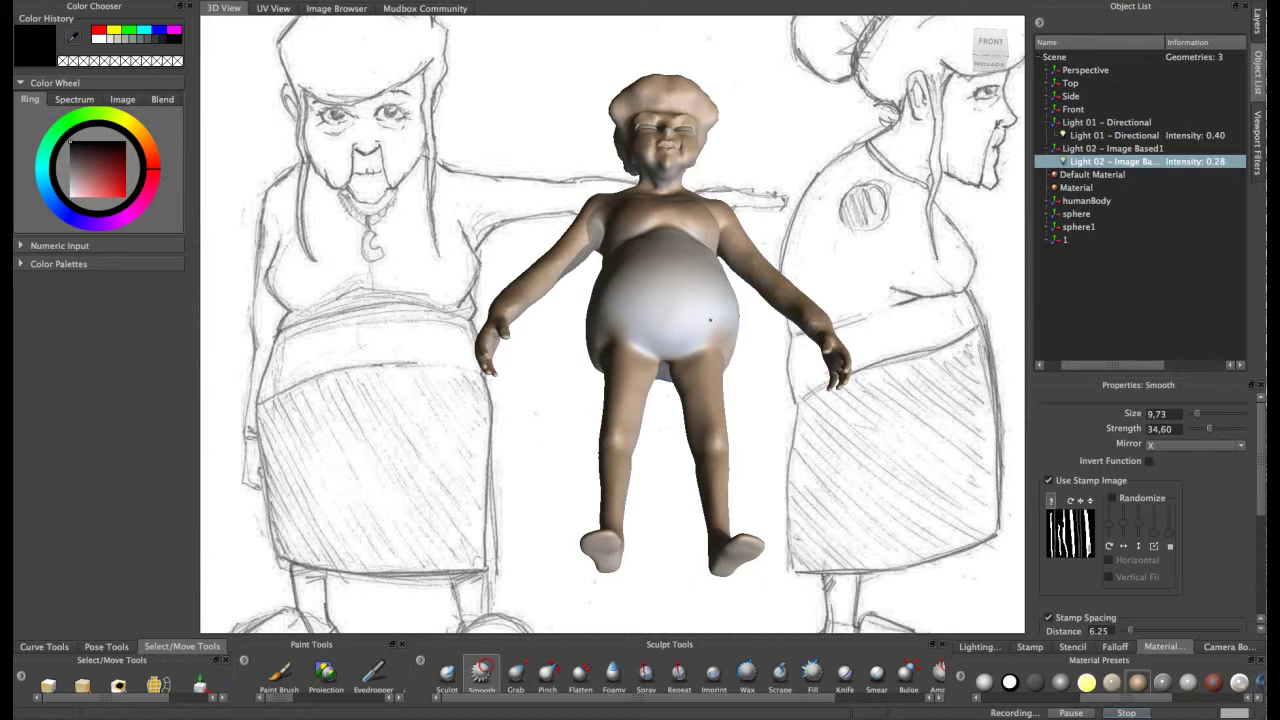
{"action": "mouse_move", "coordinate": [710, 265]}
{"action": "left_mouse_down", "text": "alt"}
{"action": "mouse_move", "coordinate": [680, 310]}
{"action": "mouse_move", "coordinate": [629, 345]}
{"action": "mouse_move", "coordinate": [626, 293]}
{"action": "left_mouse_up", "text": "alt"}
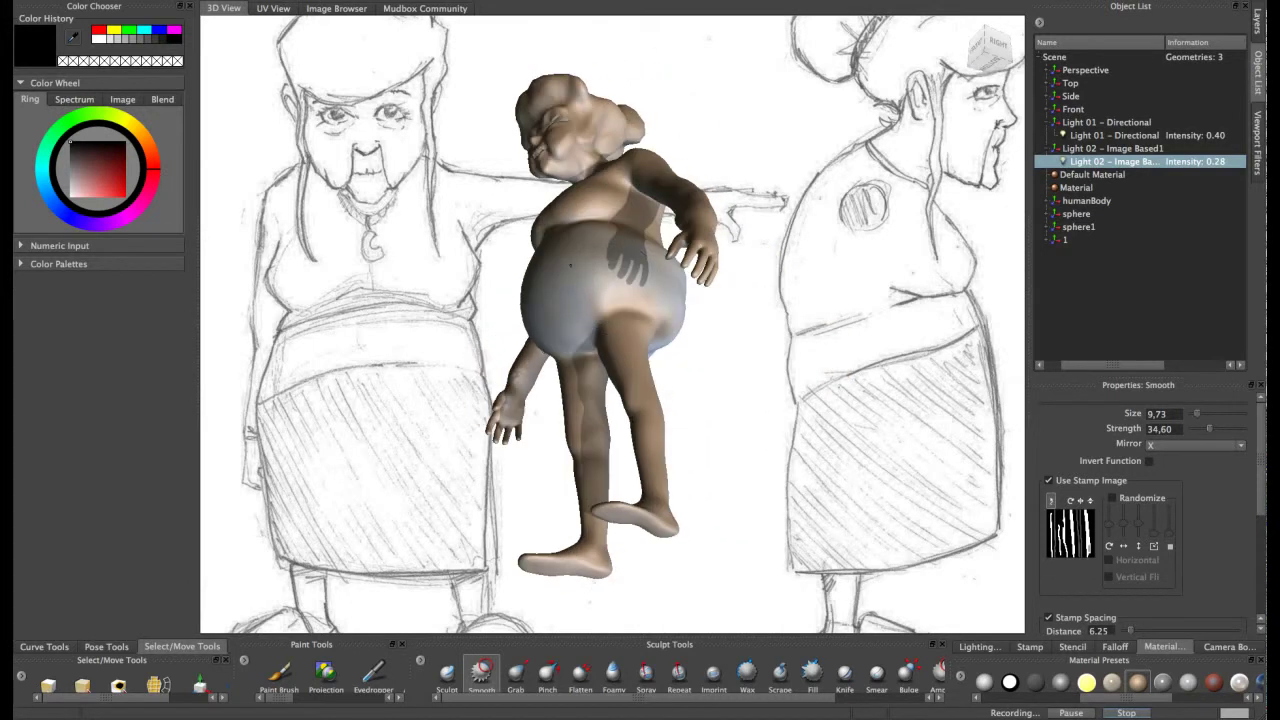
{"action": "mouse_move", "coordinate": [600, 303]}
{"action": "left_mouse_down", "text": "alt"}
{"action": "mouse_move", "coordinate": [628, 265]}
{"action": "mouse_move", "coordinate": [677, 281]}
{"action": "mouse_move", "coordinate": [704, 322]}
{"action": "mouse_move", "coordinate": [837, 349]}
{"action": "left_mouse_up", "text": "alt"}
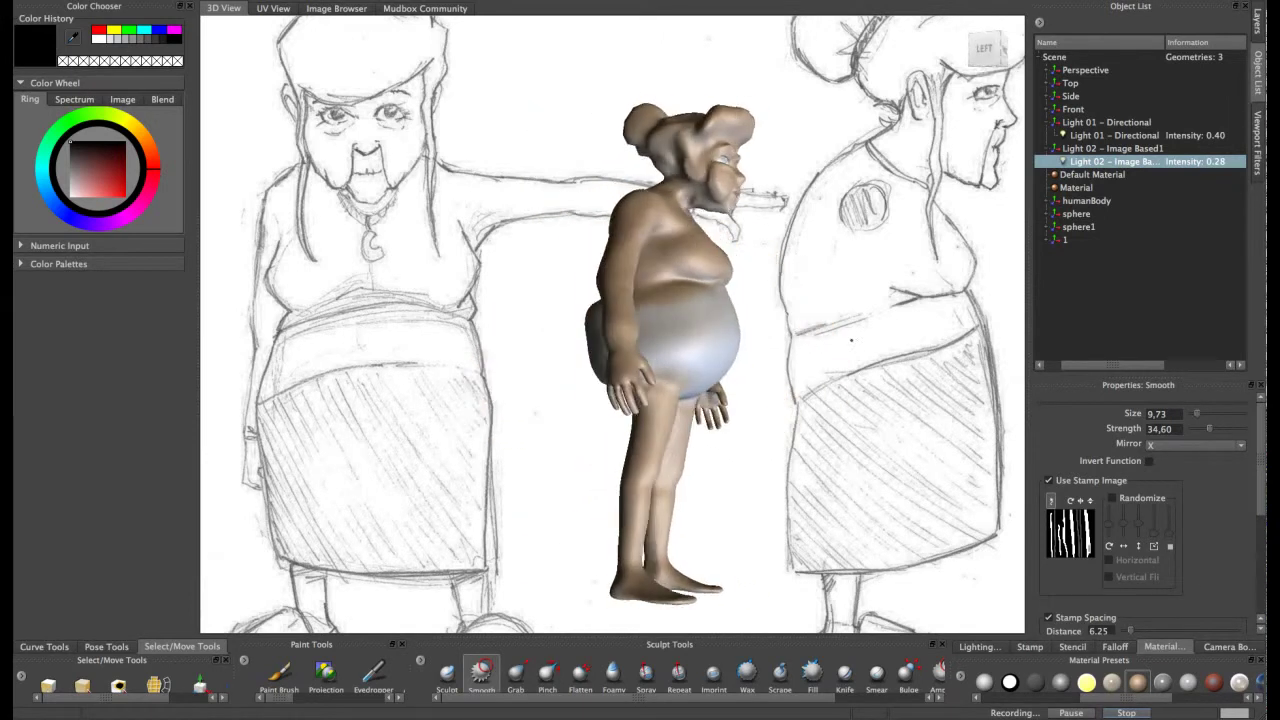
{"action": "left_click_drag", "start_coordinate": [674, 357], "coordinate": [738, 381], "text": "alt"}
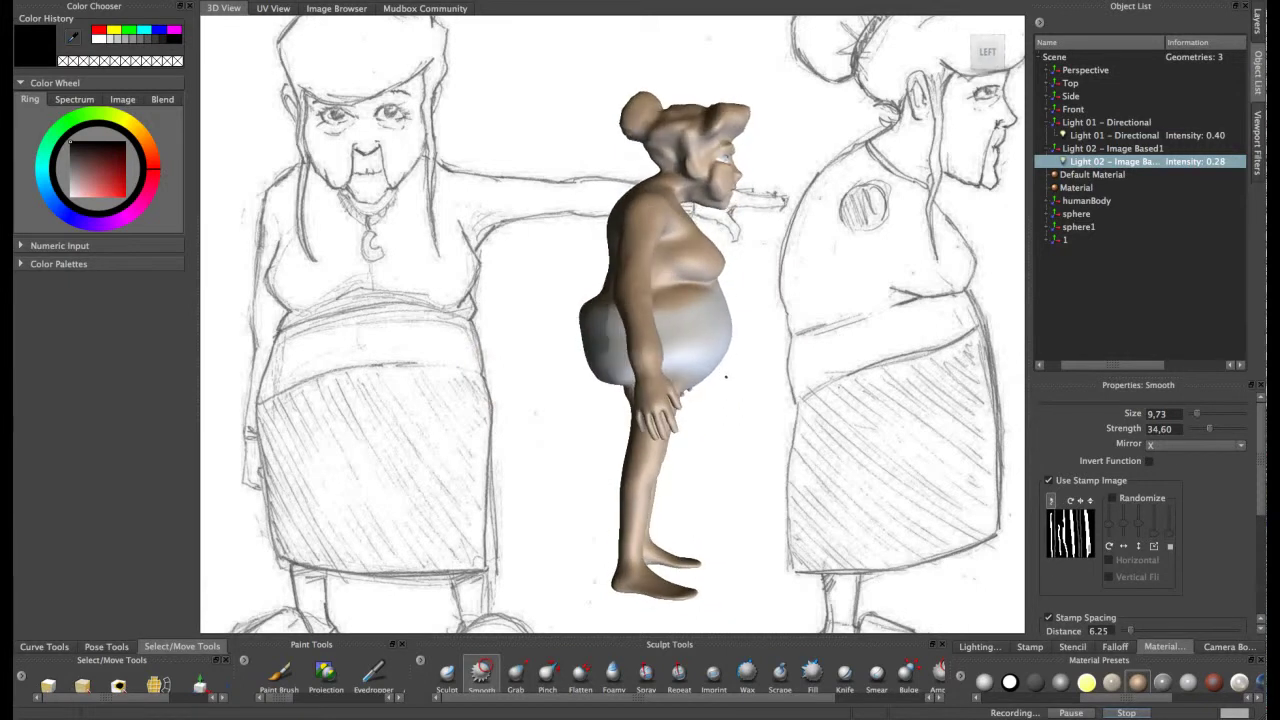
- Smooth the flanks of the belly and the groin area above the legs at size 9.73 and strength 34.60
{"action": "left_click_drag", "start_coordinate": [737, 384], "coordinate": [686, 309], "text": "alt"}
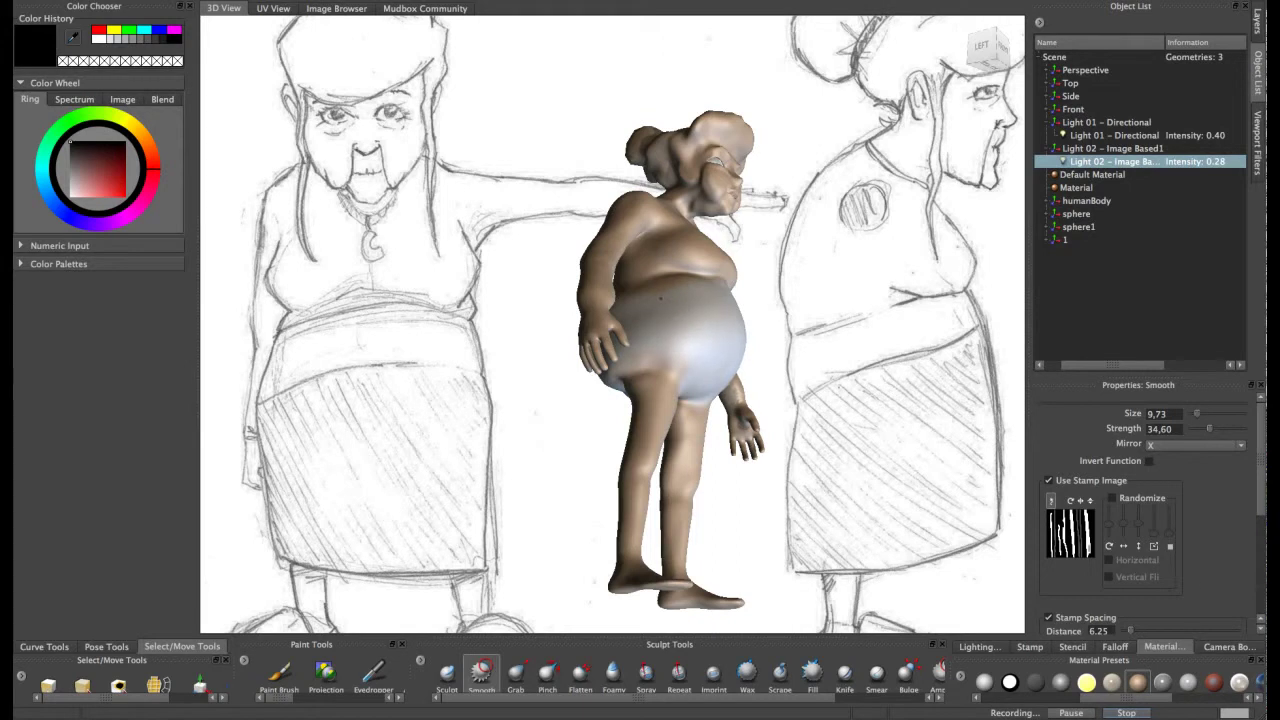
{"action": "left_click_drag", "start_coordinate": [663, 333], "coordinate": [688, 357], "text": "alt"}
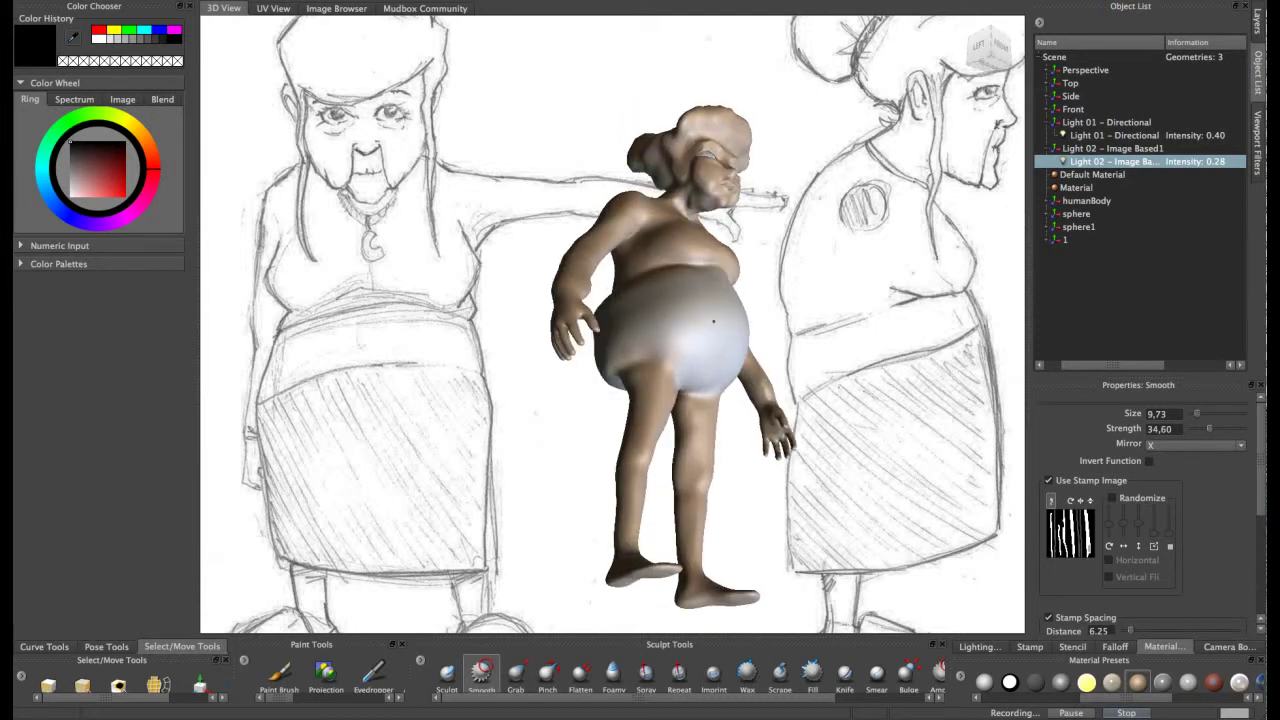
{"action": "left_click_drag", "start_coordinate": [714, 348], "coordinate": [694, 306], "text": "alt"}
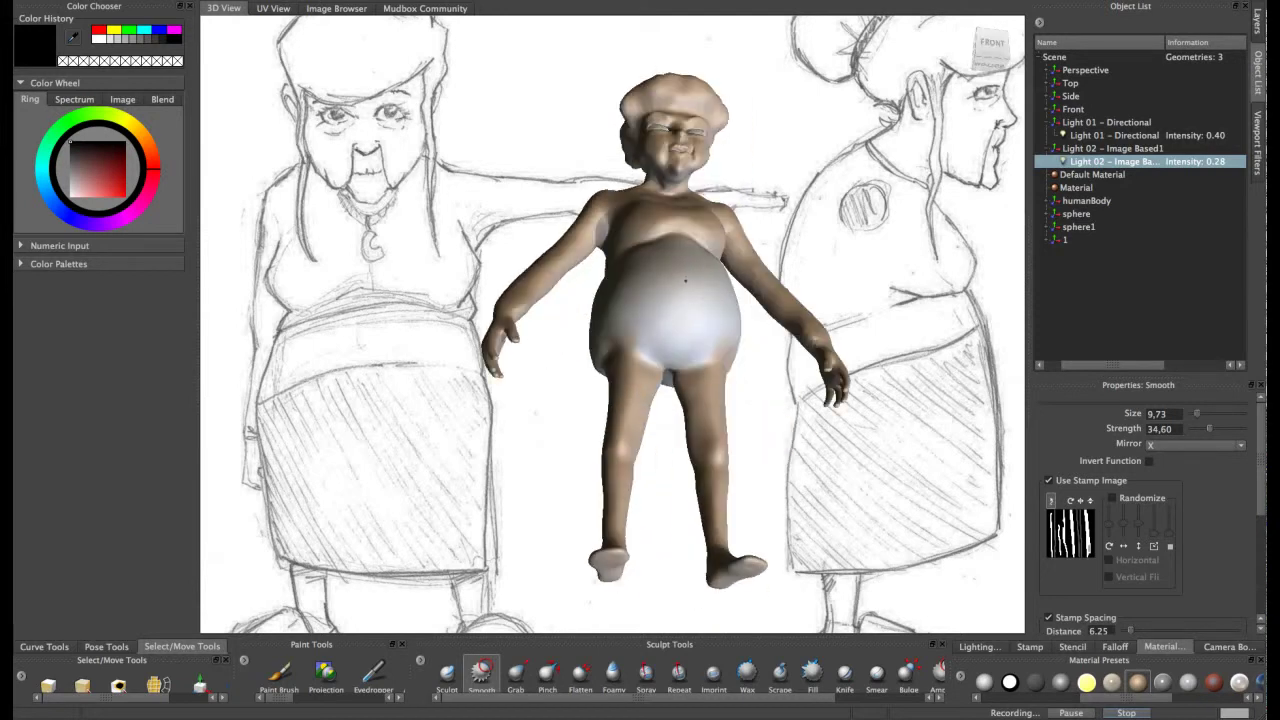
{"action": "left_click_drag", "start_coordinate": [723, 324], "coordinate": [700, 314], "text": "alt"}
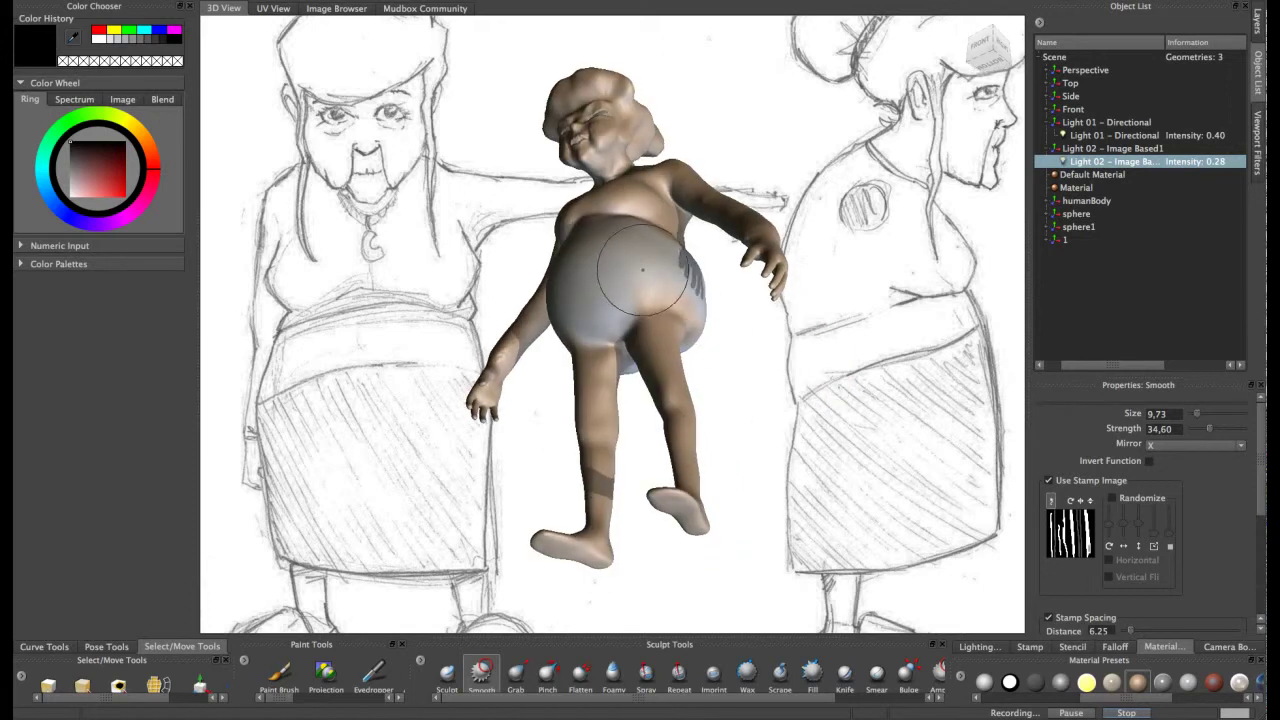
{"action": "left_click_drag", "start_coordinate": [686, 304], "coordinate": [635, 282], "text": "alt"}
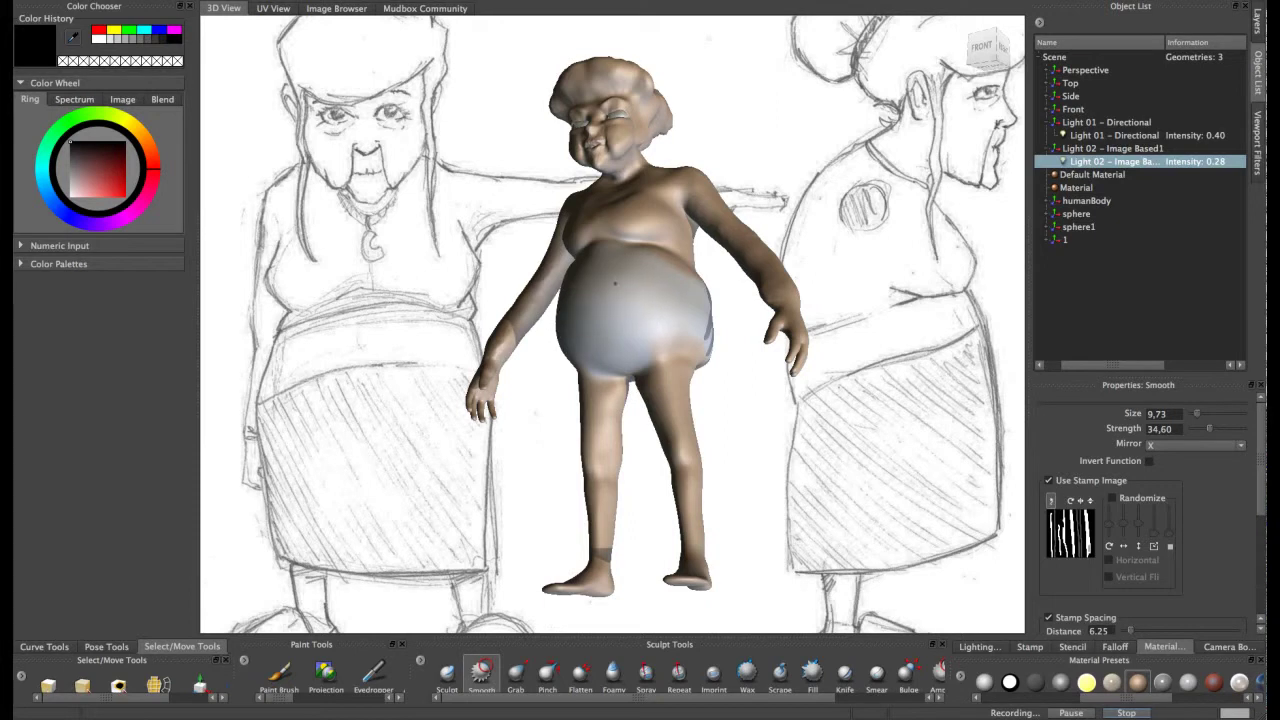
{"action": "left_click_drag", "start_coordinate": [645, 280], "coordinate": [619, 325], "text": "alt"}
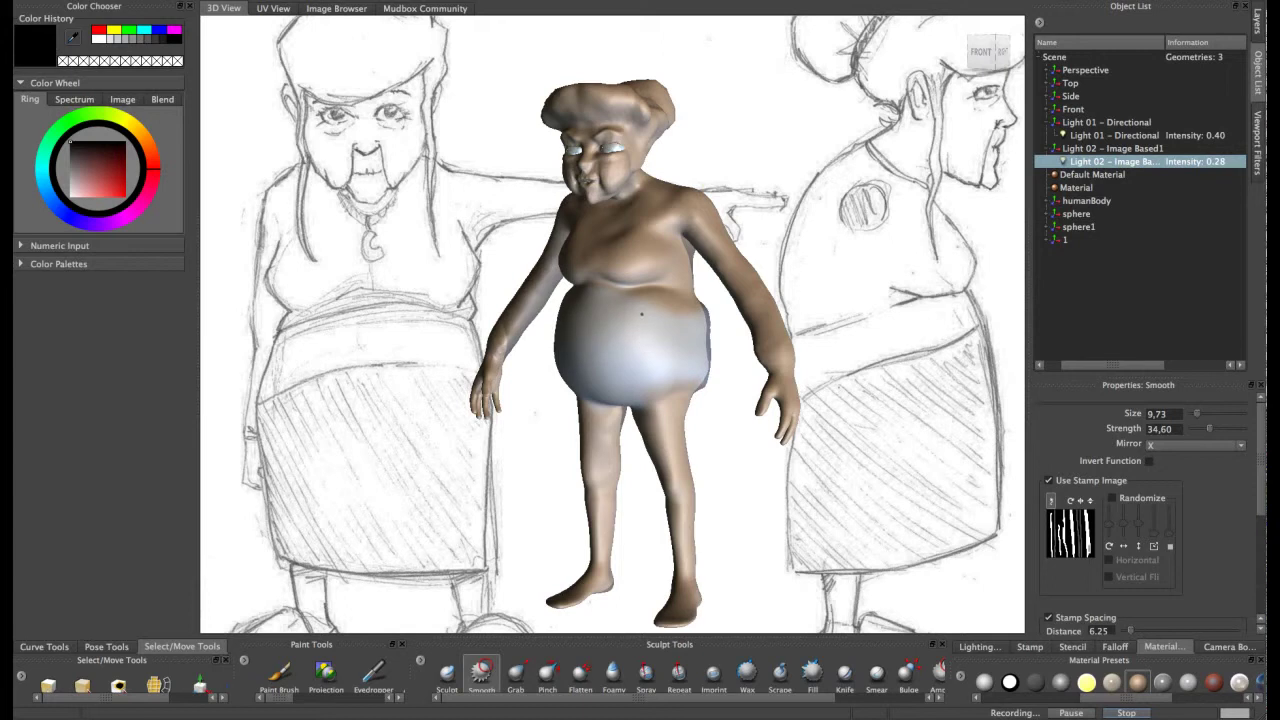
- Smooth the hips, waistline and buttocks around the side and back of the body with the Smooth brush at size 9.73 and strength 34.60
{"action": "left_click_drag", "start_coordinate": [666, 353], "coordinate": [718, 295], "text": "alt"}
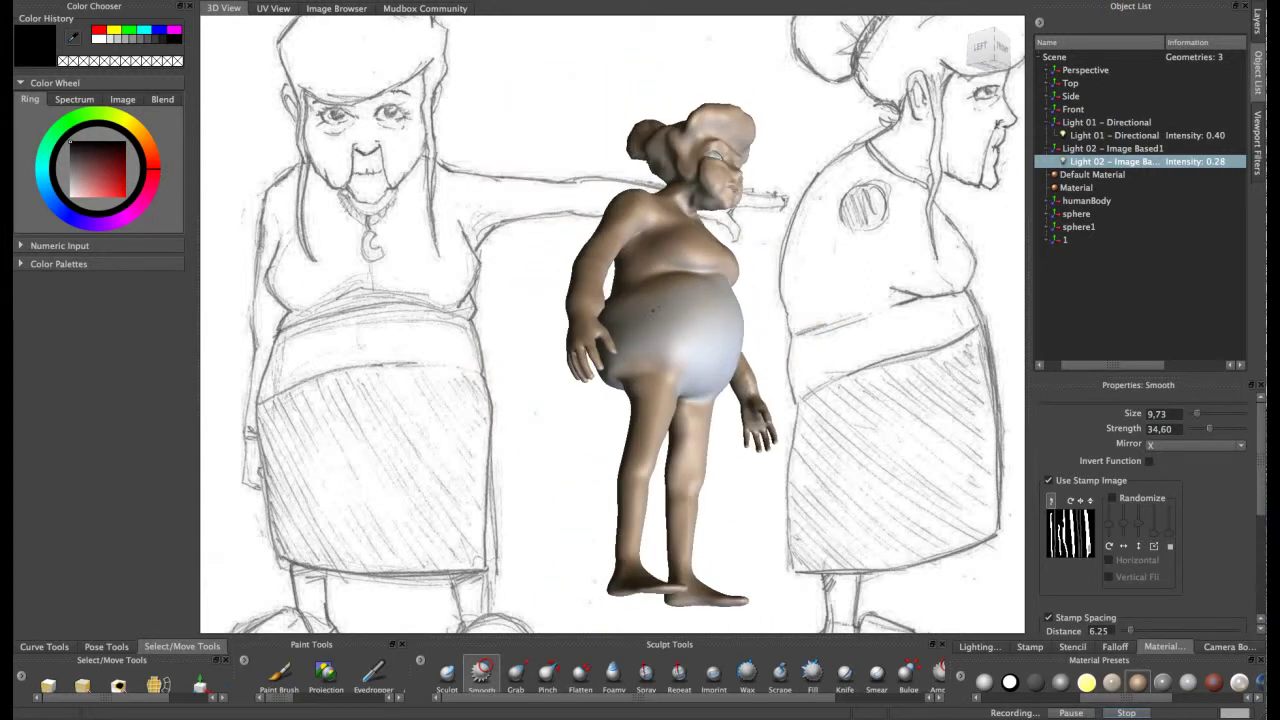
{"action": "left_click_drag", "start_coordinate": [612, 335], "coordinate": [677, 343], "text": "alt"}
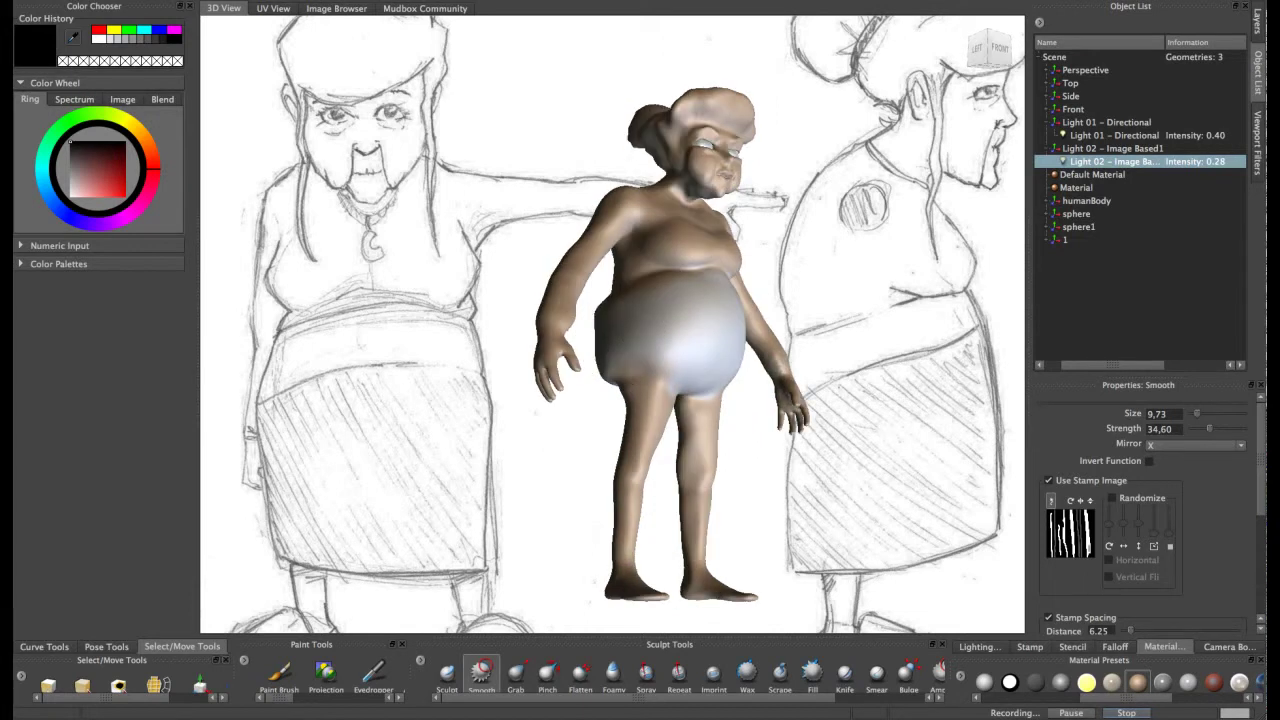
{"action": "left_click_drag", "start_coordinate": [677, 343], "coordinate": [619, 347], "text": "alt"}
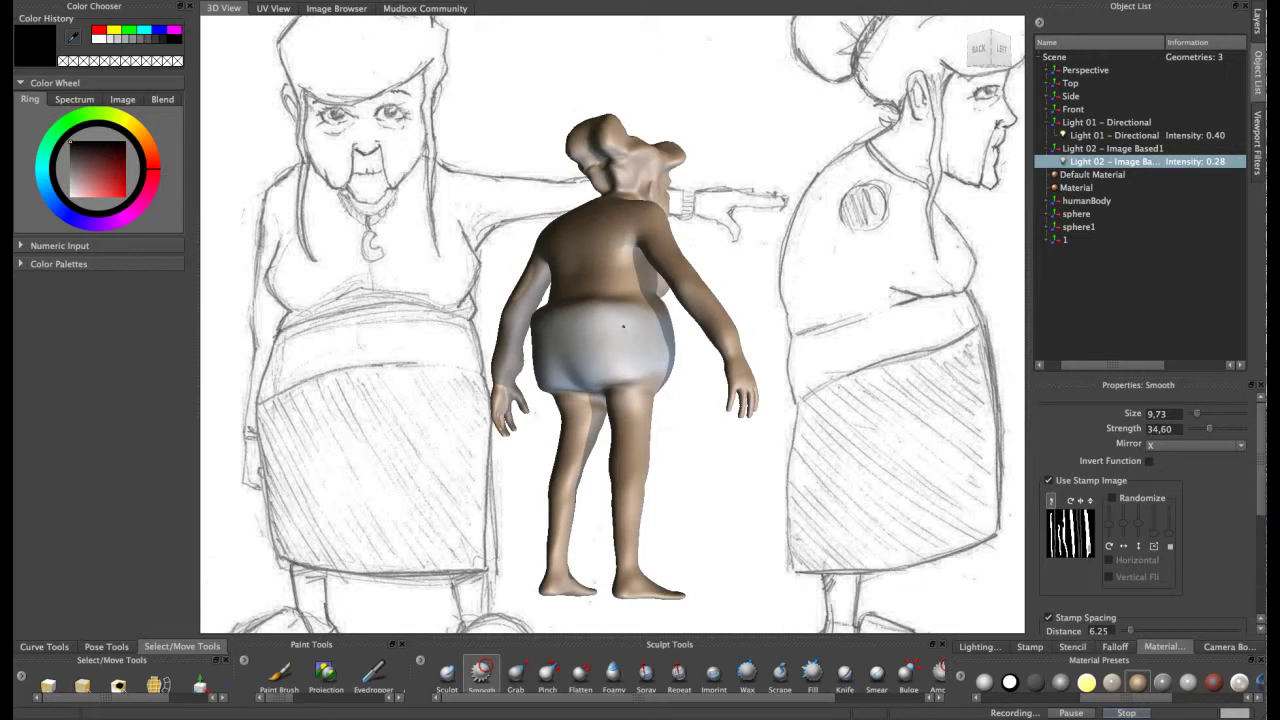
{"action": "left_click_drag", "start_coordinate": [681, 317], "coordinate": [588, 303], "text": "alt"}
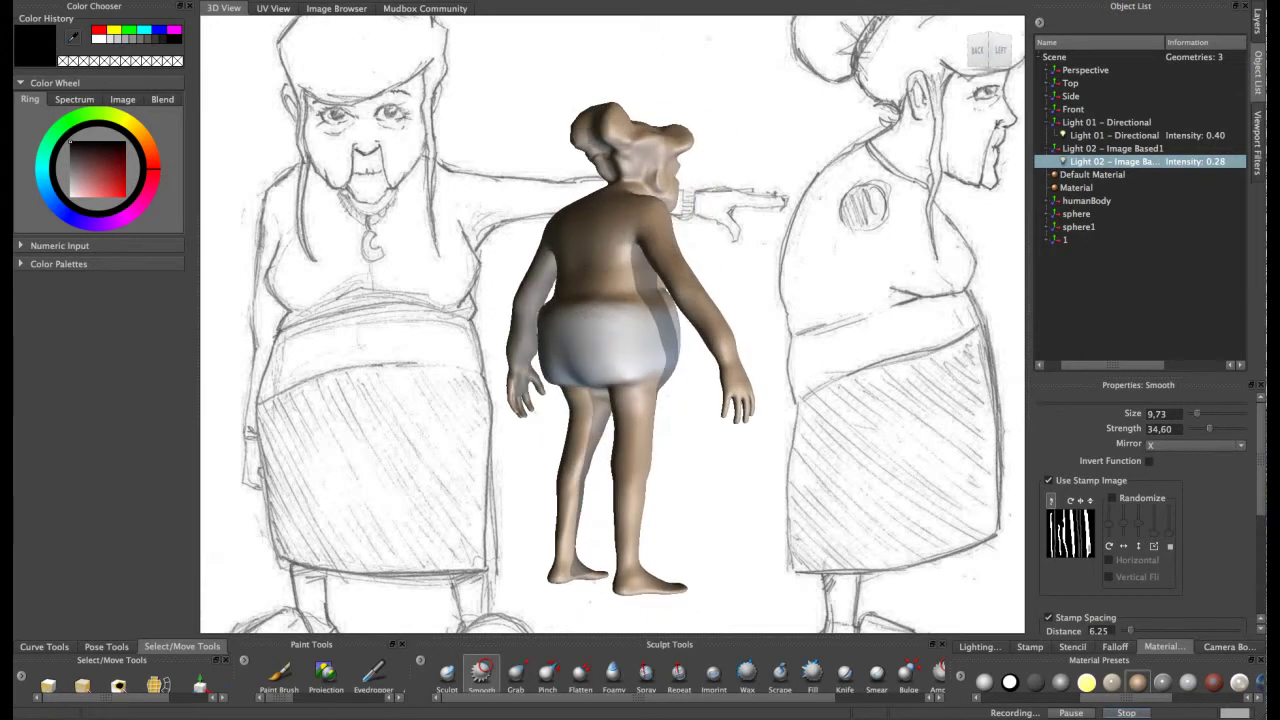
{"action": "left_click_drag", "start_coordinate": [633, 351], "coordinate": [564, 321], "text": "alt"}
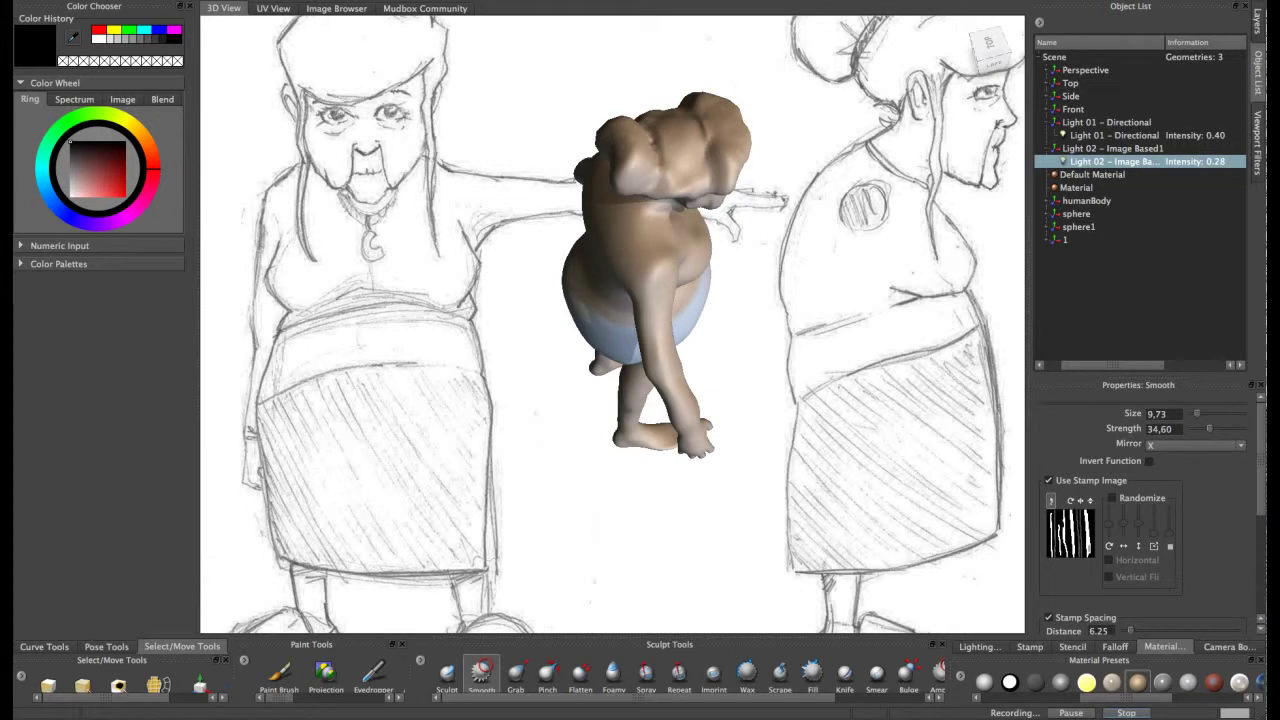
{"action": "mouse_move", "coordinate": [592, 402]}
{"action": "left_mouse_down", "text": "alt"}
{"action": "mouse_move", "coordinate": [587, 308]}
{"action": "mouse_move", "coordinate": [555, 338]}
{"action": "left_mouse_up", "text": "alt"}
- Flatten the lower back and the back of the buttocks with the Flatten brush at size 9.73 and strength 15
{"action": "left_click", "coordinate": [580, 672]}
{"action": "left_click_drag", "start_coordinate": [615, 270], "coordinate": [543, 357], "text": "alt"}
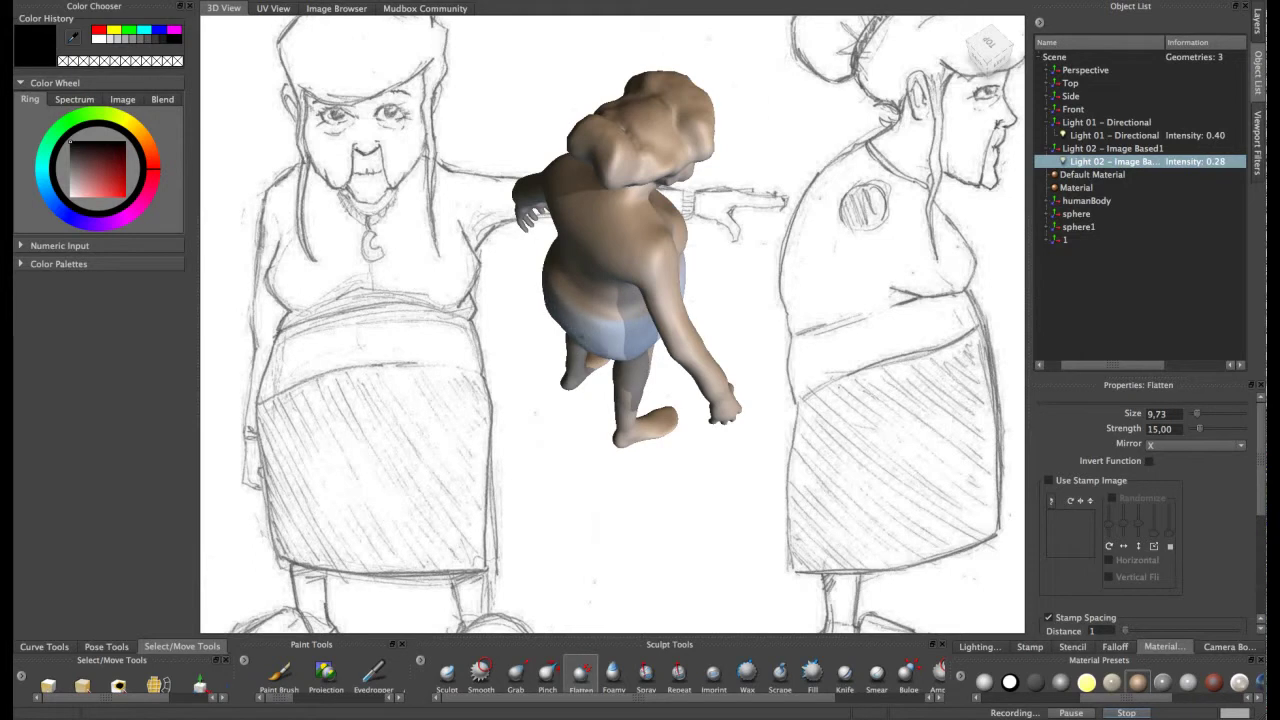
{"action": "left_click_drag", "start_coordinate": [609, 327], "coordinate": [586, 329], "text": "alt"}
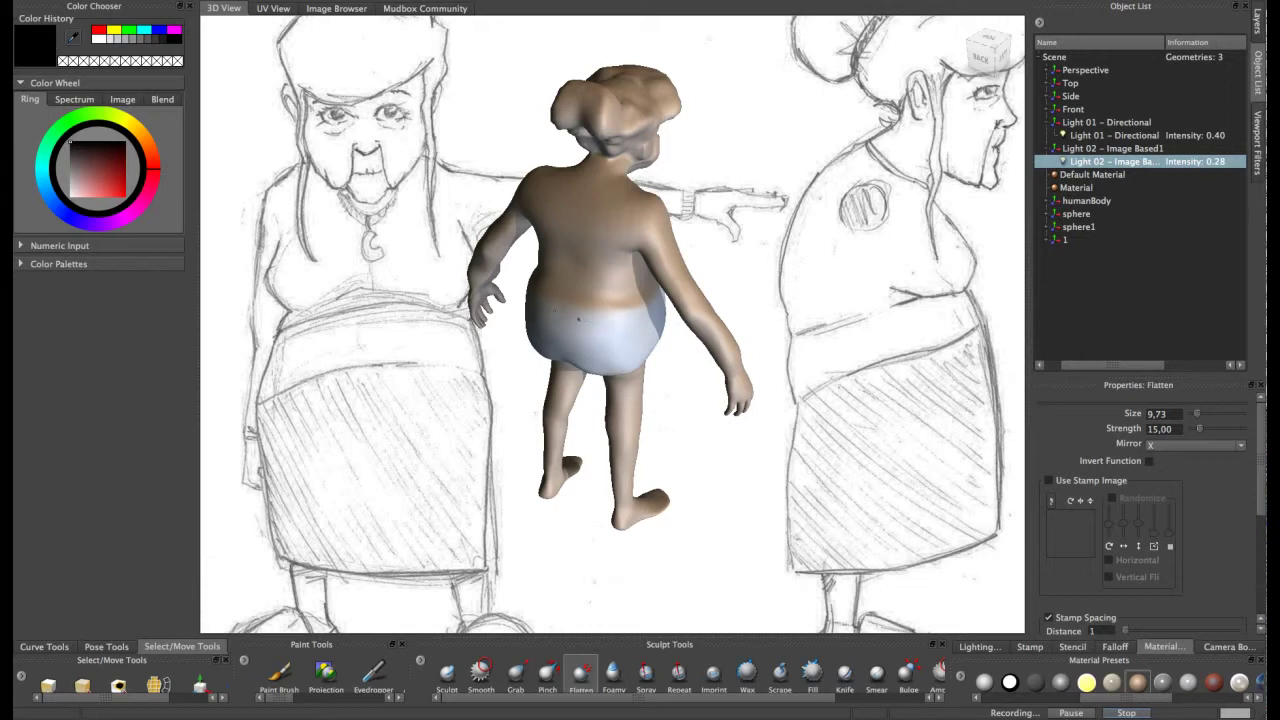
{"action": "left_click_drag", "start_coordinate": [564, 306], "coordinate": [597, 380], "text": "alt"}
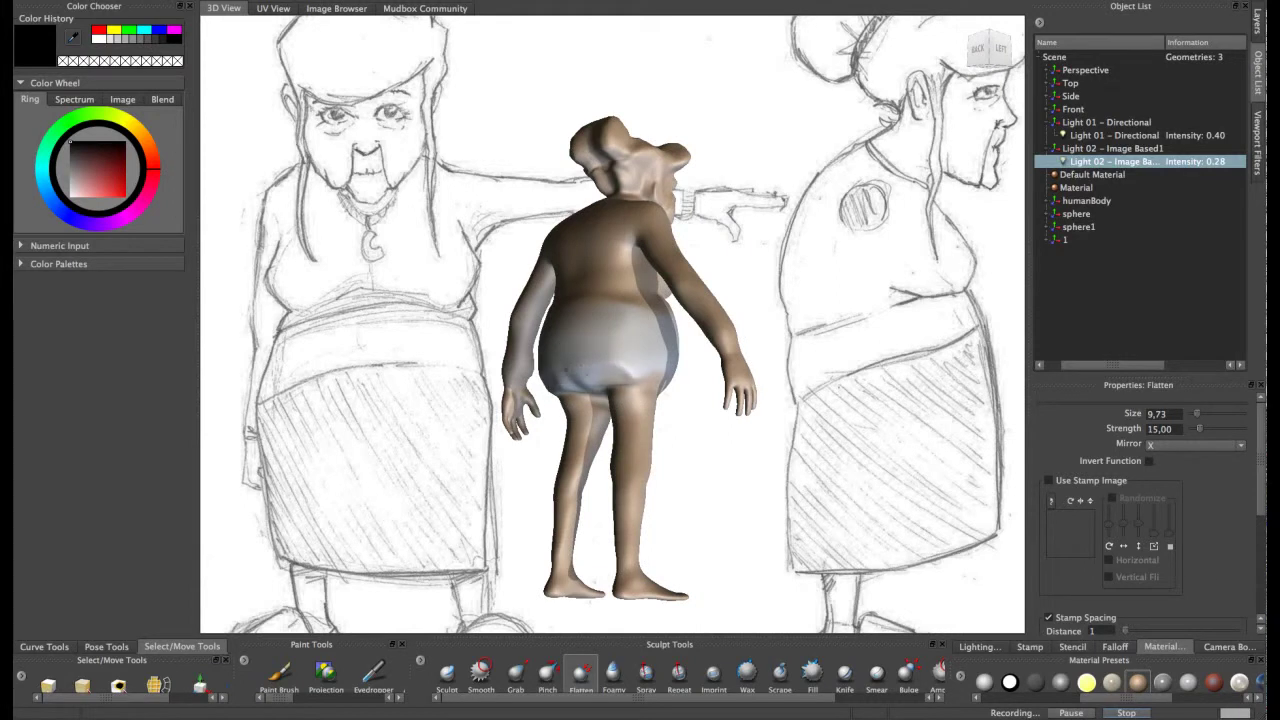
{"action": "mouse_move", "coordinate": [620, 372]}
{"action": "left_mouse_down", "text": "alt"}
{"action": "mouse_move", "coordinate": [619, 291]}
{"action": "mouse_move", "coordinate": [625, 380]}
{"action": "mouse_move", "coordinate": [620, 357]}
{"action": "left_mouse_up", "text": "alt"}
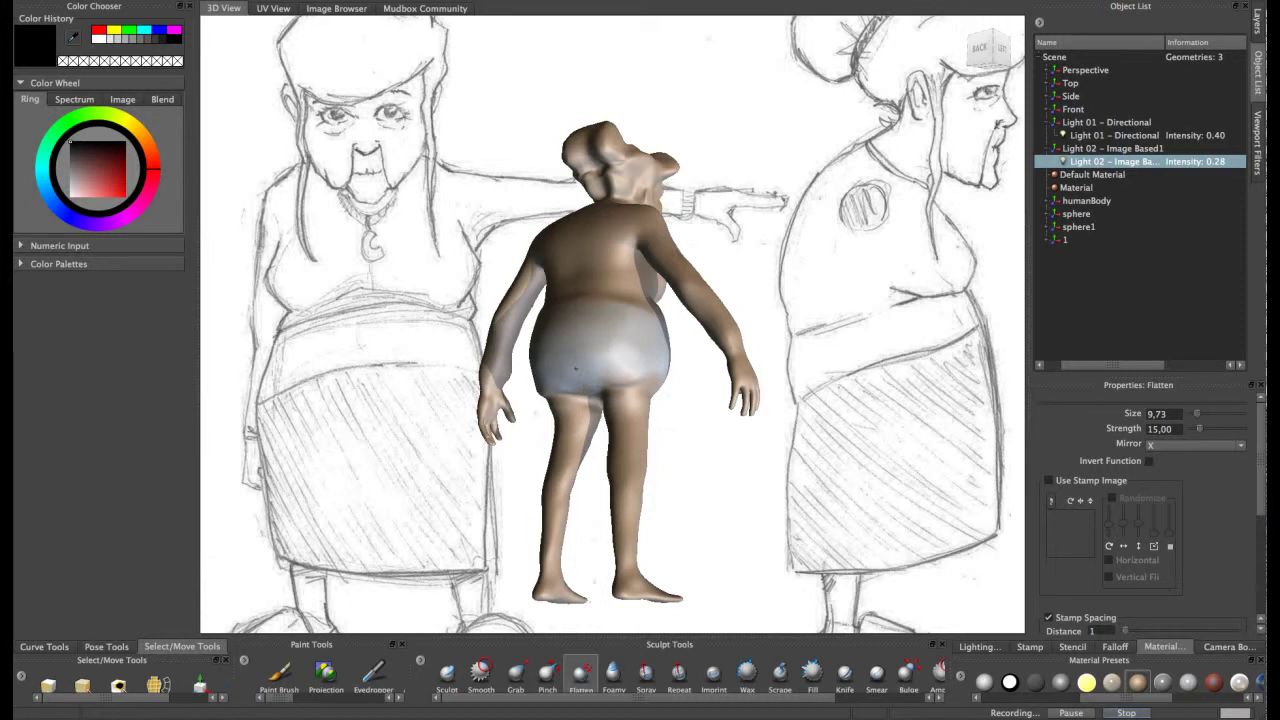
- Flatten the underside of the buttocks and the hips where they meet the thighs at size 9.73 and strength 15
{"action": "left_click_drag", "start_coordinate": [576, 363], "coordinate": [596, 335], "text": "alt"}
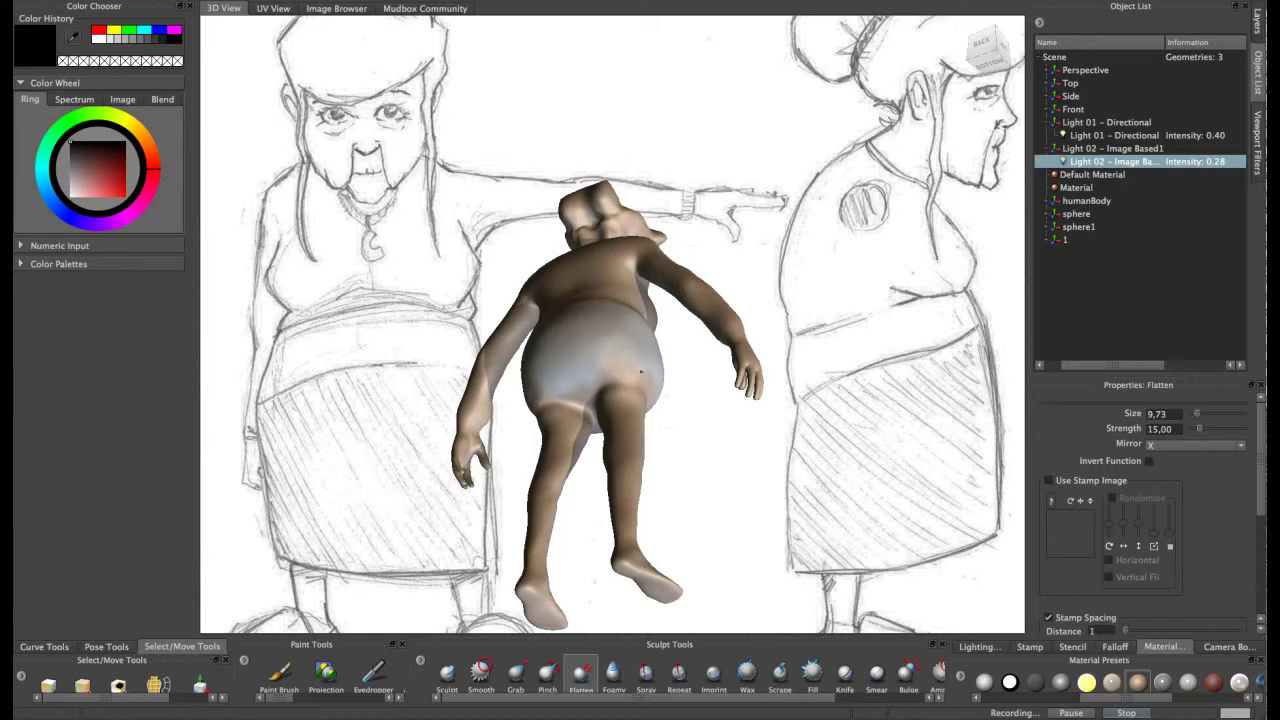
{"action": "left_click_drag", "start_coordinate": [632, 362], "coordinate": [636, 370], "text": "alt"}
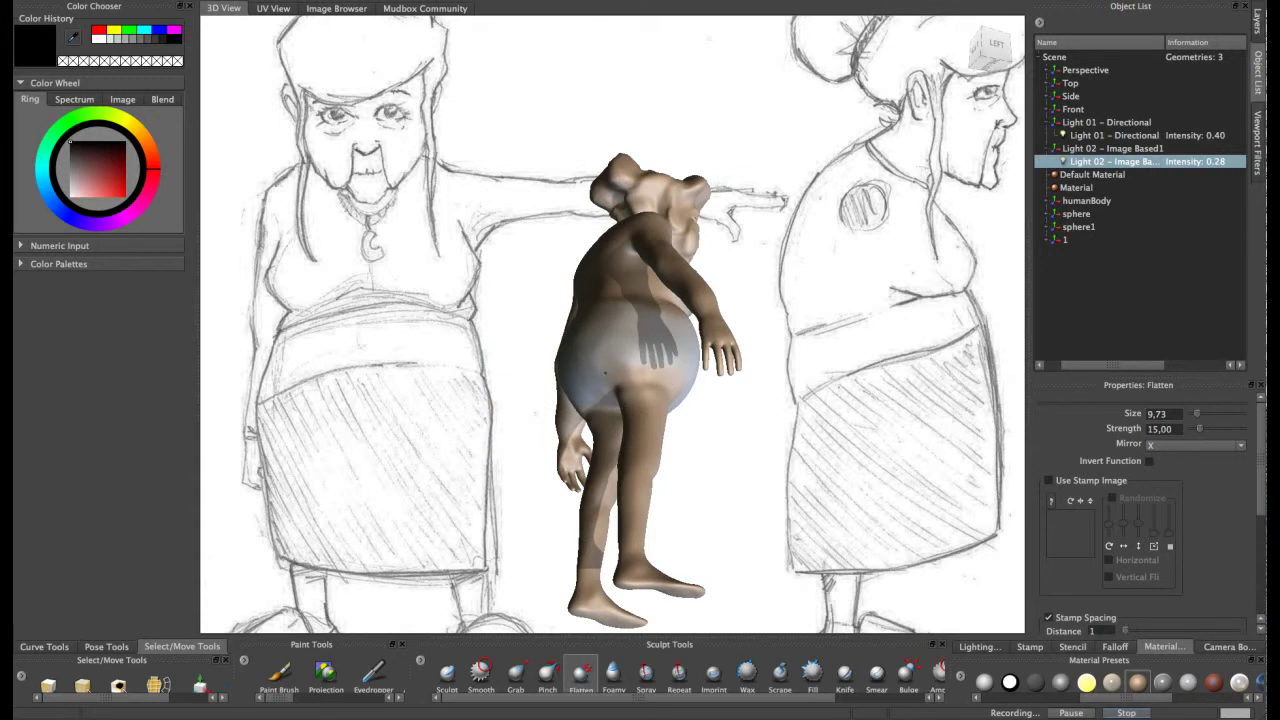
{"action": "left_click_drag", "start_coordinate": [628, 430], "coordinate": [586, 337], "text": "alt"}
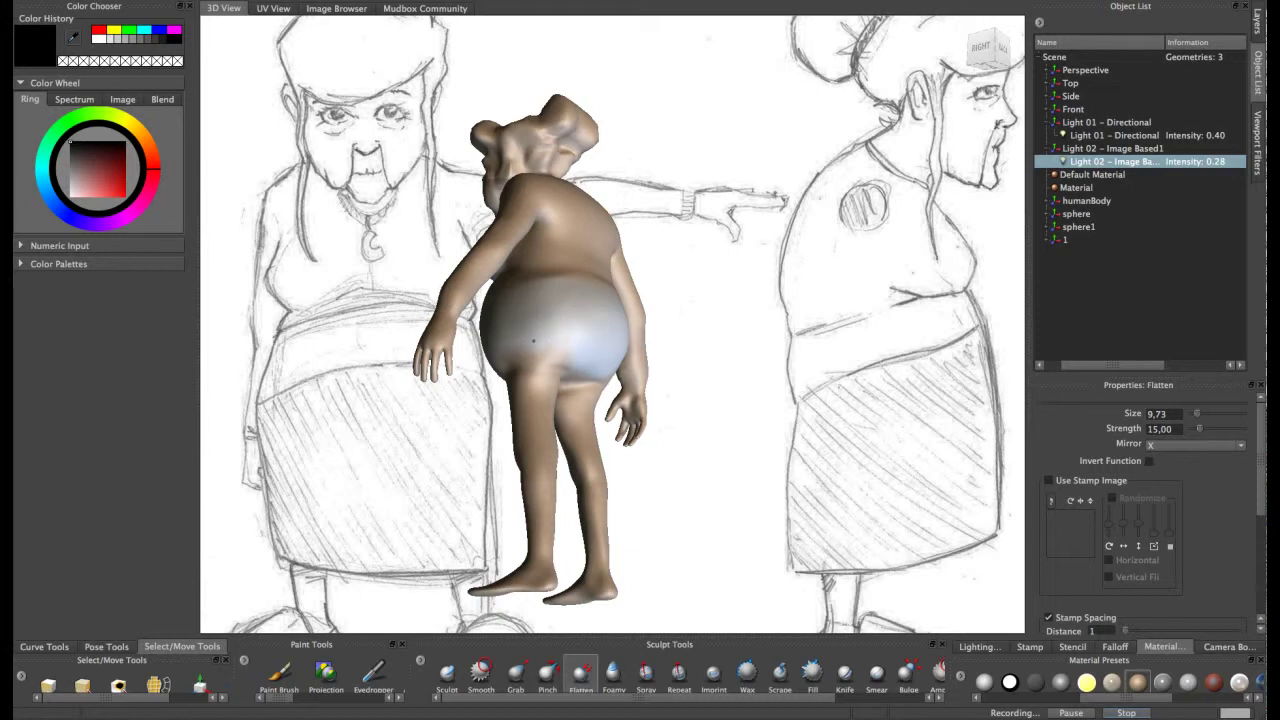
{"action": "mouse_move", "coordinate": [616, 335]}
{"action": "left_mouse_down", "text": "alt"}
{"action": "mouse_move", "coordinate": [556, 347]}
{"action": "mouse_move", "coordinate": [590, 352]}
{"action": "mouse_move", "coordinate": [520, 378]}
{"action": "mouse_move", "coordinate": [640, 384]}
{"action": "left_mouse_up", "text": "alt"}
- Blend the flattened buttocks and hips into the body with the Smooth brush at size 9.73 and strength 34.60
{"action": "left_click", "coordinate": [481, 670]}
{"action": "left_click_drag", "start_coordinate": [618, 320], "coordinate": [583, 347], "text": "alt"}
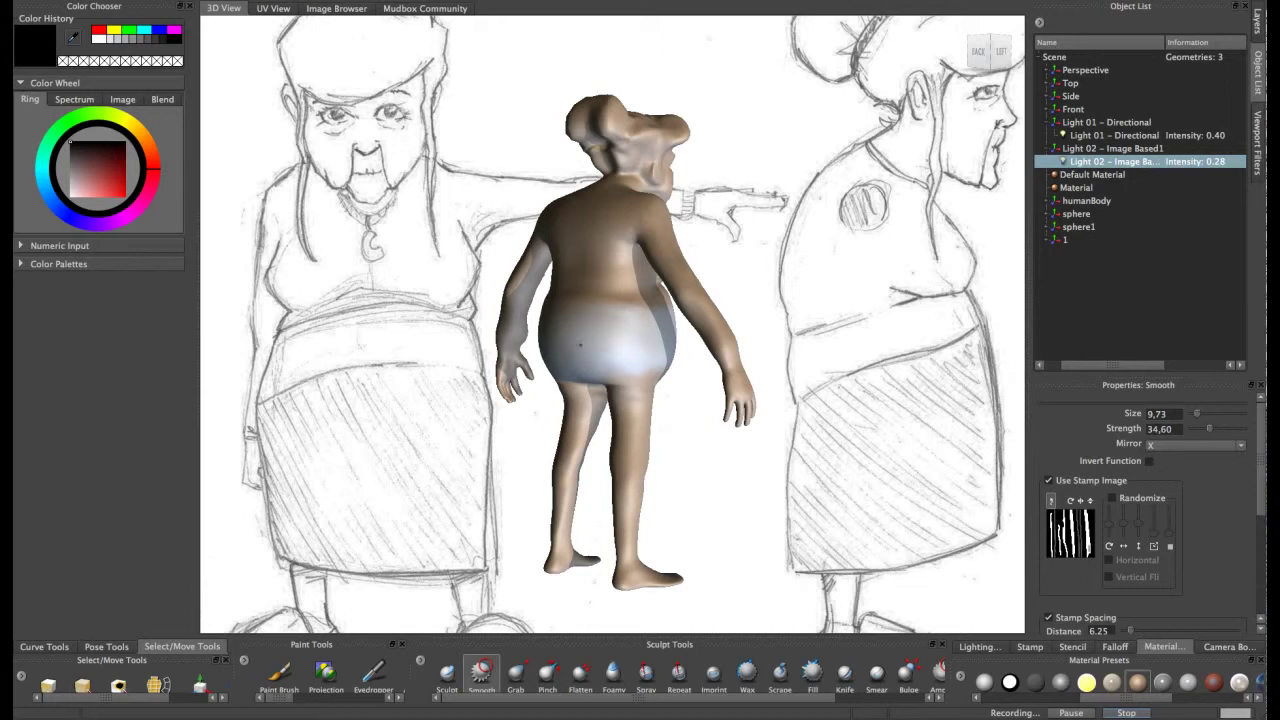
{"action": "left_click_drag", "start_coordinate": [634, 351], "coordinate": [603, 325], "text": "alt"}
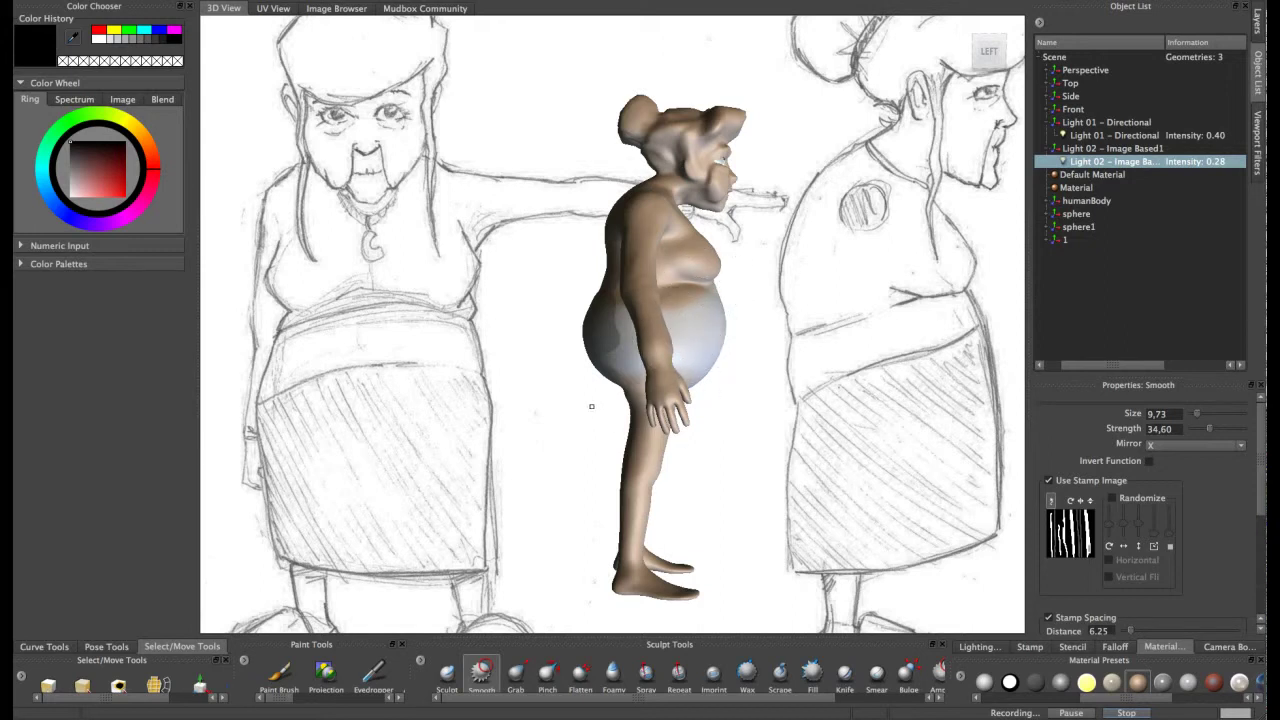
{"action": "left_click_drag", "start_coordinate": [615, 318], "coordinate": [591, 349], "text": "alt"}
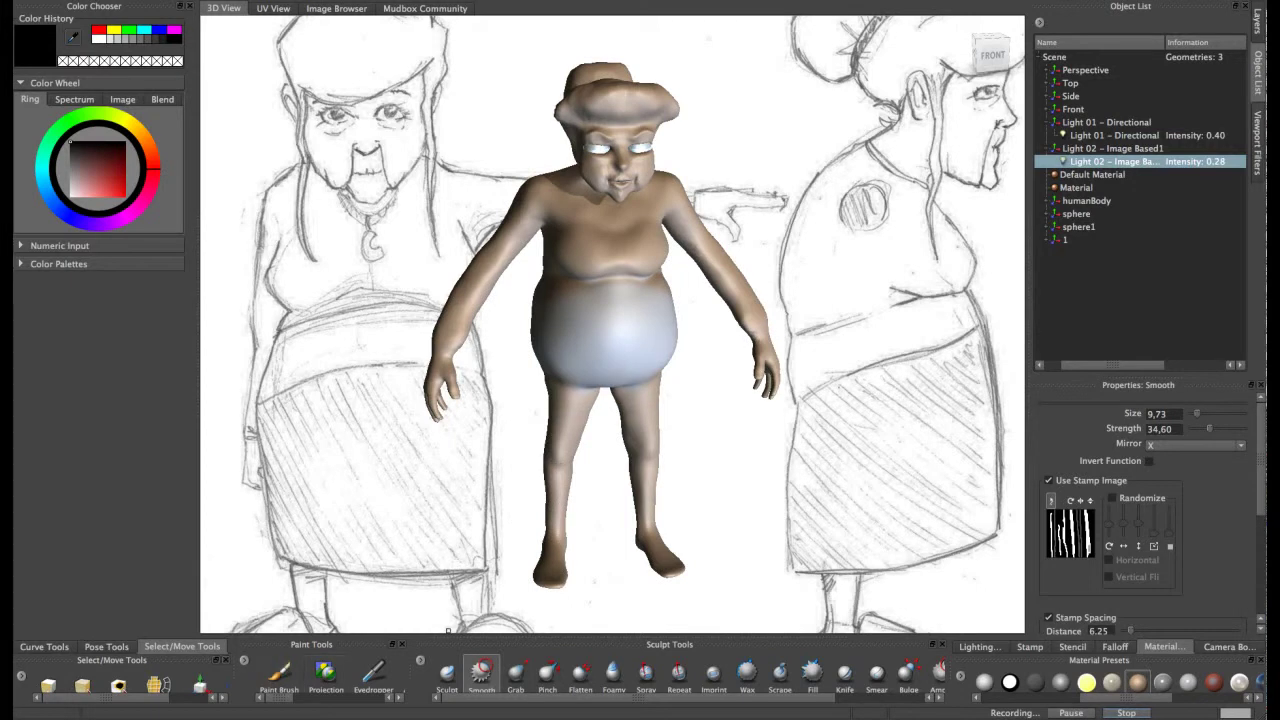
- Set up the Paint Brush with the white-spotted scale-like stamp and a dark orange-brown colour
{"action": "left_click", "coordinate": [279, 675]}
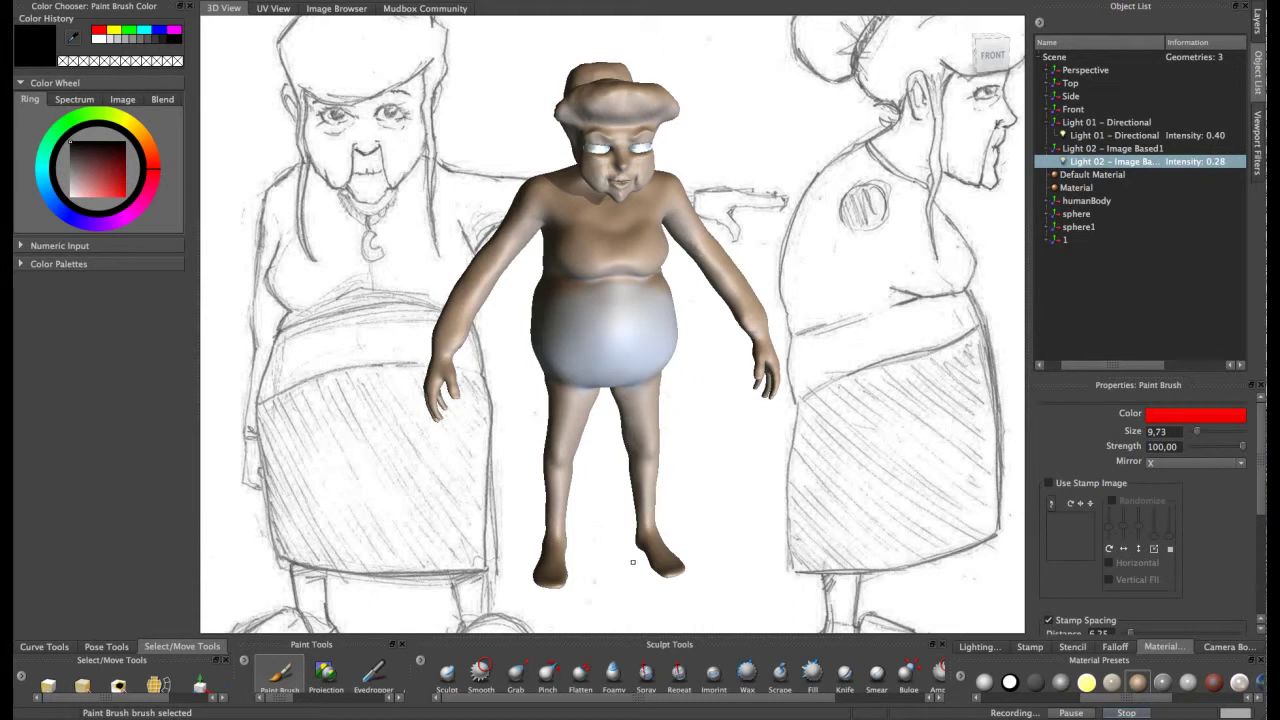
{"action": "left_click", "coordinate": [1030, 646]}
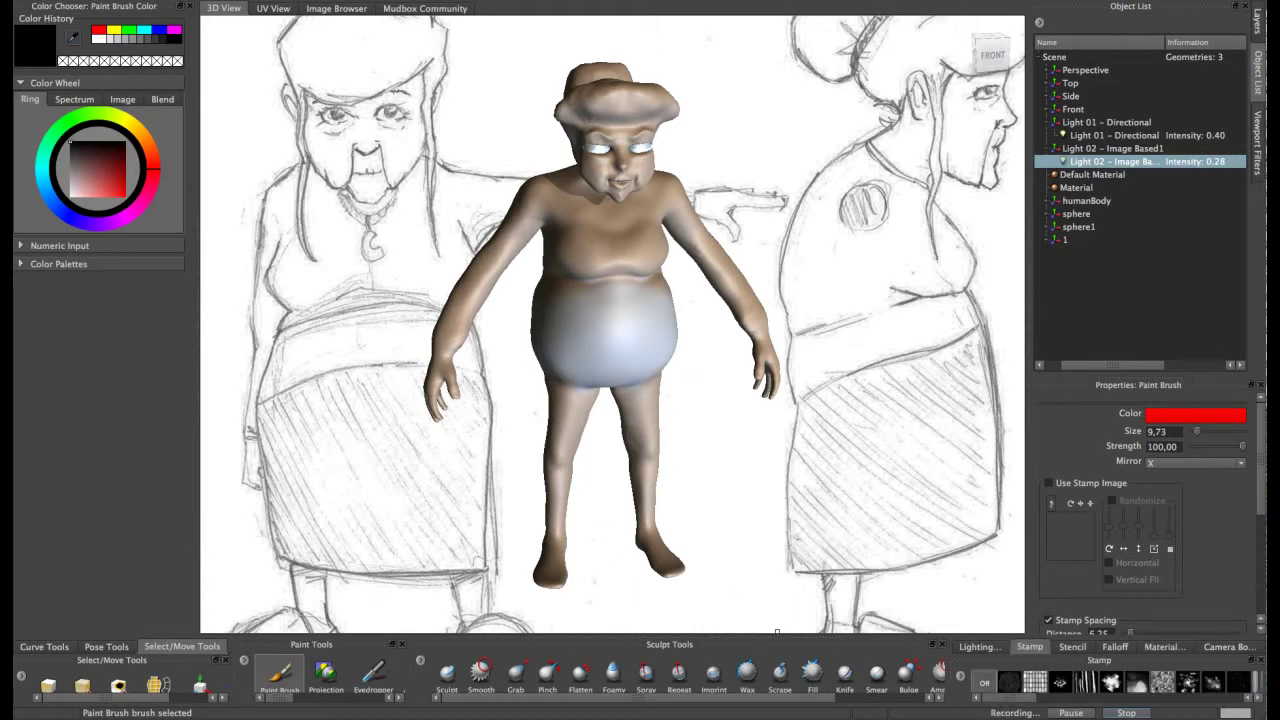
{"action": "left_click_drag", "start_coordinate": [1009, 698], "coordinate": [1041, 698]}
{"action": "scroll", "coordinate": [1117, 684], "scroll_direction": "right", "scroll_amount": 8}
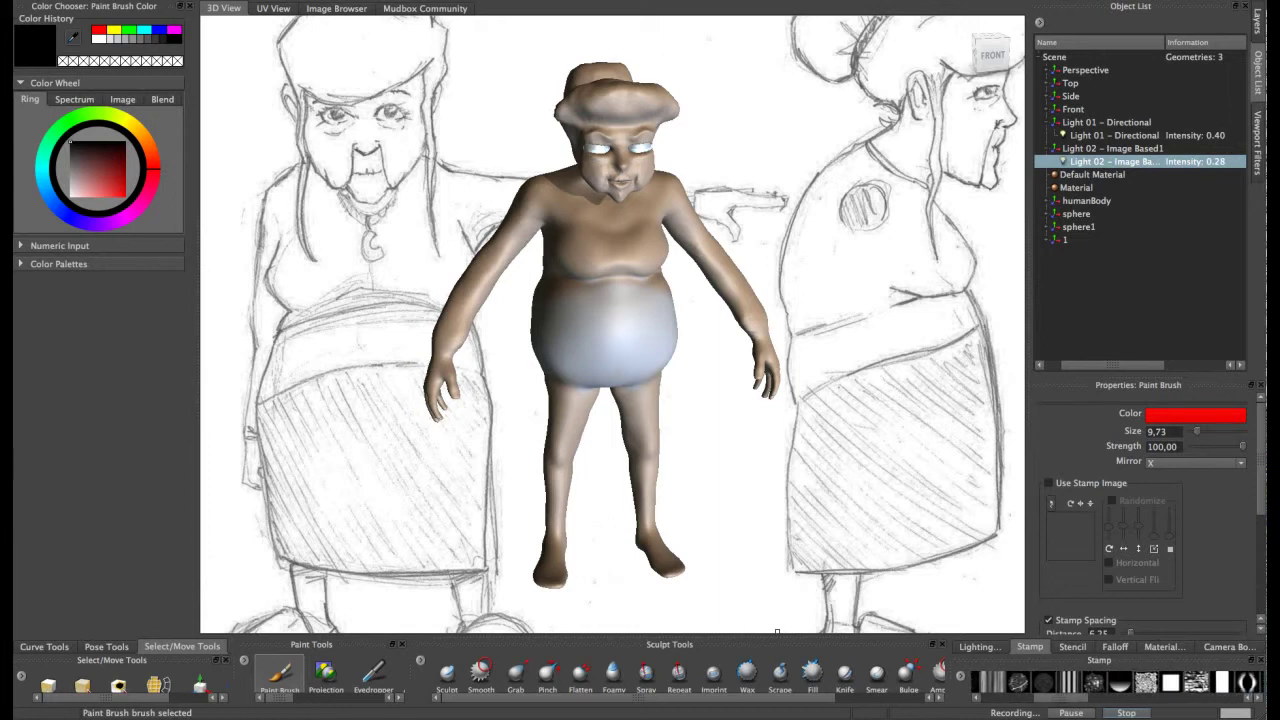
{"action": "left_click", "coordinate": [1146, 682]}
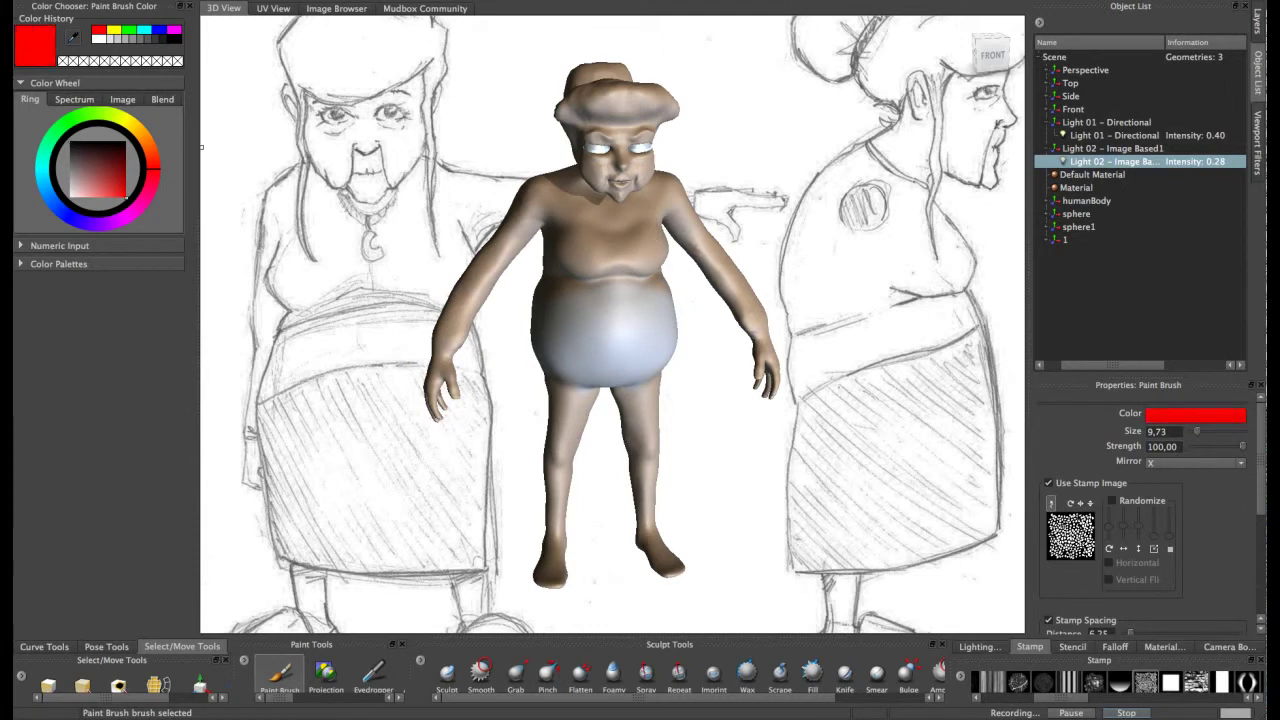
{"action": "left_click", "coordinate": [148, 144]}
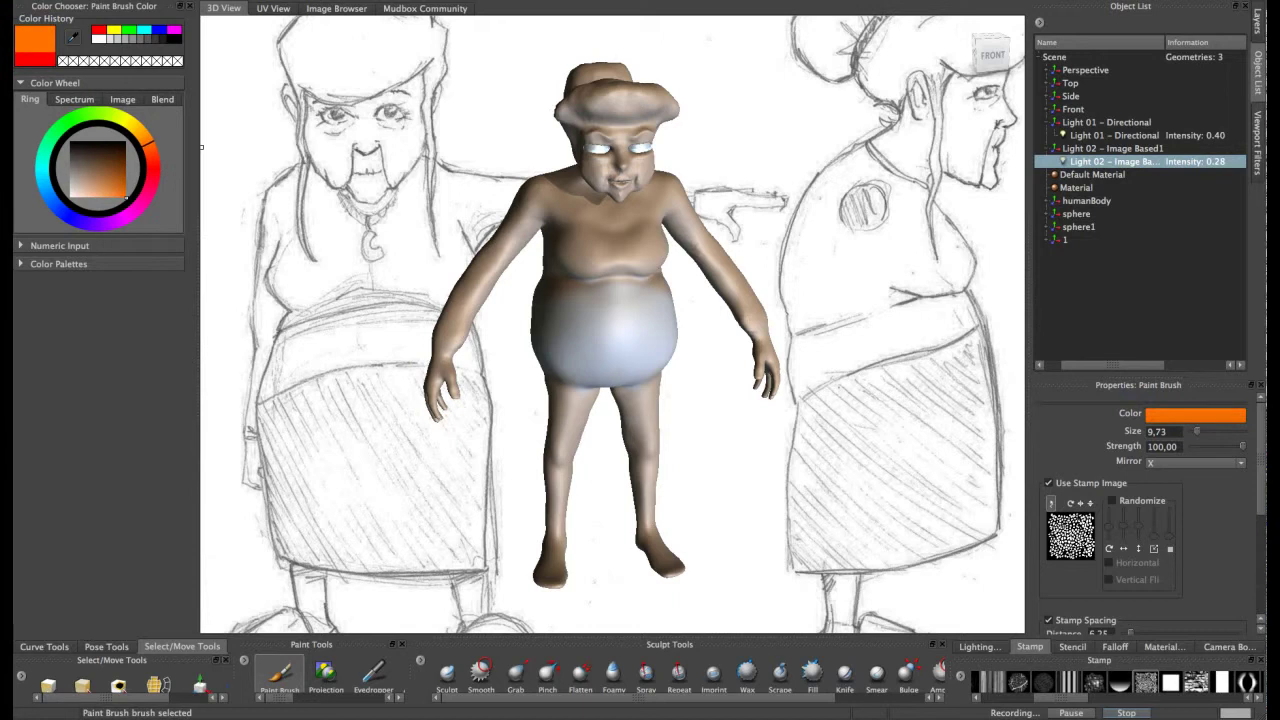
{"action": "left_click_drag", "start_coordinate": [148, 144], "coordinate": [125, 167]}
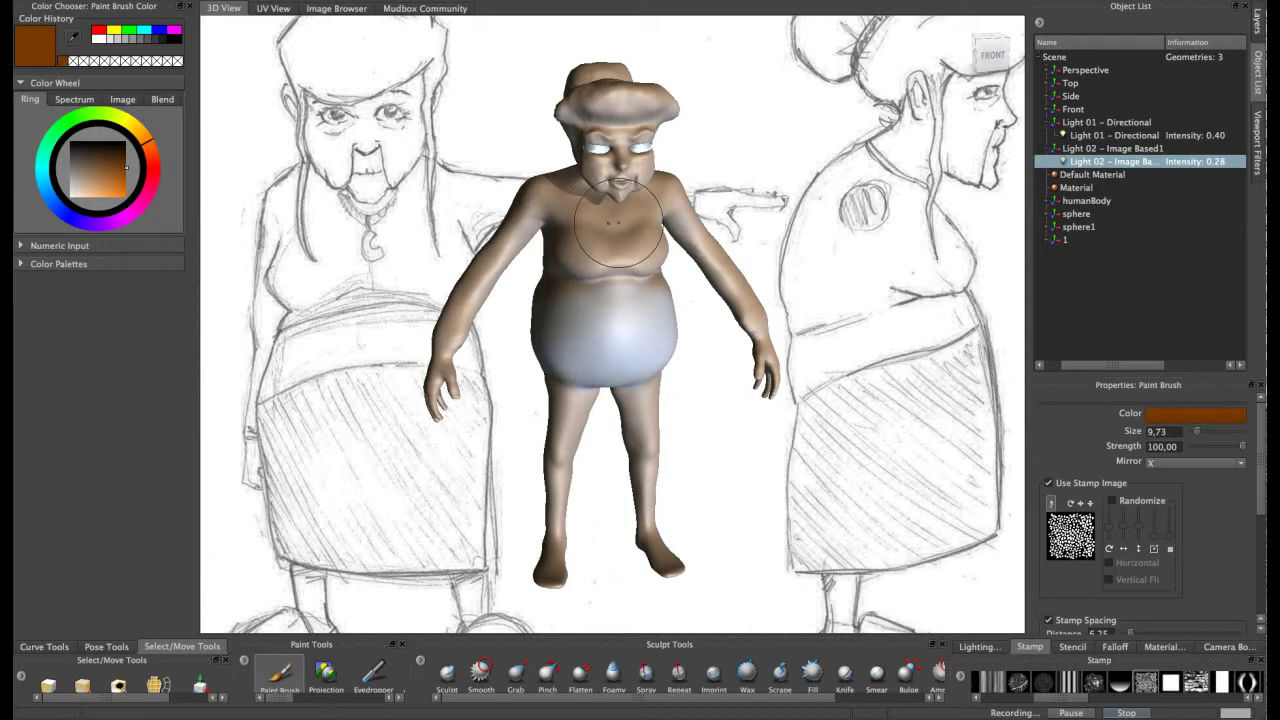
- Undo a trial paint stroke on the chest and arm, and enlarge the Paint Brush to size 29.60
{"action": "mouse_move", "coordinate": [567, 225]}
{"action": "left_mouse_down"}
{"action": "mouse_move", "coordinate": [575, 232]}
{"action": "mouse_move", "coordinate": [552, 203]}
{"action": "mouse_move", "coordinate": [522, 221]}
{"action": "mouse_move", "coordinate": [448, 334]}
{"action": "left_mouse_up"}
{"action": "key", "text": "ctrl+z"}
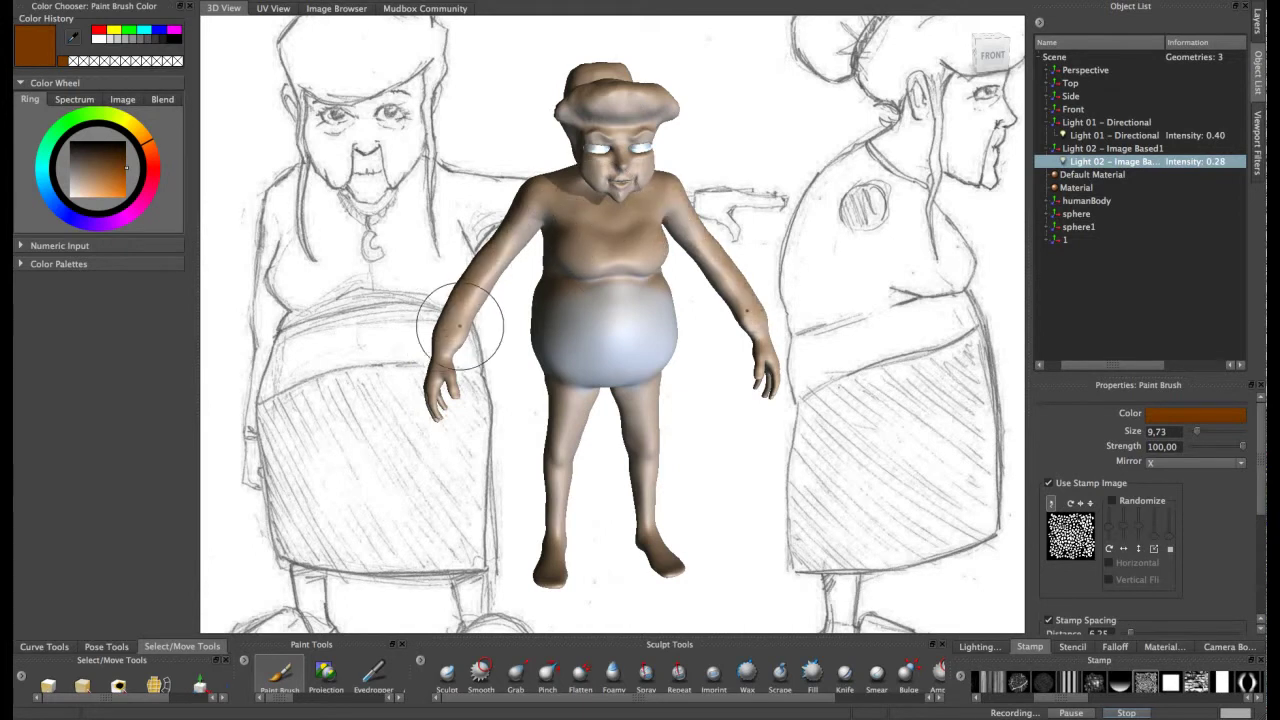
{"action": "key", "text": "b"}
{"action": "left_click_drag", "start_coordinate": [494, 292], "coordinate": [583, 292]}
{"action": "left_click_drag", "start_coordinate": [507, 257], "coordinate": [360, 257]}
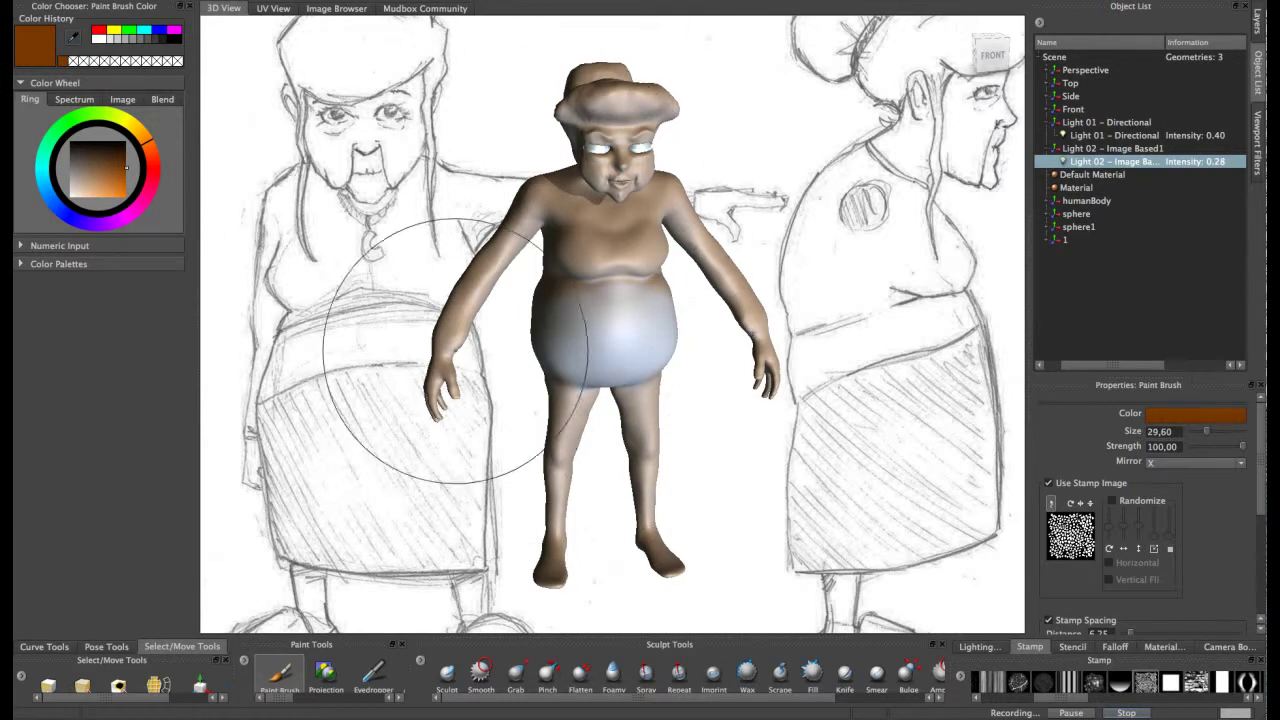
- Paint the brown spotted texture over both arms and shoulders at strength 100 with X mirroring, comparing the strokes by undoing and redoing
{"action": "left_click_drag", "start_coordinate": [440, 372], "coordinate": [514, 238]}
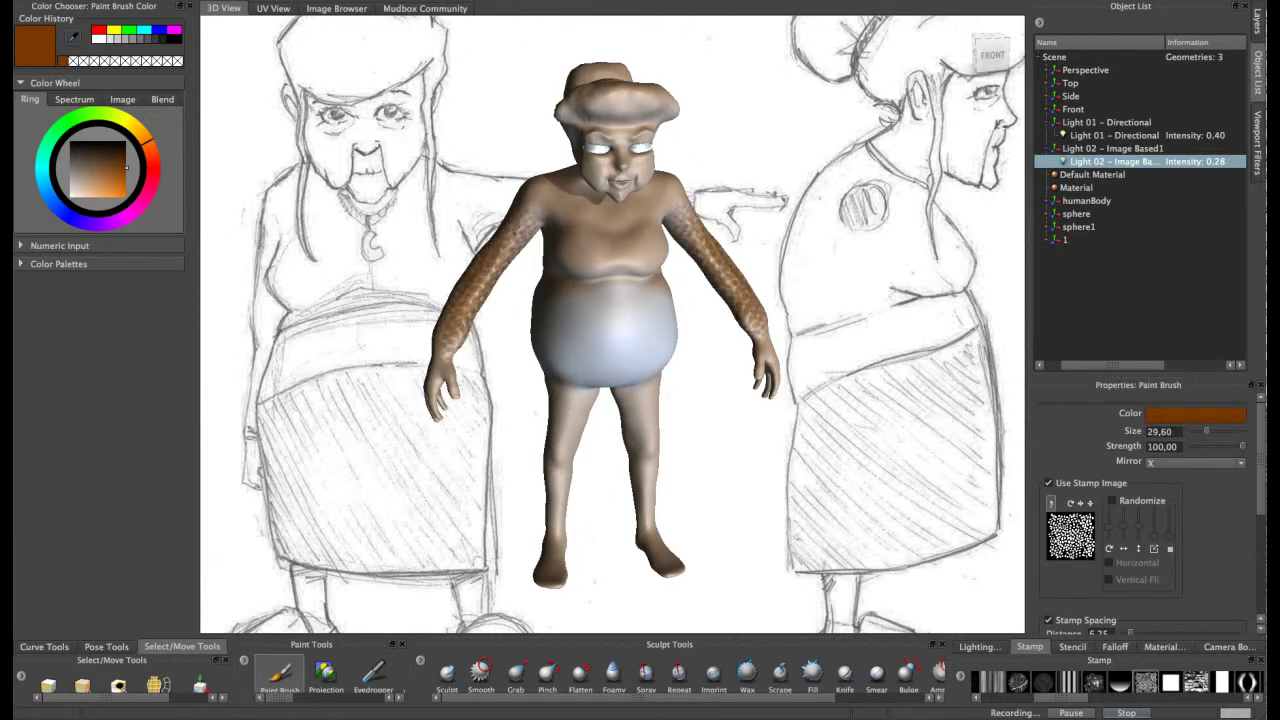
{"action": "key", "text": "ctrl+z"}
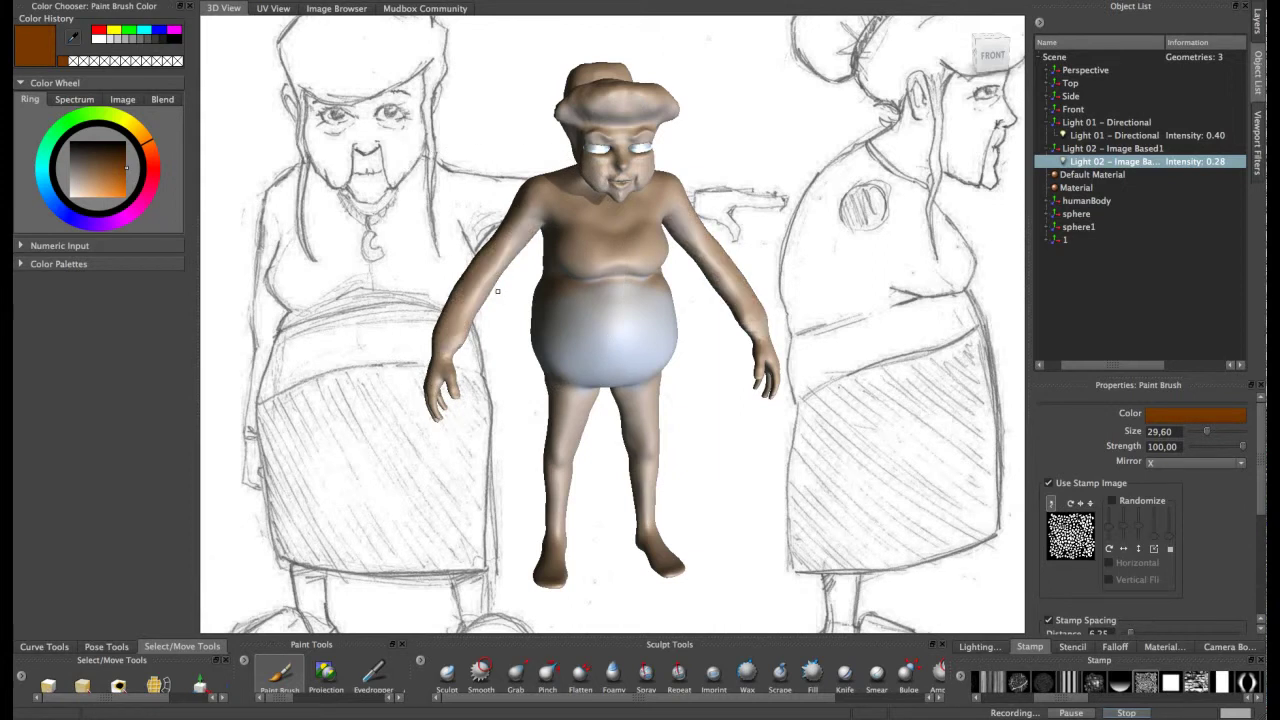
{"action": "key", "text": "ctrl+y"}
{"action": "key", "text": "ctrl+z"}
{"action": "key", "text": "ctrl+y"}
{"action": "key", "text": "ctrl+z"}
{"action": "key", "text": "ctrl+y"}
{"action": "key", "text": "ctrl+z"}
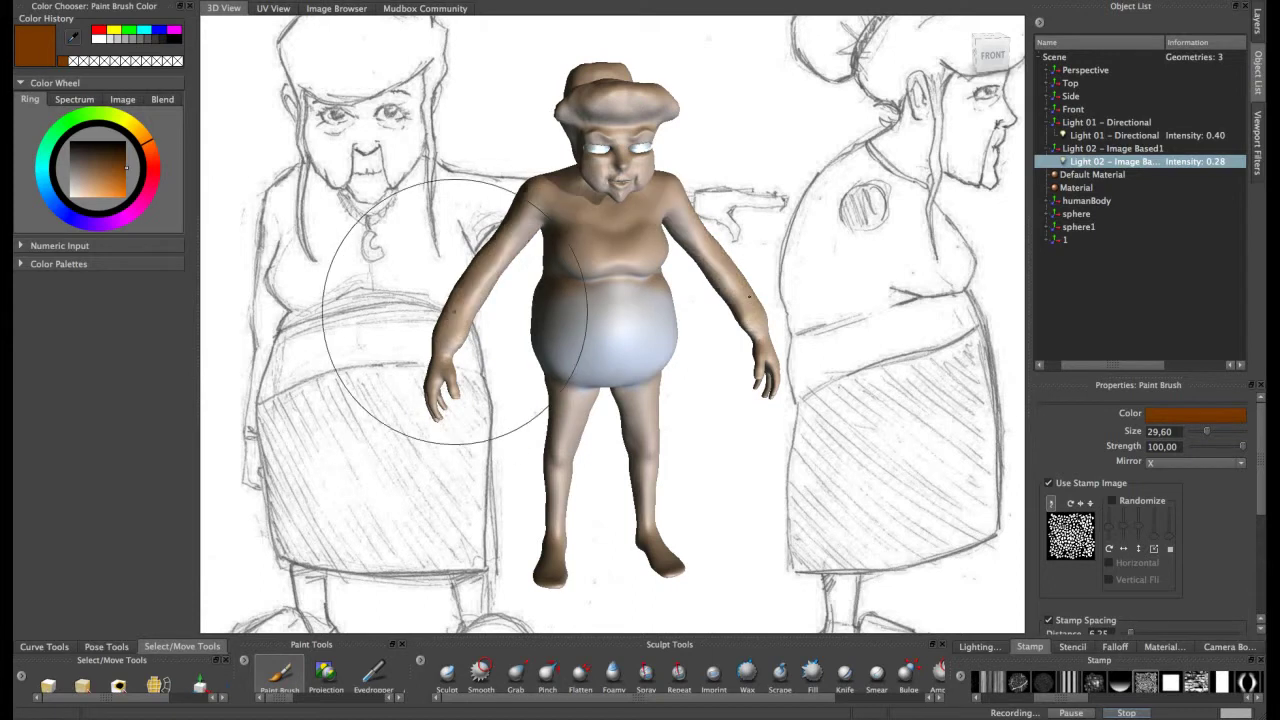
{"action": "key", "text": "ctrl+y"}
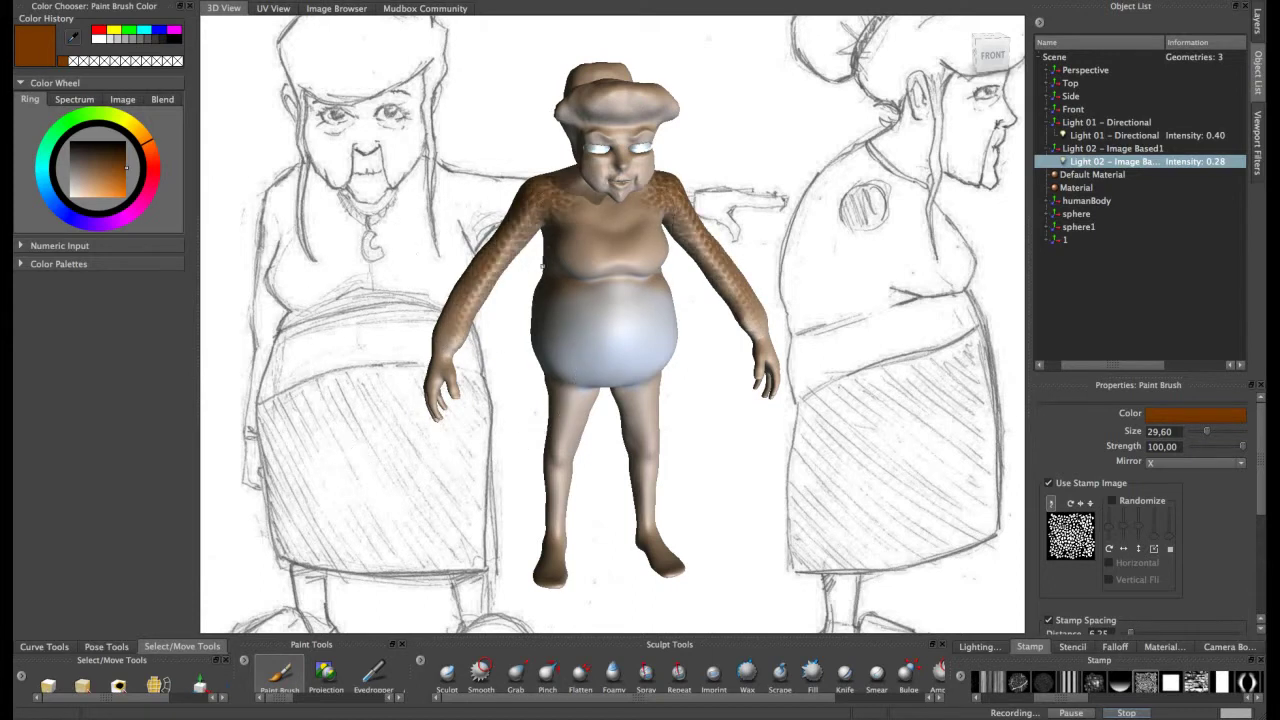
- Paint the brown spotted texture across the chest down to the fold above the belly, comparing the result with and without it
{"action": "left_click_drag", "start_coordinate": [549, 229], "coordinate": [582, 240]}
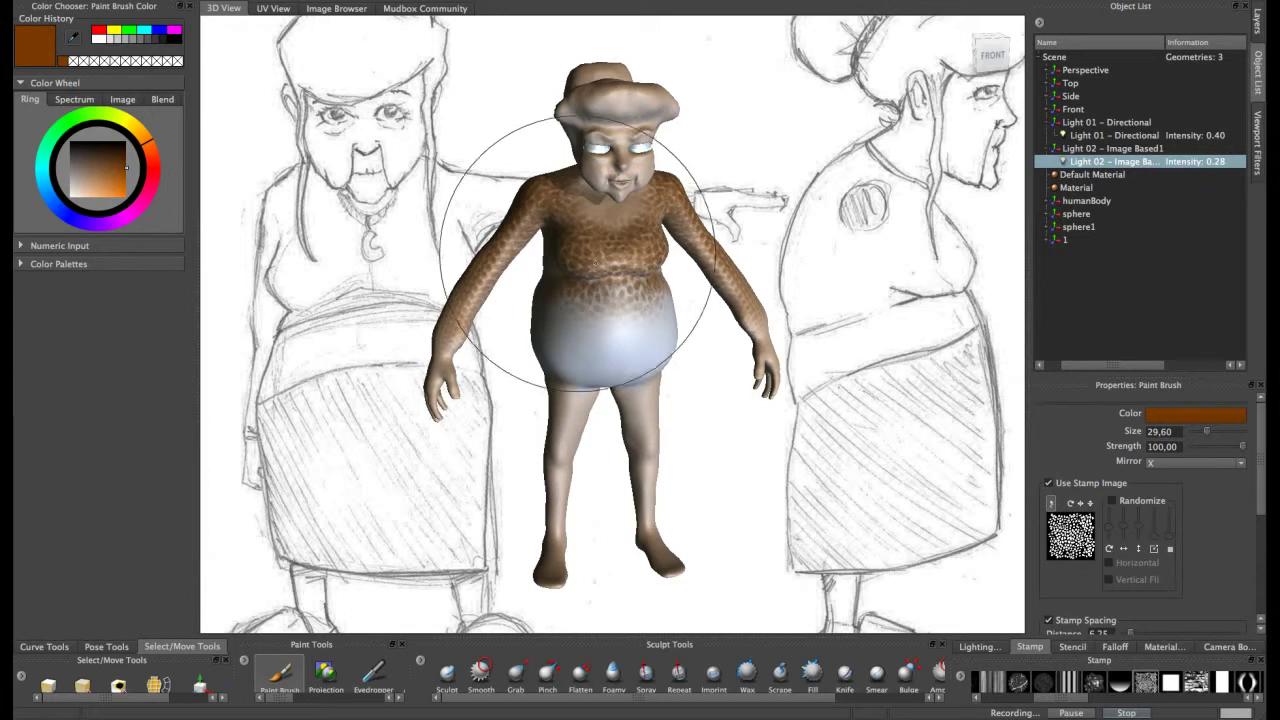
{"action": "key", "text": "ctrl+z"}
{"action": "key", "text": "ctrl+y"}
{"action": "key", "text": "ctrl+z"}
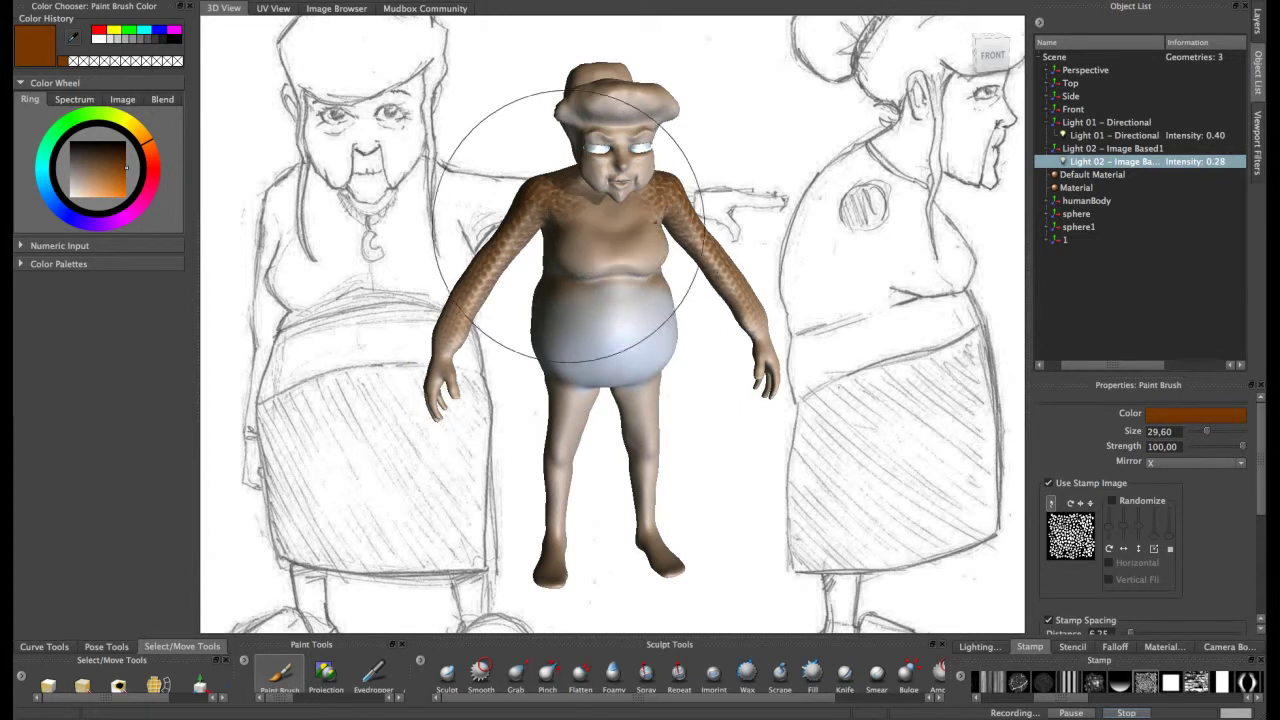
{"action": "key", "text": "ctrl+y"}
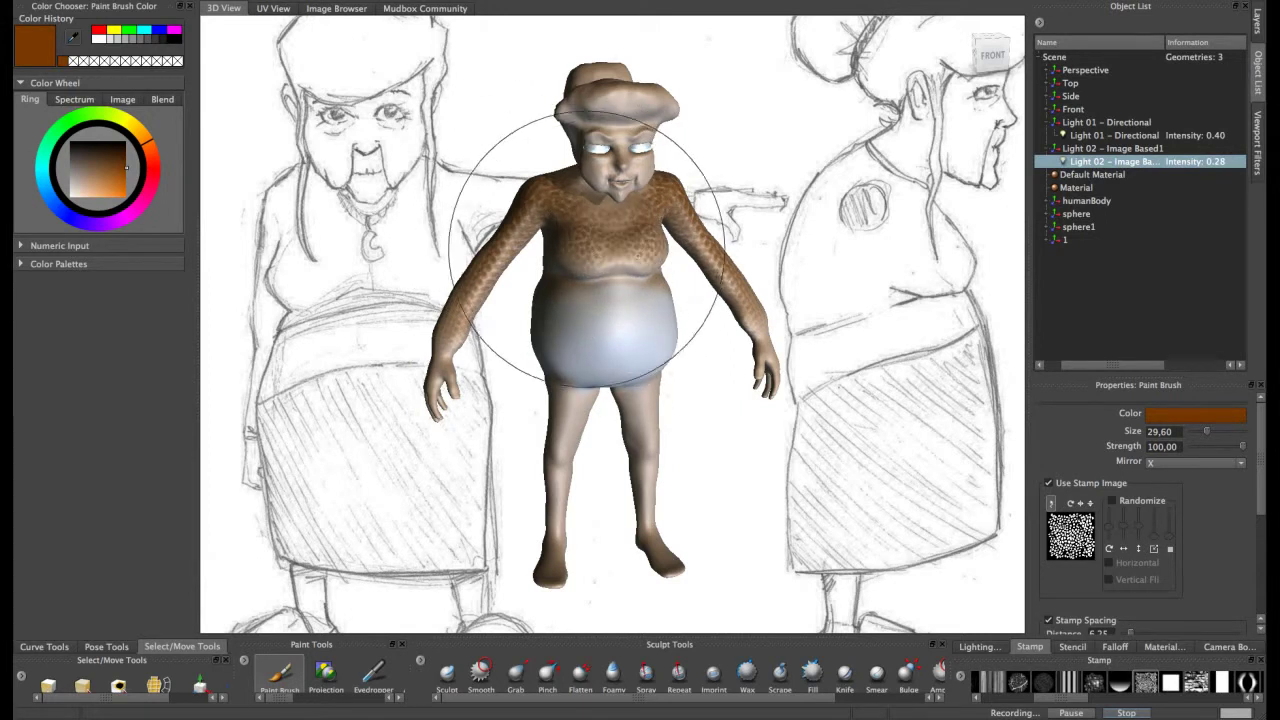
- Cover the upper back and the backs of the arms with the brown spotted texture at size 29.60
{"action": "left_click_drag", "start_coordinate": [553, 206], "coordinate": [480, 210], "text": "alt"}
{"action": "left_click_drag", "start_coordinate": [447, 264], "coordinate": [420, 266], "text": "alt"}
{"action": "mouse_move", "coordinate": [690, 222]}
{"action": "left_mouse_down", "text": "alt"}
{"action": "mouse_move", "coordinate": [567, 196]}
{"action": "mouse_move", "coordinate": [606, 250]}
{"action": "mouse_move", "coordinate": [618, 232]}
{"action": "mouse_move", "coordinate": [595, 197]}
{"action": "mouse_move", "coordinate": [624, 178]}
{"action": "mouse_move", "coordinate": [612, 166]}
{"action": "left_mouse_up", "text": "alt"}
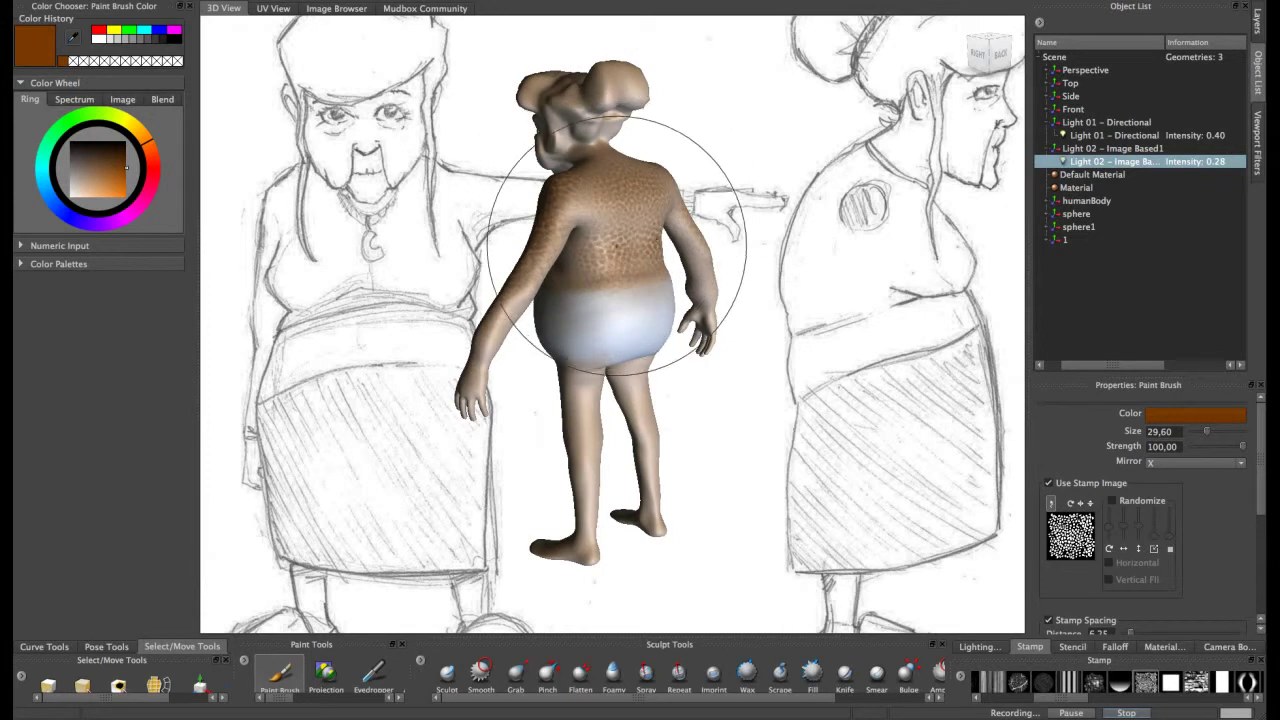
{"action": "left_click_drag", "start_coordinate": [596, 225], "coordinate": [625, 254]}
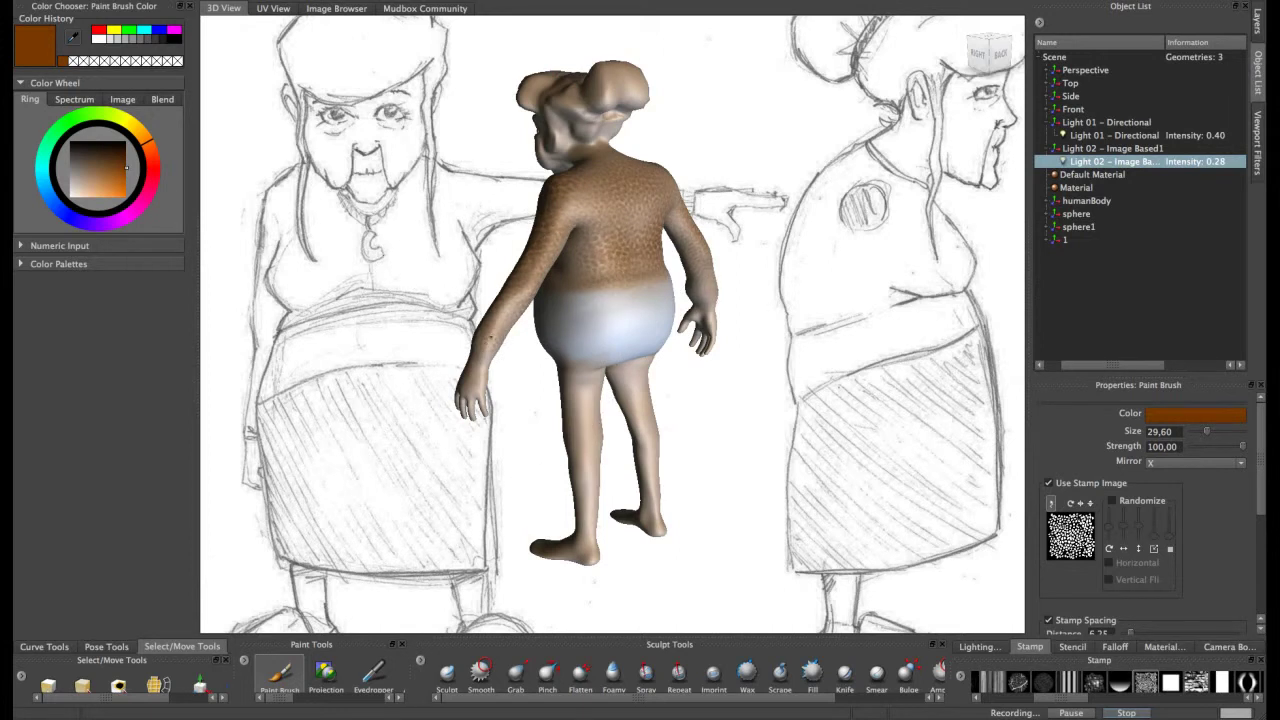
{"action": "left_click_drag", "start_coordinate": [556, 236], "coordinate": [648, 224], "text": "alt"}
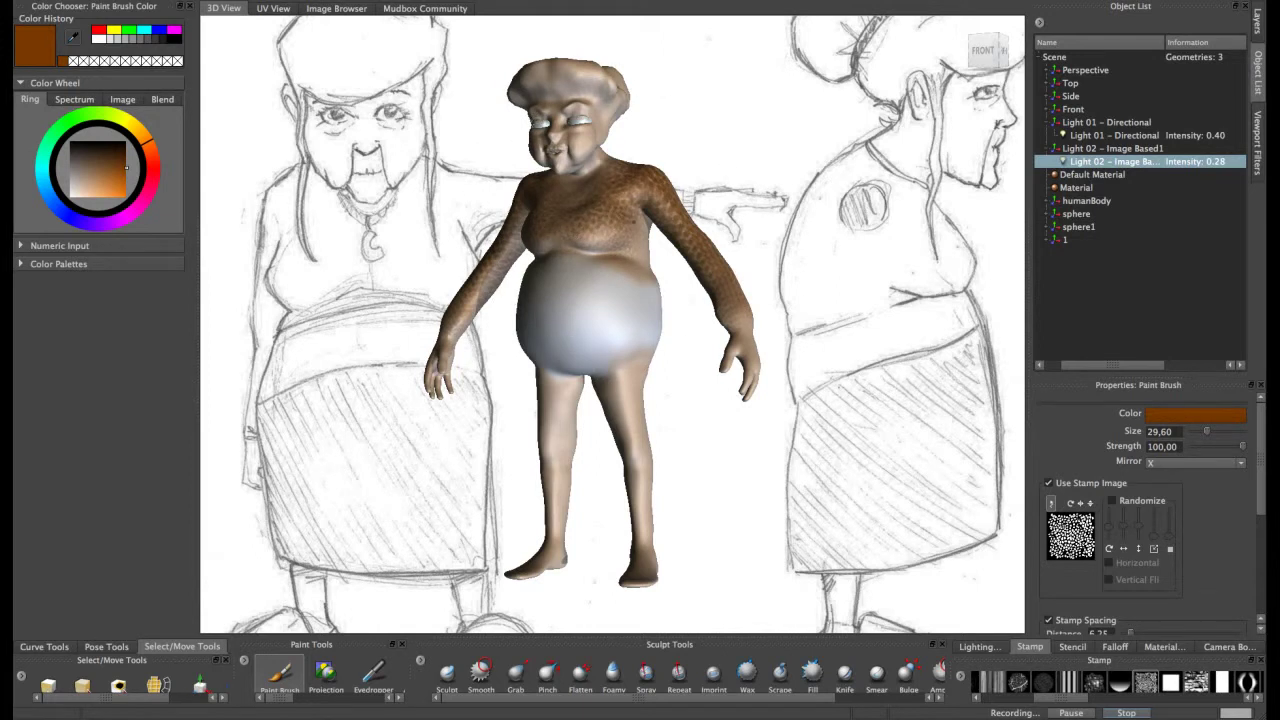
- Switch the Paint Brush to a rough blotchy stamp with black paint and darken the chest and arms
{"action": "left_click_drag", "start_coordinate": [641, 210], "coordinate": [653, 208], "text": "alt"}
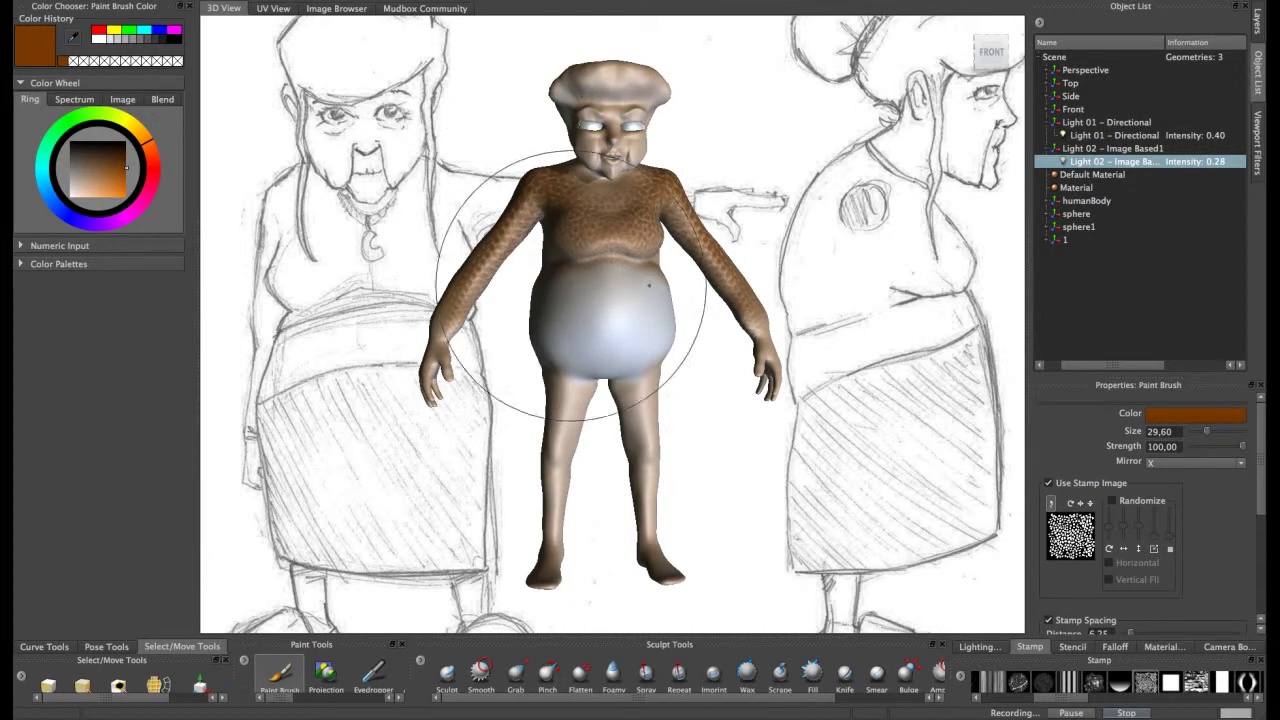
{"action": "left_click", "coordinate": [1017, 683]}
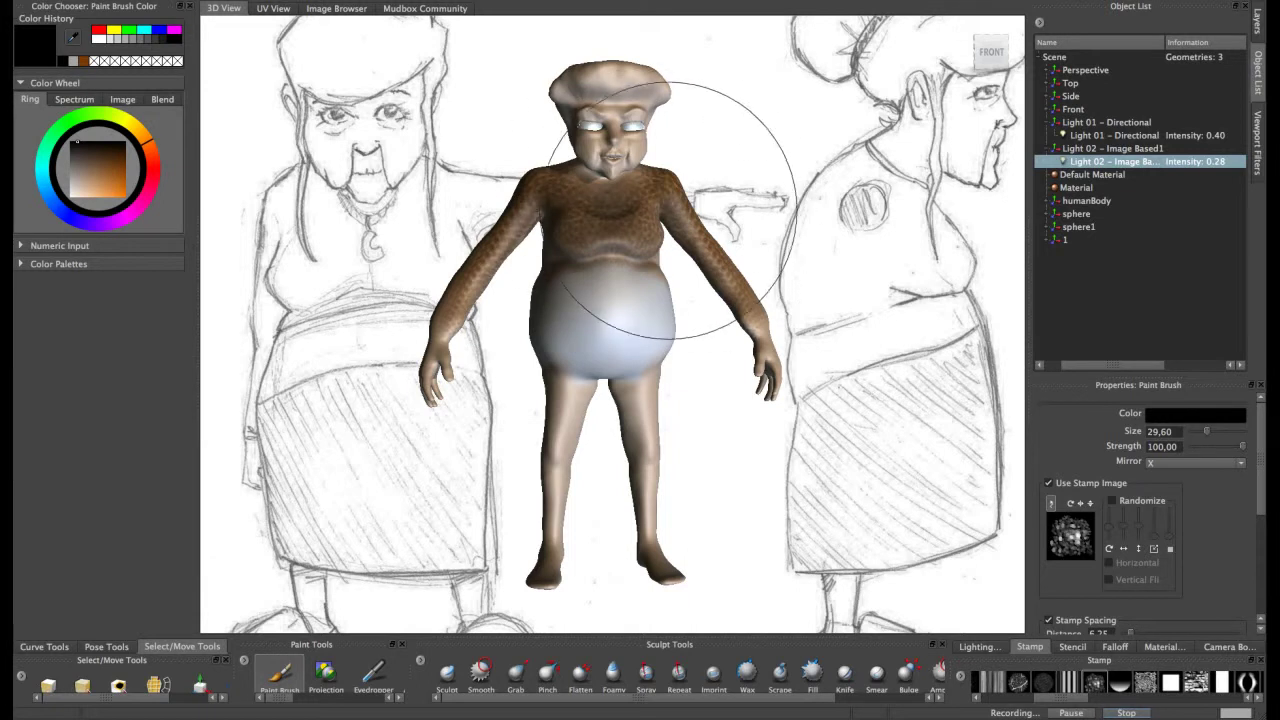
- Darken the back, sides and arms with the rough blotchy stamp and black paint at size 29.60
{"action": "left_click_drag", "start_coordinate": [665, 287], "coordinate": [526, 499], "text": "alt"}
{"action": "left_click_drag", "start_coordinate": [647, 330], "coordinate": [598, 205], "text": "alt"}
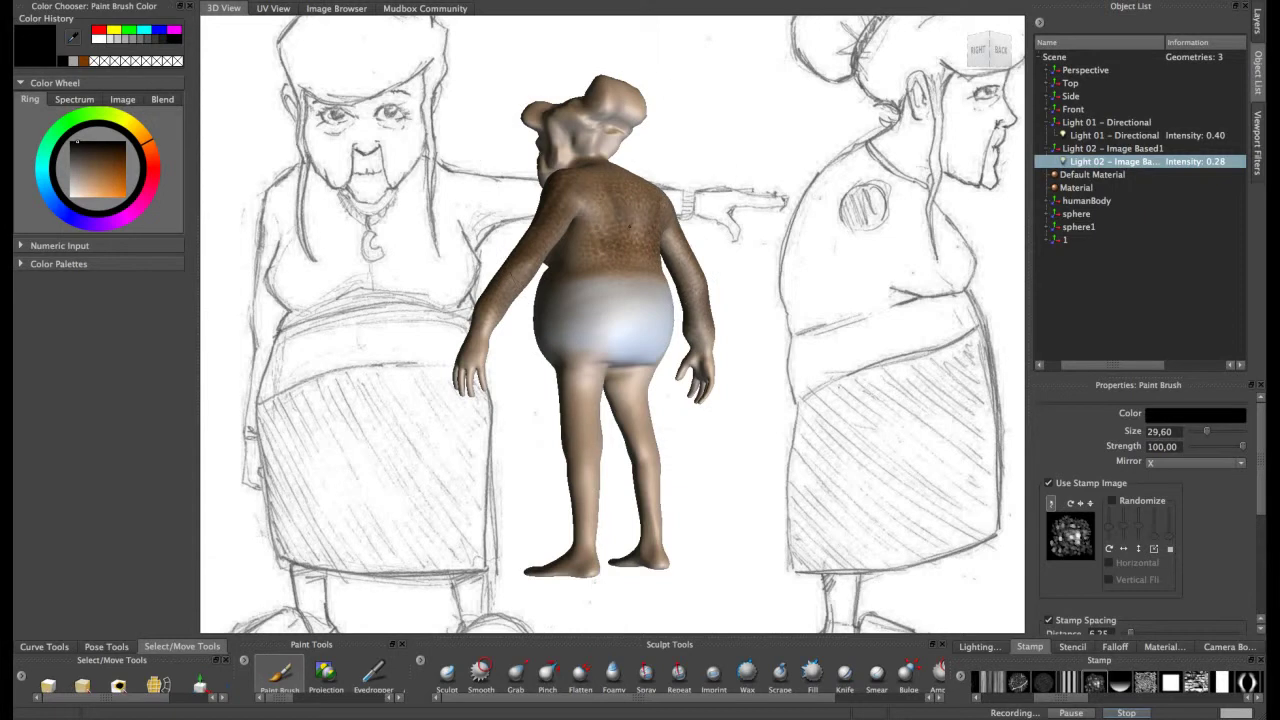
{"action": "left_click_drag", "start_coordinate": [621, 218], "coordinate": [600, 186], "text": "alt"}
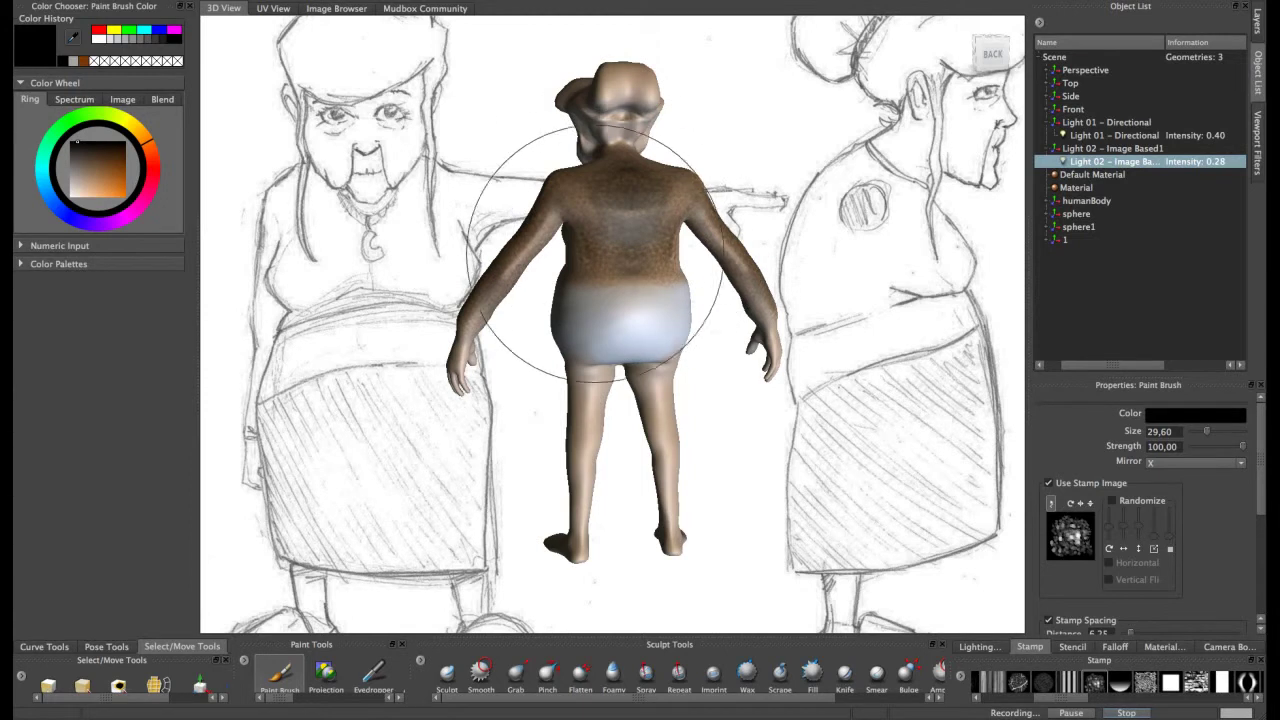
{"action": "left_click_drag", "start_coordinate": [671, 329], "coordinate": [686, 370], "text": "alt"}
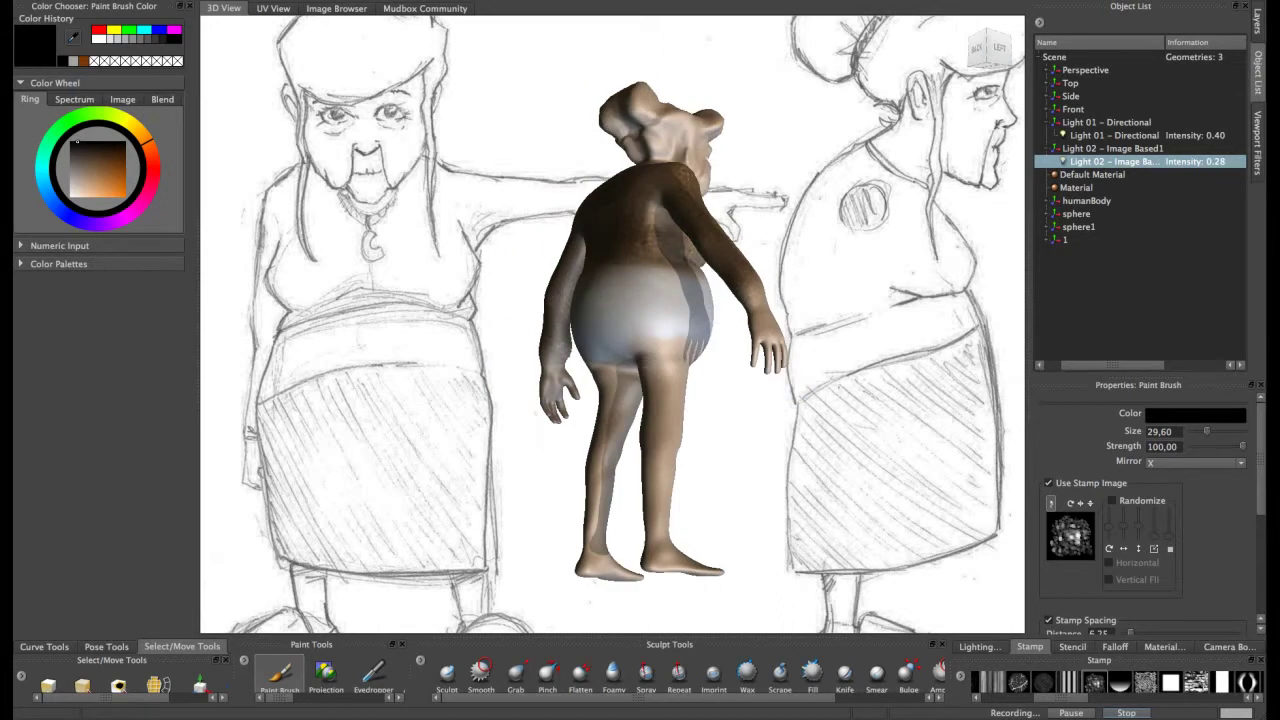
{"action": "mouse_move", "coordinate": [677, 206]}
{"action": "left_mouse_down", "text": "alt"}
{"action": "mouse_move", "coordinate": [600, 243]}
{"action": "mouse_move", "coordinate": [563, 198]}
{"action": "mouse_move", "coordinate": [580, 190]}
{"action": "mouse_move", "coordinate": [603, 200]}
{"action": "mouse_move", "coordinate": [518, 268]}
{"action": "left_mouse_up", "text": "alt"}
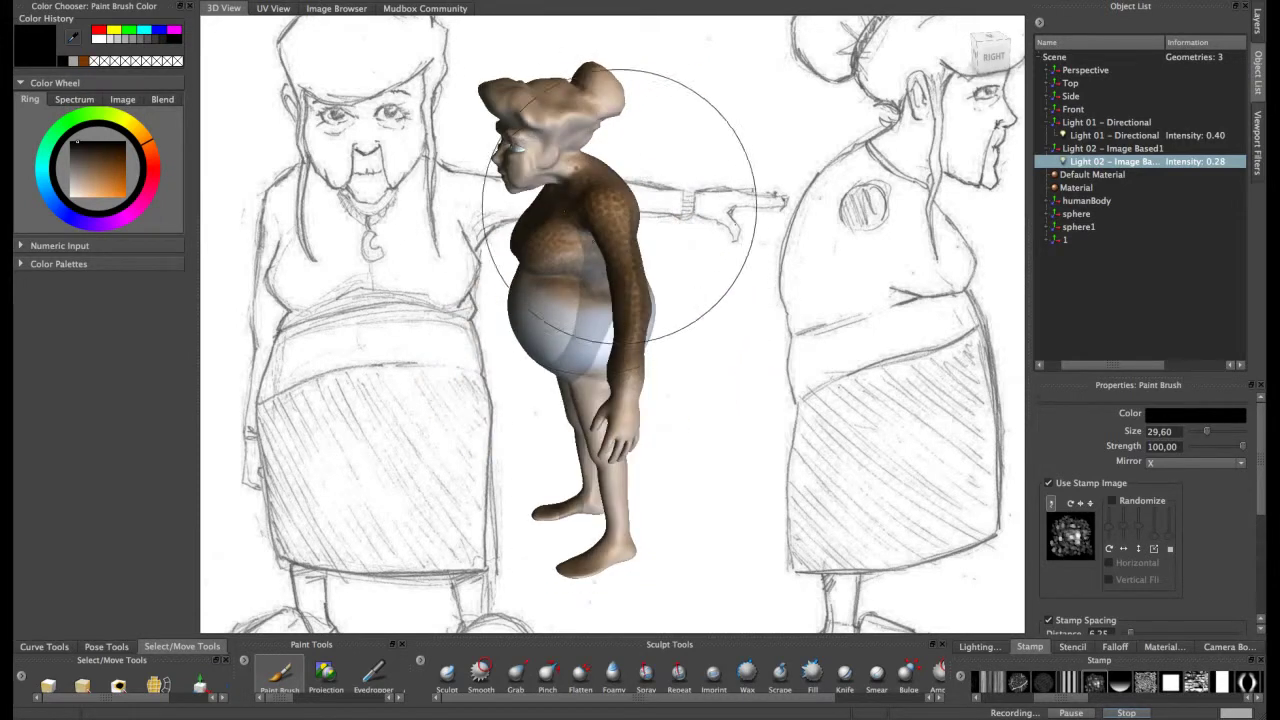
{"action": "left_click_drag", "start_coordinate": [623, 184], "coordinate": [634, 307], "text": "alt"}
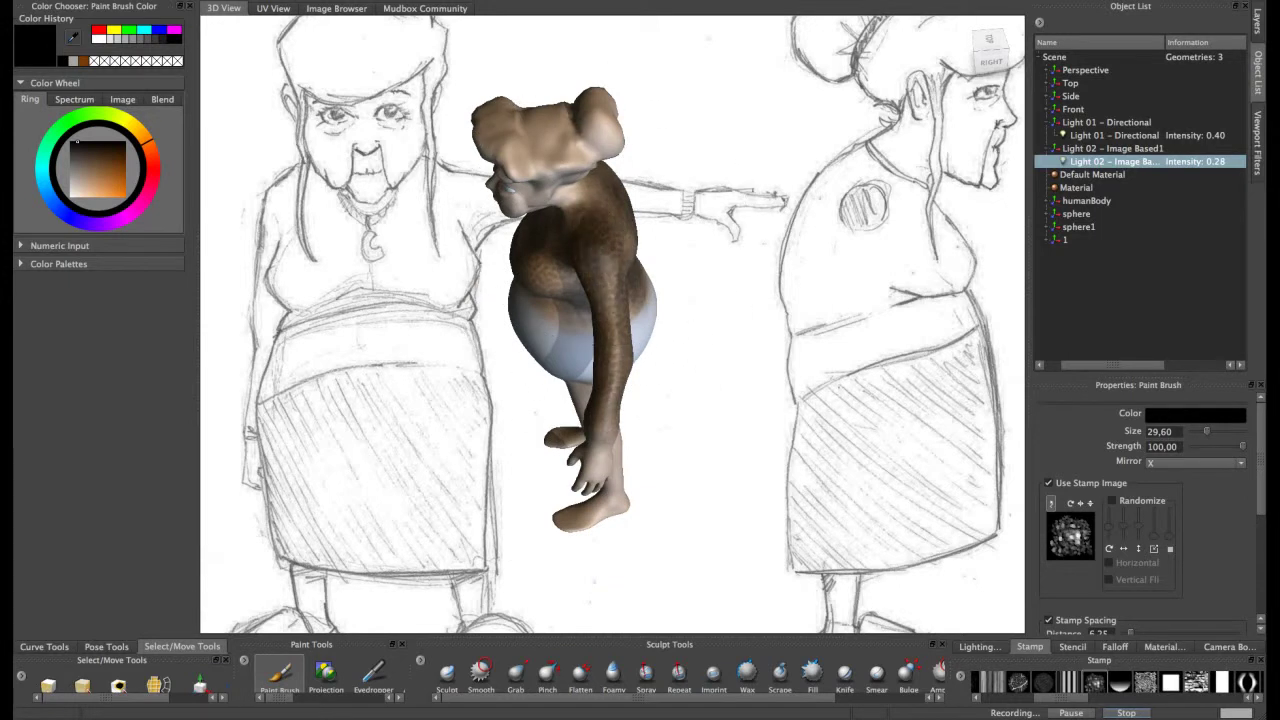
{"action": "mouse_move", "coordinate": [586, 286]}
{"action": "left_mouse_down", "text": "alt"}
{"action": "mouse_move", "coordinate": [592, 255]}
{"action": "mouse_move", "coordinate": [643, 239]}
{"action": "left_mouse_up", "text": "alt"}
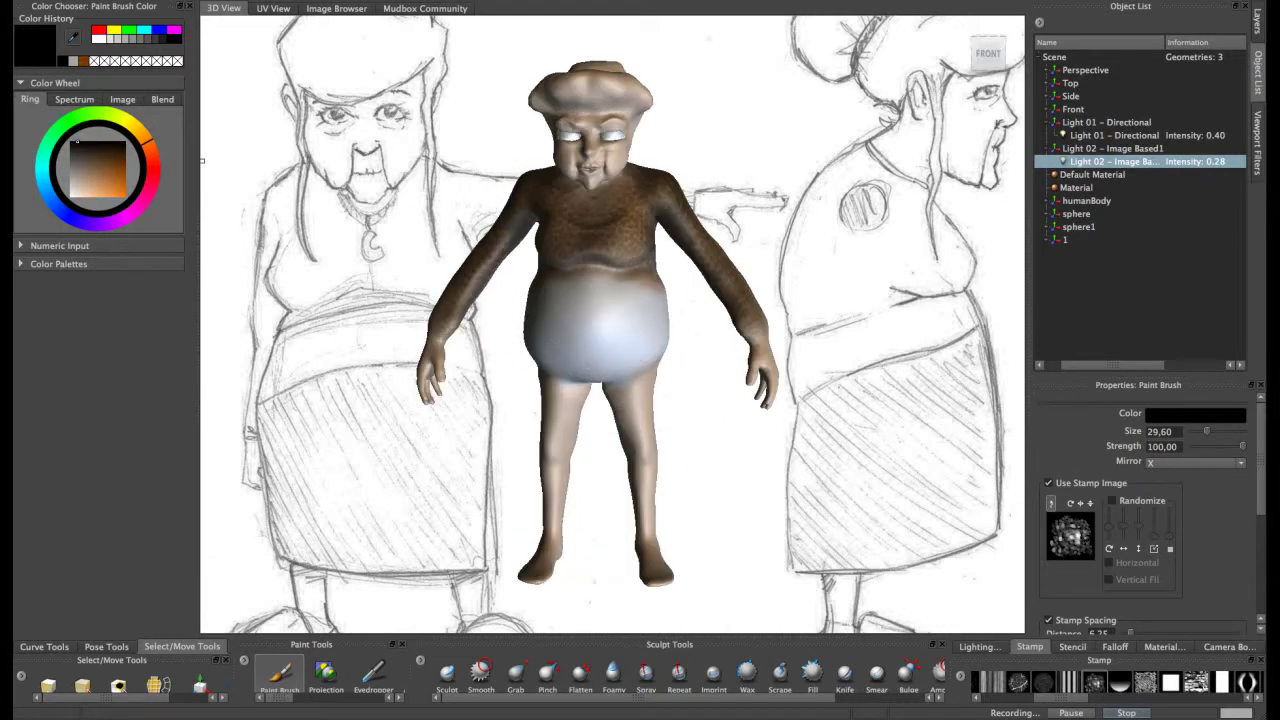
- Switch the Paint Brush colour to white and cover the hair and bun on all sides
{"action": "left_click_drag", "start_coordinate": [600, 240], "coordinate": [600, 295], "text": "alt"}
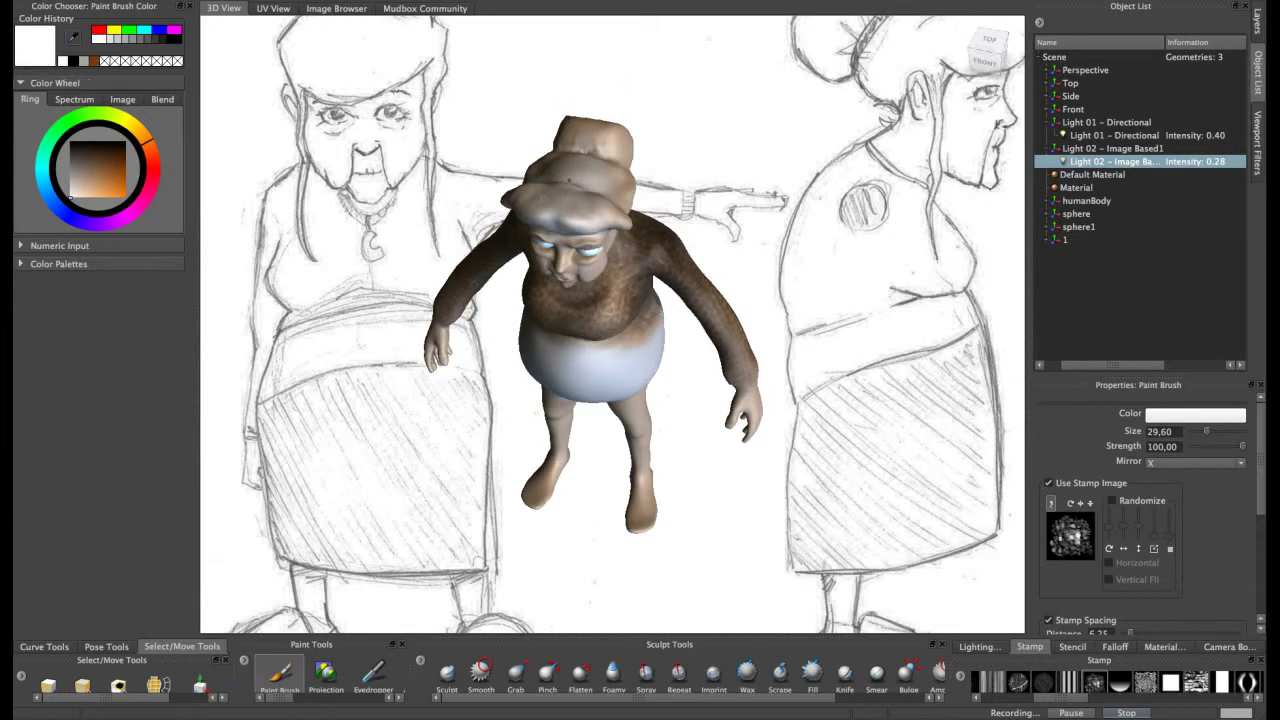
{"action": "left_click_drag", "start_coordinate": [548, 201], "coordinate": [573, 163]}
{"action": "mouse_move", "coordinate": [600, 290]}
{"action": "left_mouse_down", "text": "alt"}
{"action": "mouse_move", "coordinate": [565, 160]}
{"action": "mouse_move", "coordinate": [579, 116]}
{"action": "mouse_move", "coordinate": [567, 112]}
{"action": "left_mouse_up", "text": "alt"}
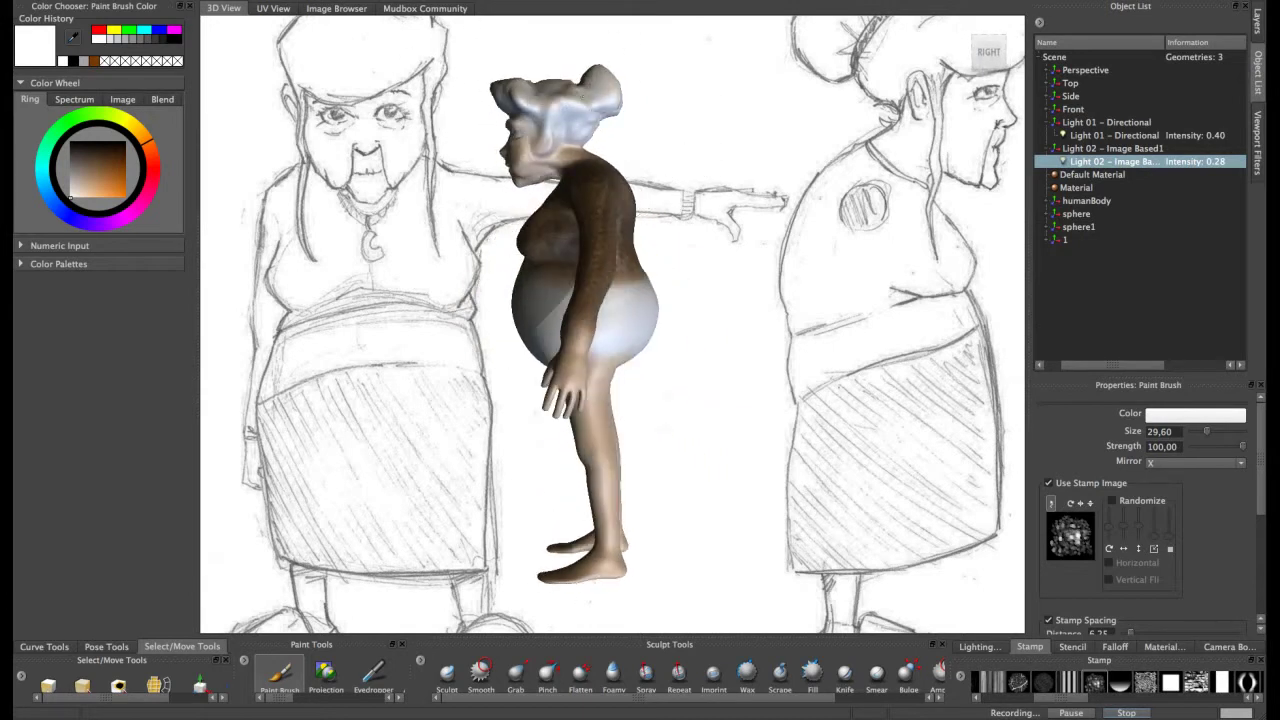
{"action": "left_click_drag", "start_coordinate": [564, 115], "coordinate": [568, 217], "text": "alt"}
{"action": "left_click_drag", "start_coordinate": [590, 285], "coordinate": [565, 310], "text": "alt"}
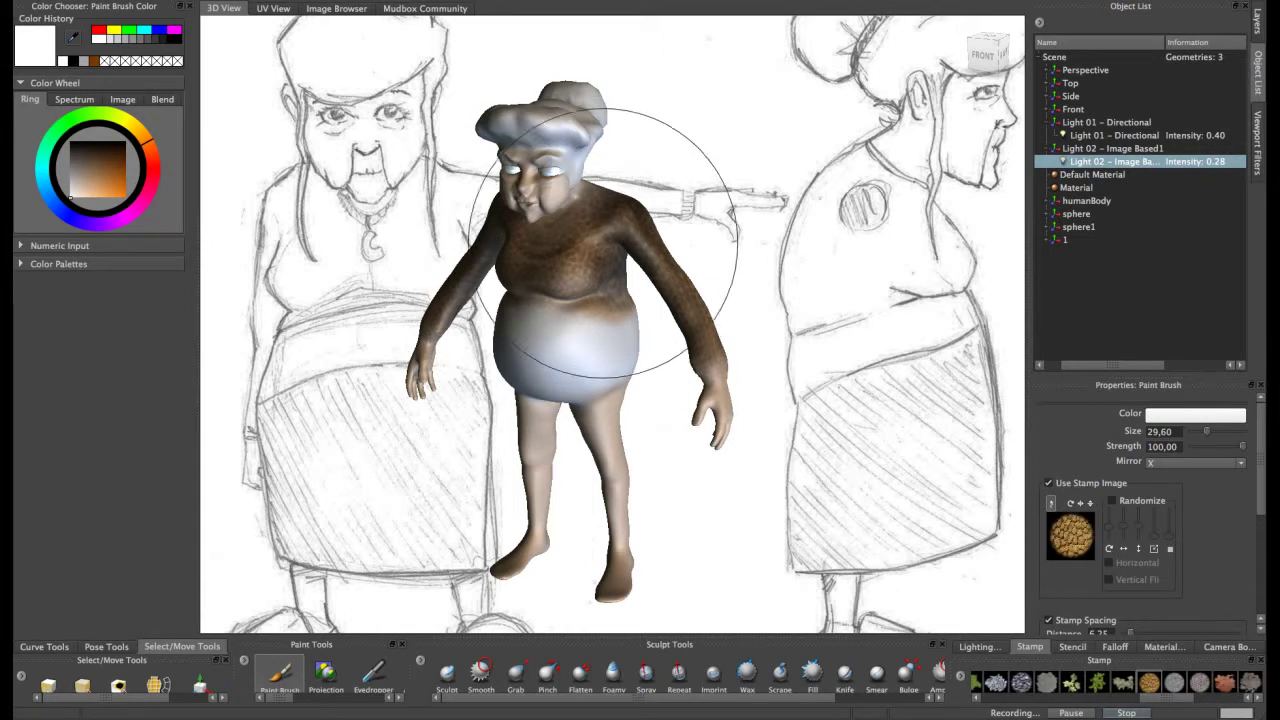
- Paint the golden-brown cracked pebble stamp over the chest, back and both arms with the white brush colour
{"action": "left_click_drag", "start_coordinate": [621, 247], "coordinate": [607, 236]}
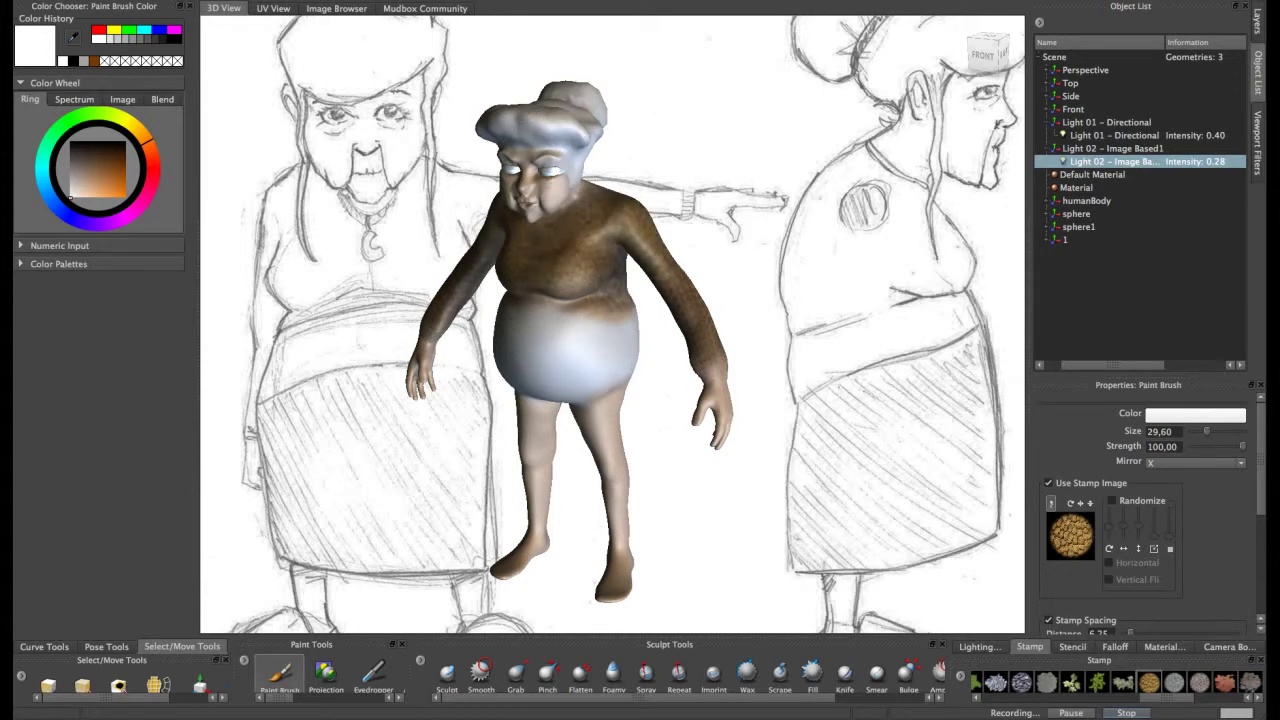
{"action": "mouse_move", "coordinate": [646, 281]}
{"action": "left_mouse_down", "text": "alt"}
{"action": "mouse_move", "coordinate": [585, 210]}
{"action": "mouse_move", "coordinate": [523, 366]}
{"action": "left_mouse_up", "text": "alt"}
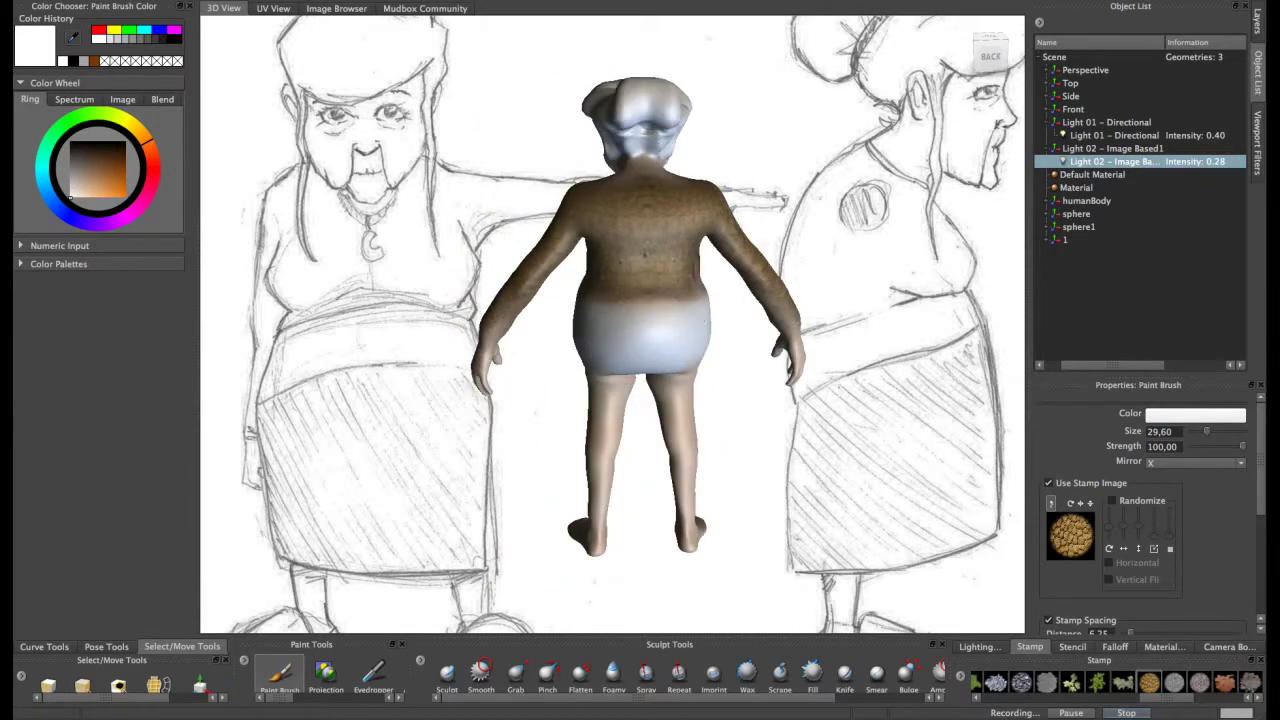
{"action": "left_click_drag", "start_coordinate": [648, 247], "coordinate": [800, 263], "text": "alt"}
{"action": "left_click_drag", "start_coordinate": [600, 300], "coordinate": [622, 240], "text": "alt"}
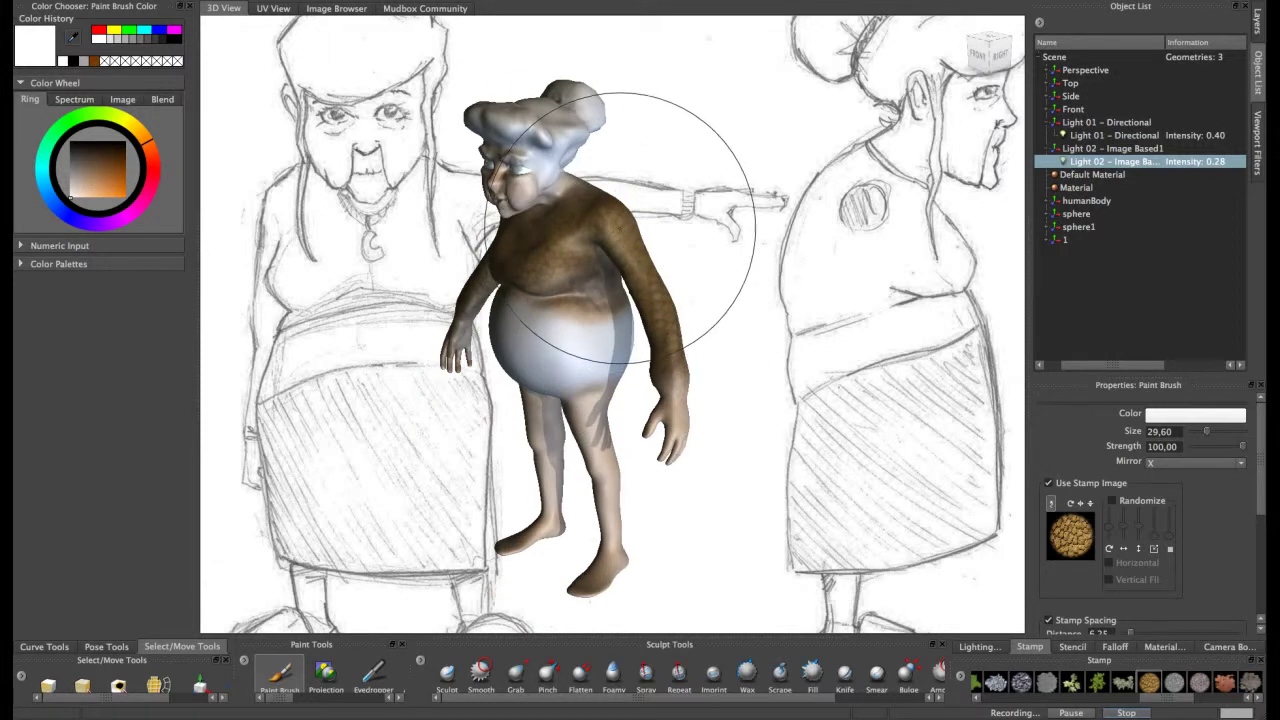
{"action": "mouse_move", "coordinate": [648, 265]}
{"action": "left_mouse_down", "text": "alt"}
{"action": "mouse_move", "coordinate": [600, 250]}
{"action": "mouse_move", "coordinate": [665, 290]}
{"action": "mouse_move", "coordinate": [643, 411]}
{"action": "left_mouse_up", "text": "alt"}
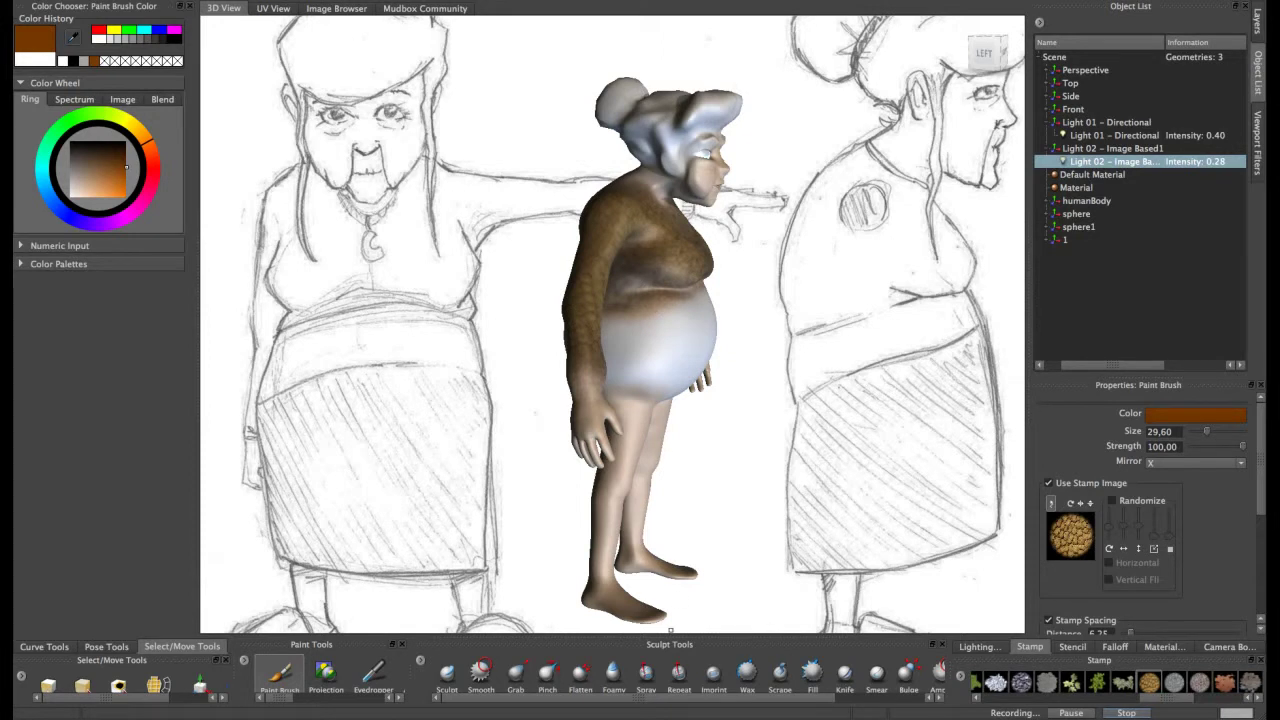
- Turn off the stamp image and paint the belly, hips and seat solid brown from all sides
{"action": "scroll", "coordinate": [1110, 683], "scroll_direction": "up", "scroll_amount": 5}
{"action": "left_click", "coordinate": [984, 683]}
{"action": "left_click_drag", "start_coordinate": [651, 332], "coordinate": [626, 333]}
{"action": "mouse_move", "coordinate": [626, 333]}
{"action": "left_mouse_down"}
{"action": "mouse_move", "coordinate": [640, 340]}
{"action": "mouse_move", "coordinate": [610, 352]}
{"action": "left_mouse_up"}
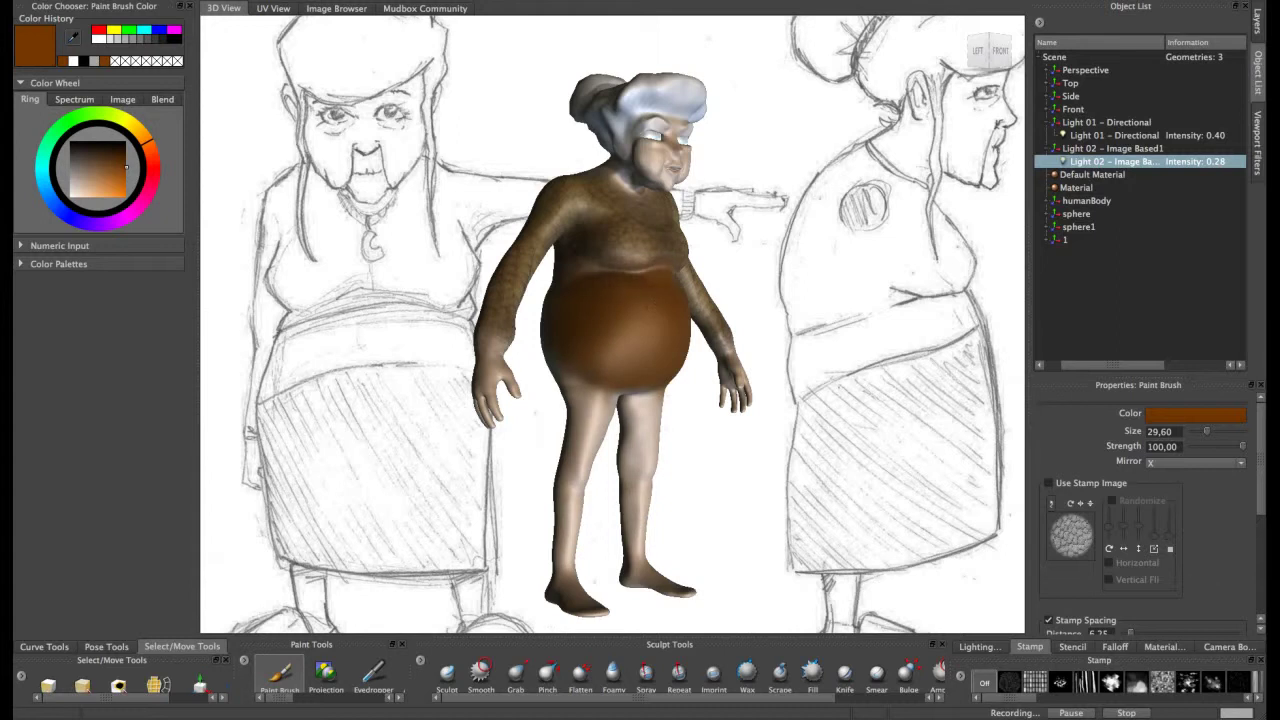
{"action": "left_click_drag", "start_coordinate": [614, 371], "coordinate": [686, 443], "text": "alt"}
{"action": "mouse_move", "coordinate": [675, 352]}
{"action": "left_mouse_down"}
{"action": "mouse_move", "coordinate": [612, 378]}
{"action": "mouse_move", "coordinate": [632, 335]}
{"action": "mouse_move", "coordinate": [655, 349]}
{"action": "left_mouse_up"}
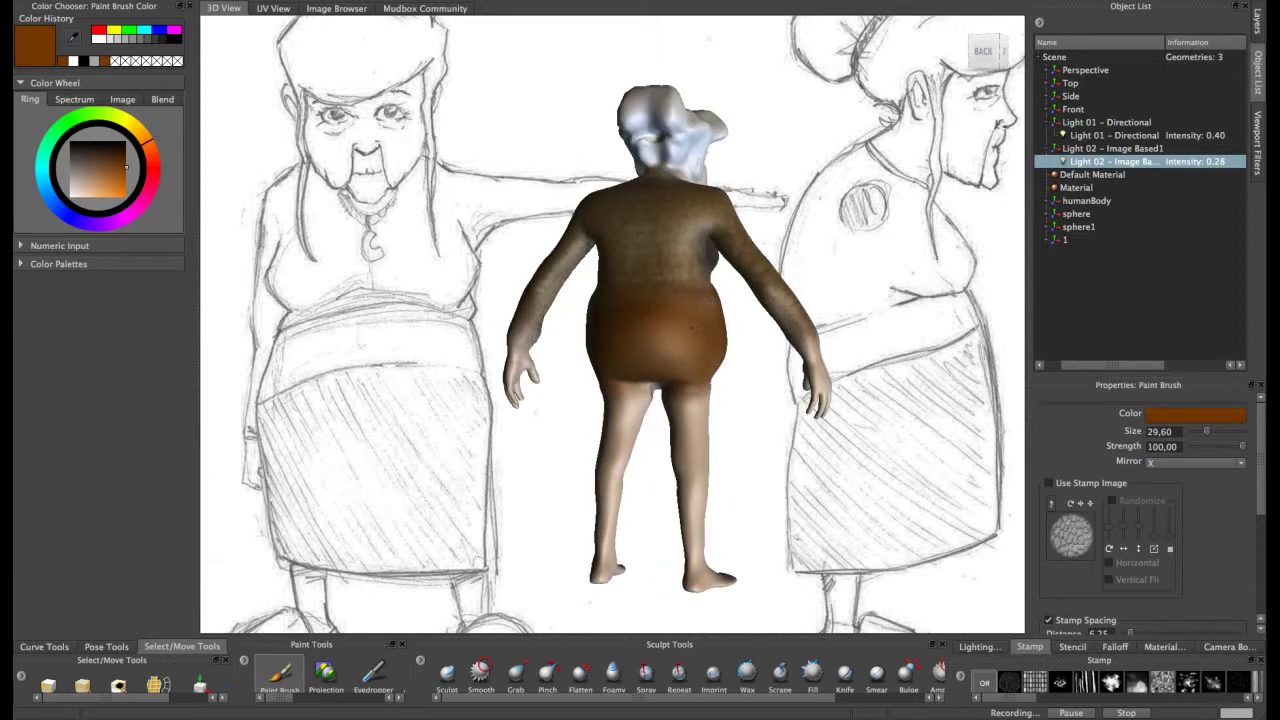
{"action": "left_click_drag", "start_coordinate": [690, 345], "coordinate": [564, 347], "text": "alt"}
{"action": "left_click_drag", "start_coordinate": [576, 326], "coordinate": [709, 333], "text": "alt"}
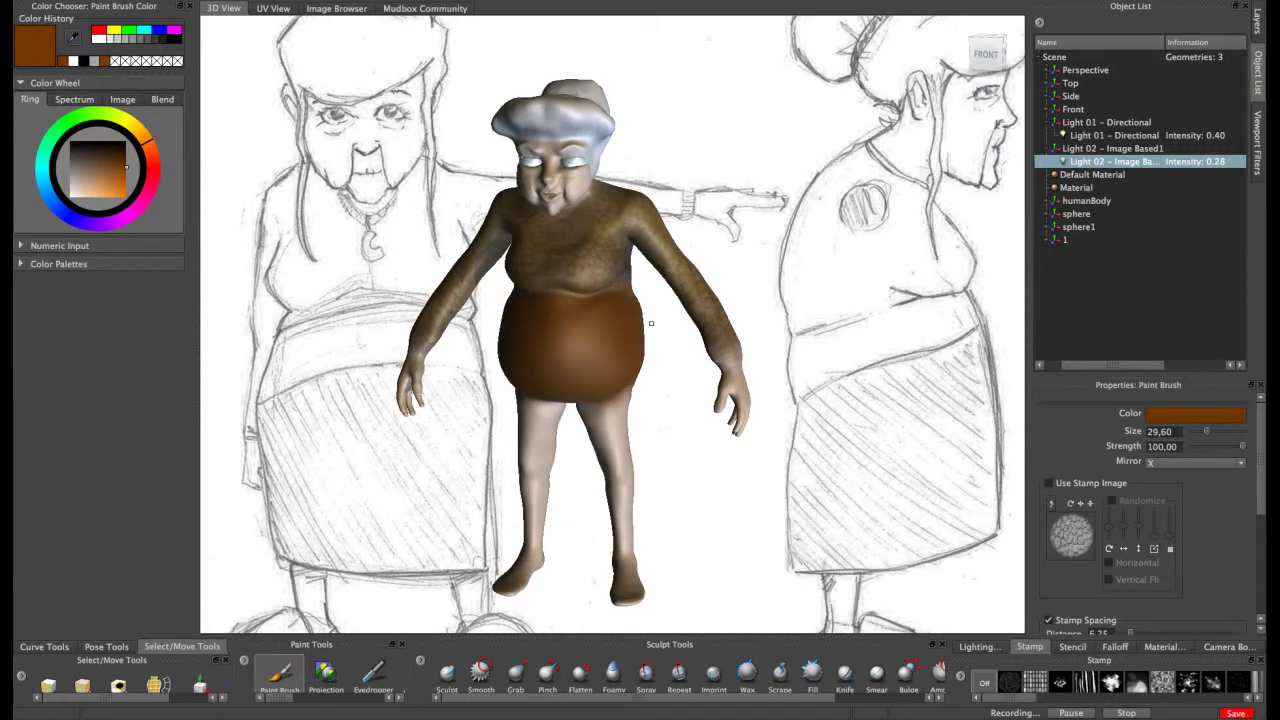
- Change the Paint Brush colour from the colour wheel to a muted dark greyish blue
{"action": "left_click", "coordinate": [55, 206]}
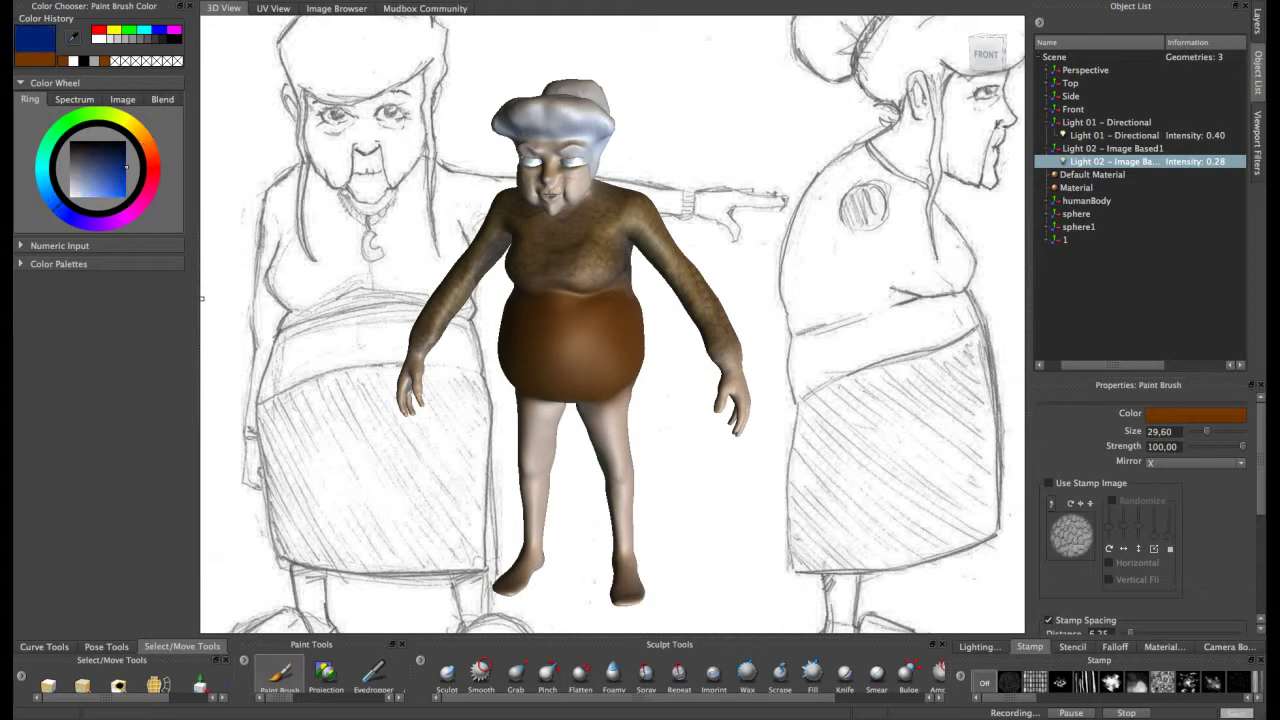
{"action": "left_click", "coordinate": [98, 177]}
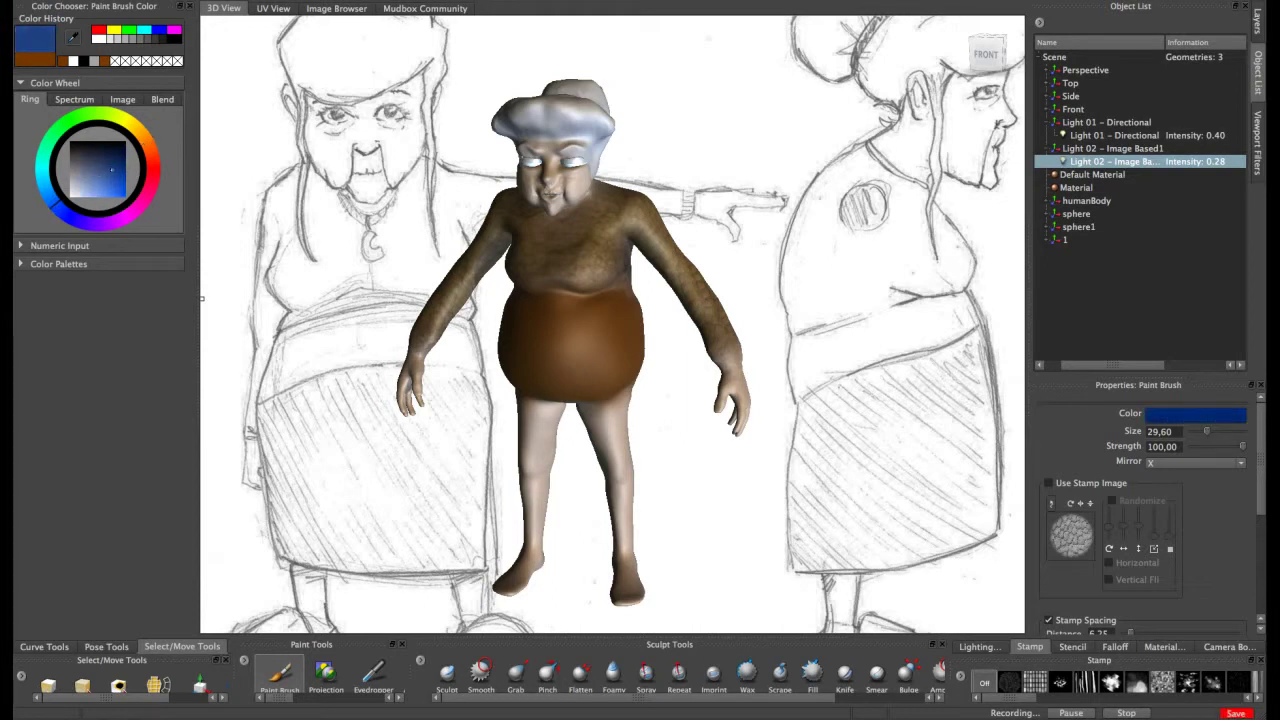
{"action": "left_click_drag", "start_coordinate": [55, 204], "coordinate": [49, 199]}
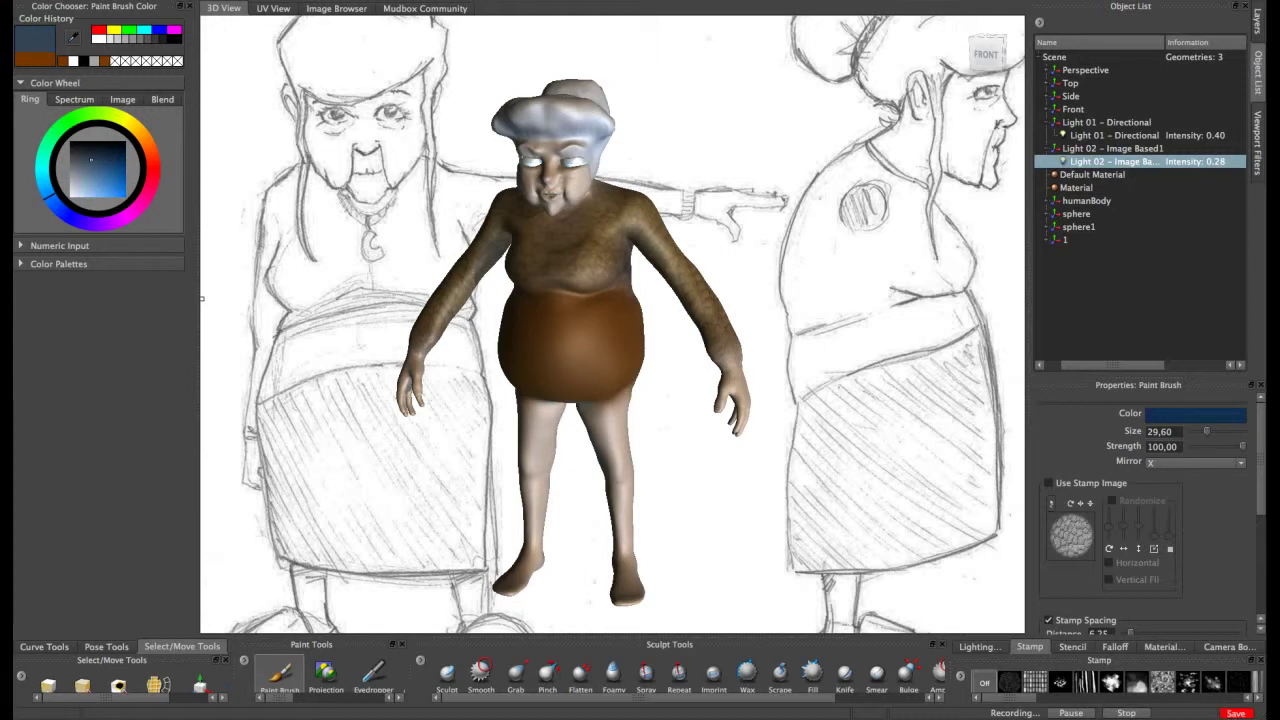
- Try the dark blue paint on the belly and chest, and undo the strokes
{"action": "left_click_drag", "start_coordinate": [580, 344], "coordinate": [608, 325]}
{"action": "mouse_move", "coordinate": [606, 250]}
{"action": "left_mouse_down"}
{"action": "mouse_move", "coordinate": [576, 212]}
{"action": "mouse_move", "coordinate": [602, 238]}
{"action": "left_mouse_up"}
{"action": "mouse_move", "coordinate": [623, 297]}
{"action": "left_mouse_down", "text": "alt"}
{"action": "mouse_move", "coordinate": [548, 254]}
{"action": "mouse_move", "coordinate": [570, 273]}
{"action": "mouse_move", "coordinate": [680, 295]}
{"action": "mouse_move", "coordinate": [757, 429]}
{"action": "left_mouse_up", "text": "alt"}
{"action": "key", "text": "super+z"}
{"action": "key", "text": "super+z"}
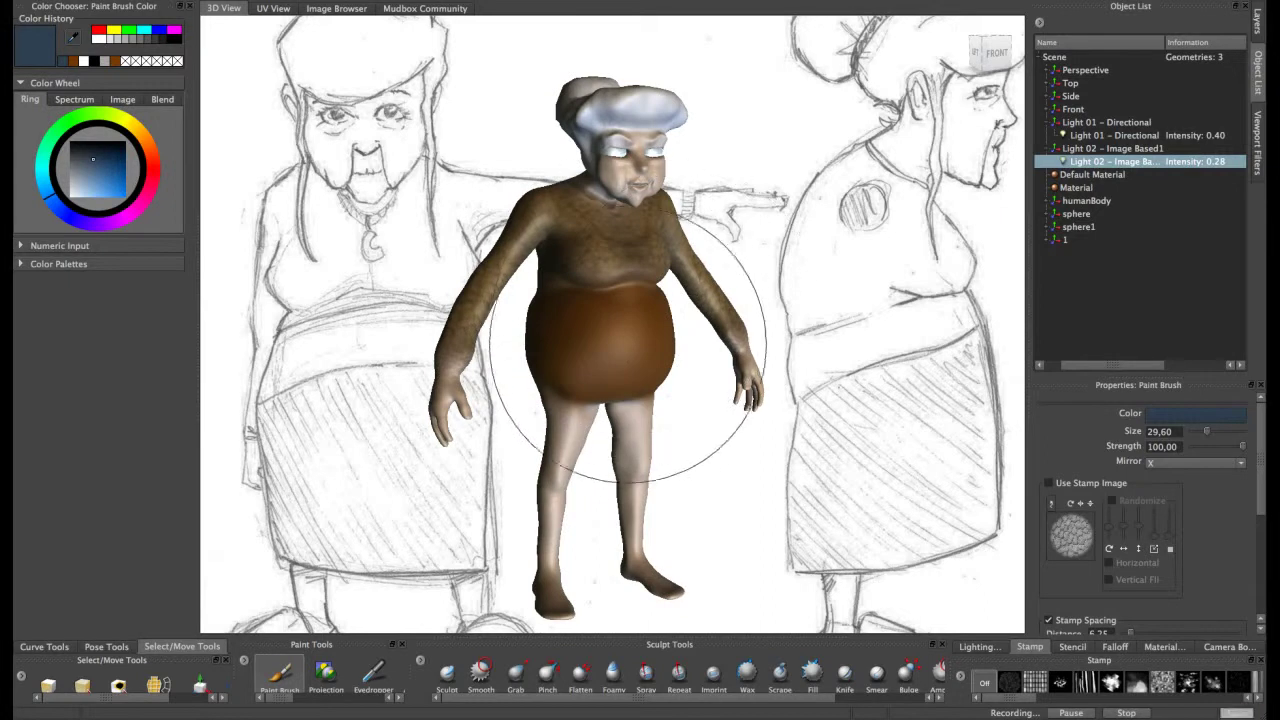
- Paint the belly, hips and seat dark blue all around as the skirt
{"action": "left_click_drag", "start_coordinate": [616, 368], "coordinate": [612, 380]}
{"action": "mouse_move", "coordinate": [634, 322]}
{"action": "left_mouse_down", "text": "alt"}
{"action": "mouse_move", "coordinate": [658, 312]}
{"action": "mouse_move", "coordinate": [652, 335]}
{"action": "left_mouse_up", "text": "alt"}
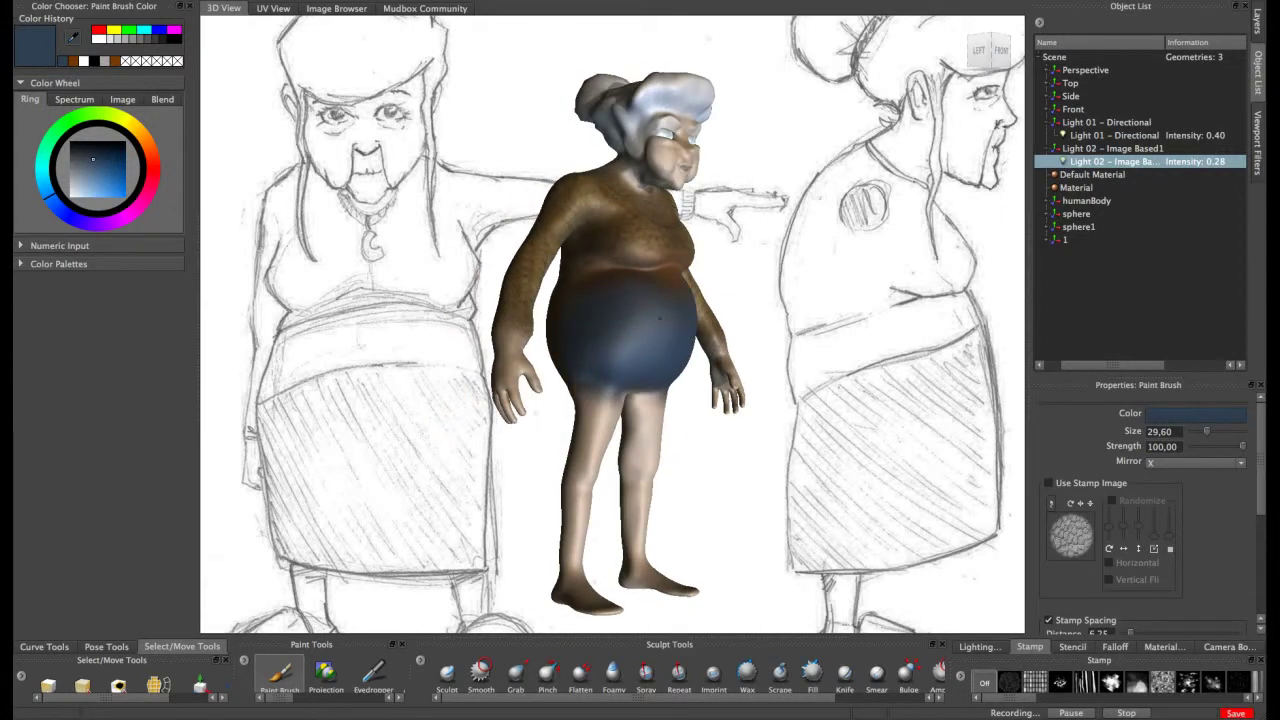
{"action": "left_click_drag", "start_coordinate": [626, 320], "coordinate": [760, 480], "text": "alt"}
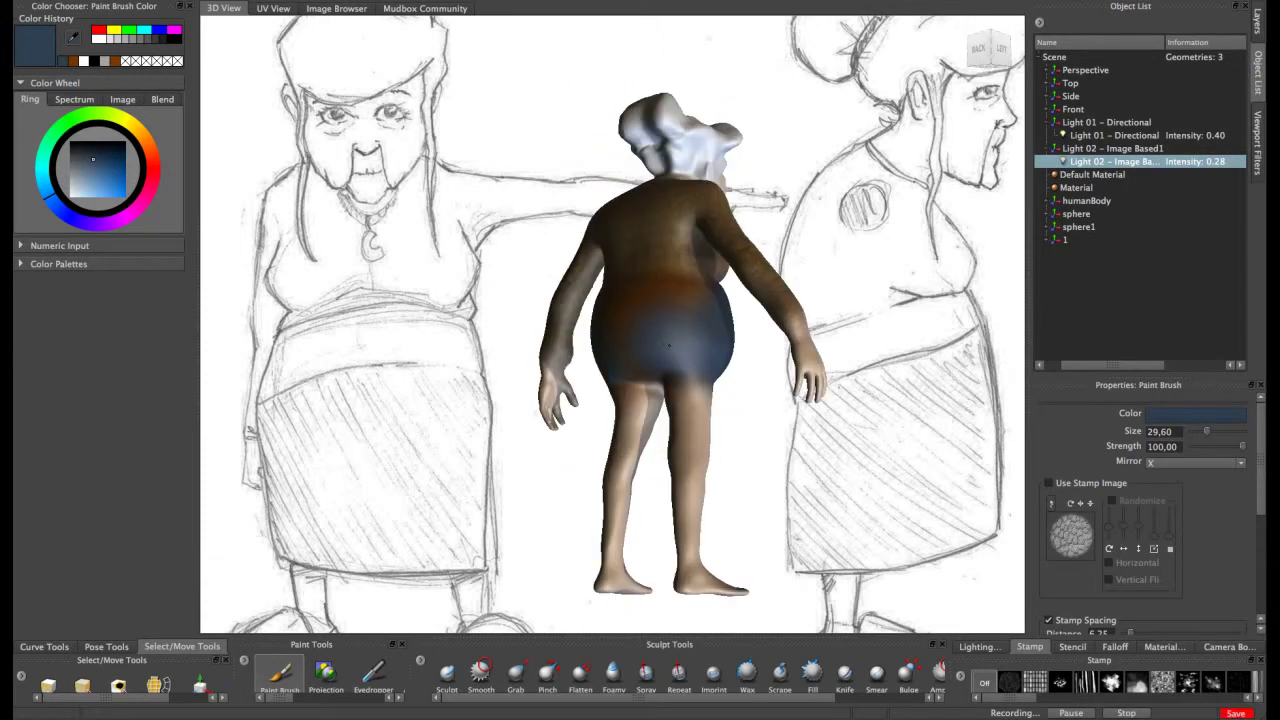
{"action": "mouse_move", "coordinate": [684, 322]}
{"action": "left_mouse_down", "text": "alt"}
{"action": "mouse_move", "coordinate": [750, 322]}
{"action": "mouse_move", "coordinate": [514, 355]}
{"action": "mouse_move", "coordinate": [588, 329]}
{"action": "mouse_move", "coordinate": [664, 332]}
{"action": "mouse_move", "coordinate": [566, 335]}
{"action": "left_mouse_up", "text": "alt"}
{"action": "right_click_drag", "start_coordinate": [556, 374], "coordinate": [325, 330], "text": "alt"}
- Change the Paint Brush colour to a bright light green
{"action": "left_click", "coordinate": [102, 114]}
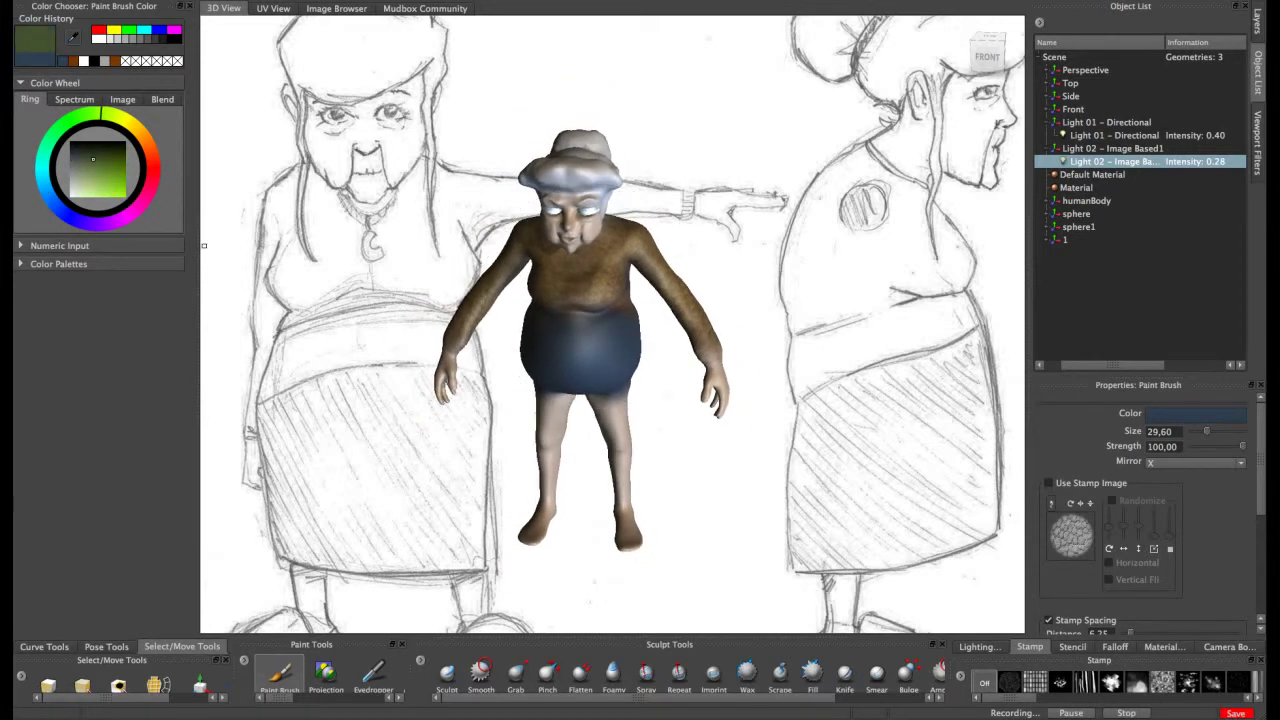
{"action": "left_click", "coordinate": [89, 182]}
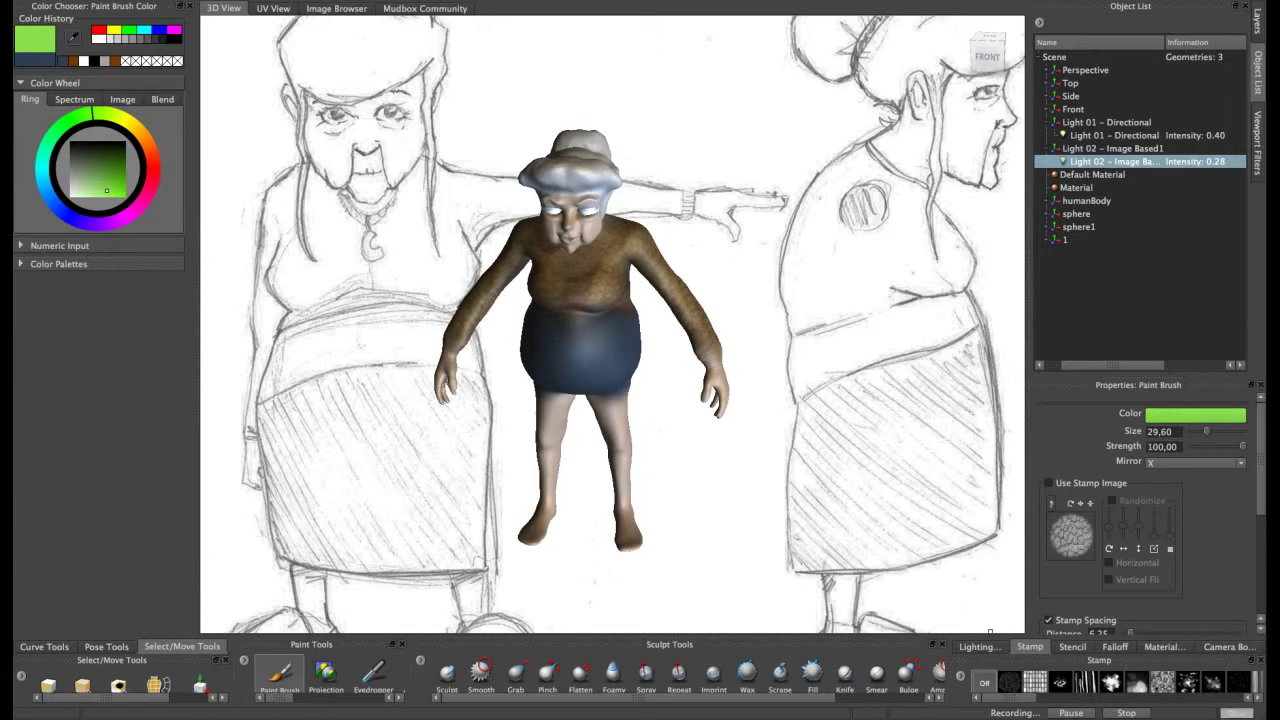
- Try the woven grid stamp with green paint on the upper body, and undo the strokes
{"action": "left_click", "coordinate": [1035, 683]}
{"action": "mouse_move", "coordinate": [668, 262]}
{"action": "left_mouse_down"}
{"action": "mouse_move", "coordinate": [720, 263]}
{"action": "mouse_move", "coordinate": [698, 300]}
{"action": "mouse_move", "coordinate": [702, 334]}
{"action": "mouse_move", "coordinate": [602, 275]}
{"action": "mouse_move", "coordinate": [604, 293]}
{"action": "mouse_move", "coordinate": [624, 246]}
{"action": "mouse_move", "coordinate": [560, 272]}
{"action": "mouse_move", "coordinate": [642, 258]}
{"action": "left_mouse_up"}
{"action": "key", "text": "ctrl+z"}
{"action": "key", "text": "ctrl+z"}
{"action": "key", "text": "ctrl+z"}
- Paint the chest and arms green with the white cloudy stamp, and go over the chest with the vertical streak stamp
{"action": "left_click", "coordinate": [1111, 682]}
{"action": "left_click_drag", "start_coordinate": [618, 240], "coordinate": [602, 256]}
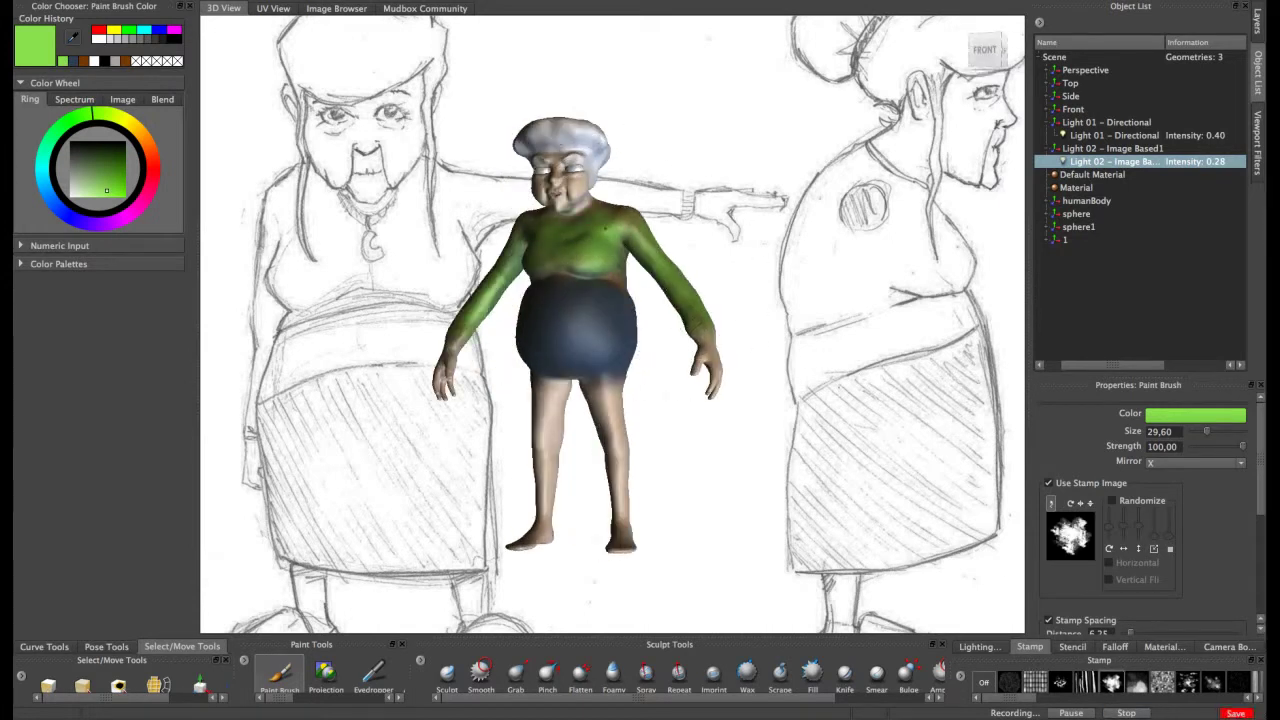
{"action": "left_click", "coordinate": [1086, 682]}
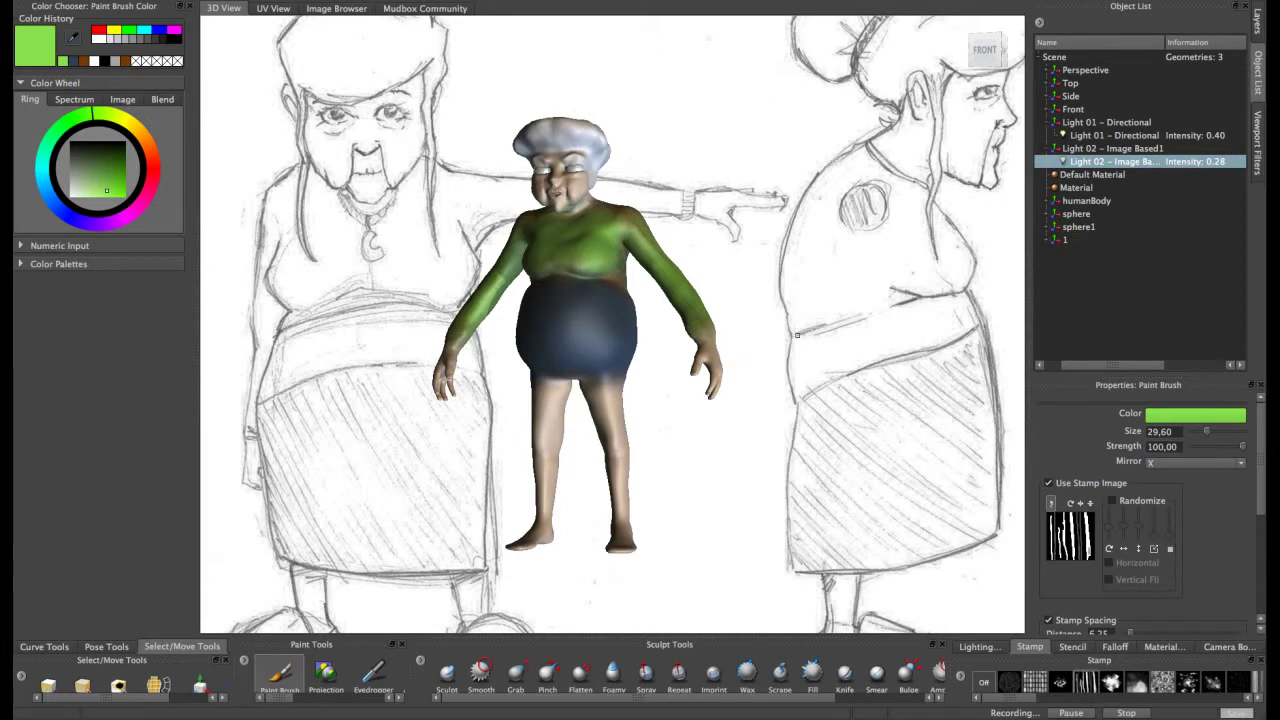
{"action": "left_click_drag", "start_coordinate": [594, 238], "coordinate": [586, 244]}
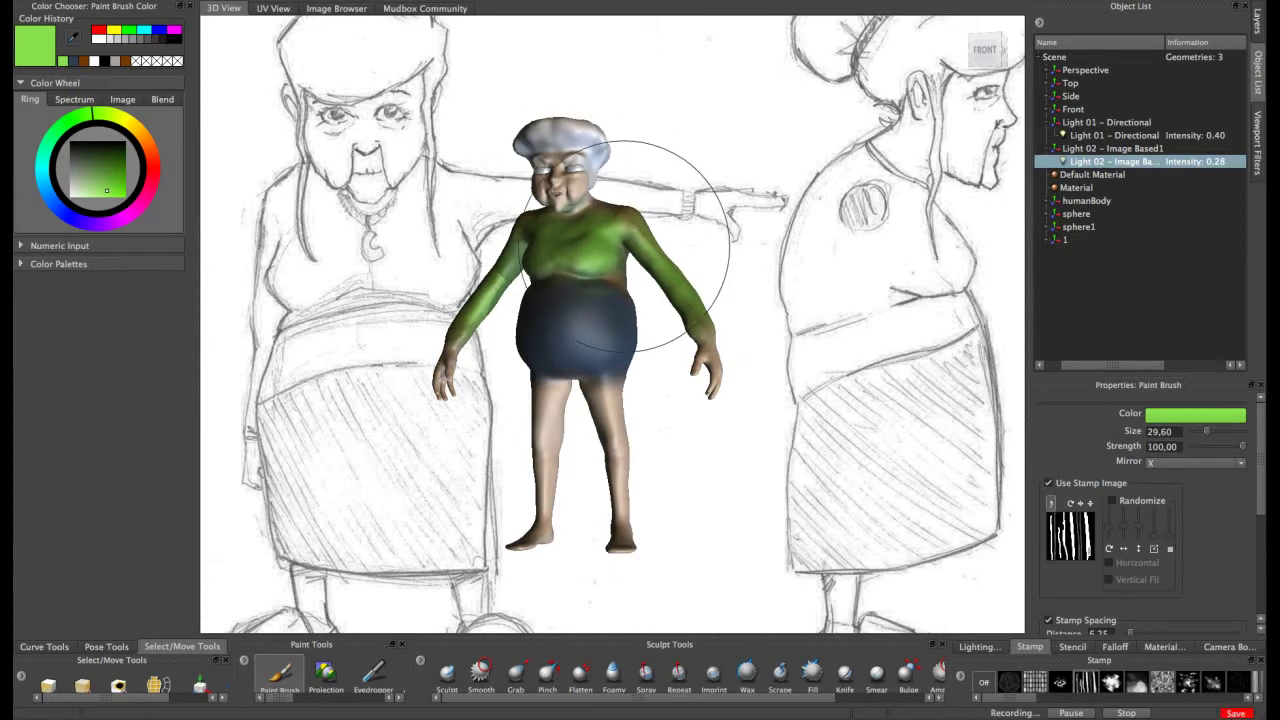
- Cover the back, shoulders and backs of the arms with green paint using the vertical streak stamp
{"action": "mouse_move", "coordinate": [845, 381]}
{"action": "left_mouse_down", "text": "alt"}
{"action": "mouse_move", "coordinate": [680, 415]}
{"action": "mouse_move", "coordinate": [612, 410]}
{"action": "left_mouse_up", "text": "alt"}
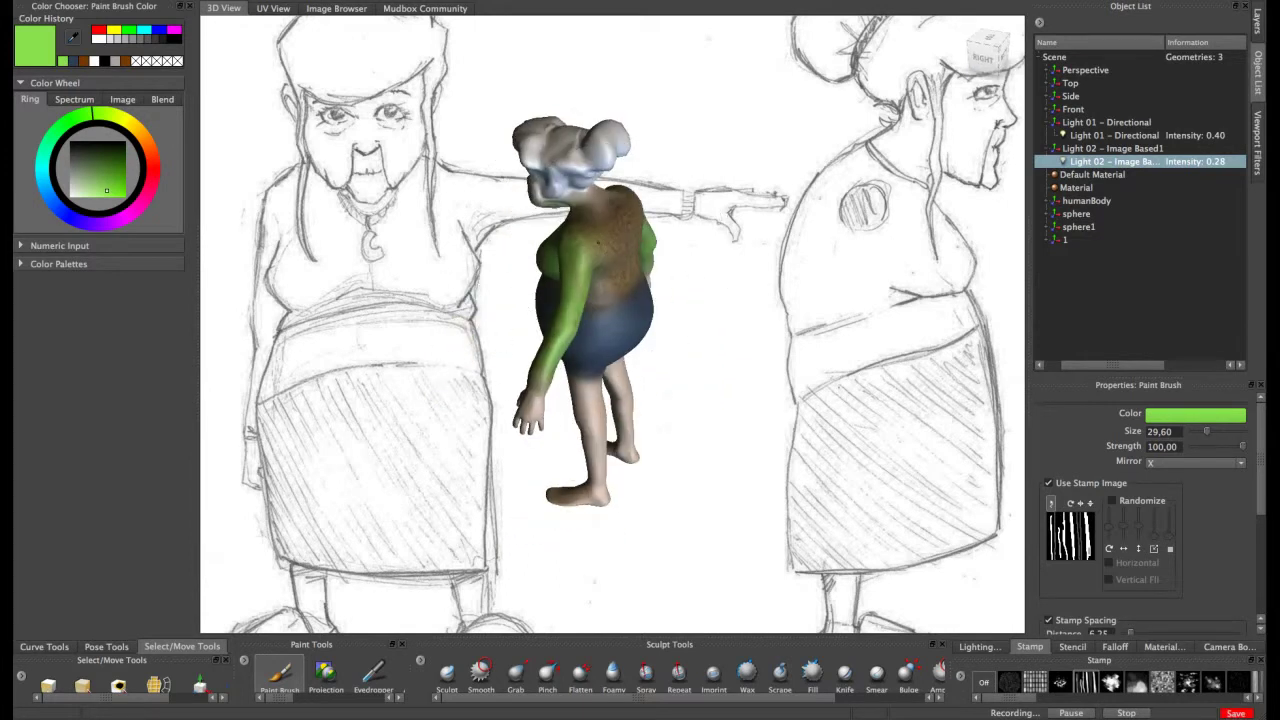
{"action": "left_click_drag", "start_coordinate": [603, 247], "coordinate": [620, 238], "text": "alt"}
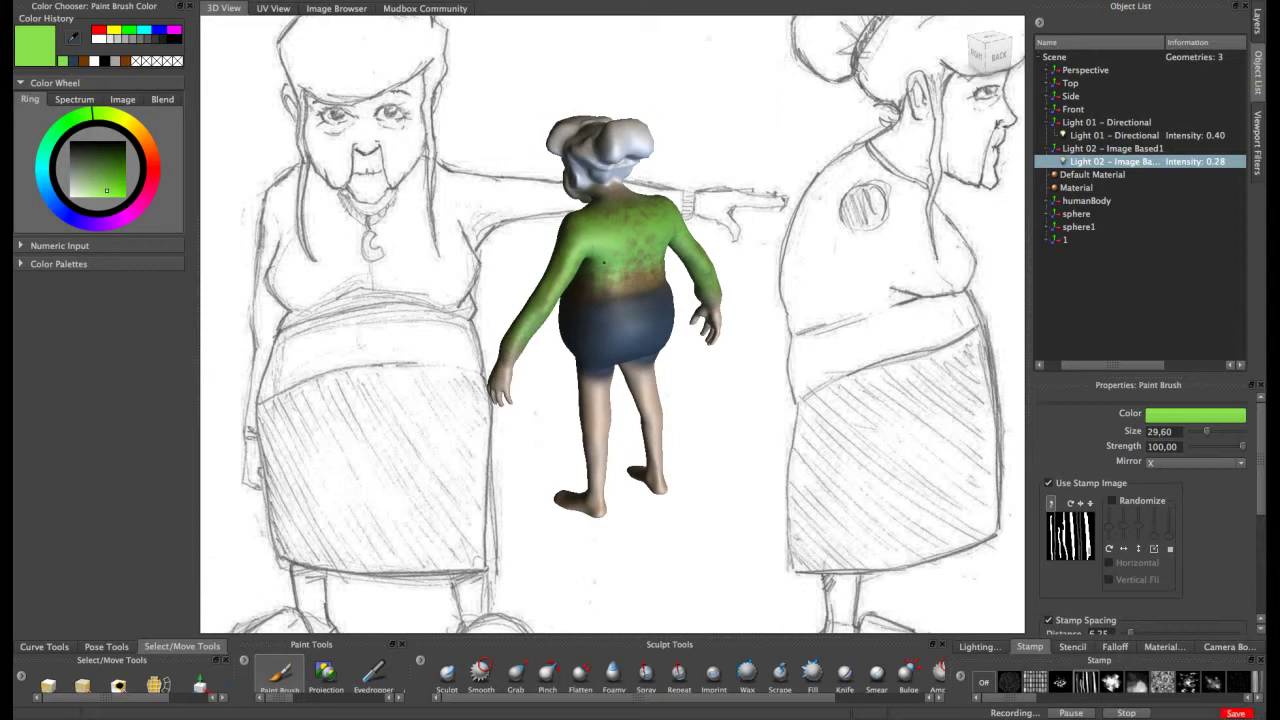
{"action": "left_click_drag", "start_coordinate": [615, 252], "coordinate": [845, 270], "text": "alt"}
{"action": "left_click_drag", "start_coordinate": [689, 252], "coordinate": [900, 490], "text": "alt"}
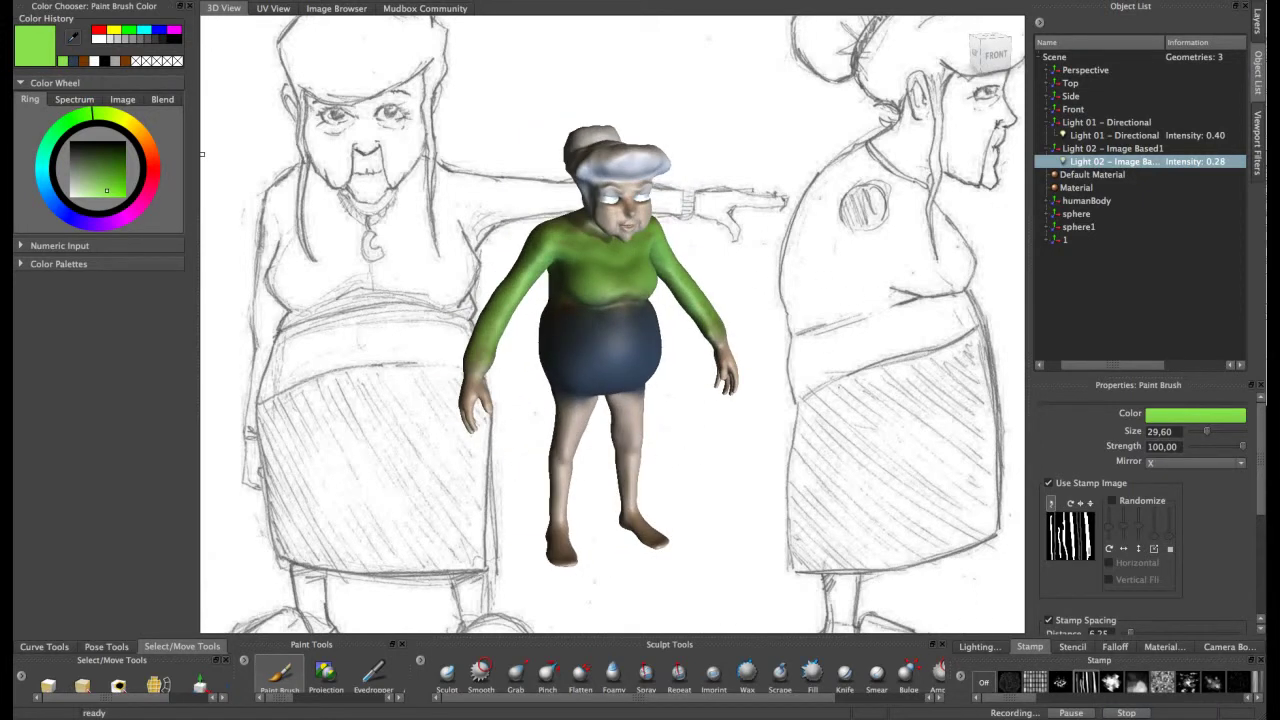
- Try a blue fabric stamp from the end of the stamp library on the green chest, and undo the strokes
{"action": "left_click_drag", "start_coordinate": [1010, 698], "coordinate": [1184, 698]}
{"action": "scroll", "coordinate": [1110, 683], "scroll_direction": "right", "scroll_amount": 5}
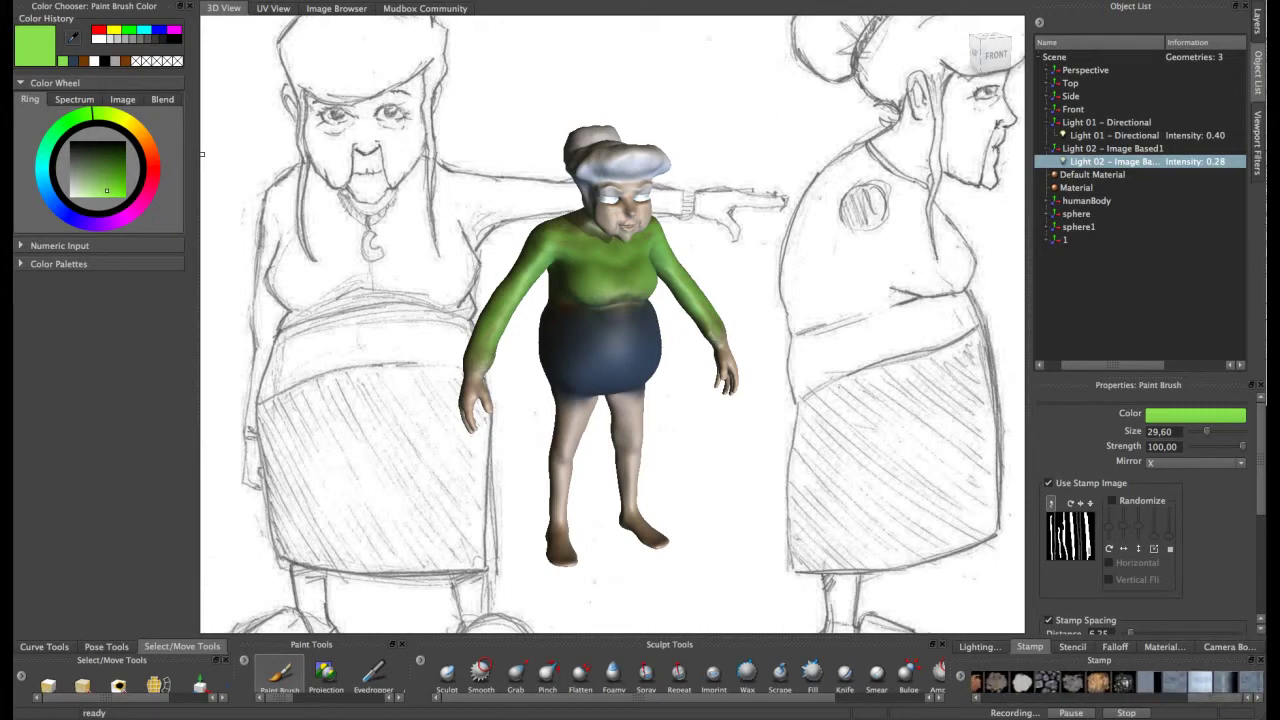
{"action": "left_click", "coordinate": [1200, 682]}
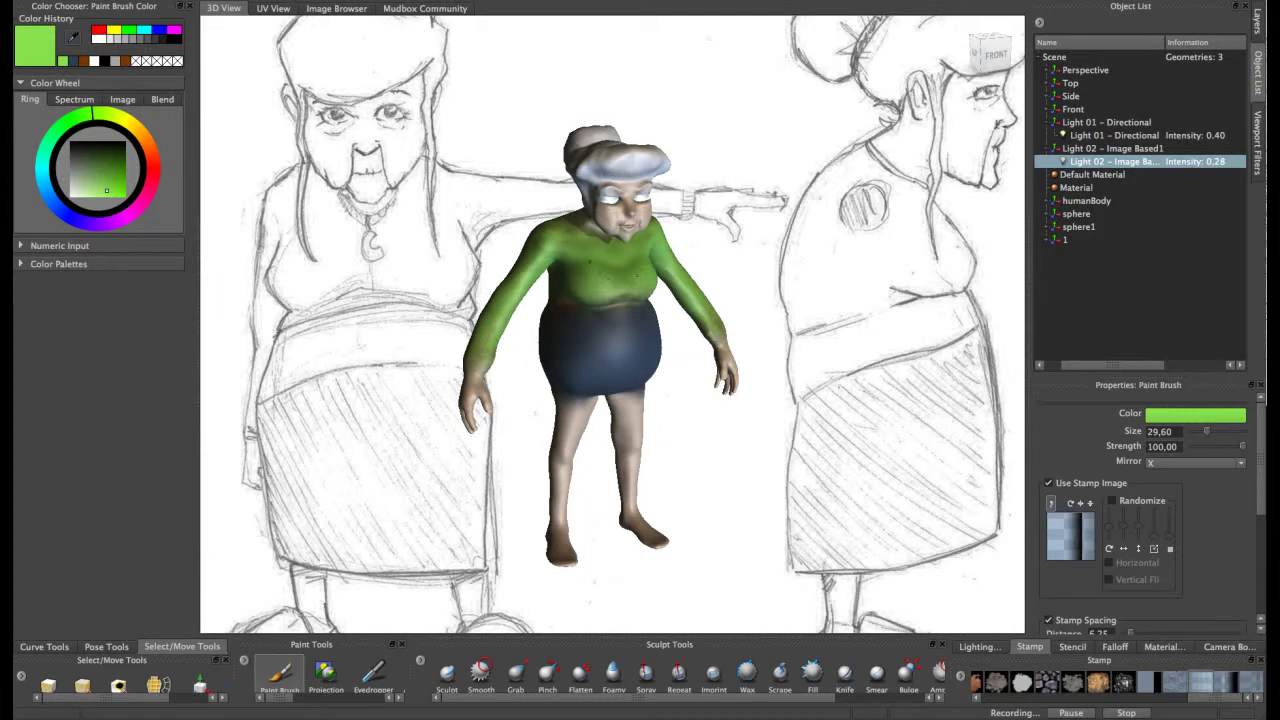
{"action": "left_click_drag", "start_coordinate": [600, 264], "coordinate": [604, 256]}
{"action": "key", "text": "super+z"}
{"action": "key", "text": "super+z"}
{"action": "key", "text": "super+z"}
{"action": "key", "text": "super+z"}
{"action": "key", "text": "super+z"}
- Shade the middle of the green chest using the light blue checked stamp with a central seam
{"action": "mouse_move", "coordinate": [637, 262]}
{"action": "left_mouse_down", "text": "alt"}
{"action": "mouse_move", "coordinate": [545, 247]}
{"action": "mouse_move", "coordinate": [561, 238]}
{"action": "mouse_move", "coordinate": [484, 250]}
{"action": "mouse_move", "coordinate": [590, 258]}
{"action": "mouse_move", "coordinate": [640, 283]}
{"action": "mouse_move", "coordinate": [745, 277]}
{"action": "mouse_move", "coordinate": [562, 276]}
{"action": "mouse_move", "coordinate": [673, 284]}
{"action": "left_mouse_up", "text": "alt"}
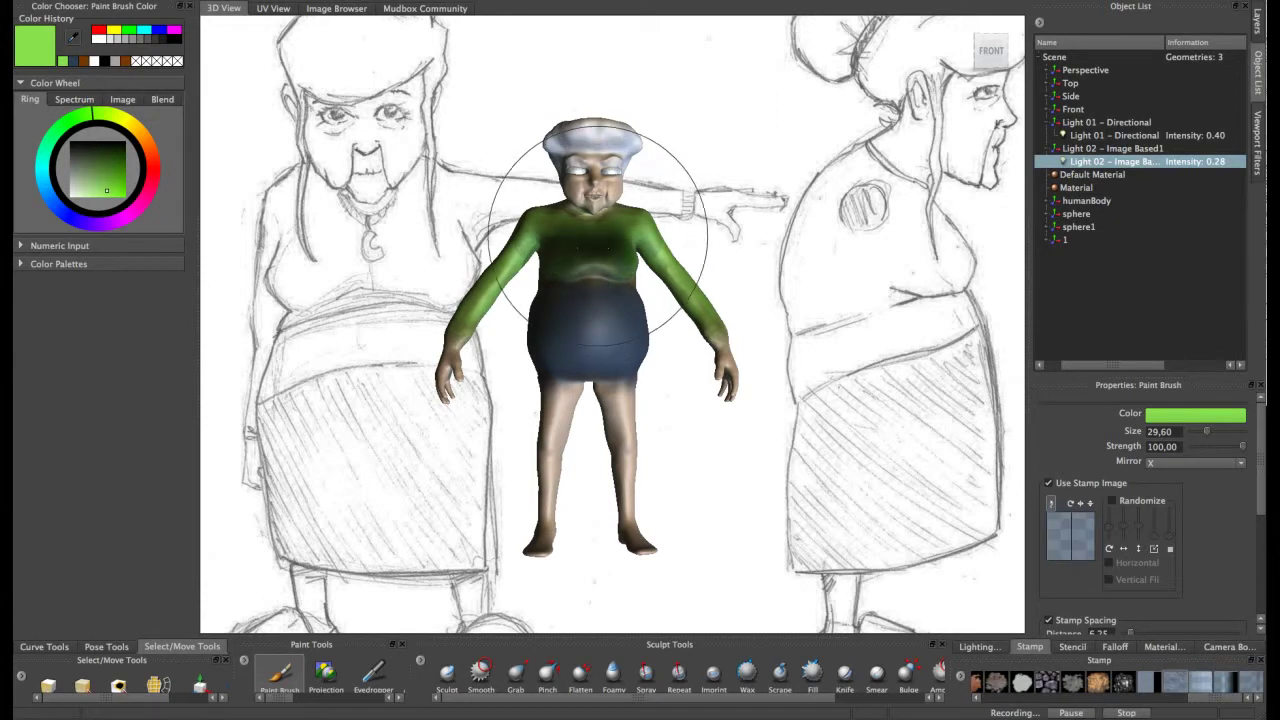
{"action": "left_click_drag", "start_coordinate": [613, 283], "coordinate": [586, 345], "text": "alt"}
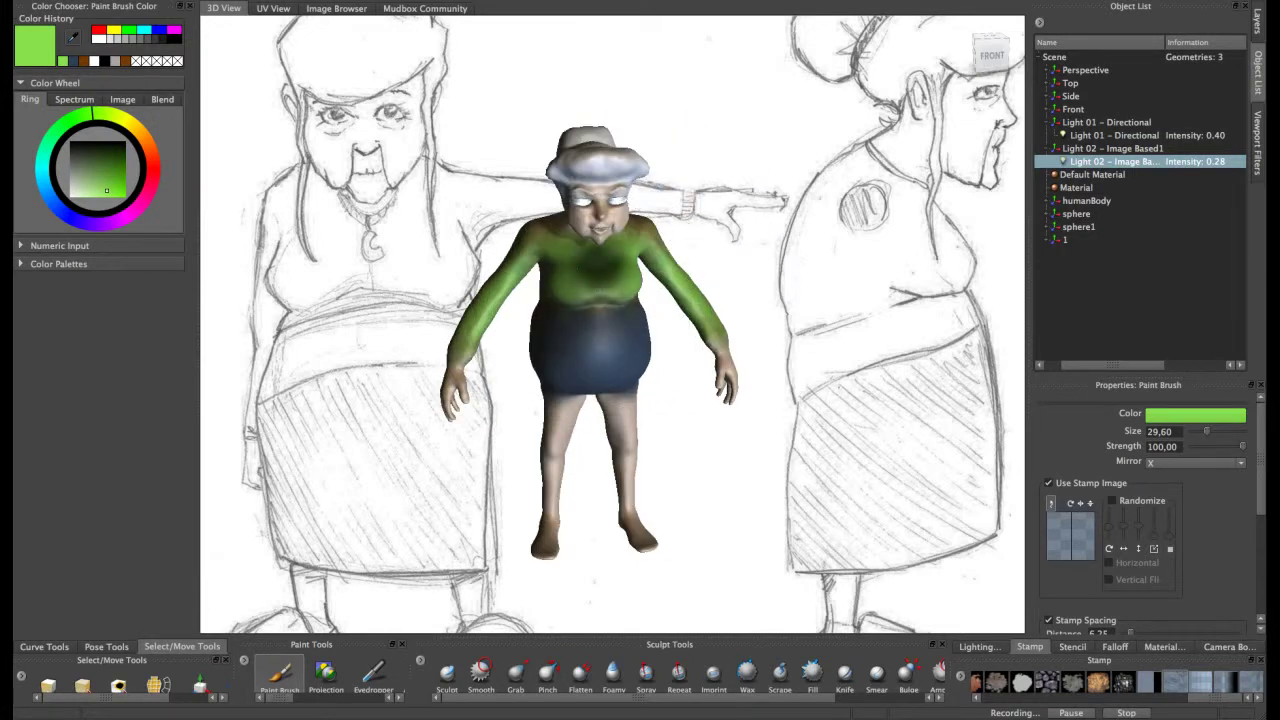
{"action": "left_click_drag", "start_coordinate": [643, 232], "coordinate": [650, 204], "text": "alt"}
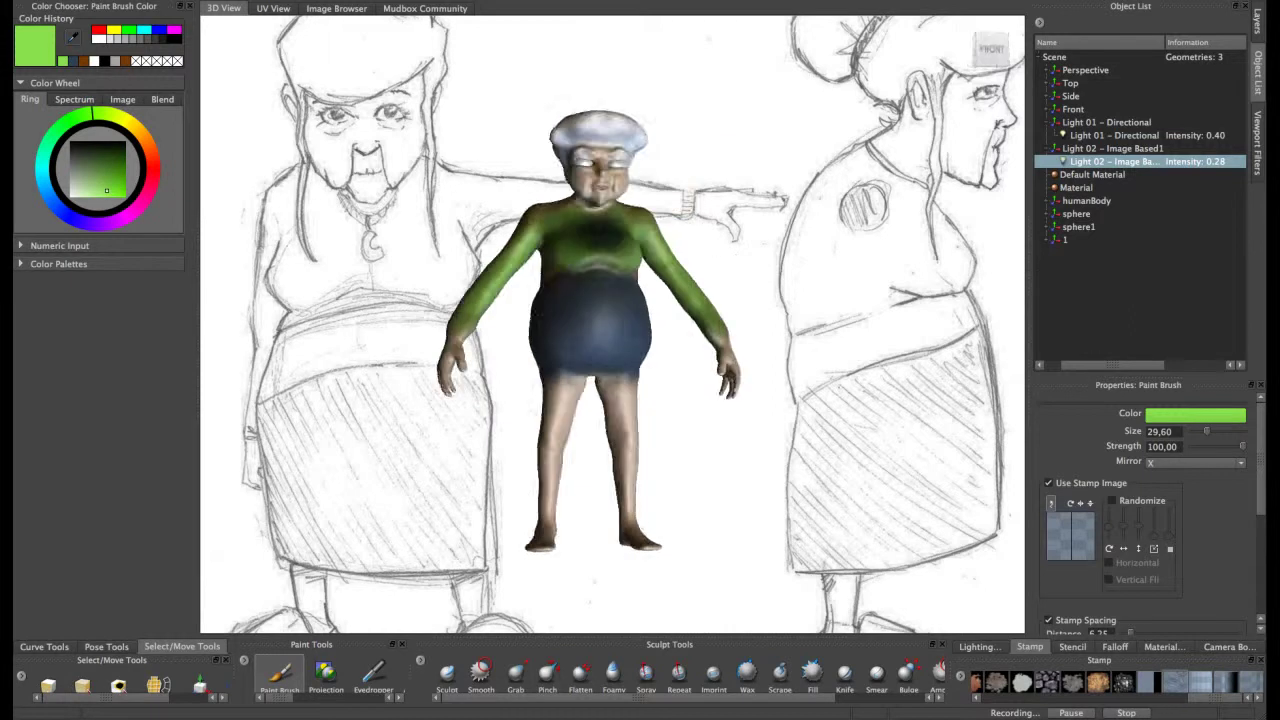
{"action": "left_click_drag", "start_coordinate": [592, 342], "coordinate": [650, 340], "text": "alt"}
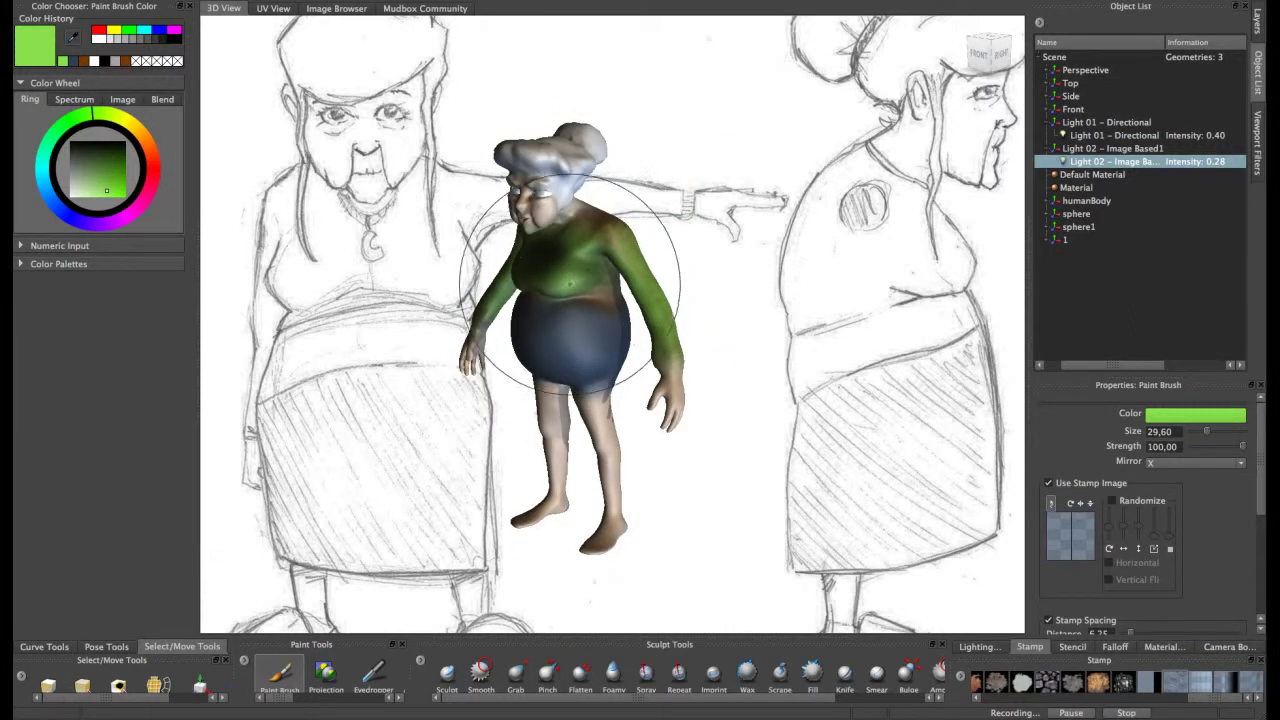
{"action": "mouse_move", "coordinate": [634, 264]}
{"action": "left_mouse_down", "text": "alt"}
{"action": "mouse_move", "coordinate": [625, 236]}
{"action": "mouse_move", "coordinate": [571, 249]}
{"action": "mouse_move", "coordinate": [607, 245]}
{"action": "left_mouse_up", "text": "alt"}
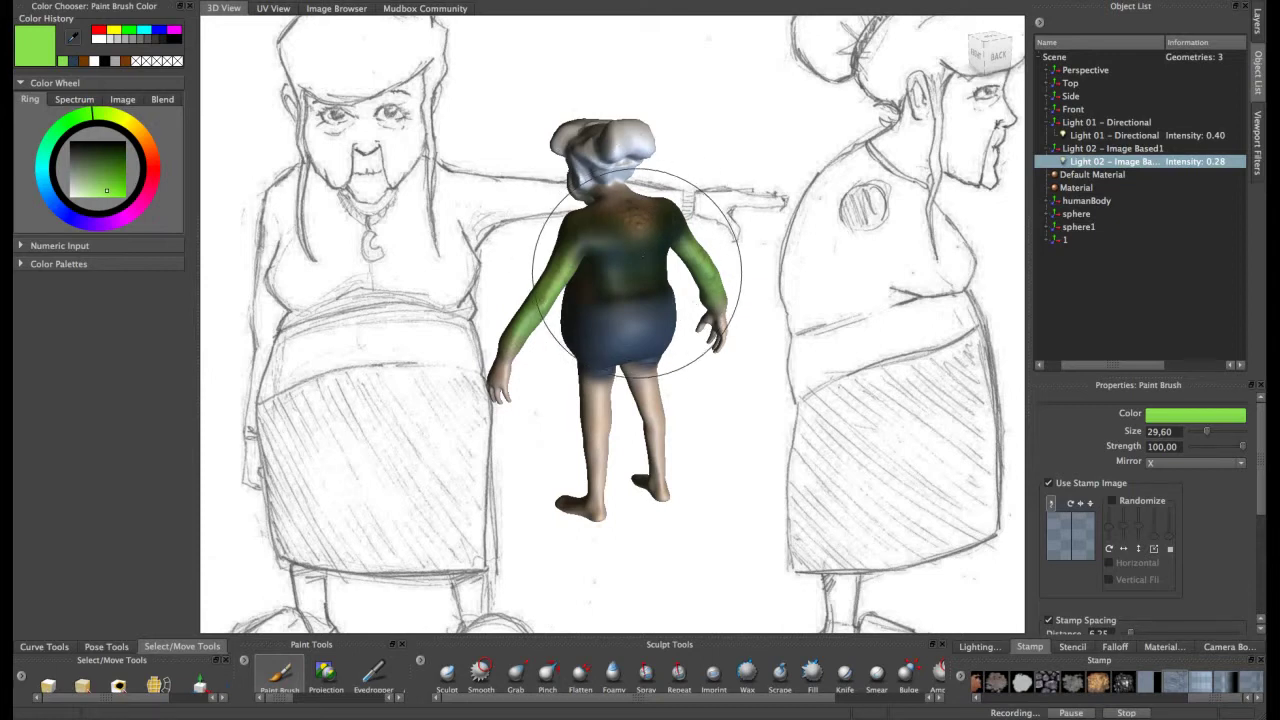
{"action": "left_click_drag", "start_coordinate": [629, 271], "coordinate": [614, 257], "text": "alt"}
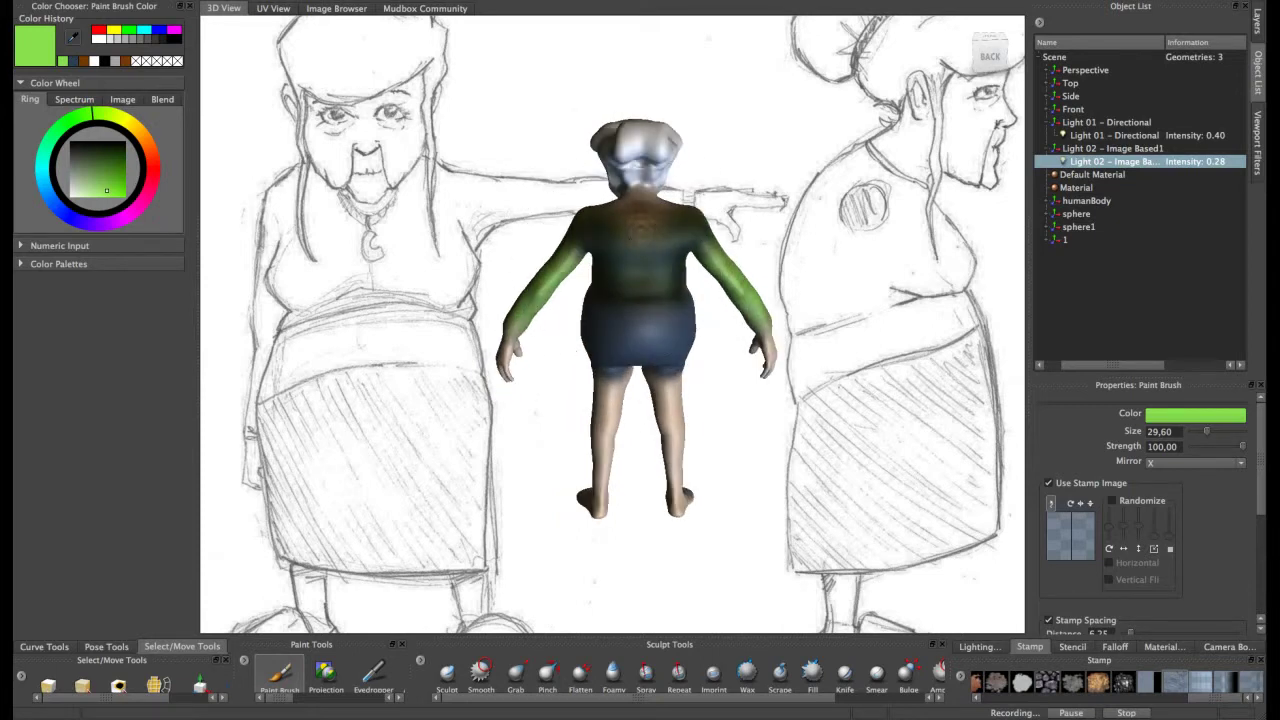
{"action": "left_click_drag", "start_coordinate": [614, 257], "coordinate": [900, 258], "text": "alt"}
{"action": "left_click_drag", "start_coordinate": [444, 542], "coordinate": [452, 542], "text": "alt"}
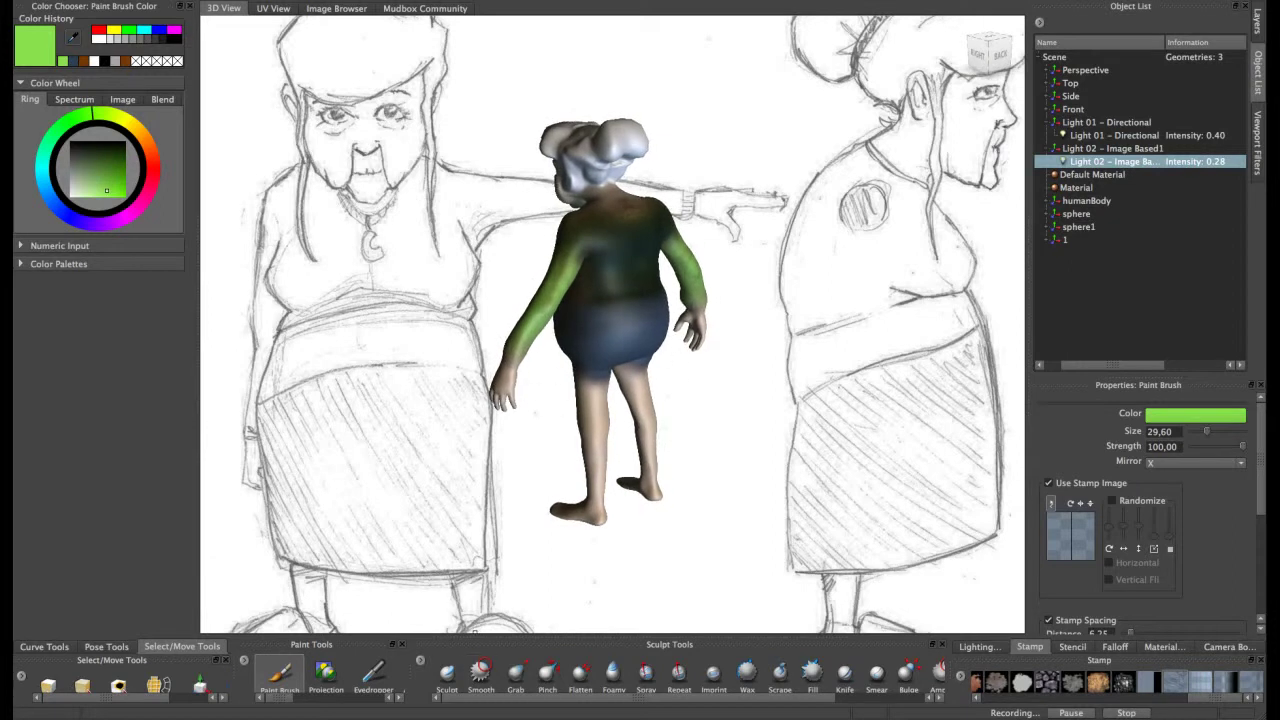
- Pick a tan paint color and switch to the Airbrush
{"action": "left_click", "coordinate": [447, 672]}
{"action": "left_click_drag", "start_coordinate": [151, 151], "coordinate": [137, 129]}
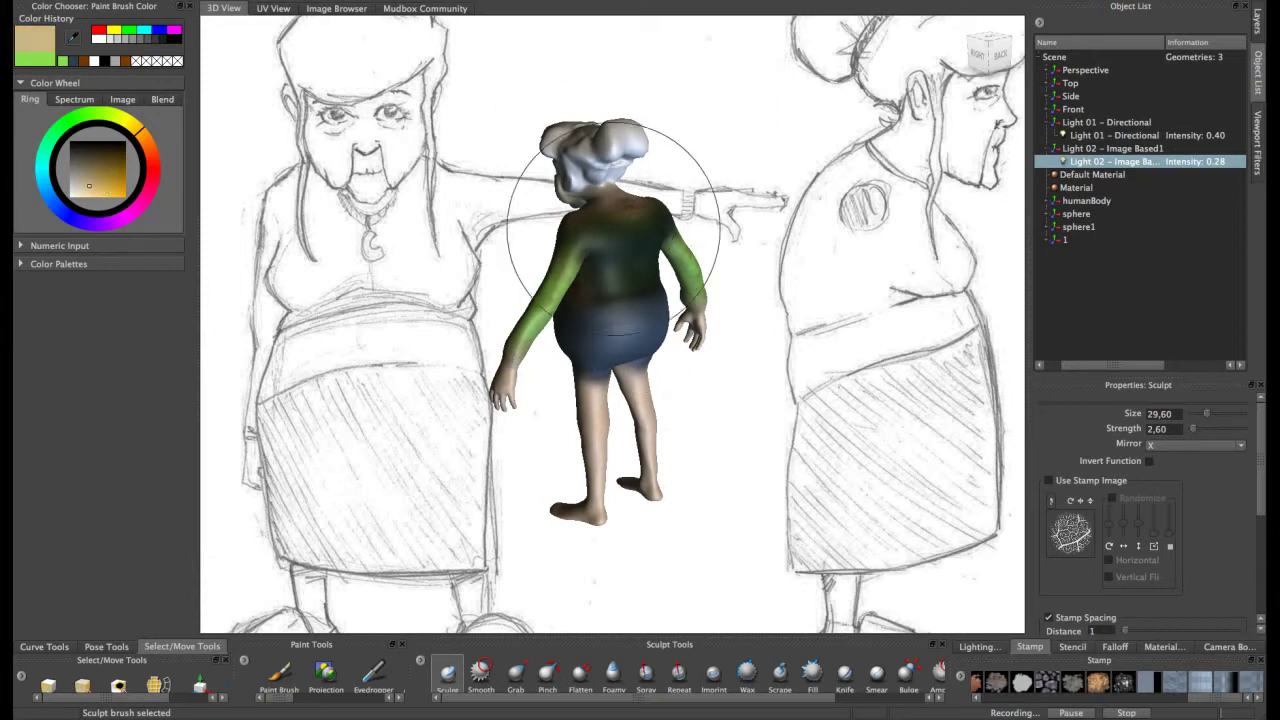
{"action": "left_click_drag", "start_coordinate": [630, 241], "coordinate": [608, 241]}
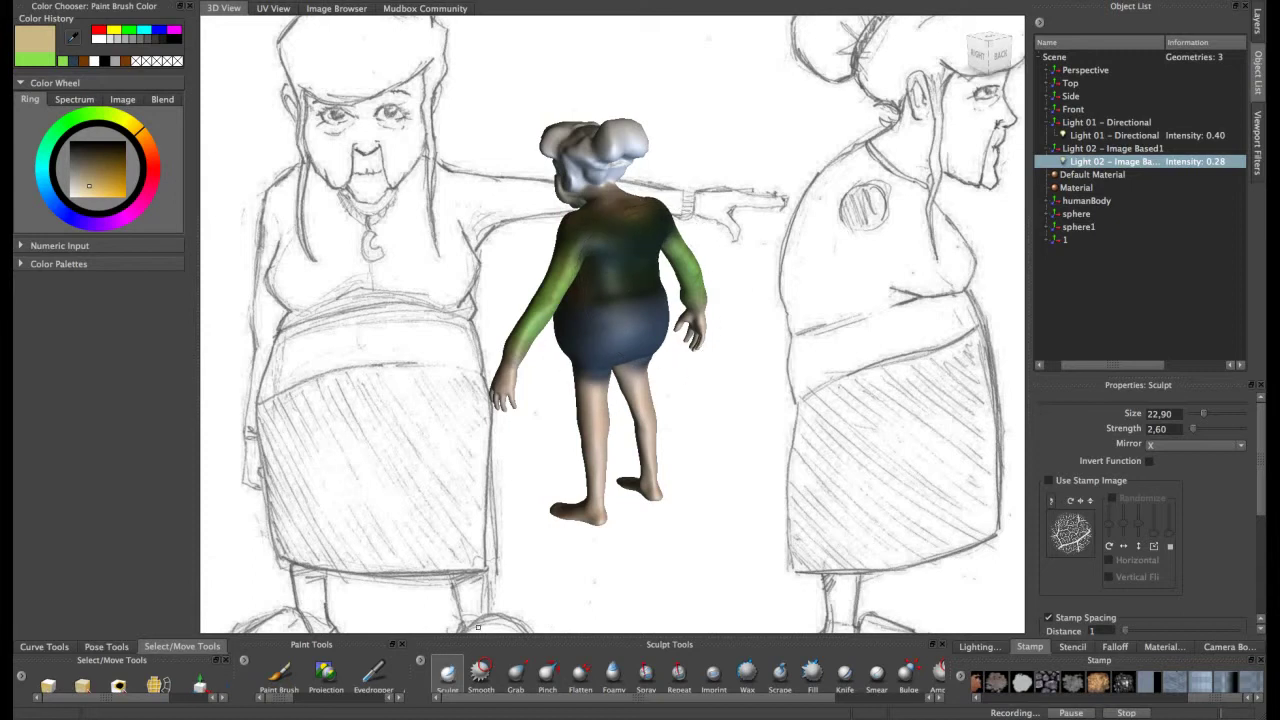
{"action": "left_click", "coordinate": [279, 674]}
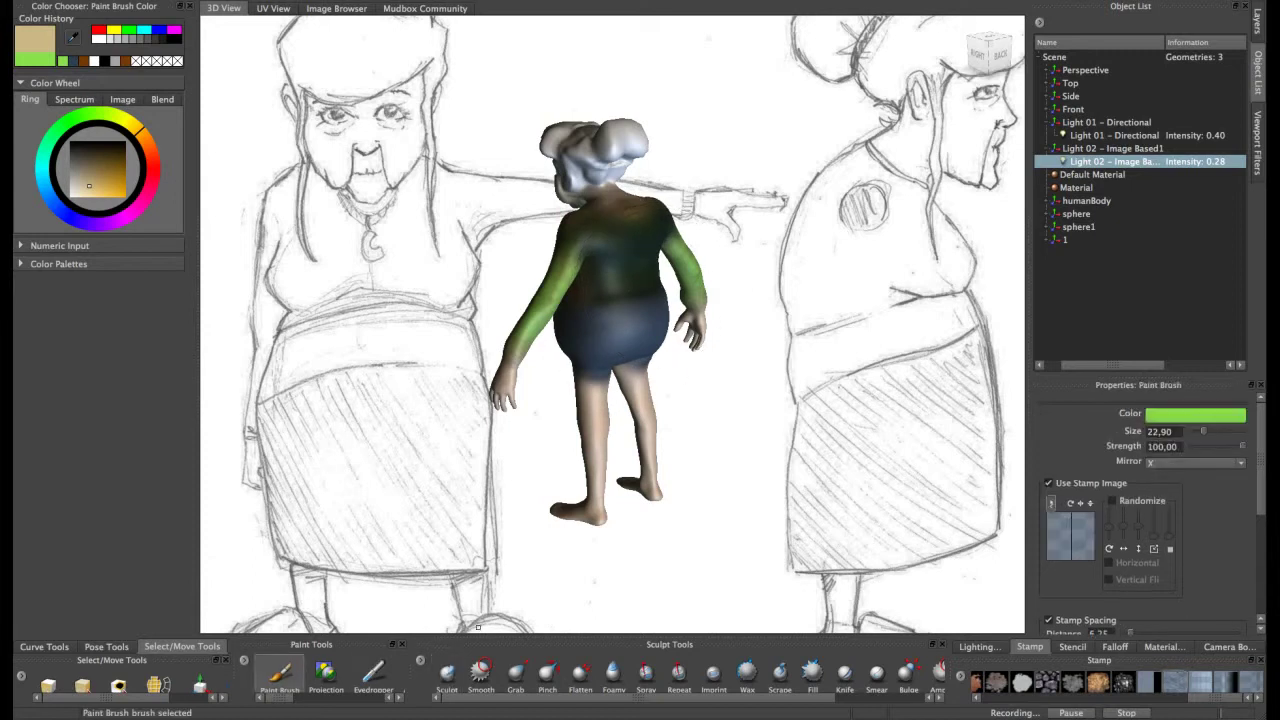
{"action": "left_click_drag", "start_coordinate": [279, 698], "coordinate": [305, 698]}
{"action": "left_click", "coordinate": [287, 674]}
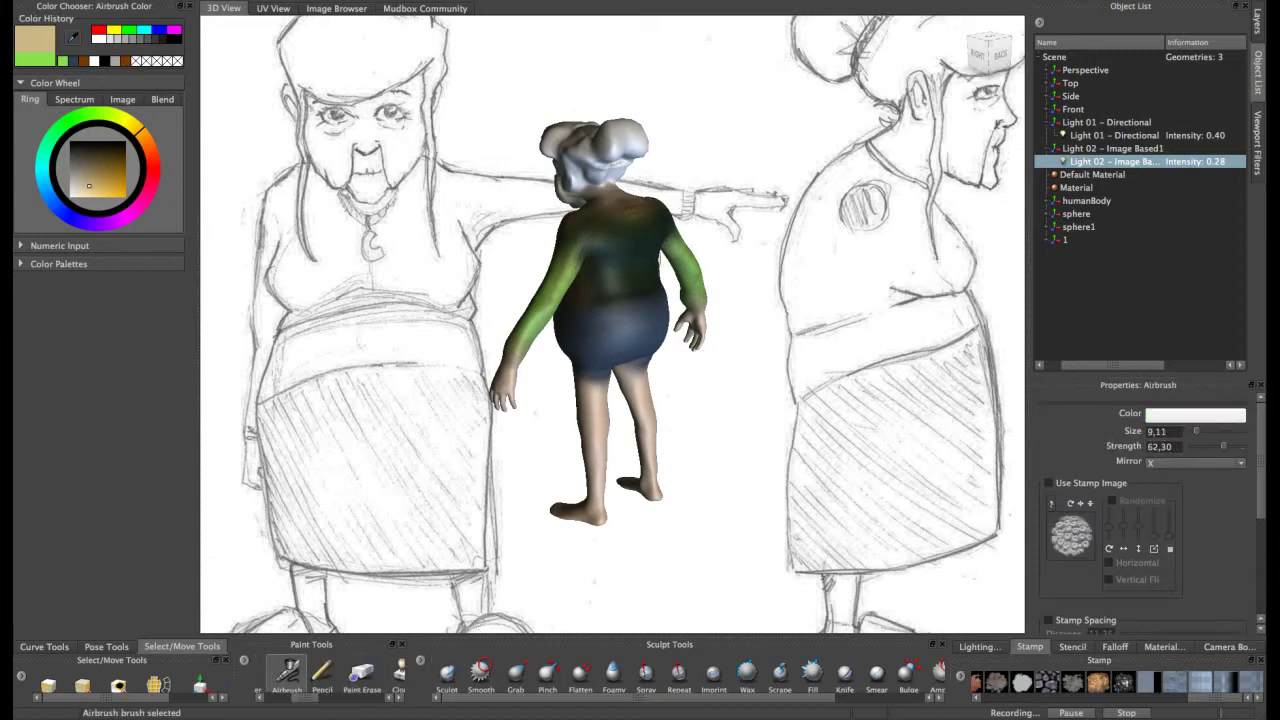
- Try airbrushing the upper back without a stamp and with the rock stamp, and undo the strokes
{"action": "left_click_drag", "start_coordinate": [630, 222], "coordinate": [645, 240]}
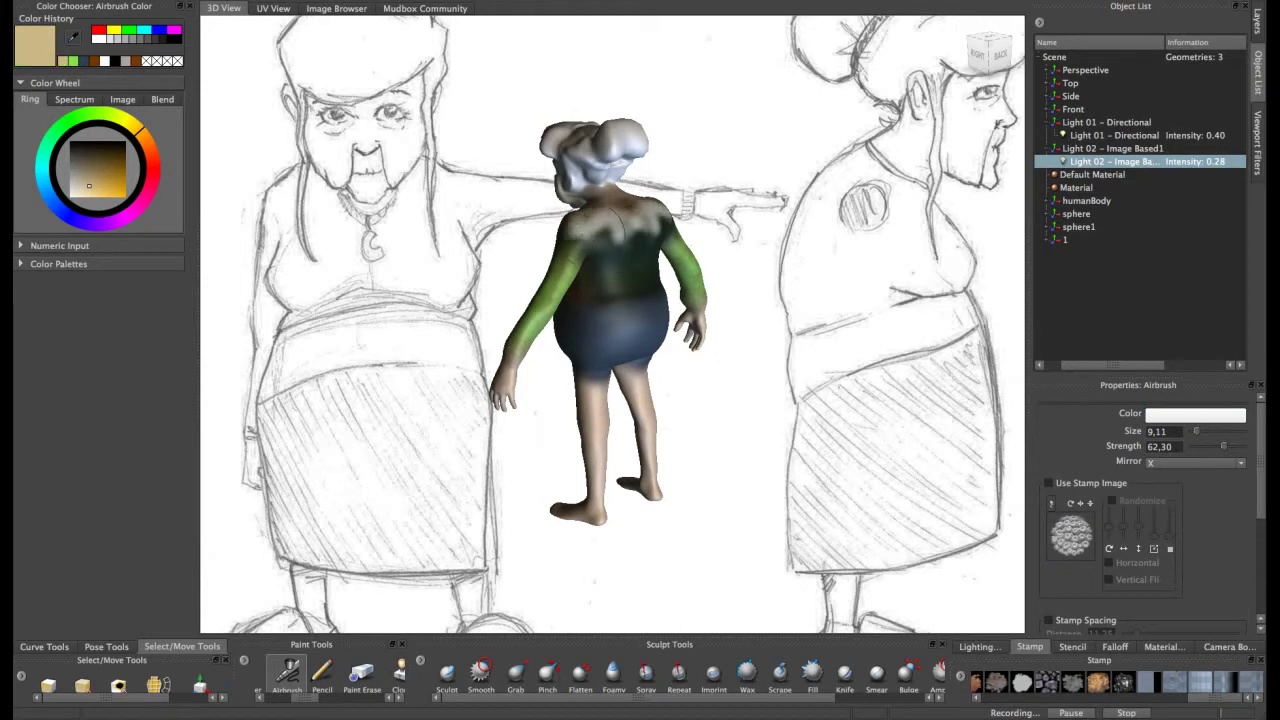
{"action": "key", "text": "ctrl+z"}
{"action": "mouse_move", "coordinate": [604, 244]}
{"action": "left_mouse_down"}
{"action": "mouse_move", "coordinate": [580, 238]}
{"action": "mouse_move", "coordinate": [630, 248]}
{"action": "mouse_move", "coordinate": [627, 279]}
{"action": "mouse_move", "coordinate": [611, 284]}
{"action": "mouse_move", "coordinate": [646, 275]}
{"action": "mouse_move", "coordinate": [592, 290]}
{"action": "left_mouse_up"}
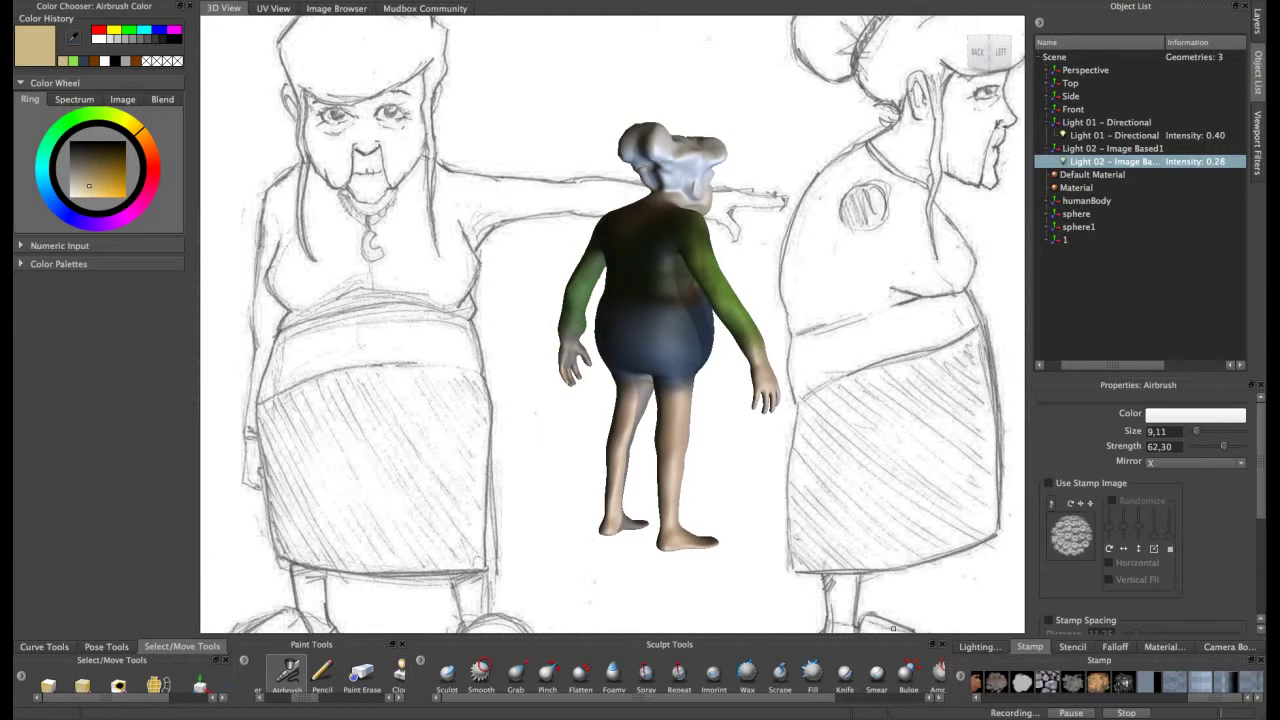
{"action": "left_click", "coordinate": [1046, 682]}
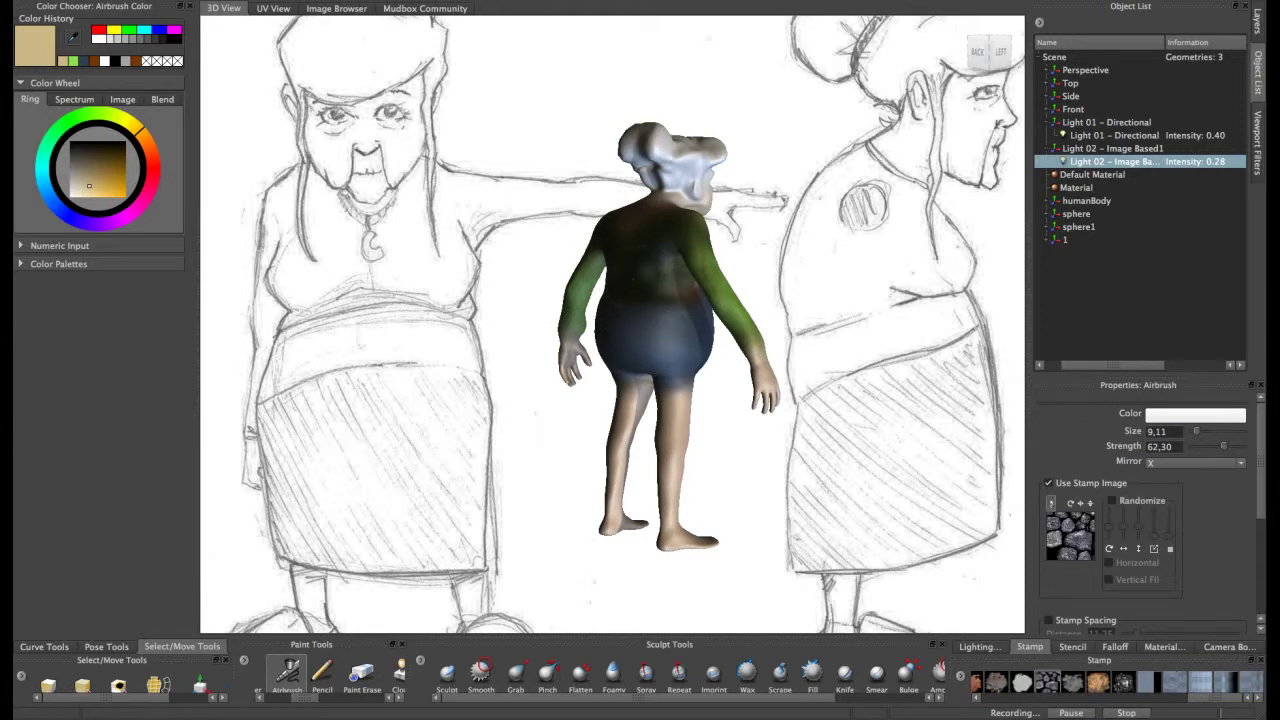
{"action": "key", "text": "super+z"}
- Airbrush the back of the green top in a greyish tone using the grainy speckled stamp at brush size 15.30
{"action": "left_click", "coordinate": [1072, 682]}
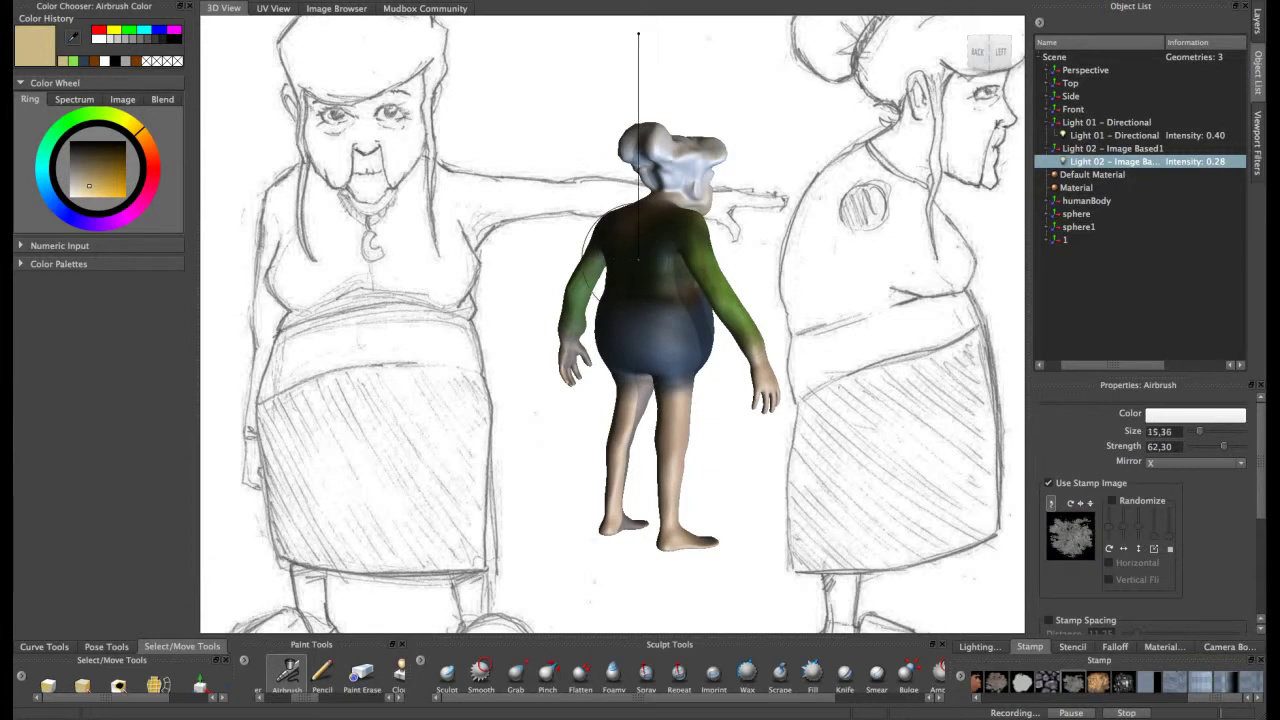
{"action": "mouse_move", "coordinate": [648, 235]}
{"action": "left_mouse_down"}
{"action": "mouse_move", "coordinate": [654, 280]}
{"action": "mouse_move", "coordinate": [728, 275]}
{"action": "left_mouse_up"}
{"action": "left_click_drag", "start_coordinate": [664, 227], "coordinate": [685, 271], "text": "alt"}
{"action": "left_click_drag", "start_coordinate": [673, 215], "coordinate": [687, 223]}
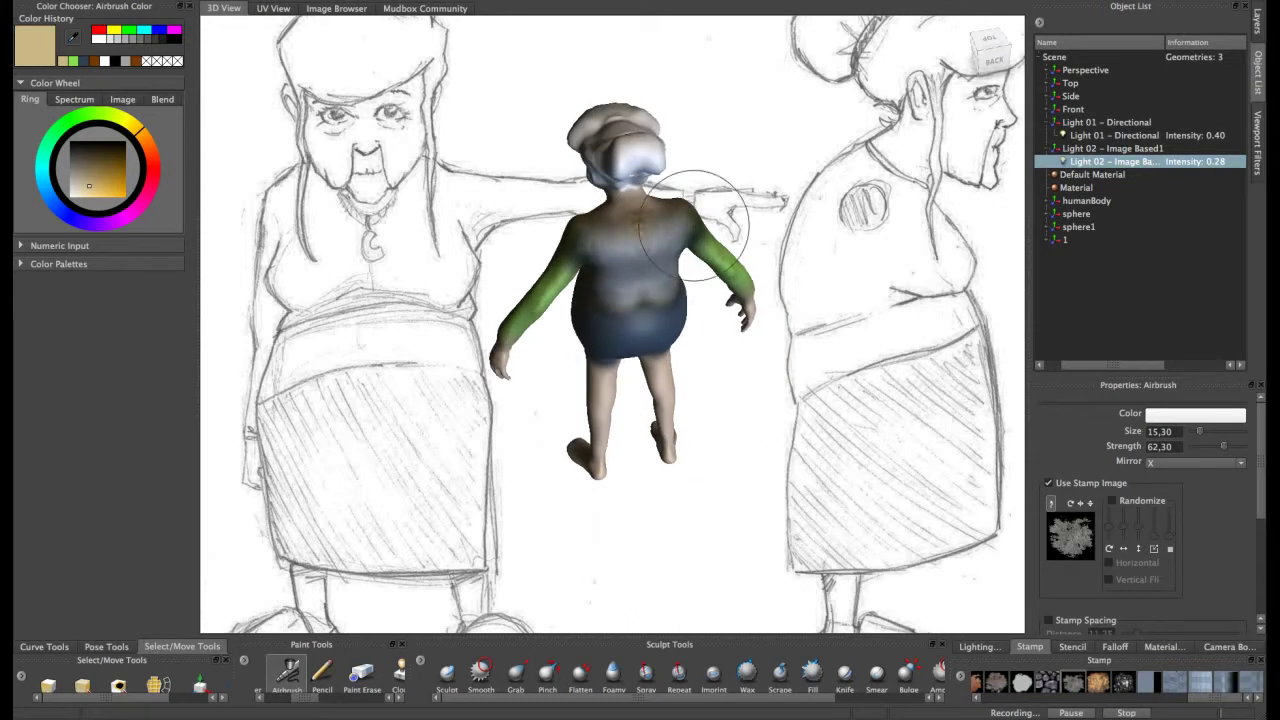
- Extend the greyish speckled airbrushing over the shoulders and both sleeves down to the wrists
{"action": "left_click_drag", "start_coordinate": [692, 269], "coordinate": [615, 237], "text": "alt"}
{"action": "mouse_move", "coordinate": [695, 255]}
{"action": "left_mouse_down", "text": "alt"}
{"action": "mouse_move", "coordinate": [735, 260]}
{"action": "mouse_move", "coordinate": [710, 335]}
{"action": "mouse_move", "coordinate": [675, 385]}
{"action": "mouse_move", "coordinate": [610, 390]}
{"action": "left_mouse_up", "text": "alt"}
{"action": "left_click_drag", "start_coordinate": [580, 252], "coordinate": [504, 284], "text": "alt"}
{"action": "left_click_drag", "start_coordinate": [518, 235], "coordinate": [645, 290], "text": "alt"}
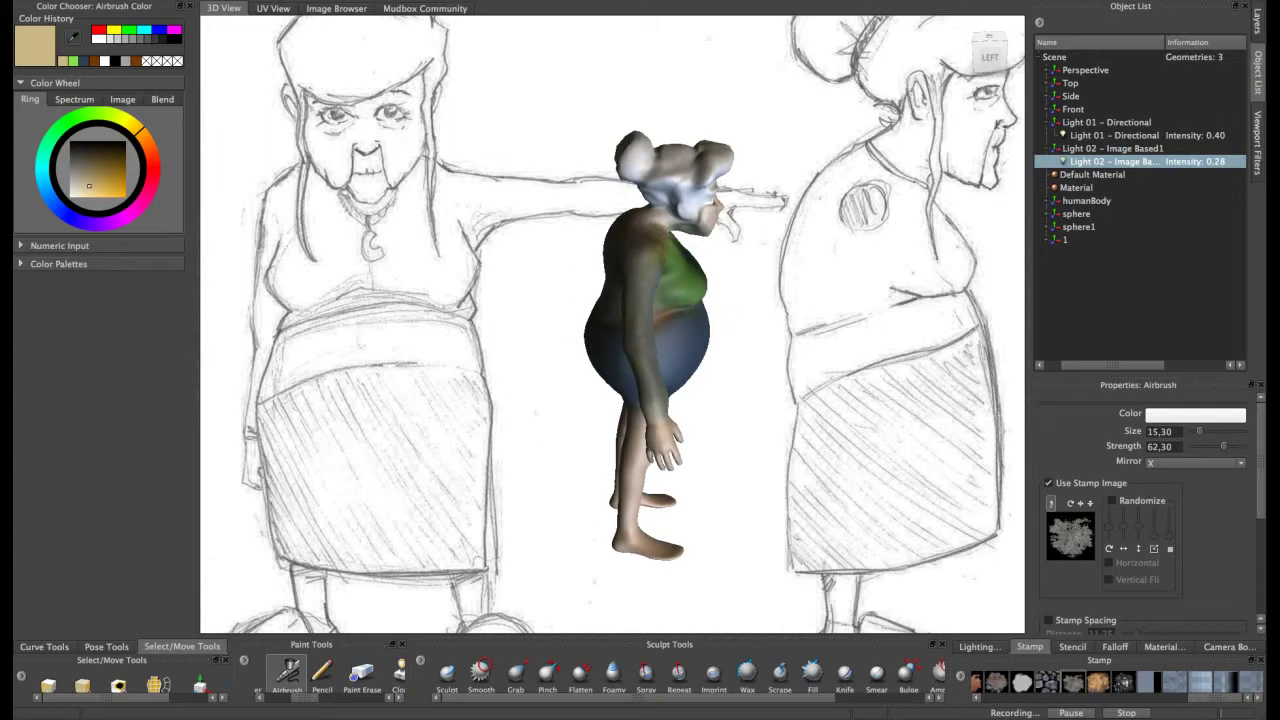
{"action": "left_click_drag", "start_coordinate": [640, 300], "coordinate": [740, 304], "text": "alt"}
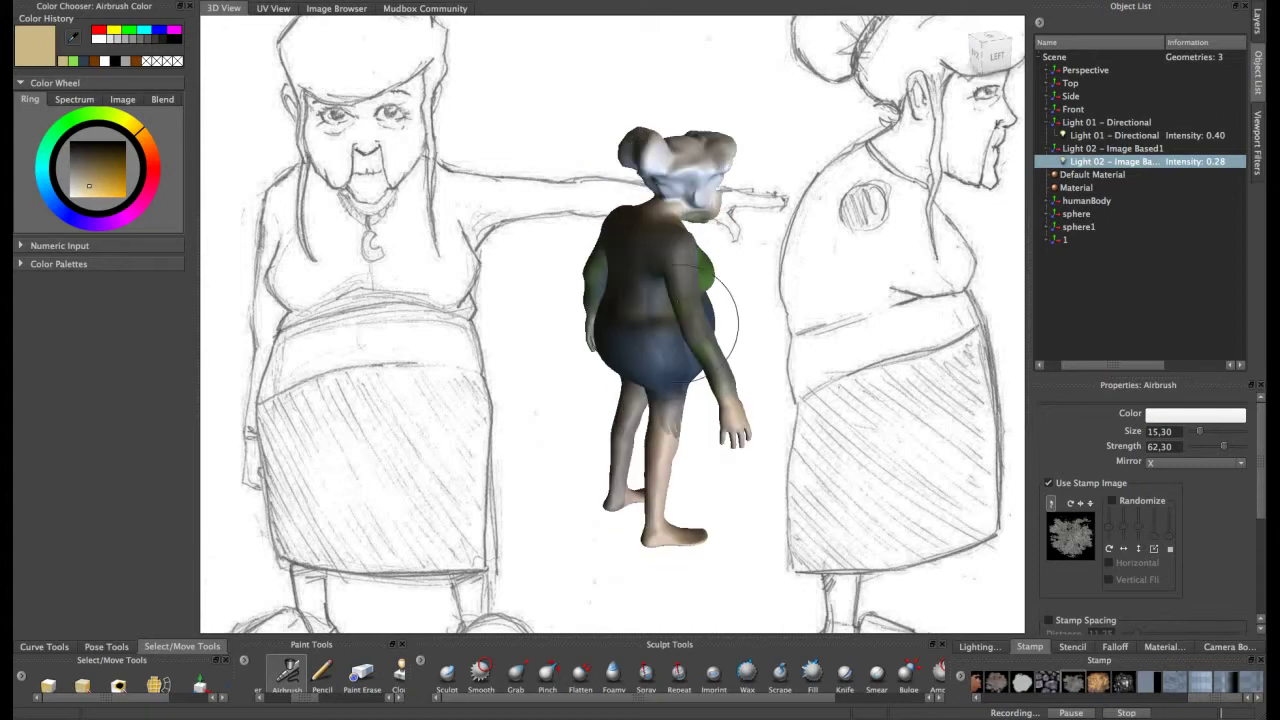
{"action": "left_click_drag", "start_coordinate": [729, 257], "coordinate": [642, 319], "text": "alt"}
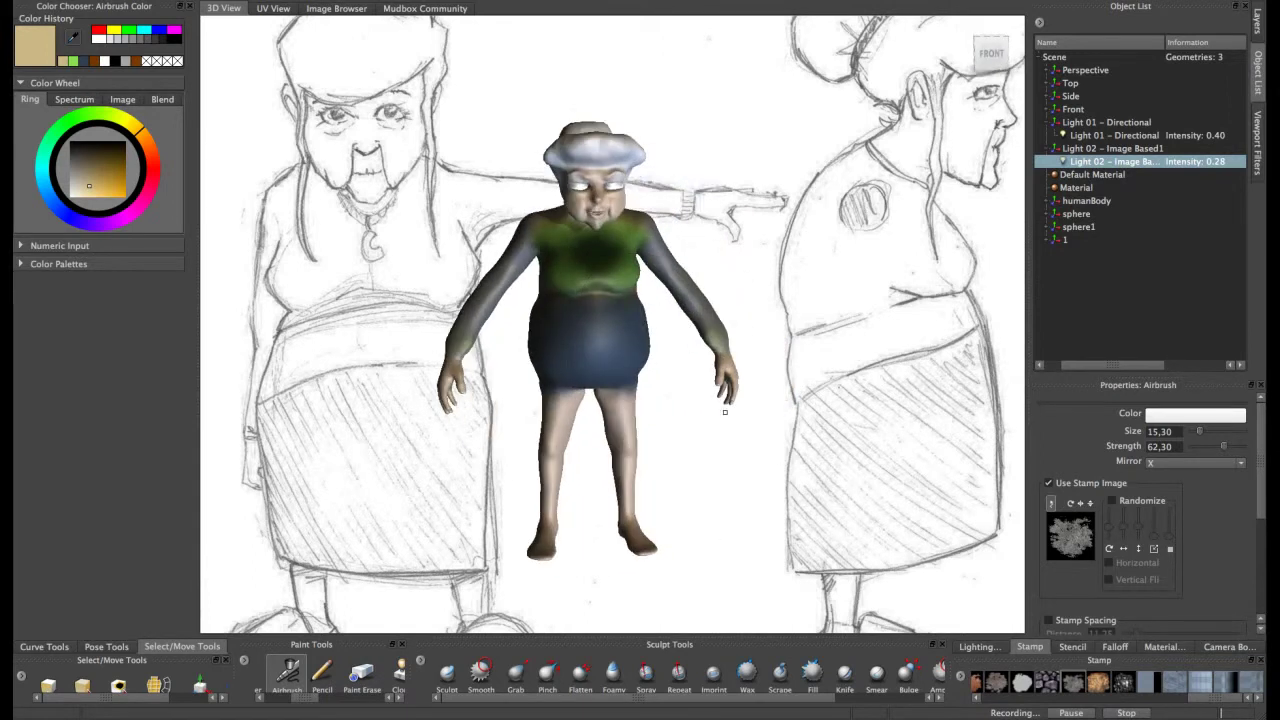